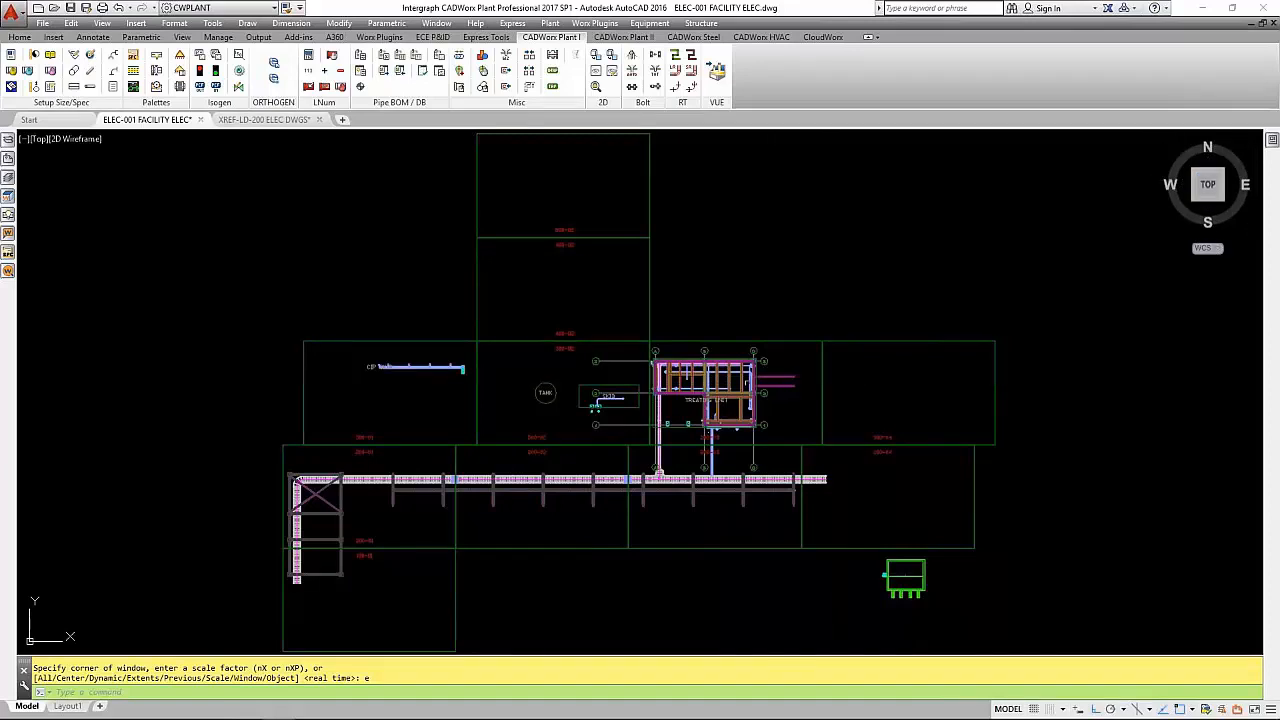
- Detach the SITE 2D-AREA LAYOUT external reference from the facility drawing
scroll(735, 398, "up", 2)
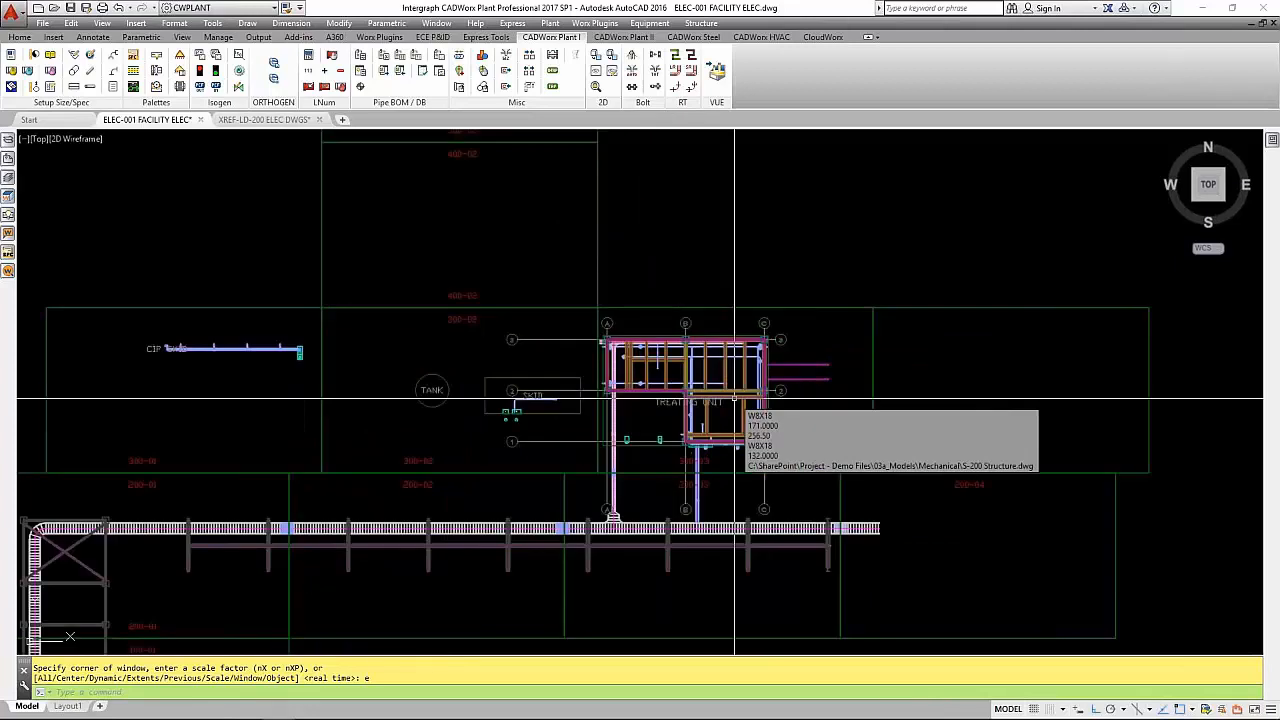
scroll(735, 405, "up", 3)
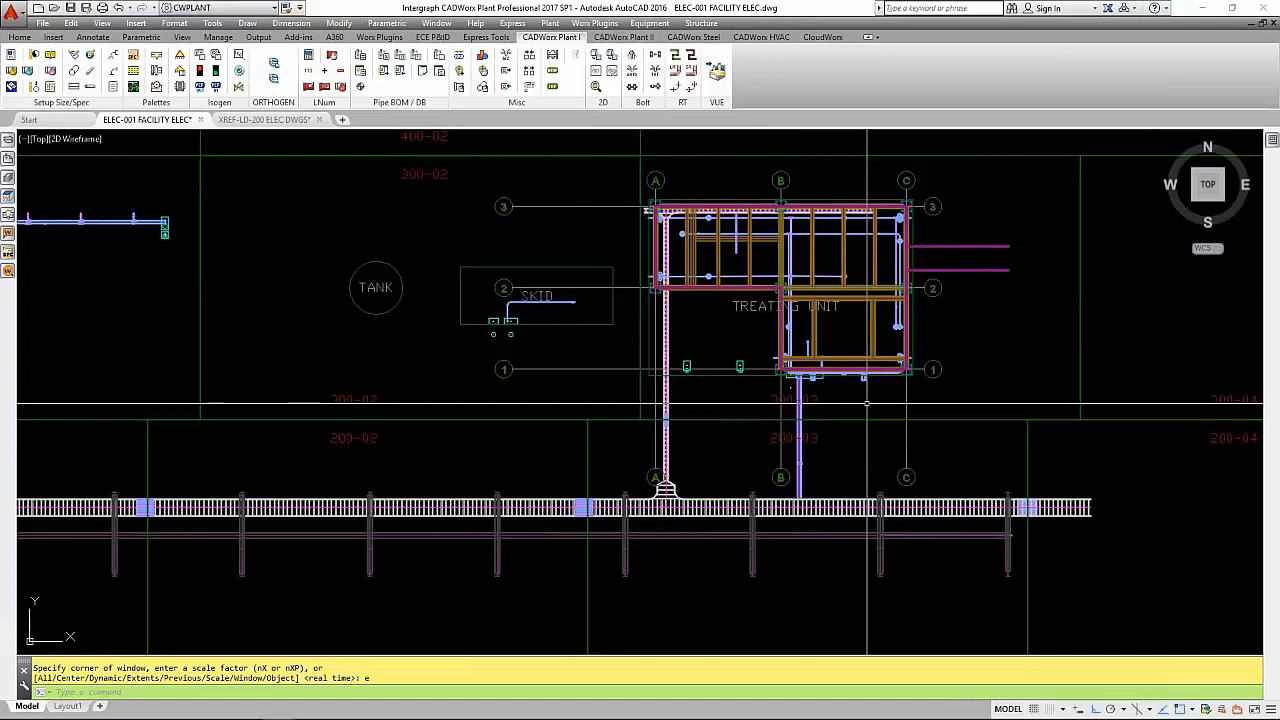
mouse_move(834, 460)
middle_mouse_down("shift")
mouse_move(859, 429)
mouse_move(892, 312)
mouse_move(893, 383)
middle_mouse_up("shift")
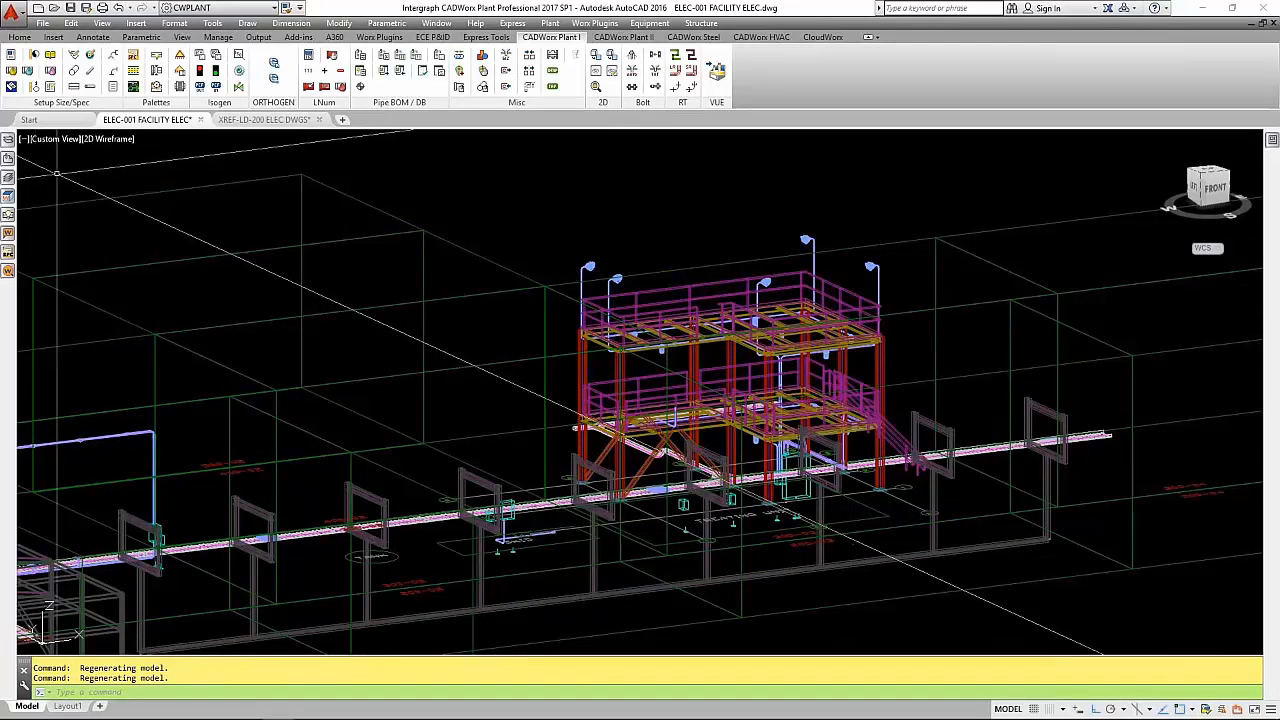
left_click(8, 158)
left_click(88, 221)
right_click(90, 222)
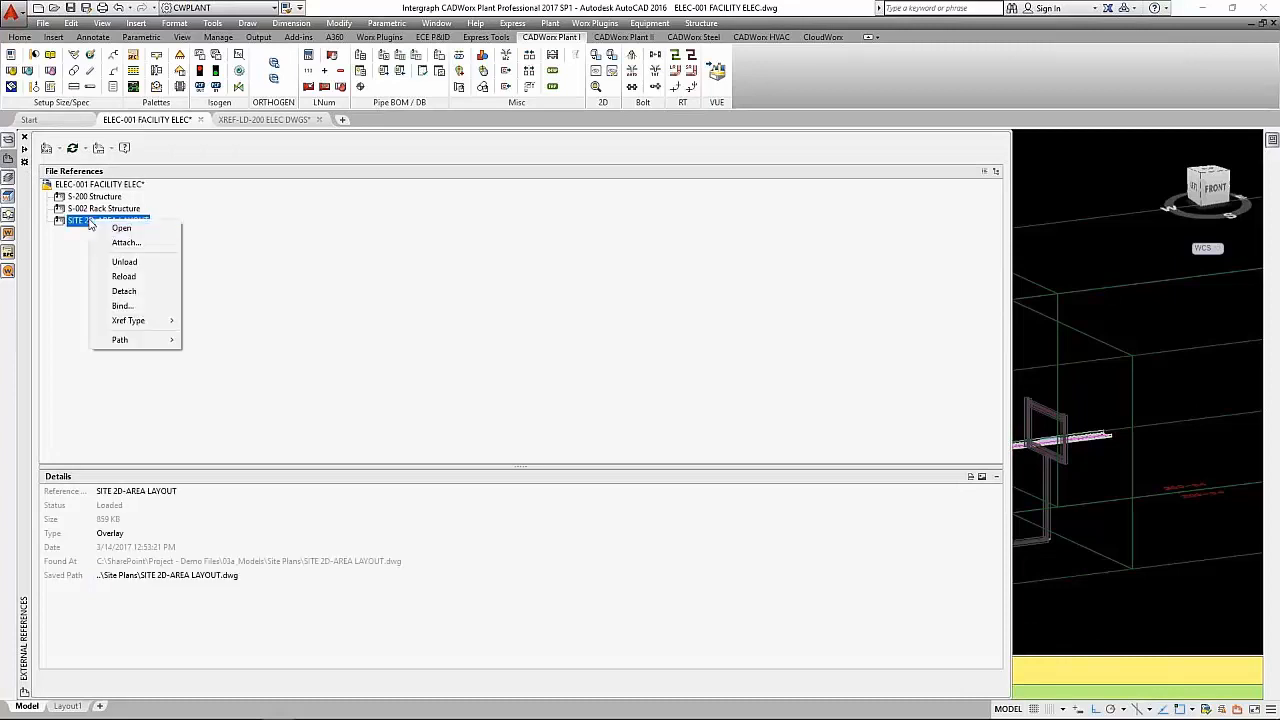
left_click(124, 291)
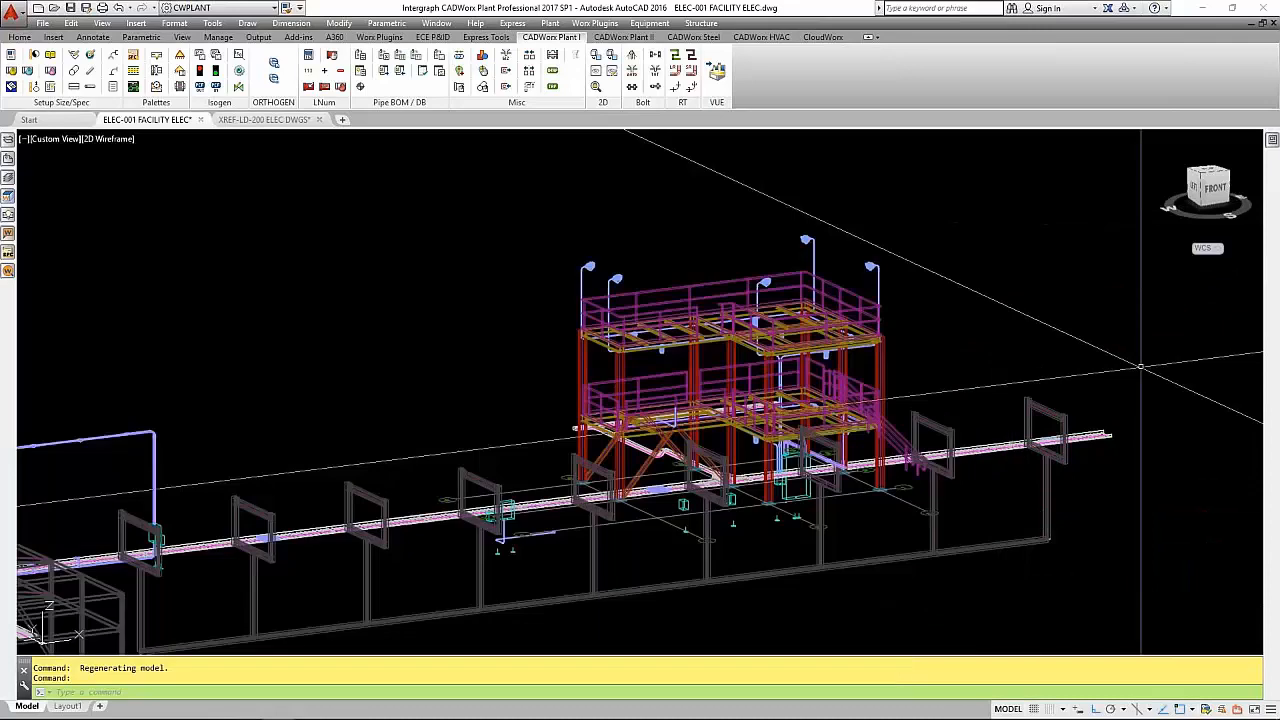
- Examine the cable tray along the rack, the conduits branching from it, and the large panel box beside the structure
scroll(734, 406, "up", 2)
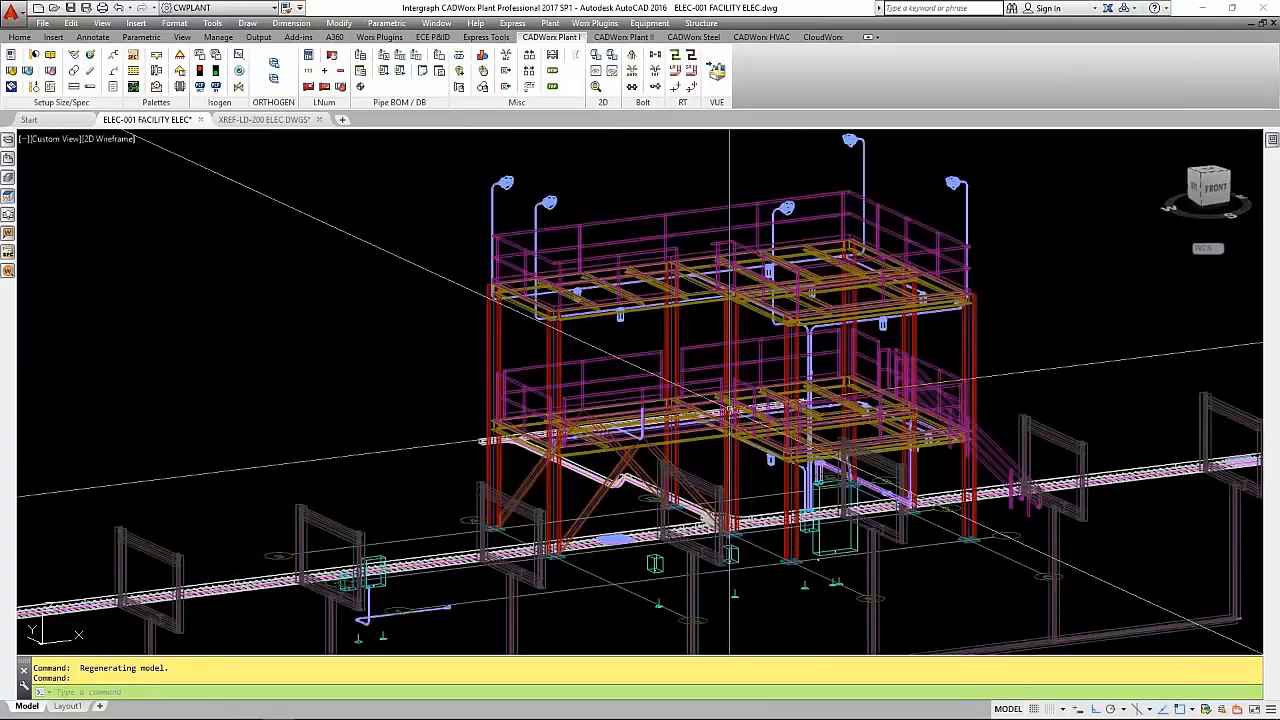
middle_click_drag(742, 499, 752, 553, "shift")
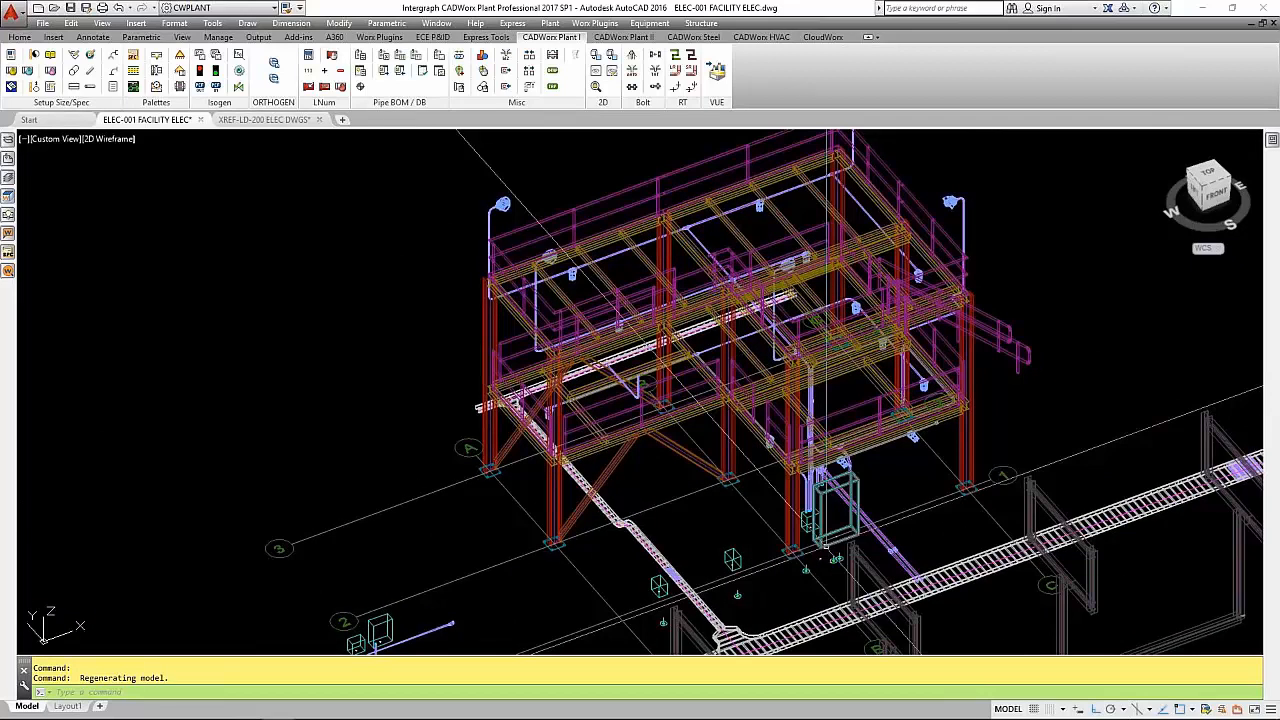
middle_click_drag(861, 516, 616, 425)
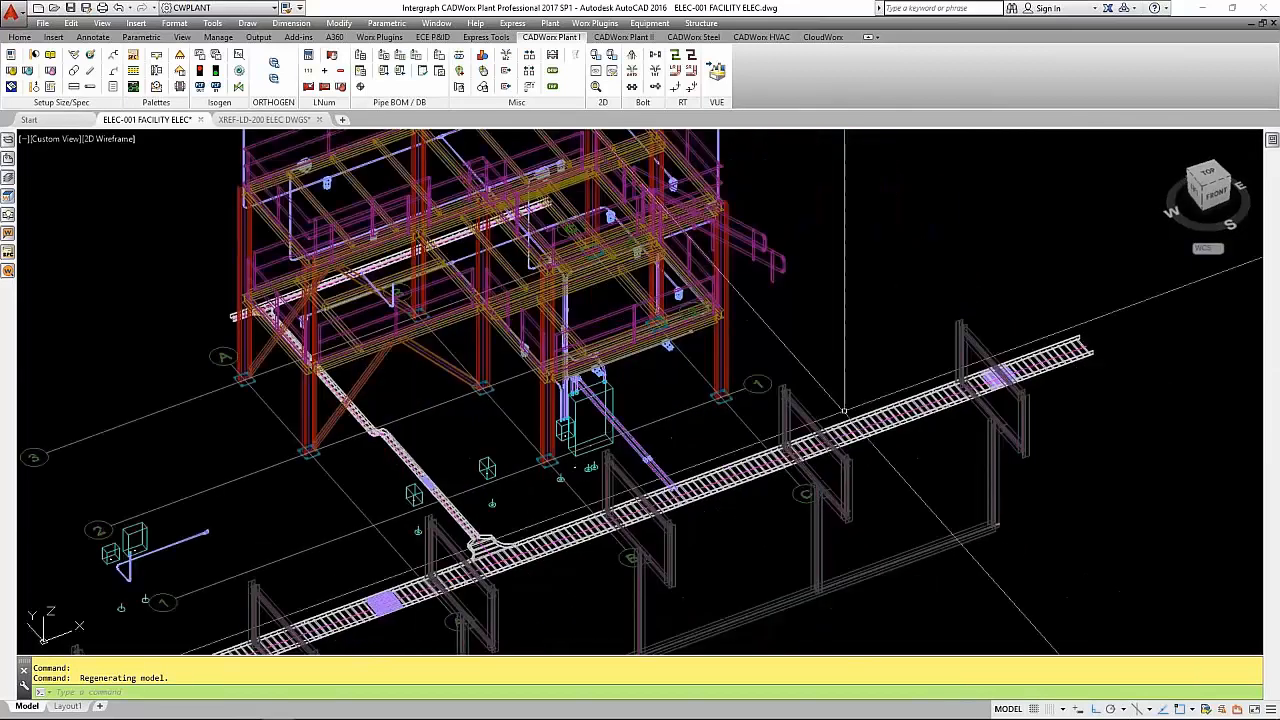
left_click(1040, 352)
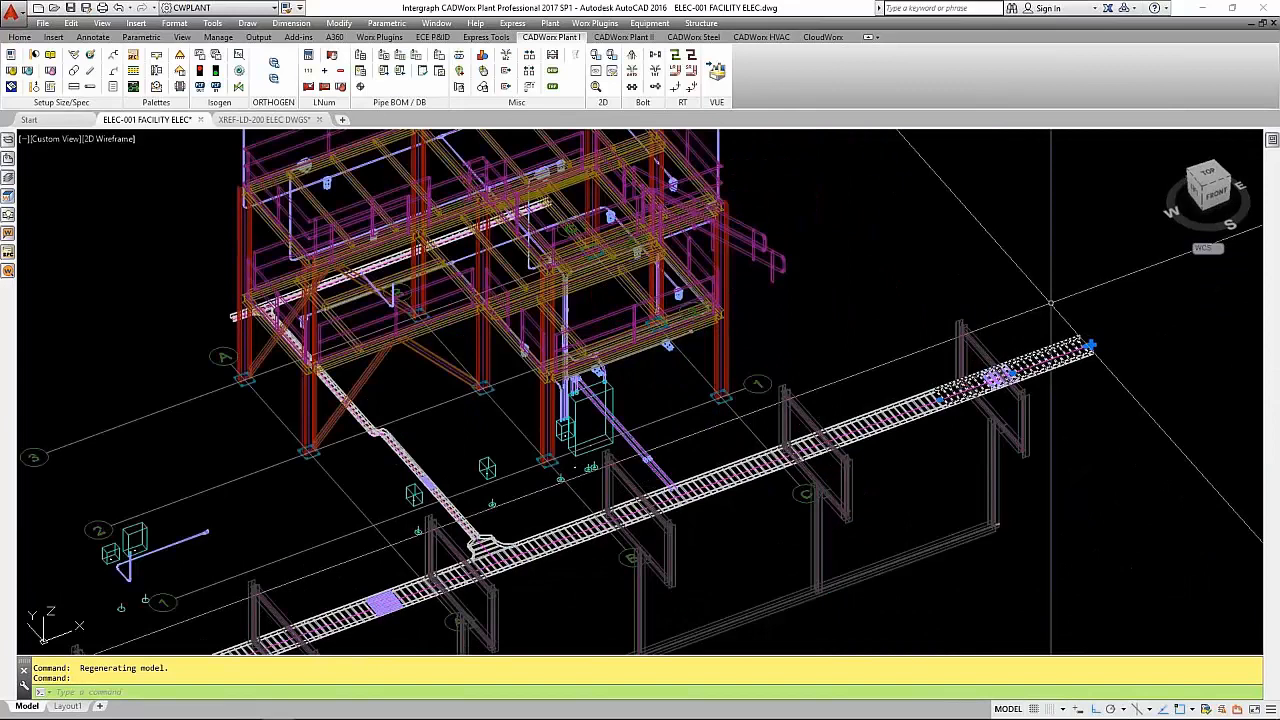
key("Escape")
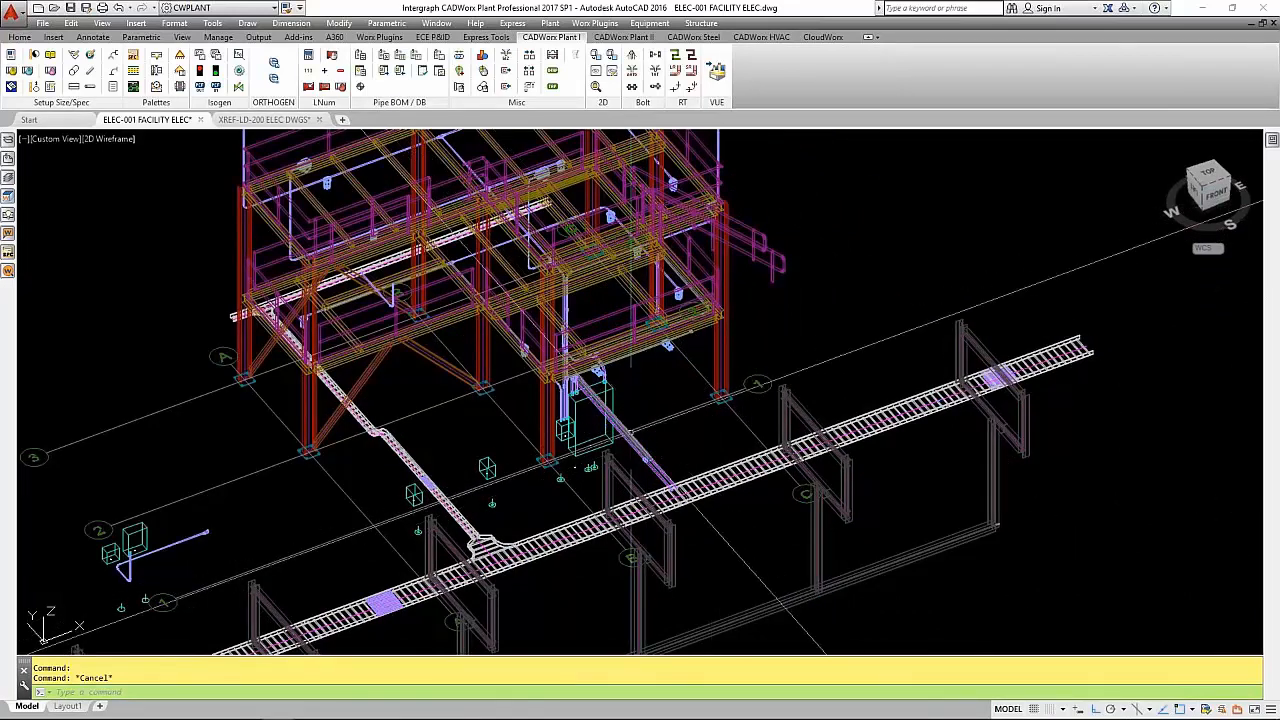
scroll(664, 466, "up", 5)
left_click(646, 480)
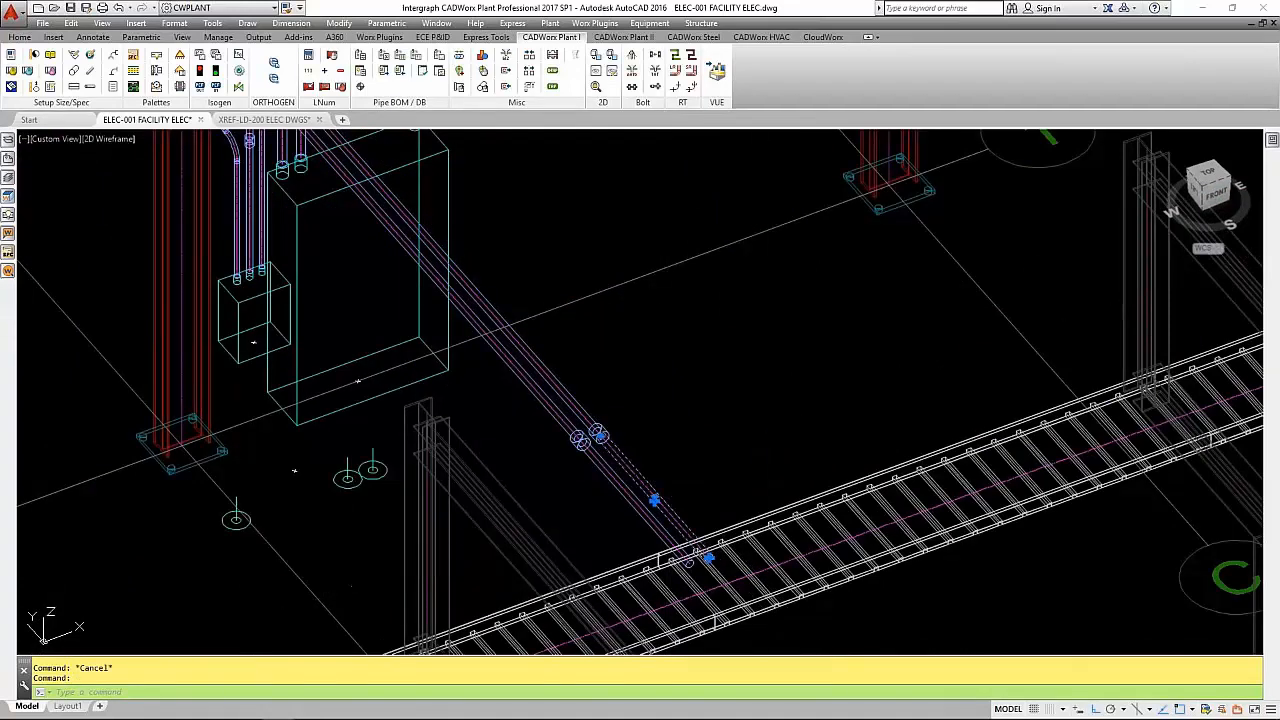
key("Escape")
middle_click_drag(659, 347, 737, 517)
left_click(524, 318)
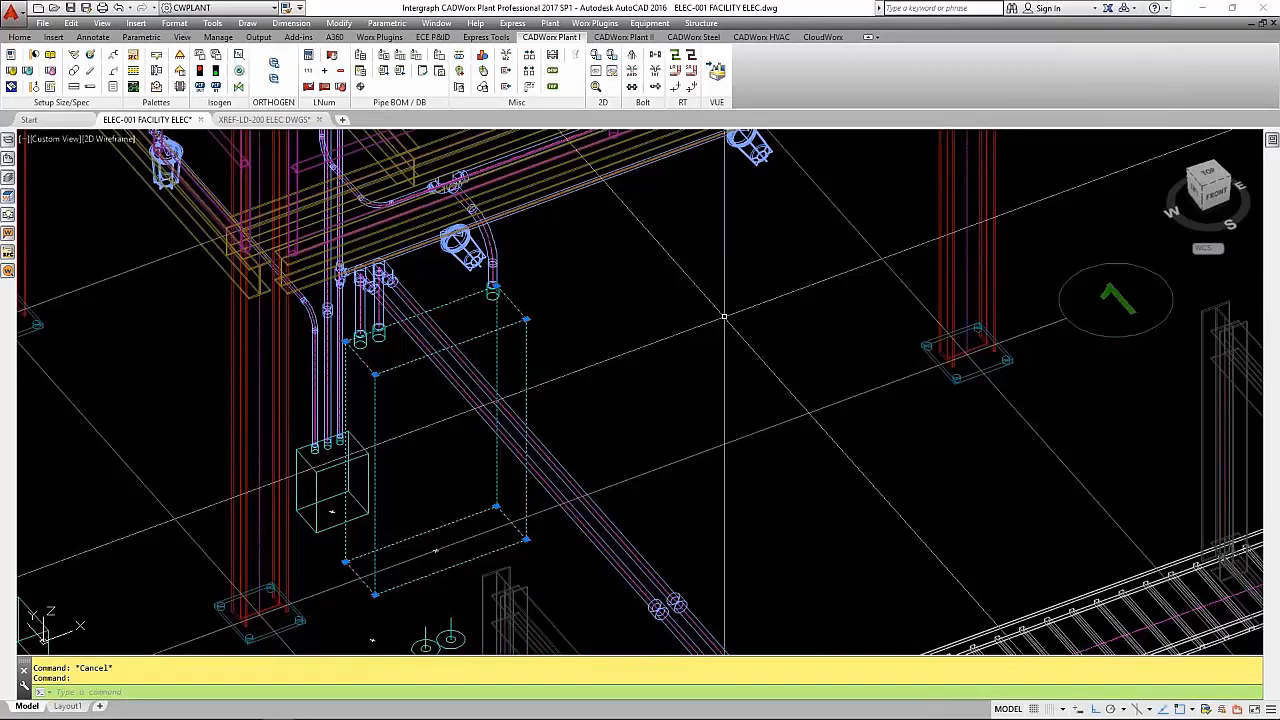
key("Escape")
- Create a new CADWorx Equipment item with the name CP-2000
scroll(770, 355, "down", 3)
scroll(775, 361, "down", 5)
middle_click_drag(757, 412, 972, 358)
middle_click_drag(480, 343, 617, 387)
scroll(583, 360, "up", 2)
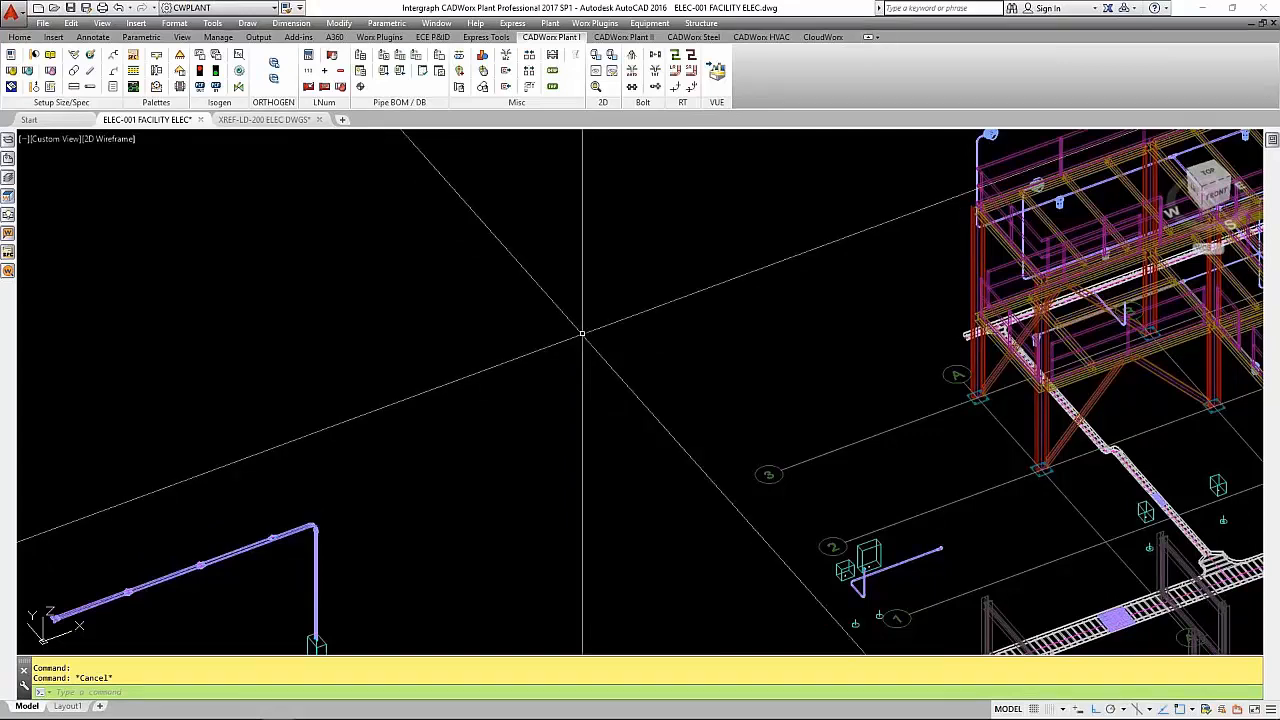
left_click(650, 23)
left_click(655, 40)
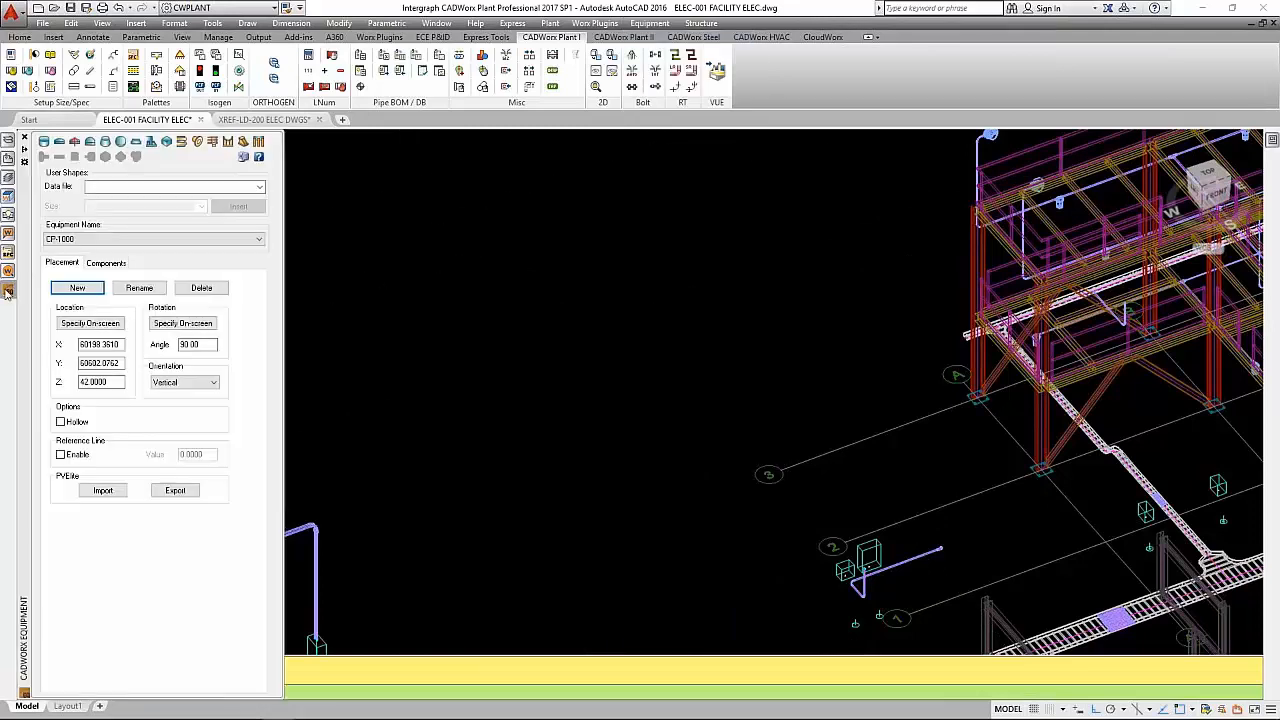
left_click(98, 289)
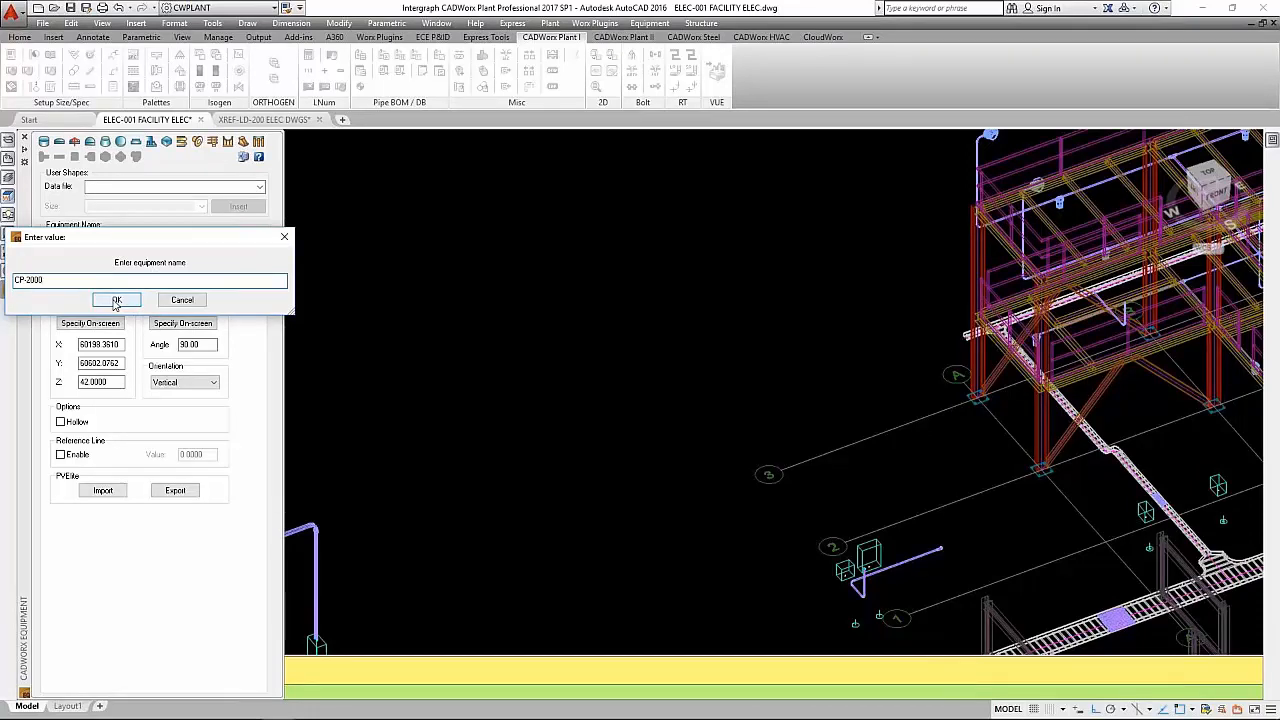
left_click(116, 301)
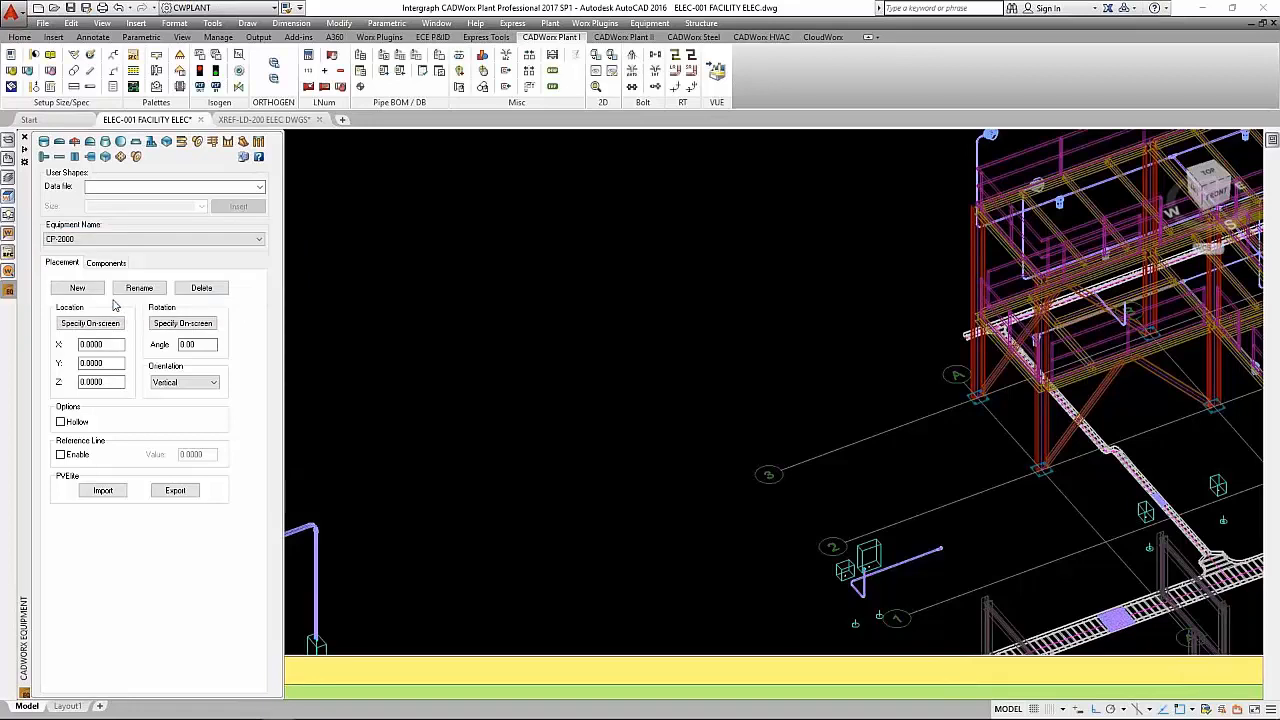
- Add a box component to CP-2000 and locate the equipment in the open area west of the structure
left_click(167, 142)
left_click(90, 323)
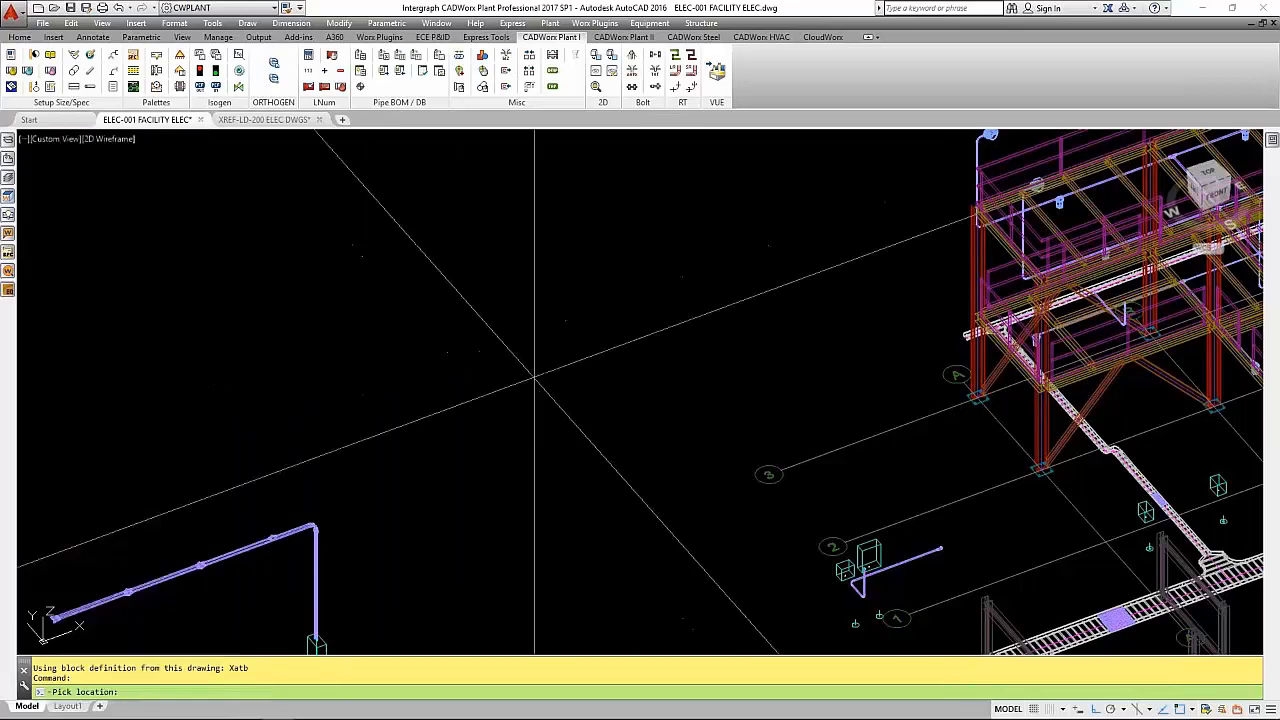
left_click(579, 400)
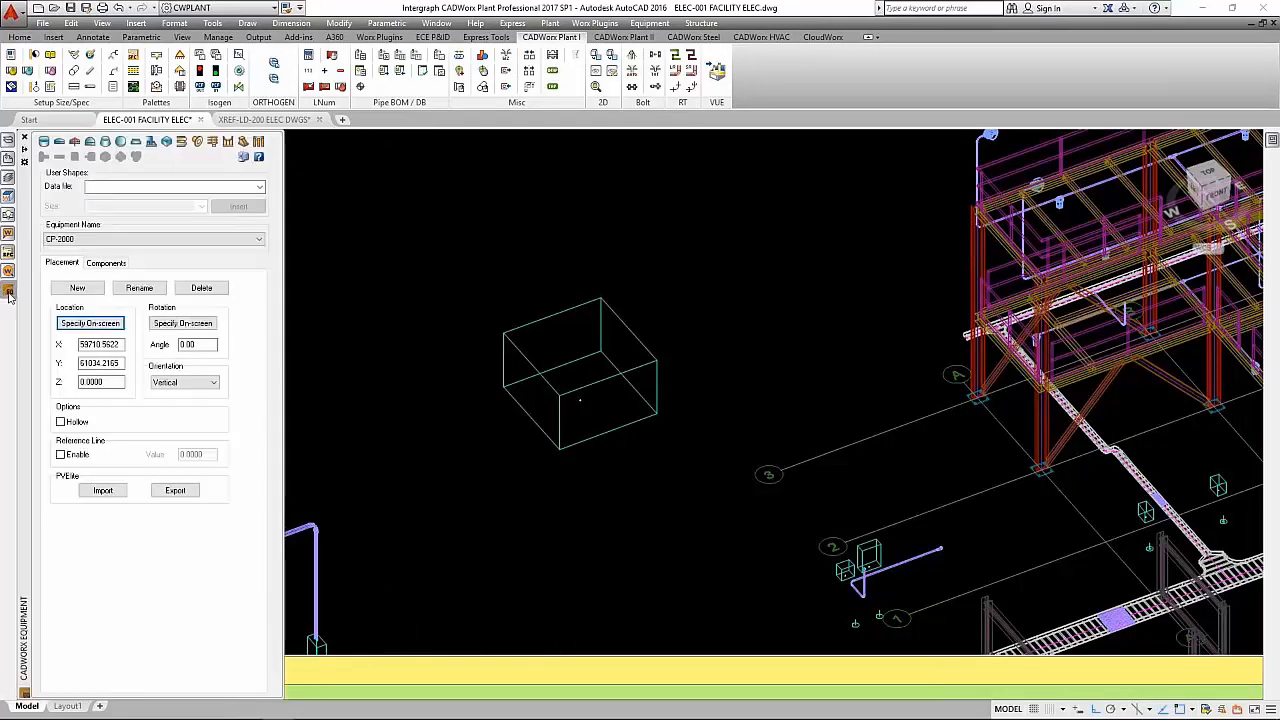
- Set the box component's description to CP-2000
left_click(104, 264)
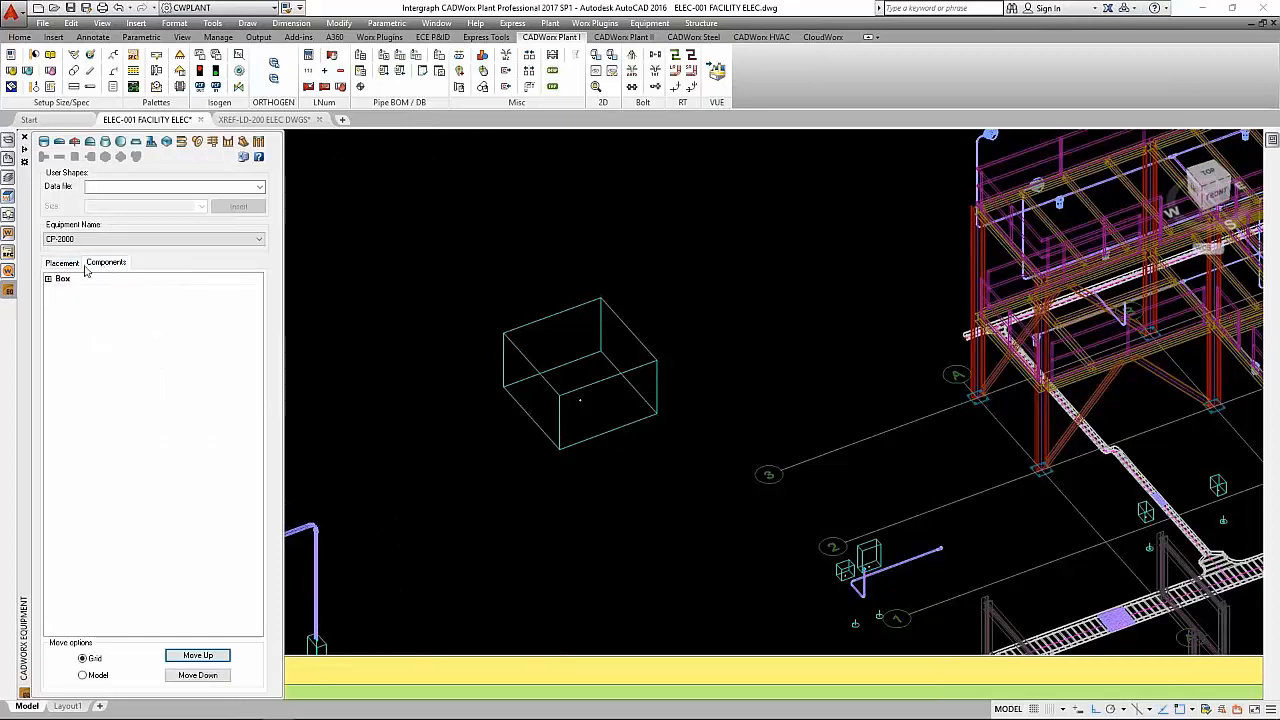
left_click(48, 279)
left_click(199, 290)
type("CP-2000")
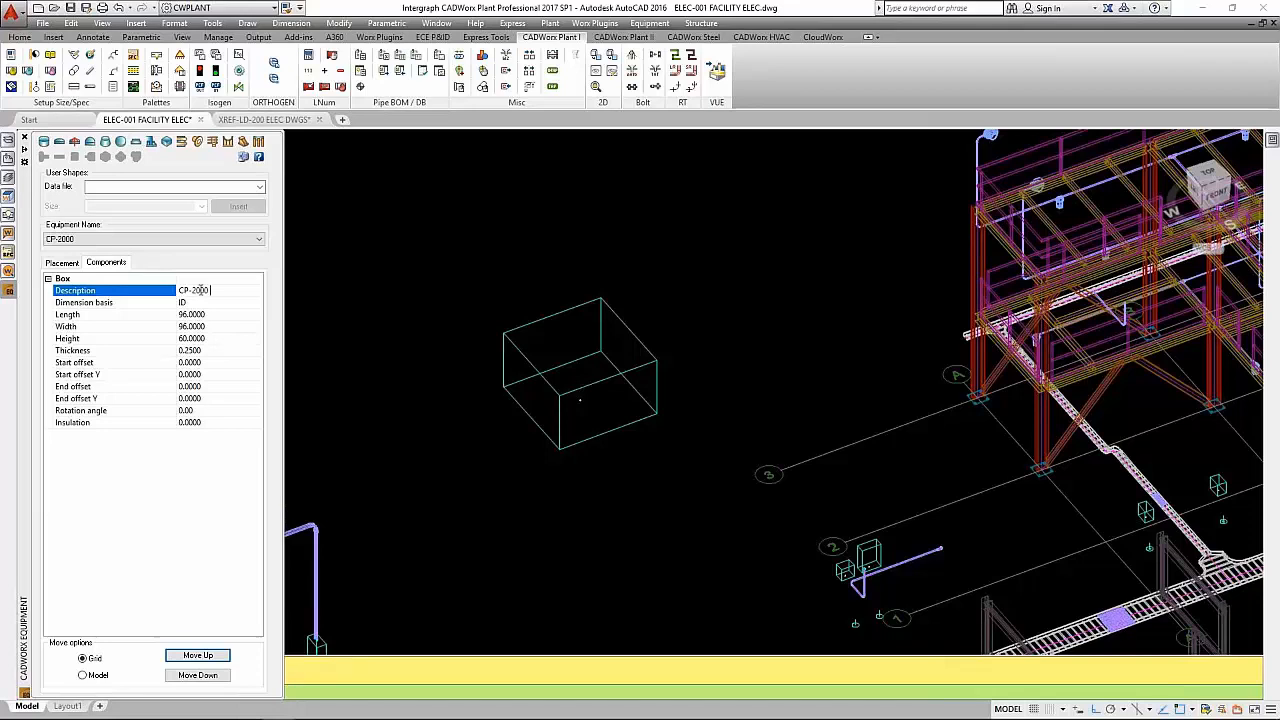
key("Return")
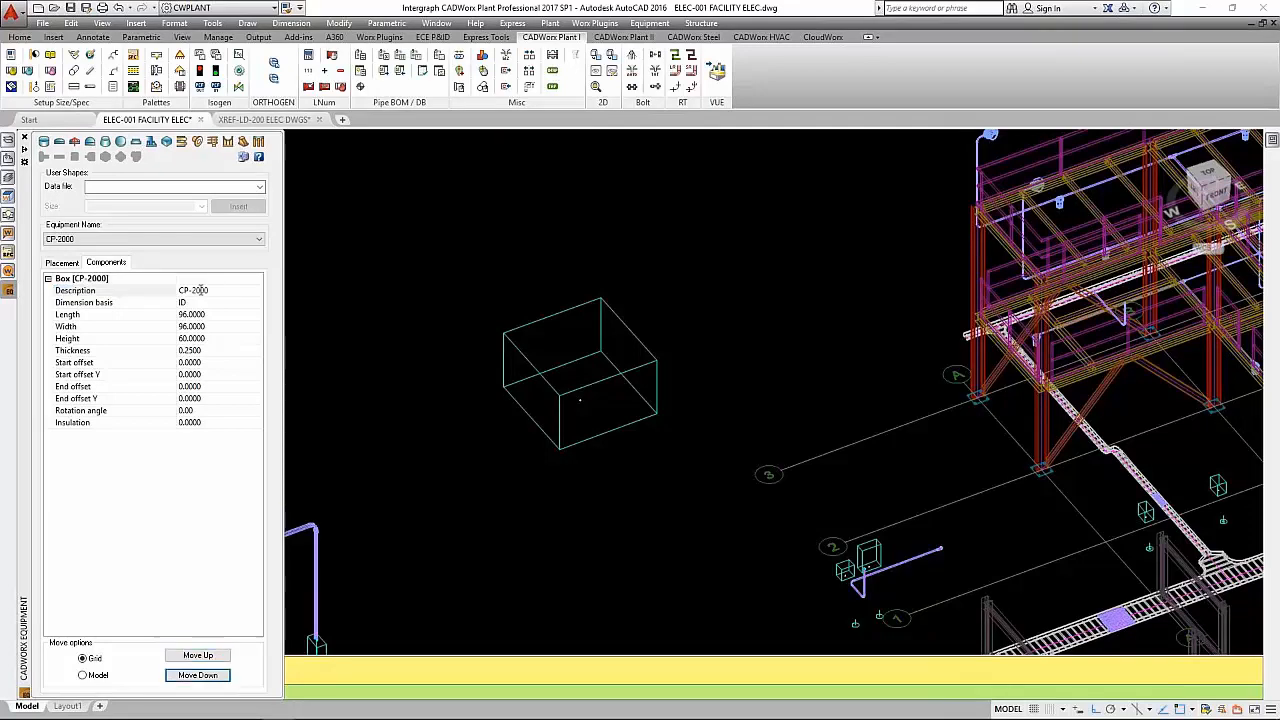
- Set the CP-2000 box's length to 12 and its width to 36
left_click(141, 304)
left_click(139, 318)
left_click(220, 313)
type("12")
key("Return")
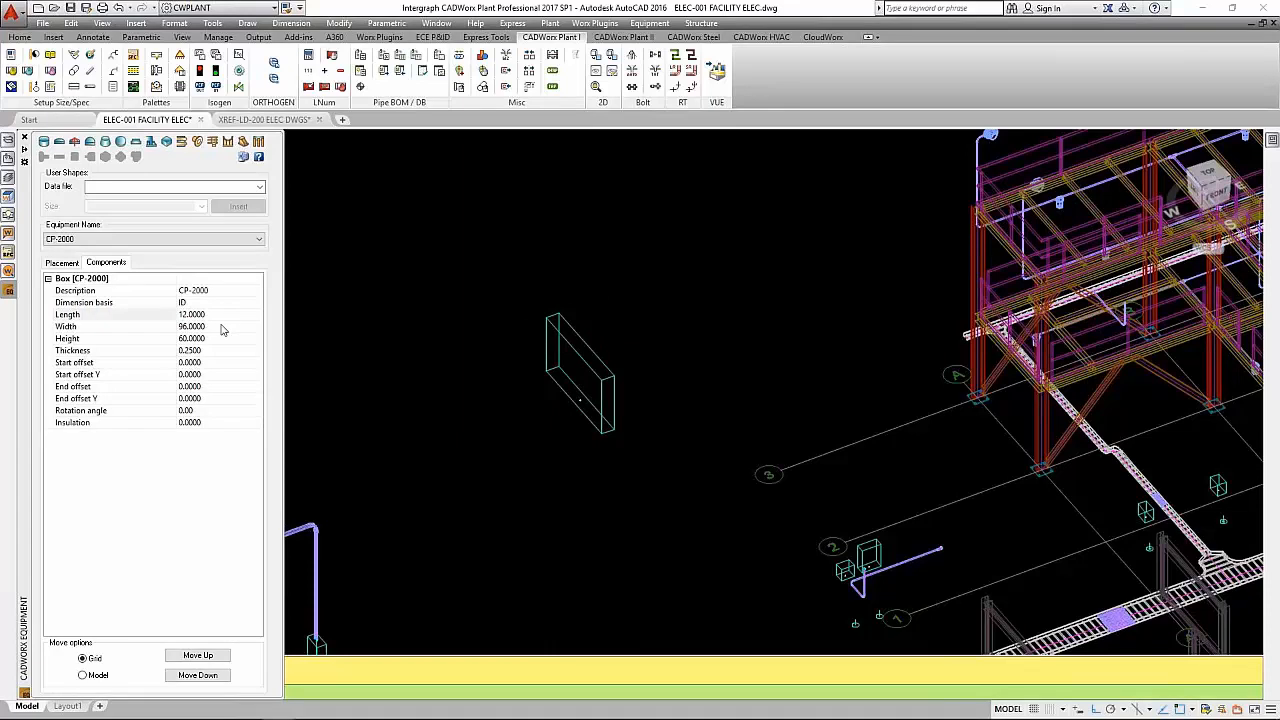
left_click(195, 327)
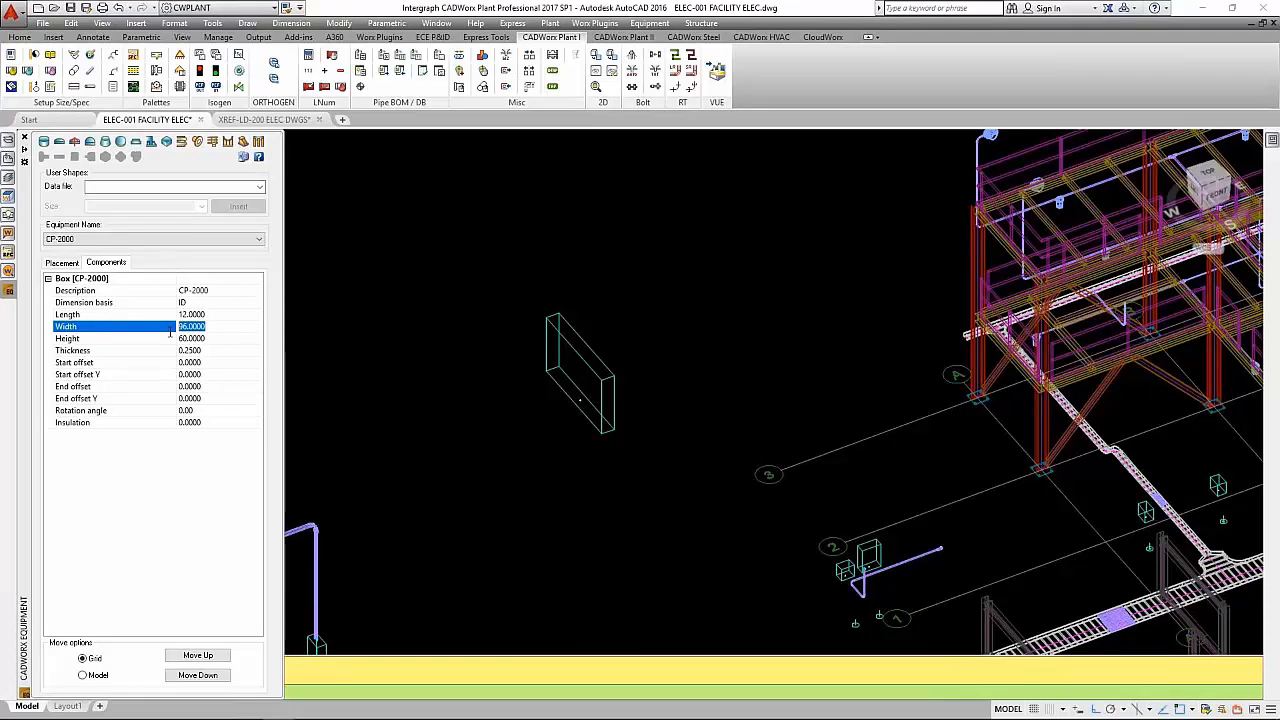
type("36")
key("Return")
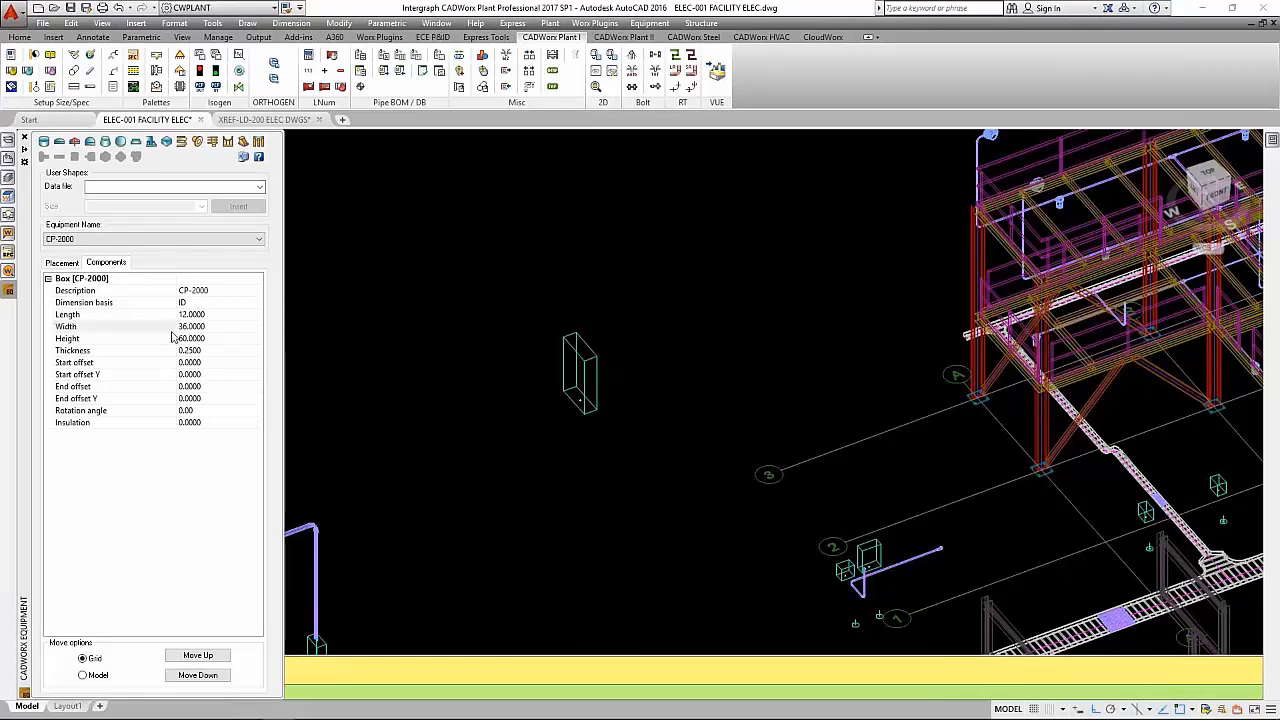
- Set the CP-2000 box's height to 42
left_click(220, 340)
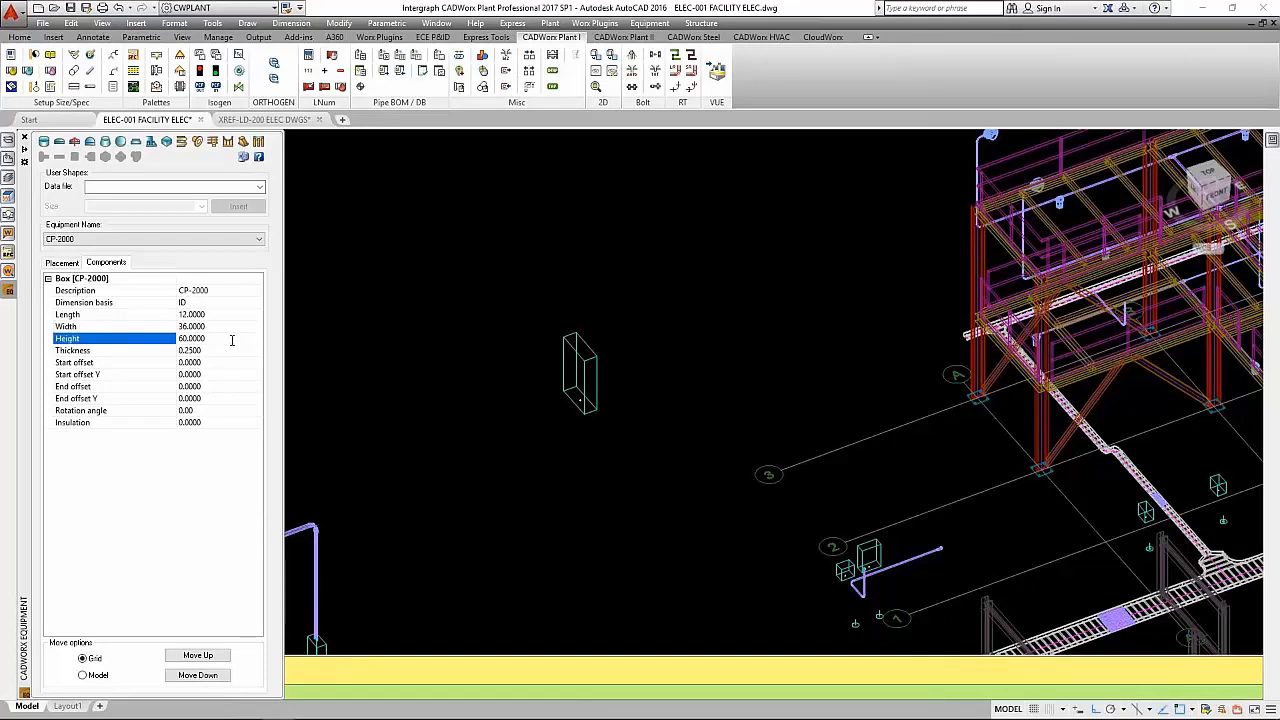
left_click_drag(223, 341, 173, 343)
type("42")
key("Return")
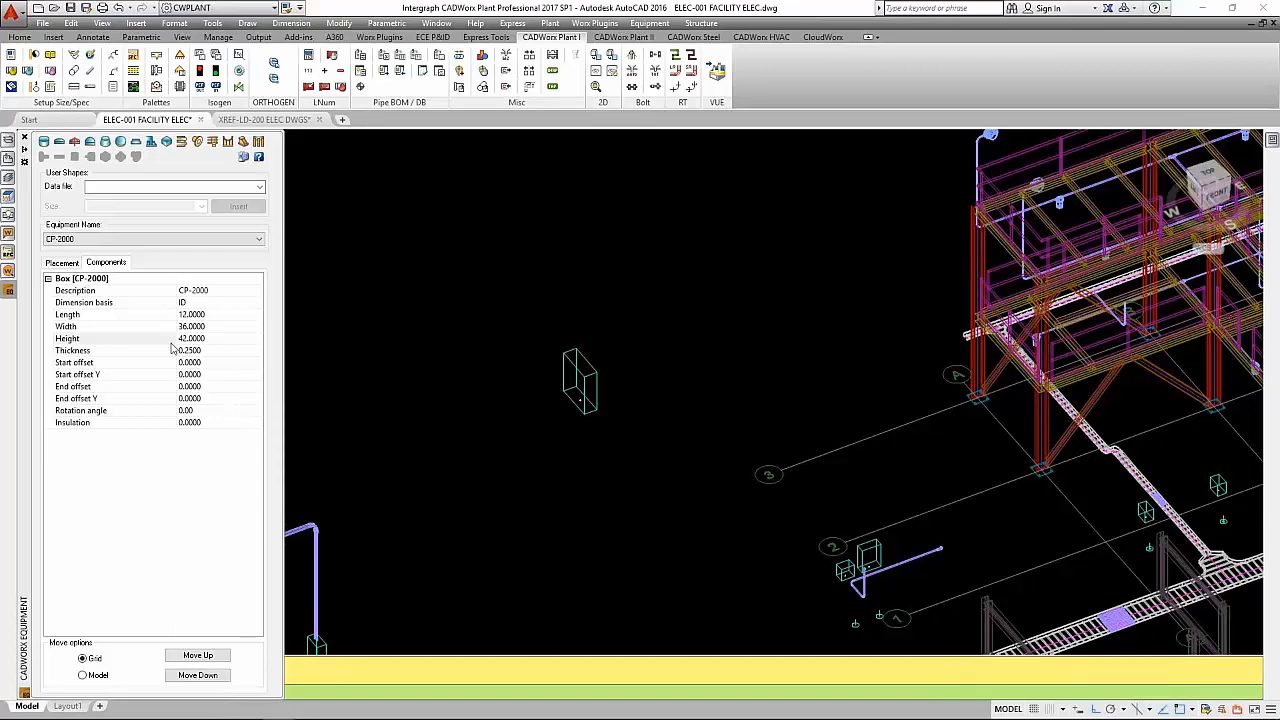
- Add a nozzle to the CP-2000 box component
scroll(548, 381, "up", 4)
scroll(548, 381, "up", 4)
mouse_move(14, 298)
left_click(80, 280)
right_click(80, 283)
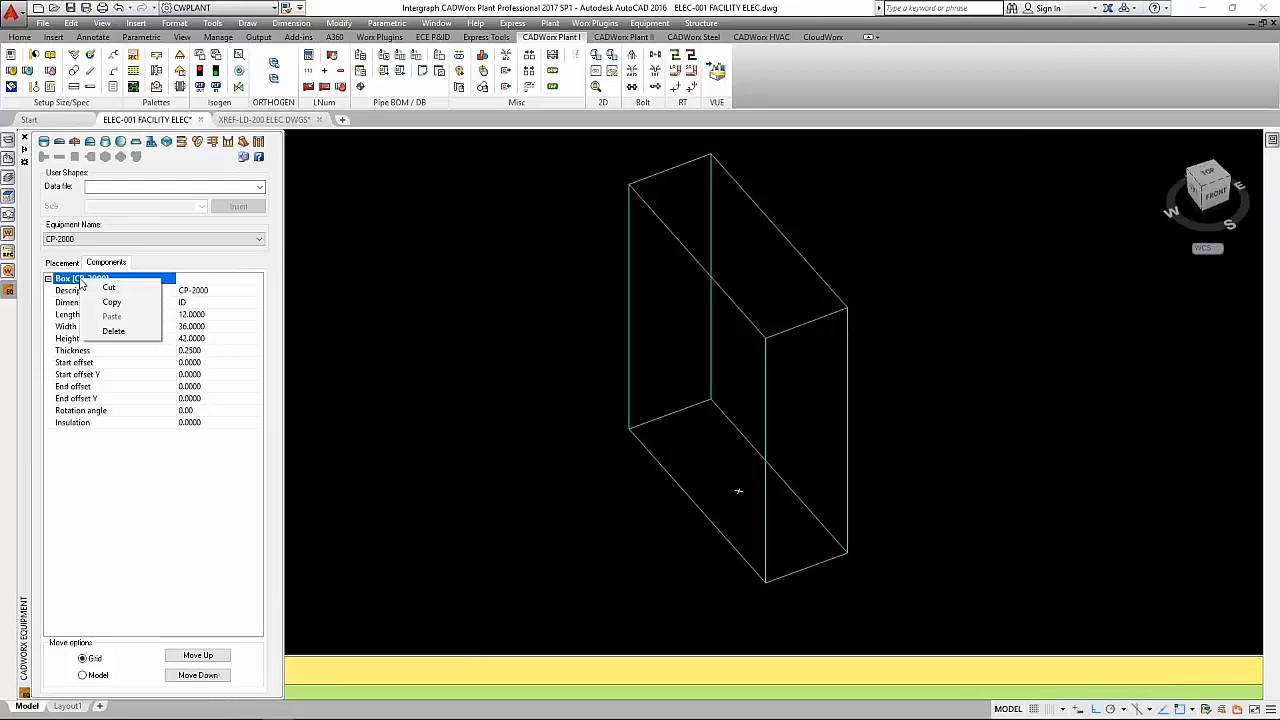
left_click(66, 279)
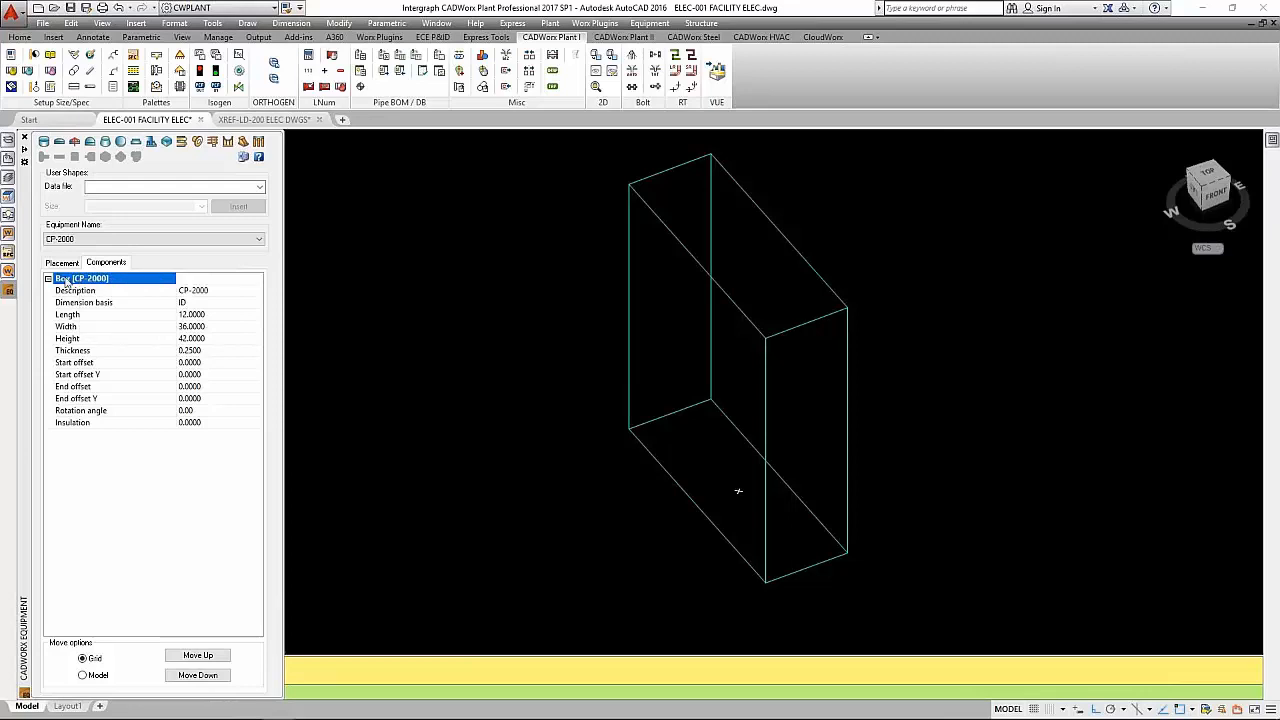
left_click(198, 143)
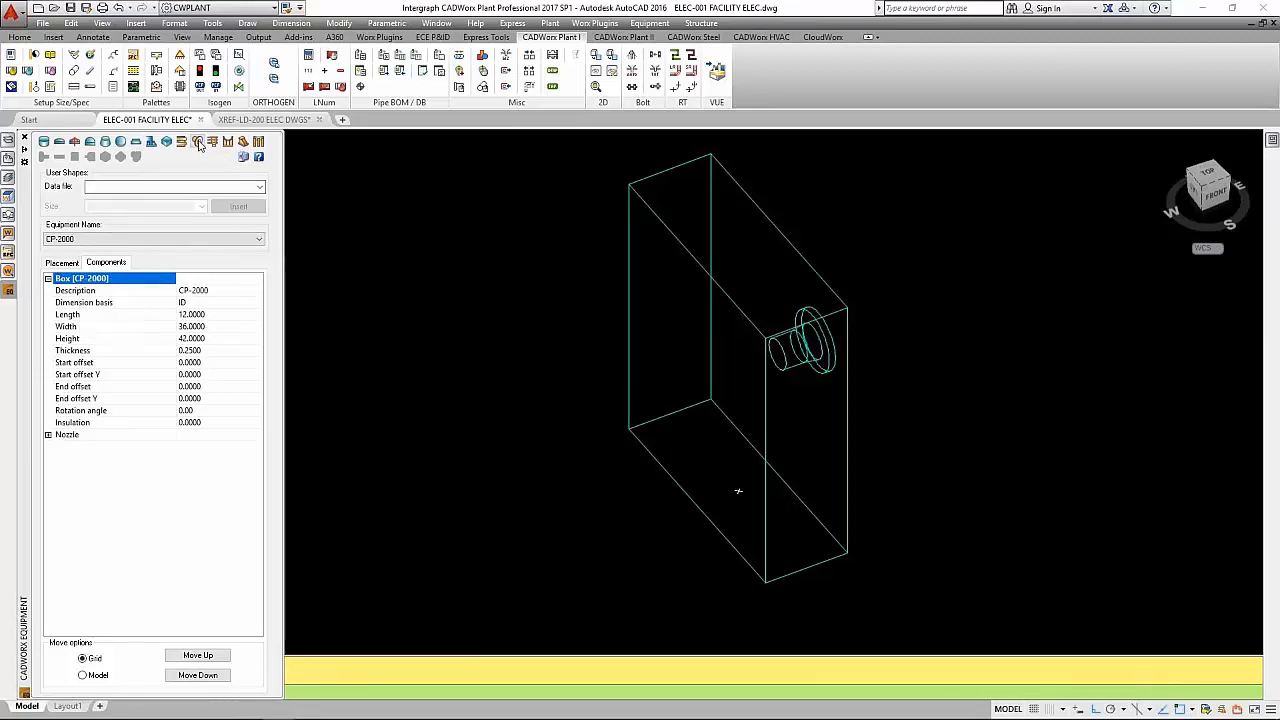
- Edit the new nozzle's standard details and set its diameter to 1 1/2"
double_click(57, 437)
left_click(252, 487)
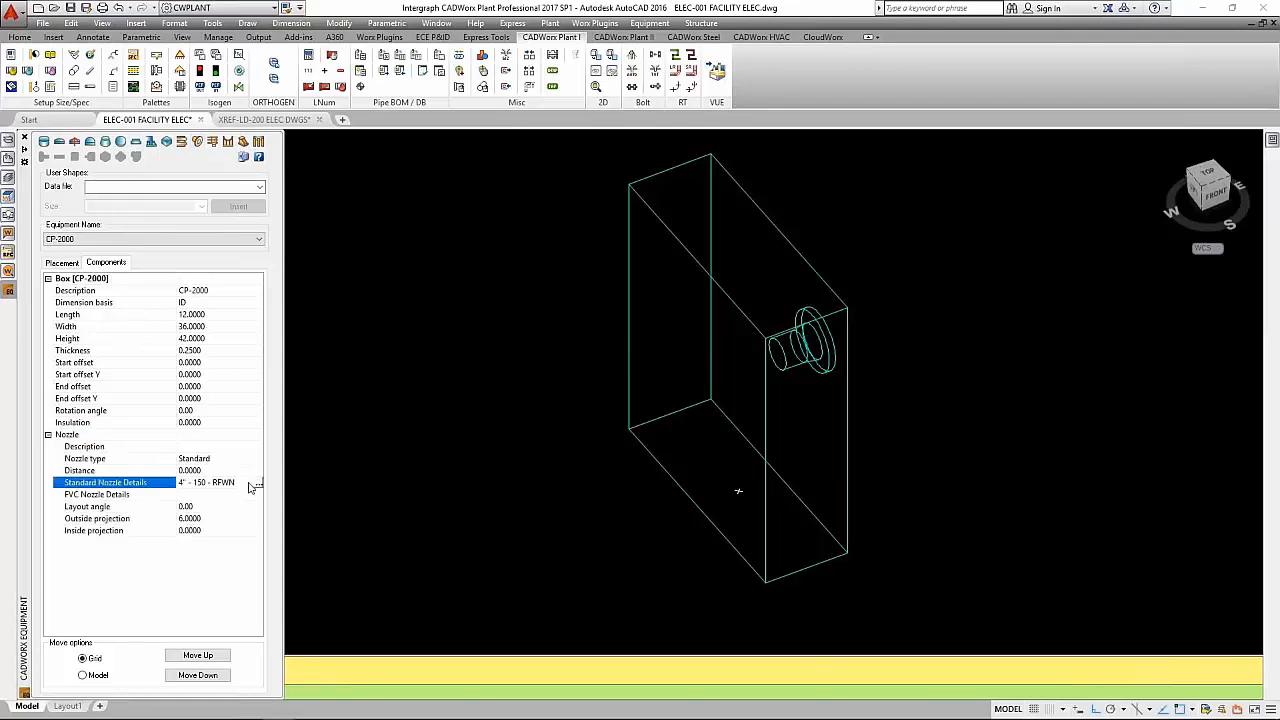
left_click(258, 485)
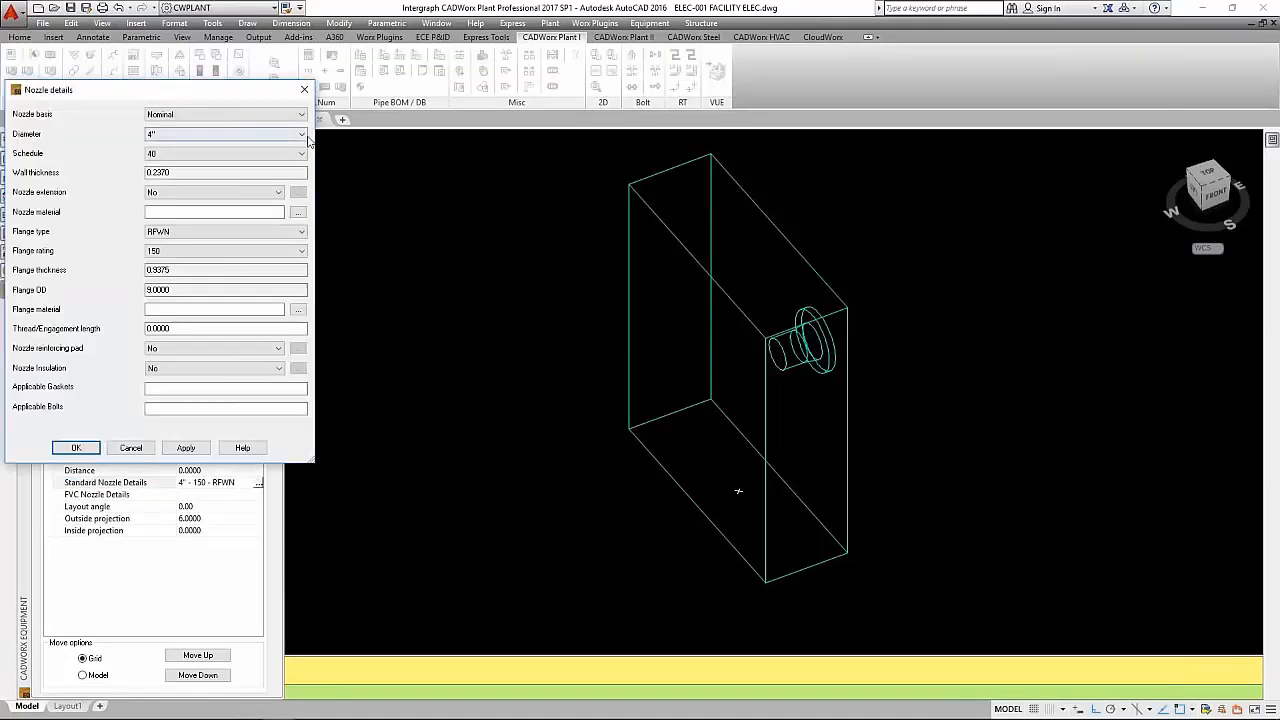
left_click(302, 134)
left_click_drag(304, 248, 279, 155)
left_click(221, 208)
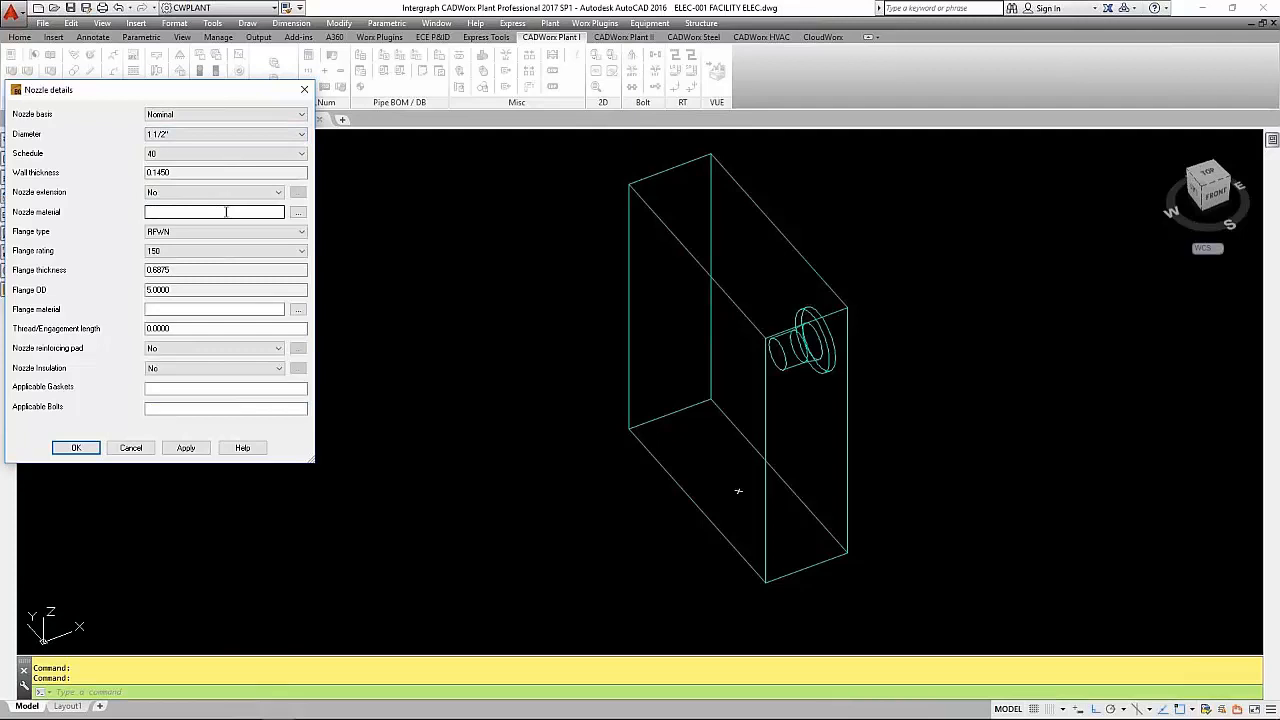
- Set the nozzle's flange type to CLPG-THRD and flange rating to 3000, and apply the details
left_click(300, 231)
left_click(282, 348)
left_click(300, 251)
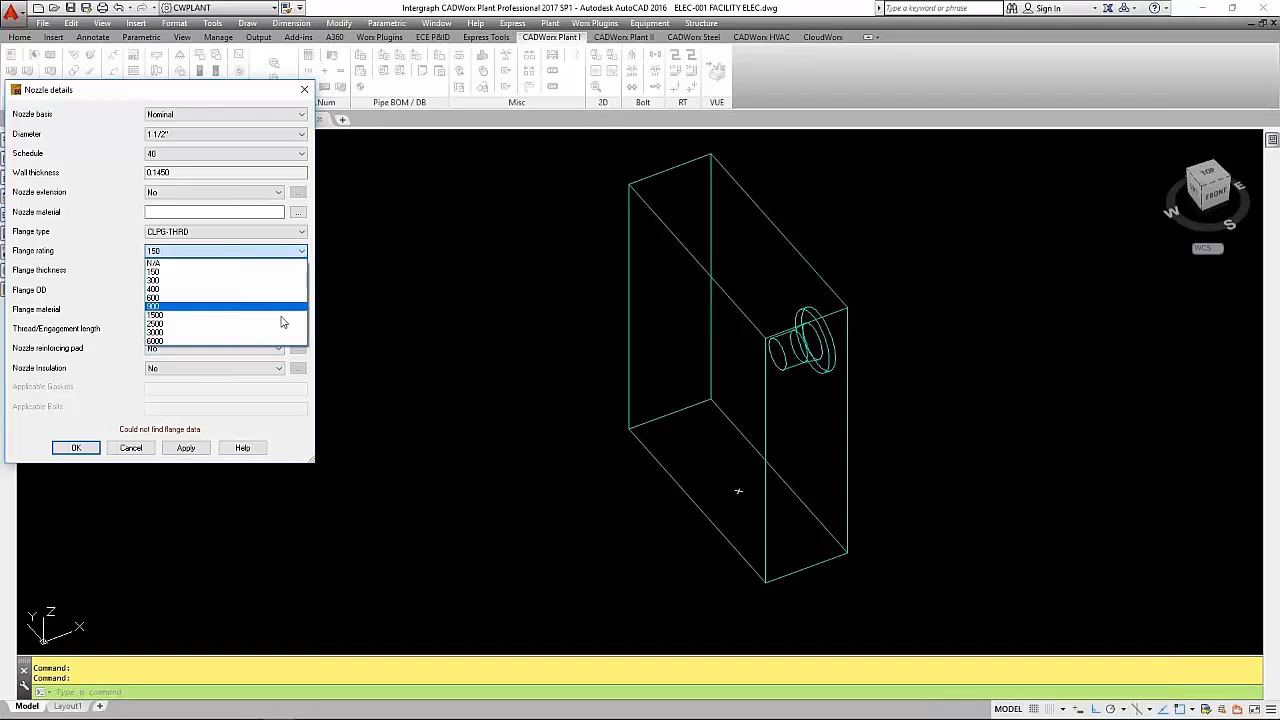
left_click(281, 333)
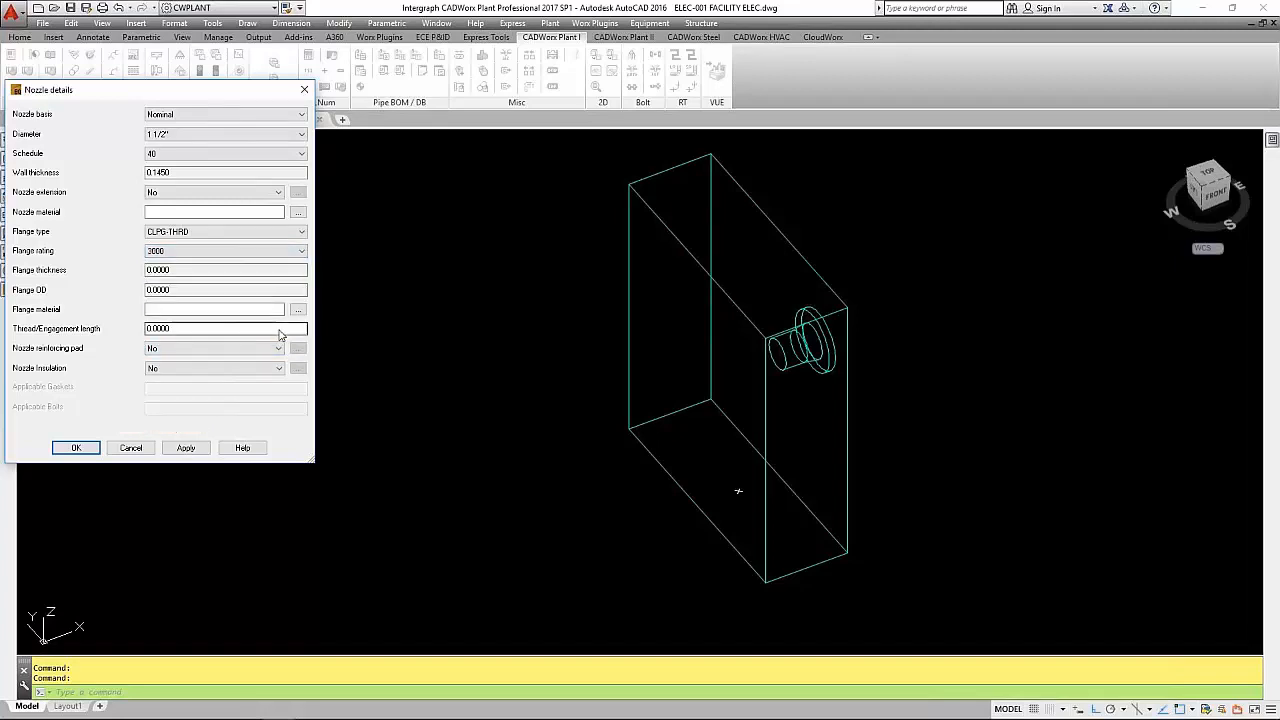
left_click(188, 449)
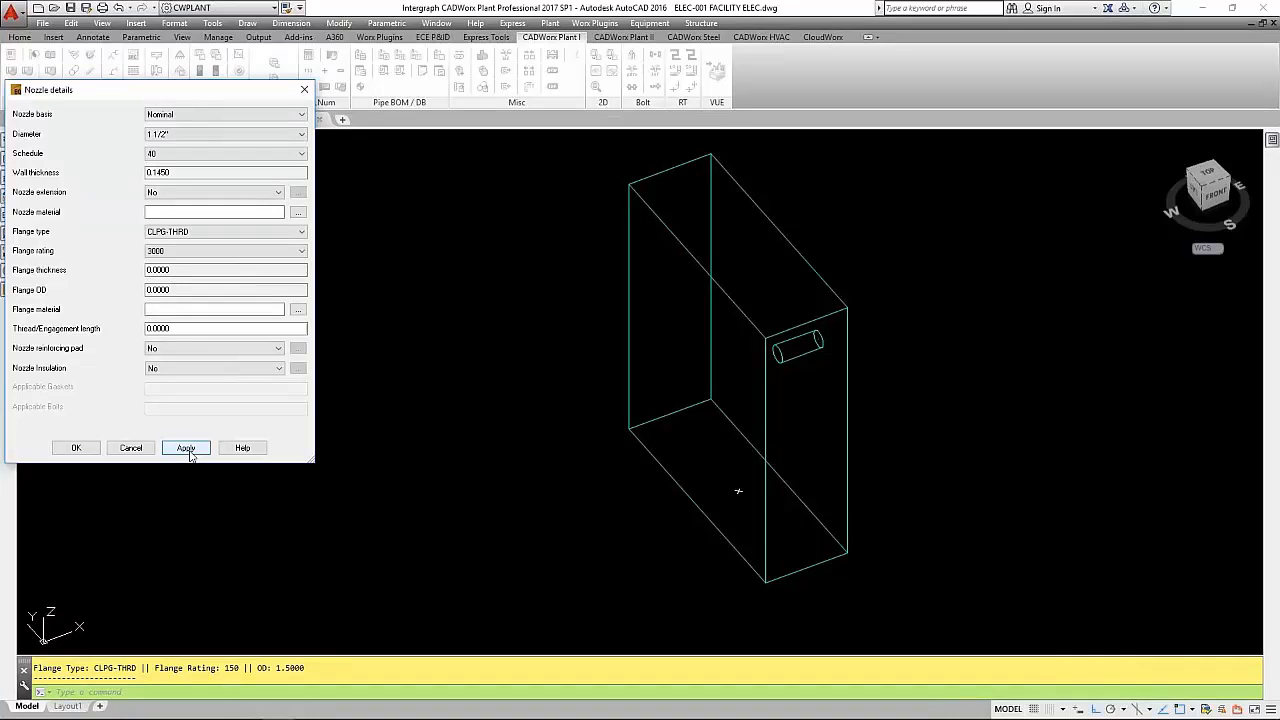
- Confirm the nozzle details, and in the nozzle's placement settings set and apply the nozzle direction +Z
left_click(96, 450)
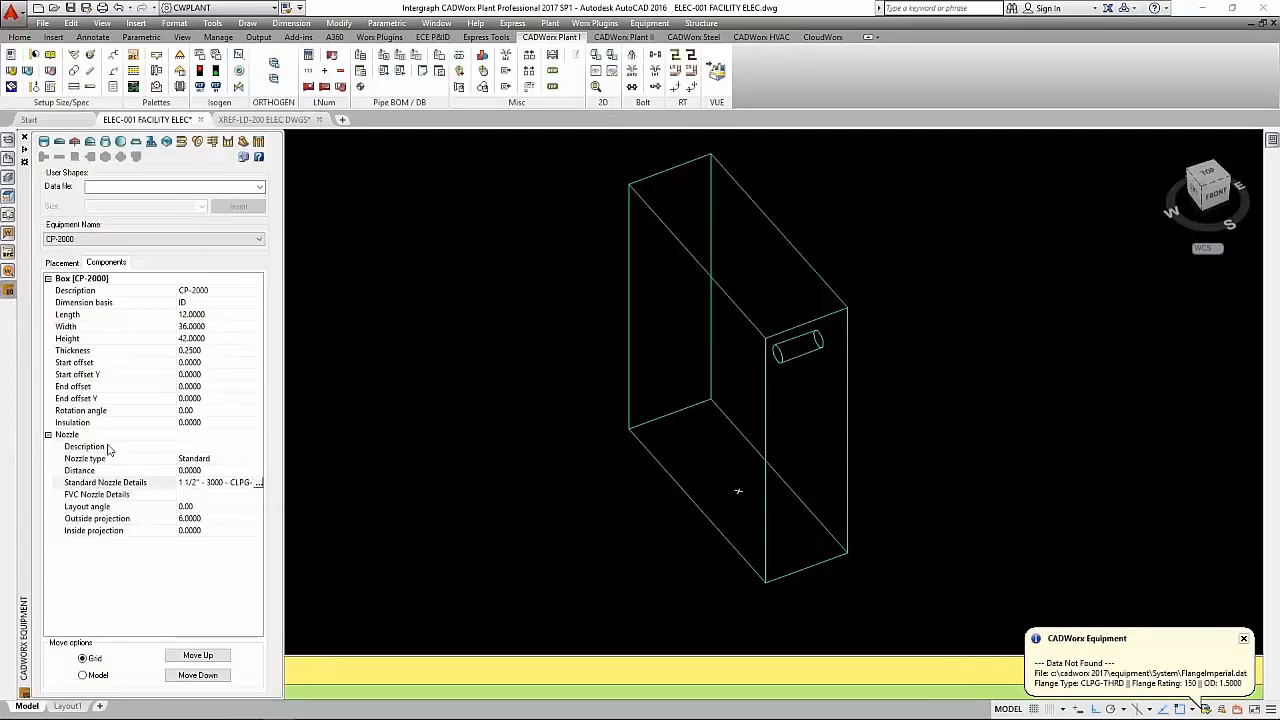
left_click(200, 450)
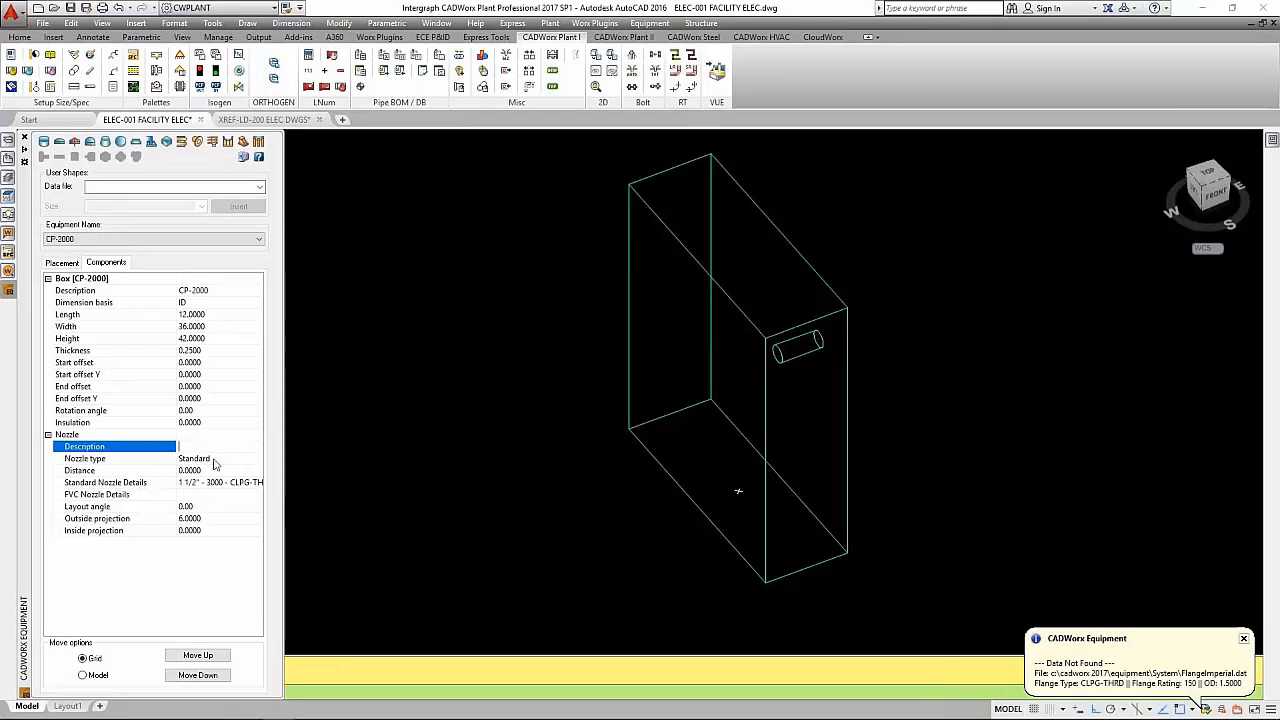
left_click(220, 471)
left_click(259, 471)
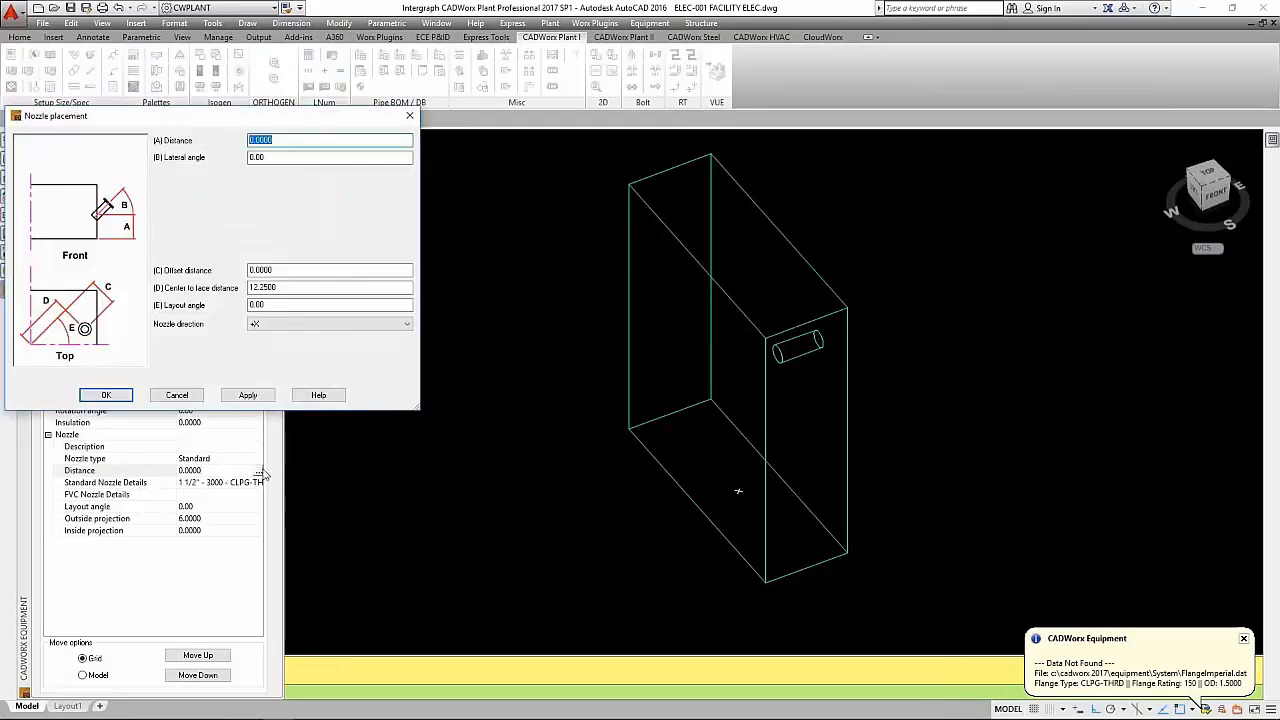
left_click(407, 325)
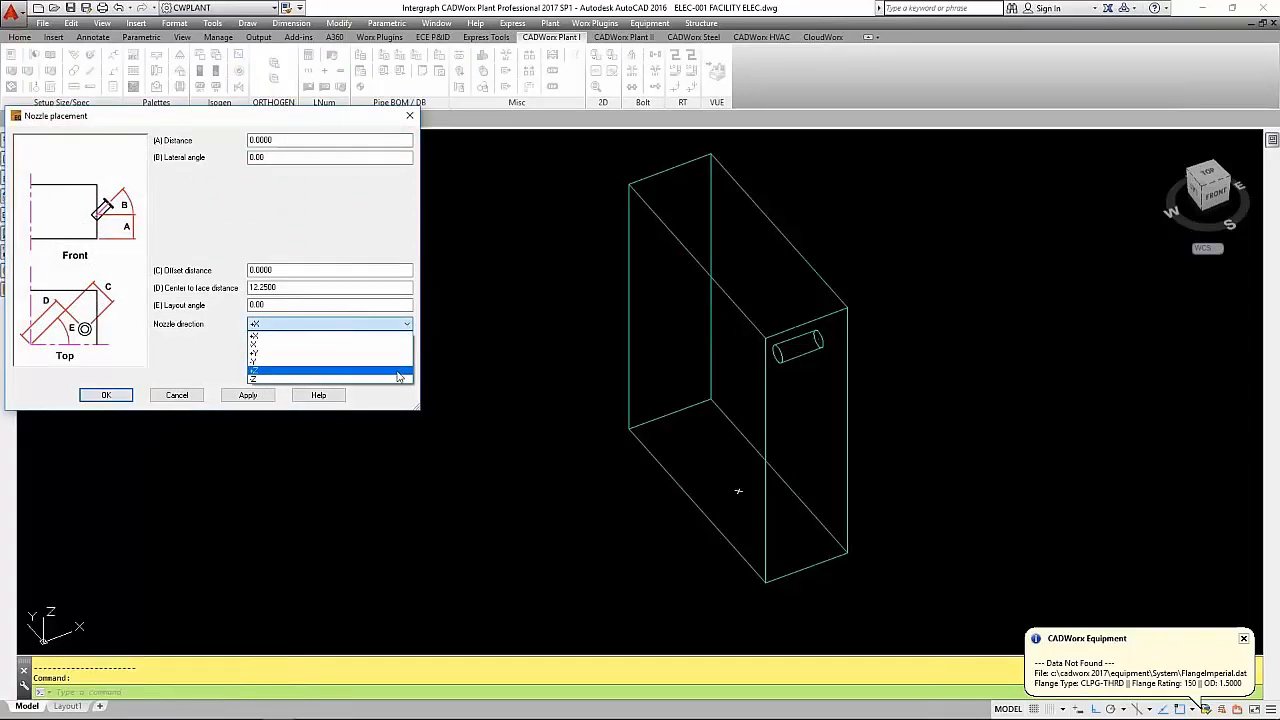
left_click(398, 372)
left_click(251, 395)
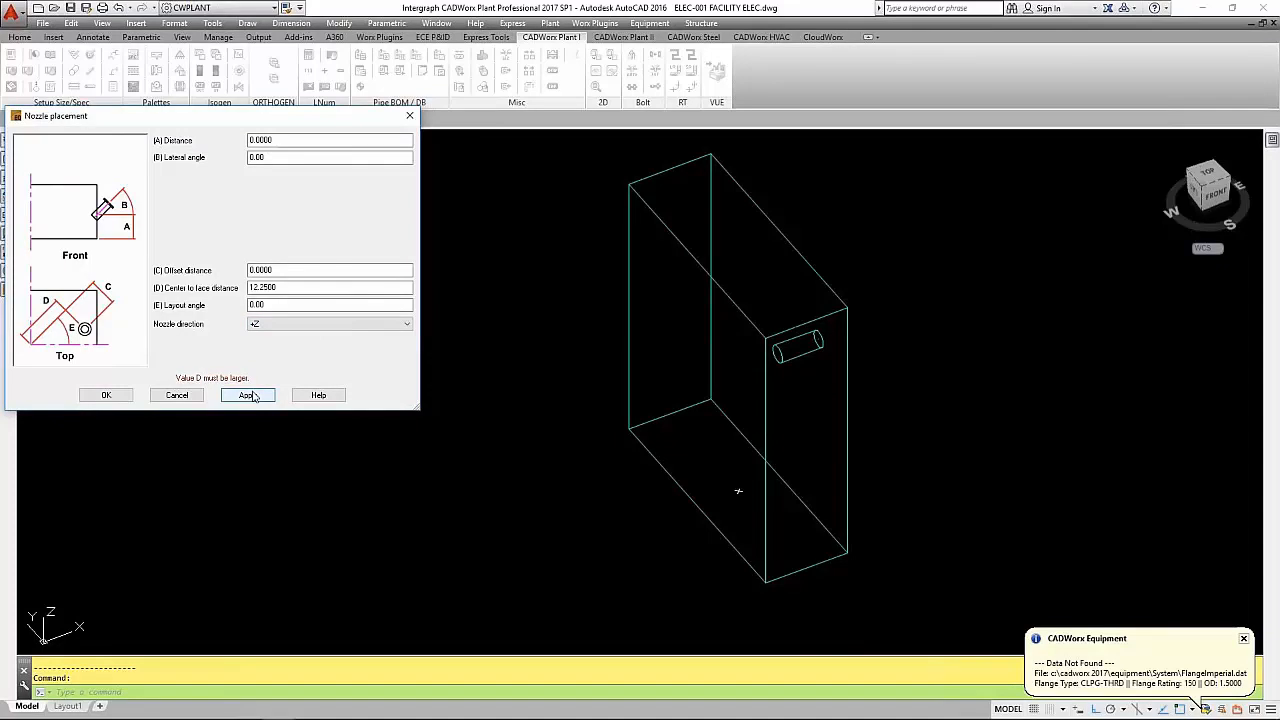
- Set the nozzle's center to face distance to 24 and its offset distance to 16, and apply the placement
left_click_drag(302, 288, 248, 288)
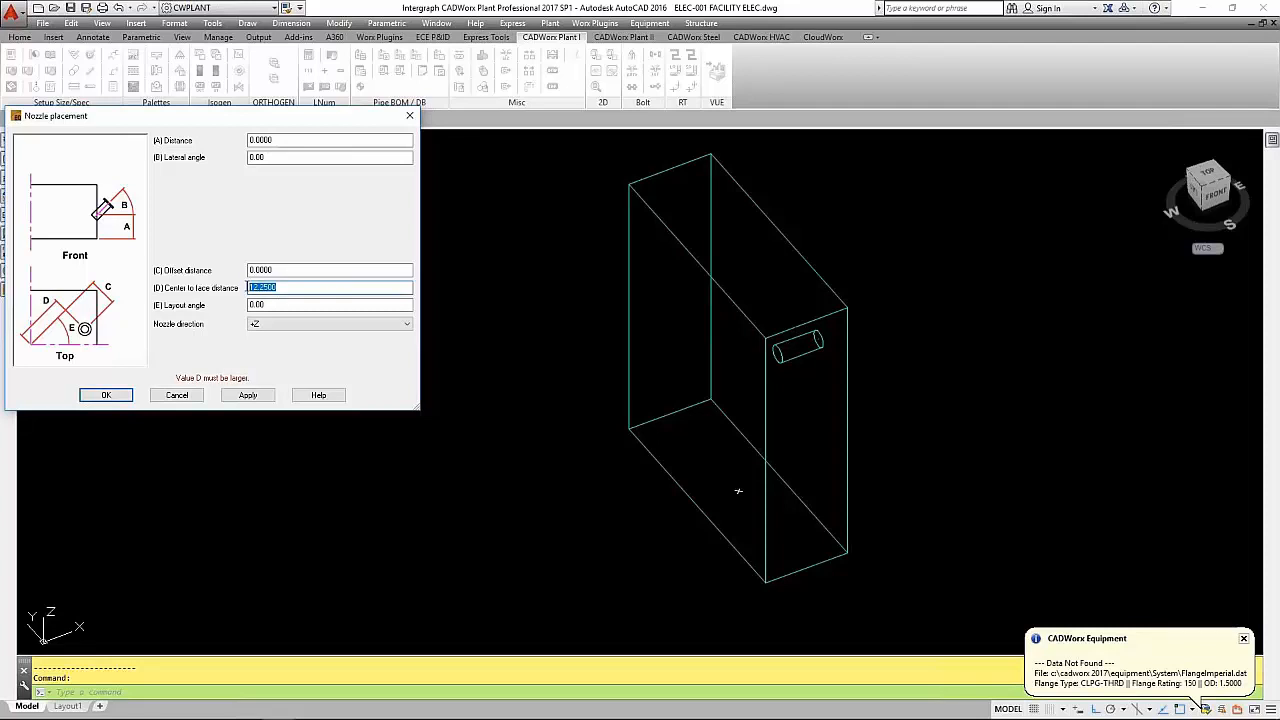
type("24")
left_click(248, 395)
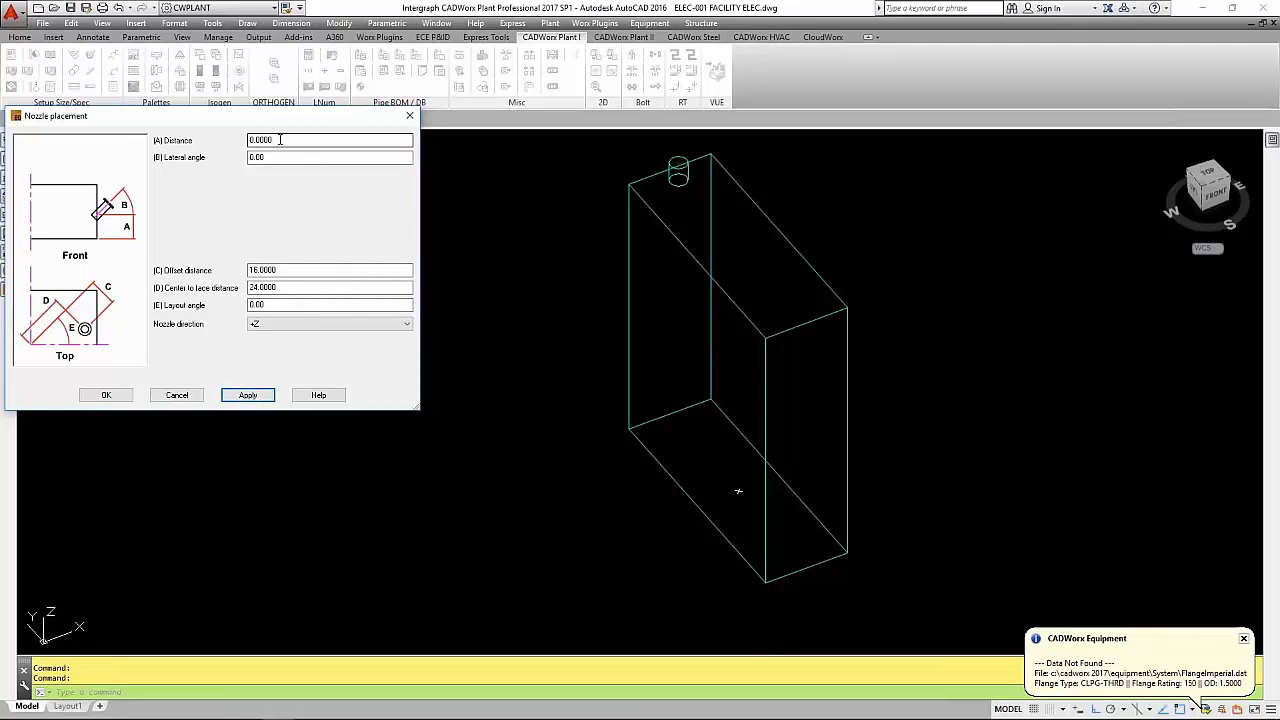
- Set the nozzle's placement distance to 2 and confirm the placement
left_click_drag(284, 140, 204, 143)
type("2")
left_click(300, 287)
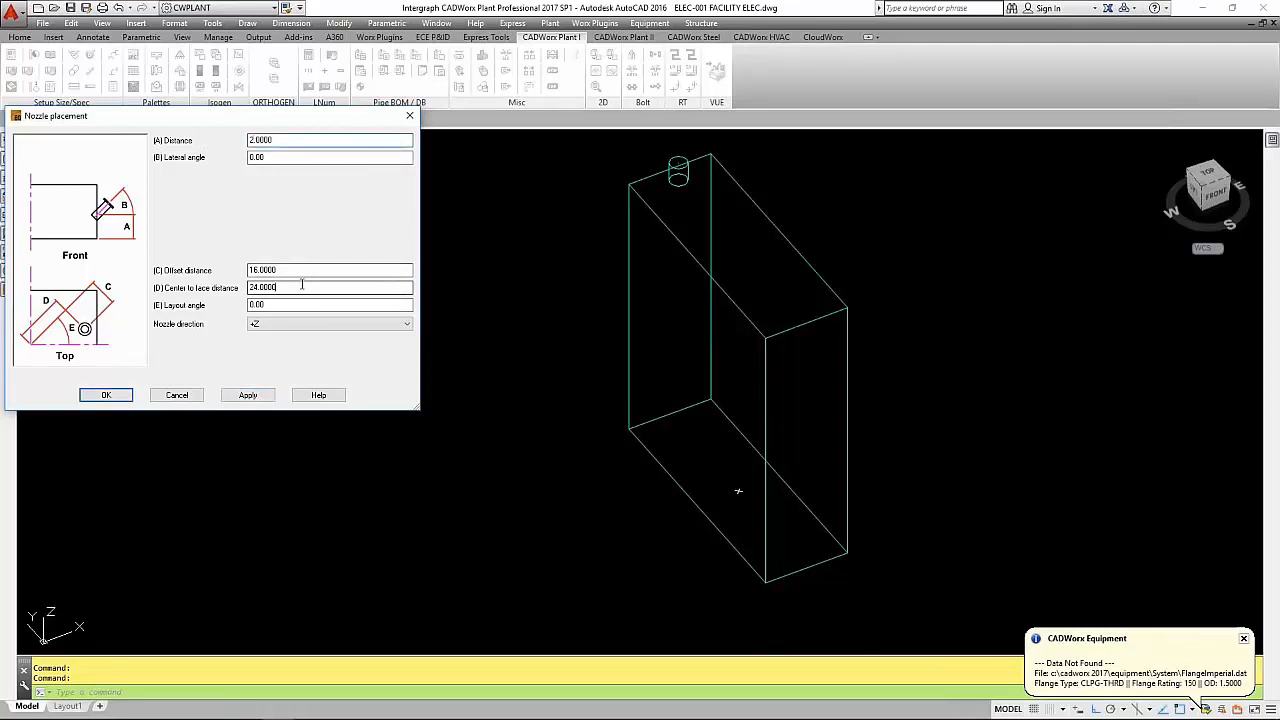
left_click(265, 397)
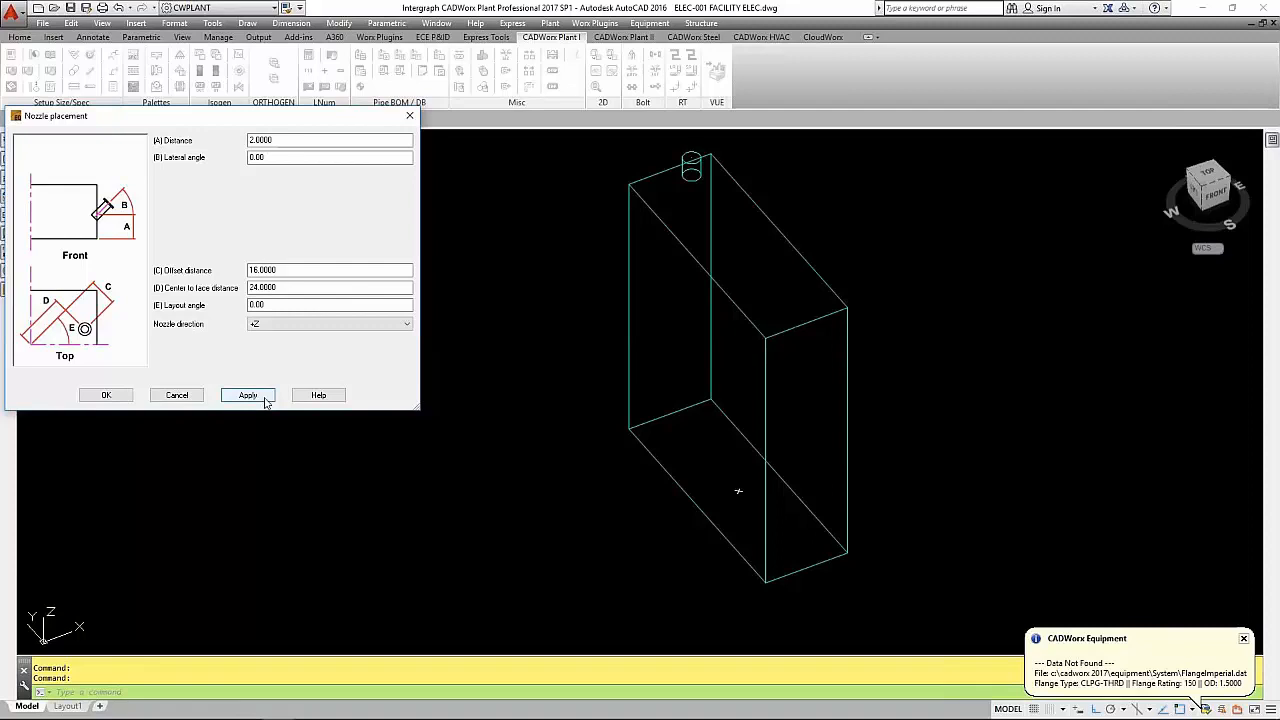
left_click(106, 396)
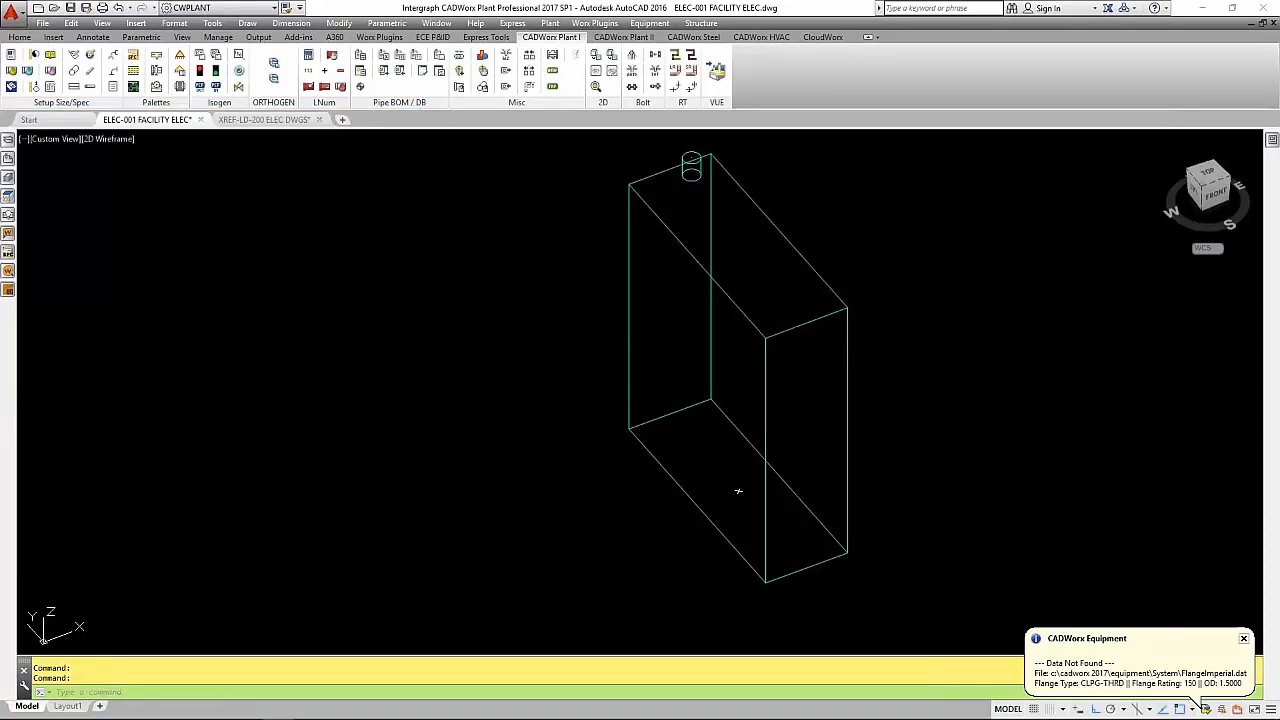
- Copy the nozzle and paste the duplicate into the CP-2000 box component
left_click(68, 435)
right_click(73, 438)
left_click(107, 460)
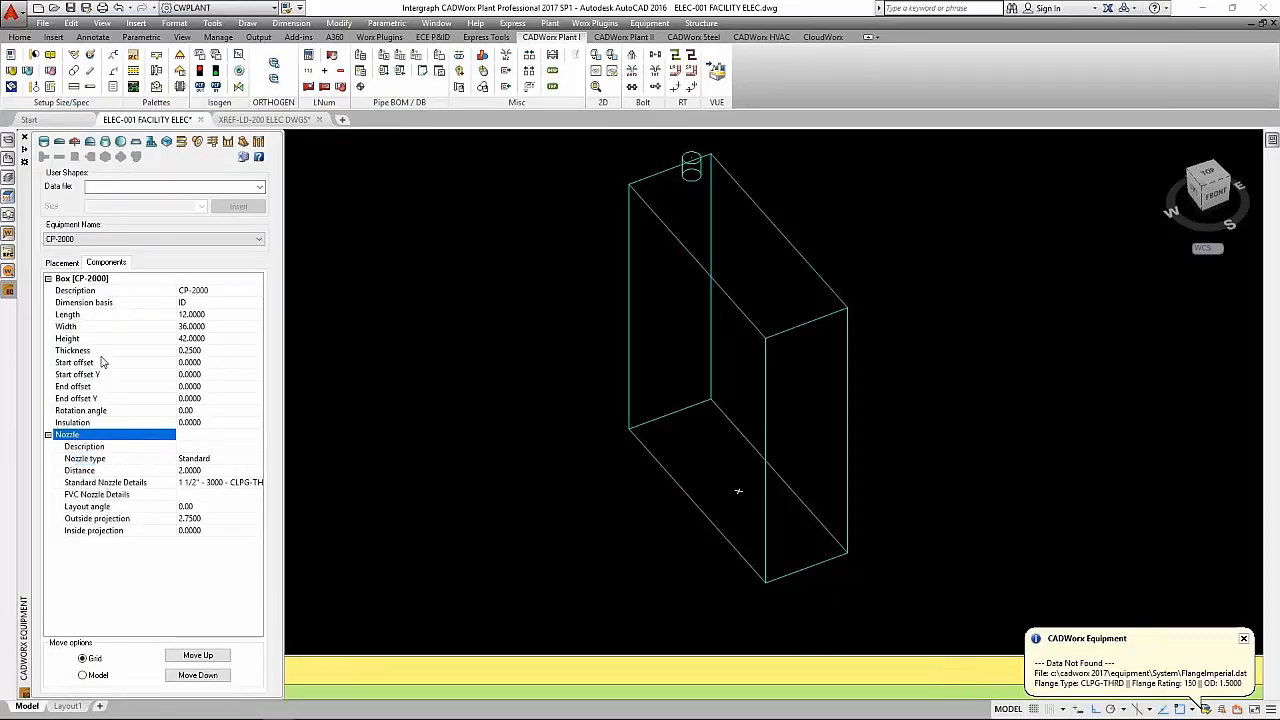
right_click(89, 280)
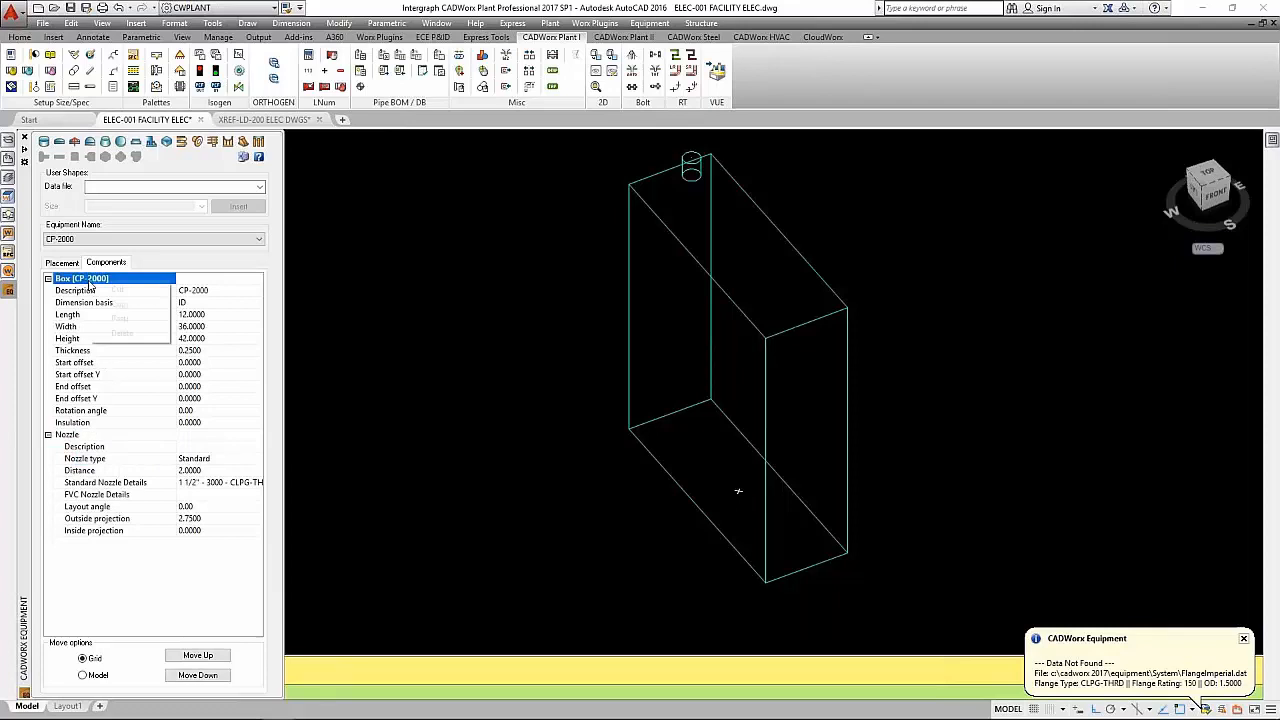
left_click(121, 318)
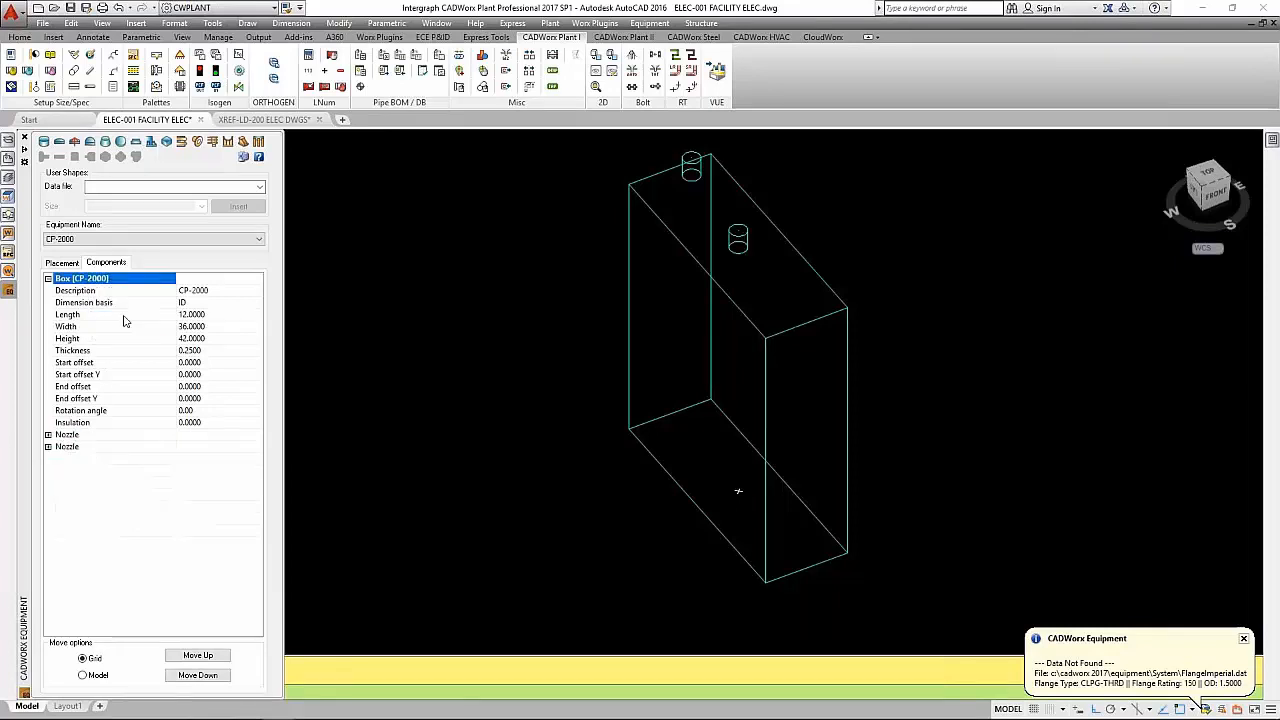
- Set the pasted nozzle's distance to 2 and open its placement settings
left_click(48, 447)
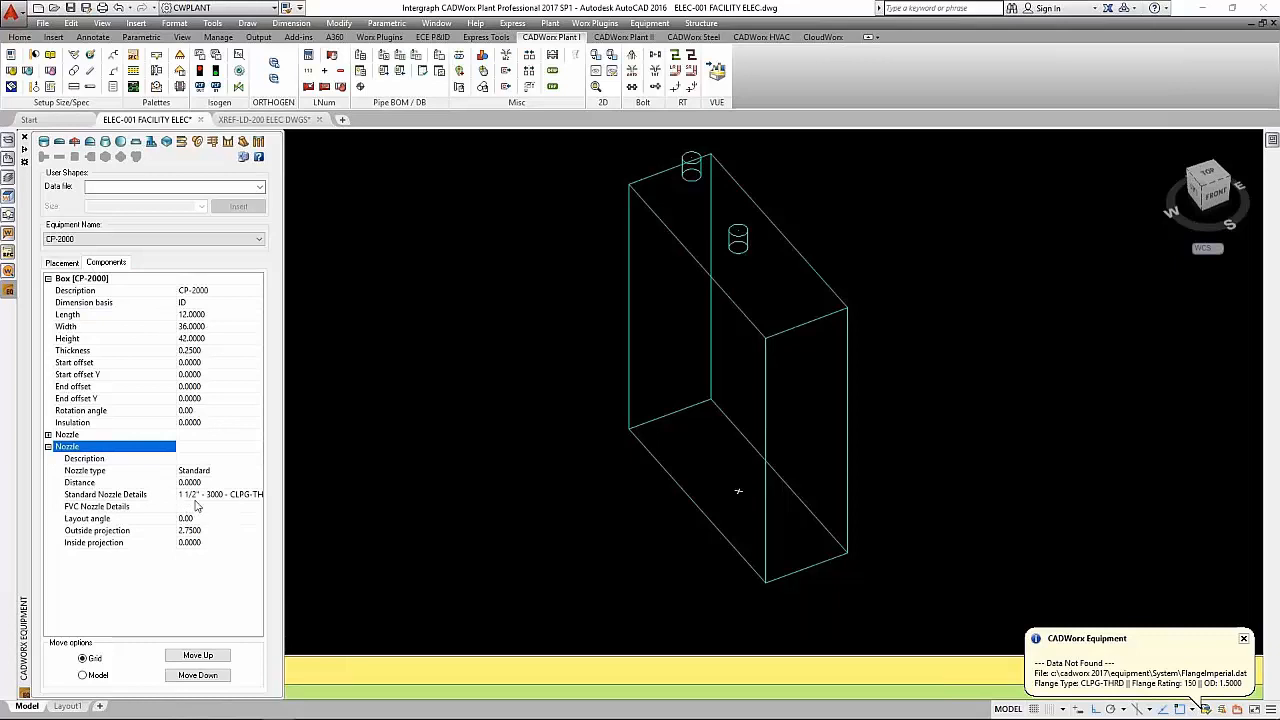
left_click(229, 483)
type("2")
key("Return")
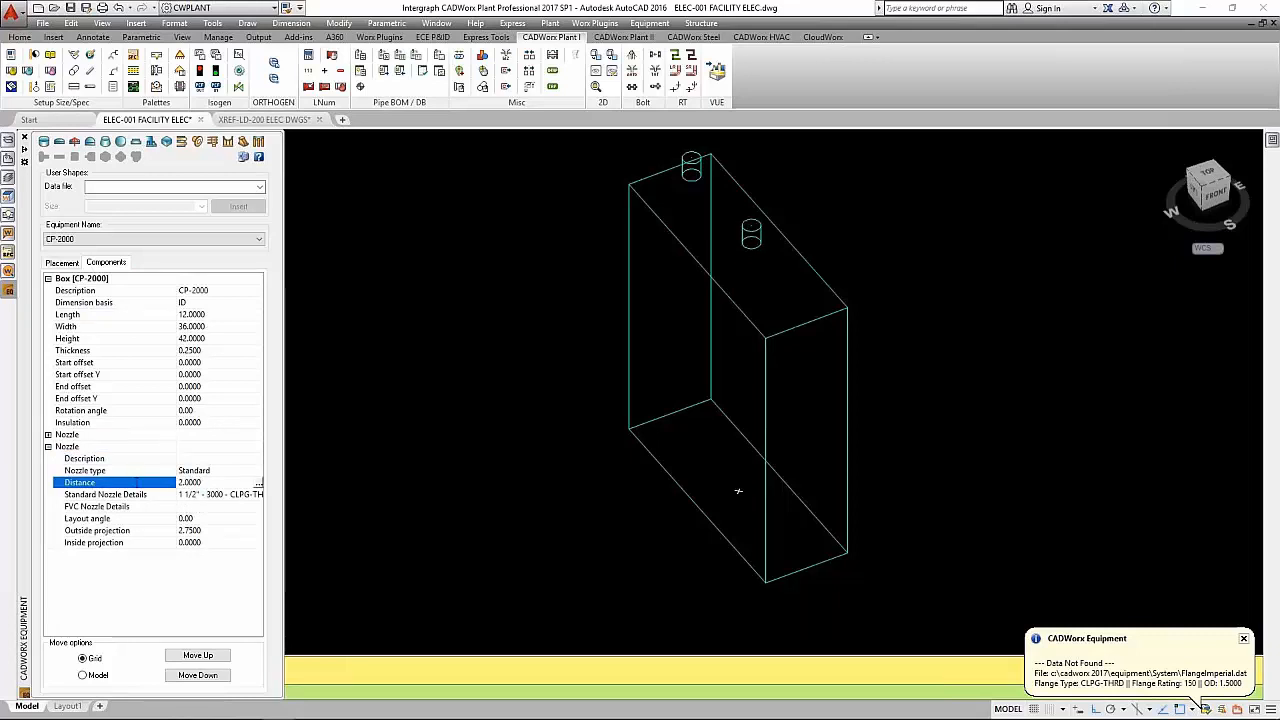
left_click(258, 486)
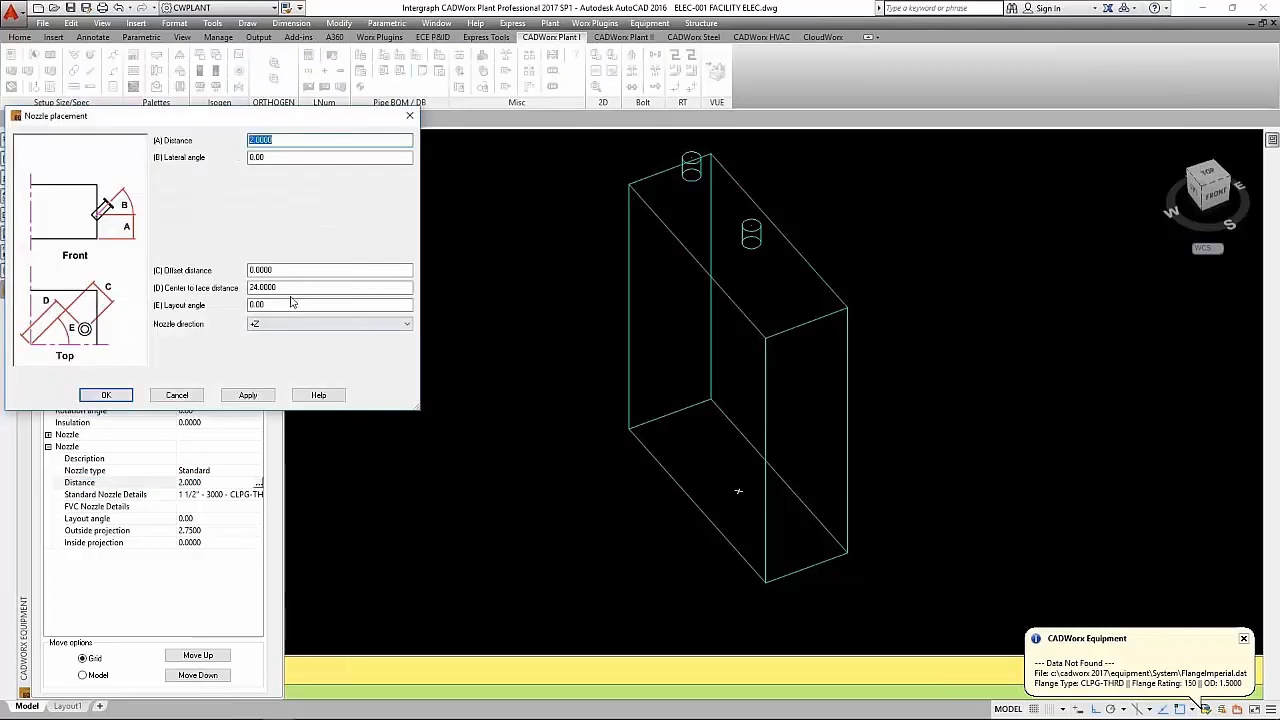
- Try an offset distance of 13 for the pasted nozzle
double_click(250, 270)
type("13")
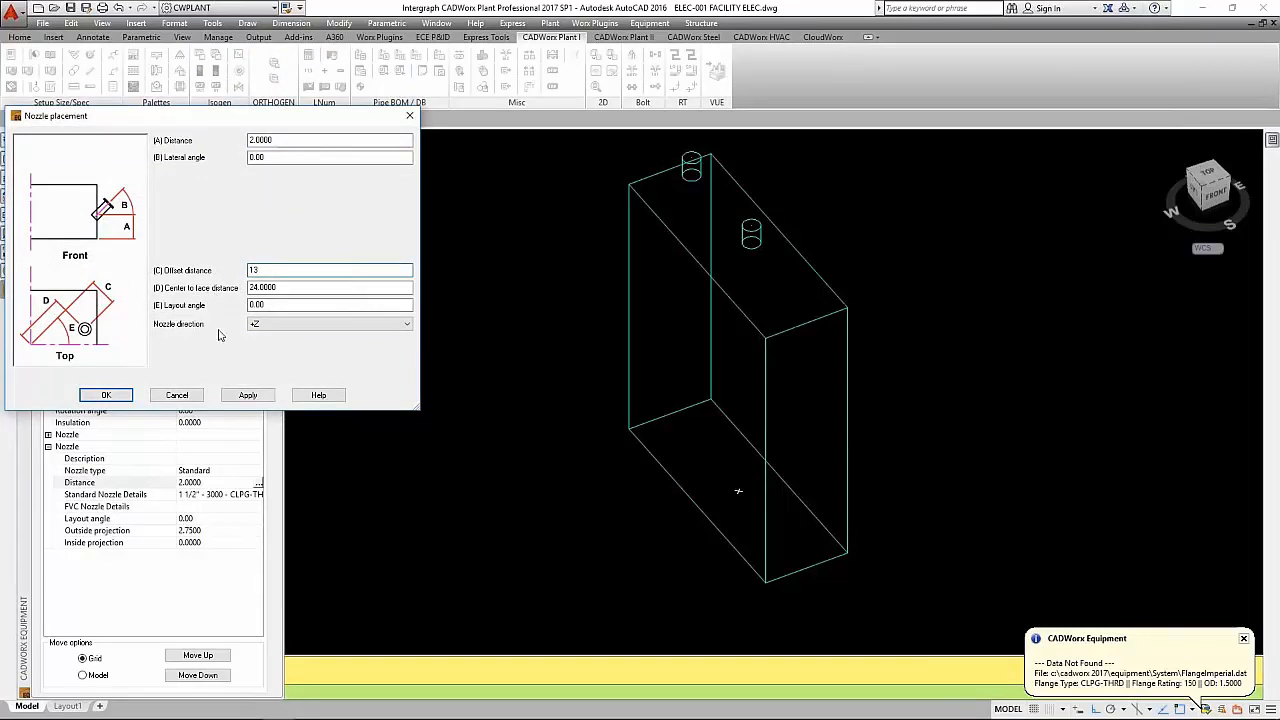
left_click(248, 396)
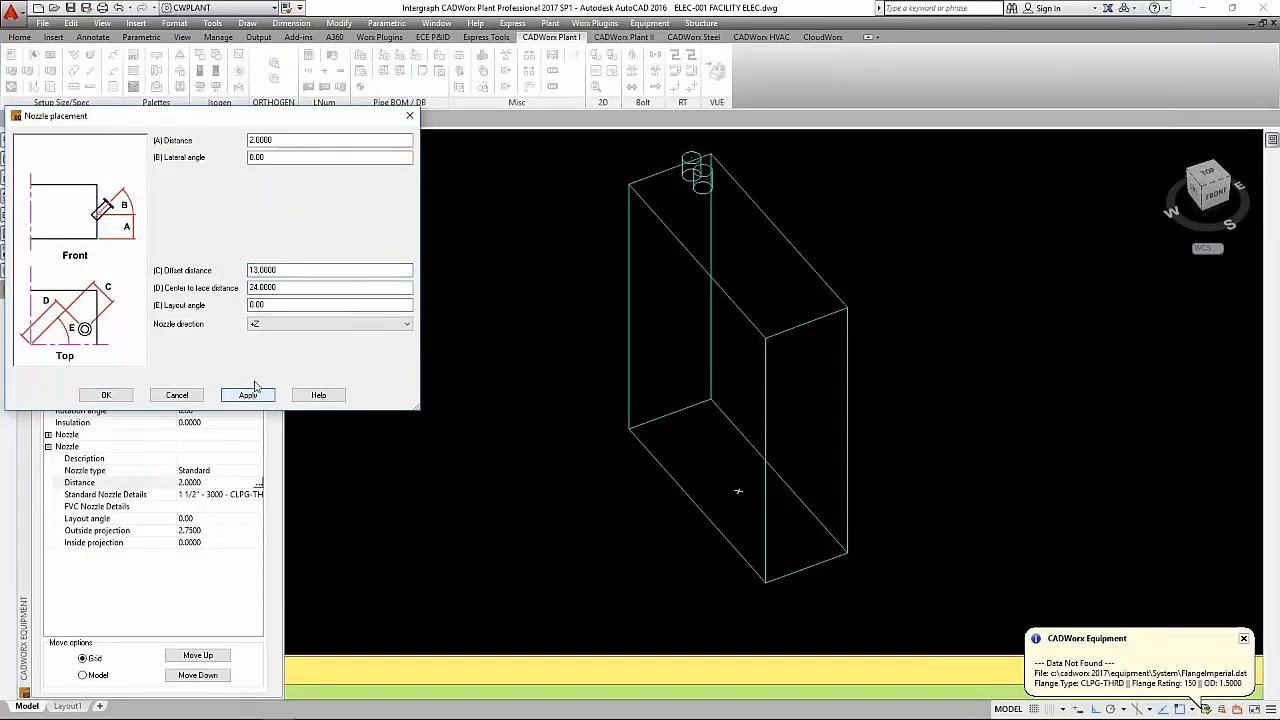
- Set the pasted nozzle's offset distance to 10, keep the other placement values, and confirm the placement
left_click_drag(288, 271, 178, 262)
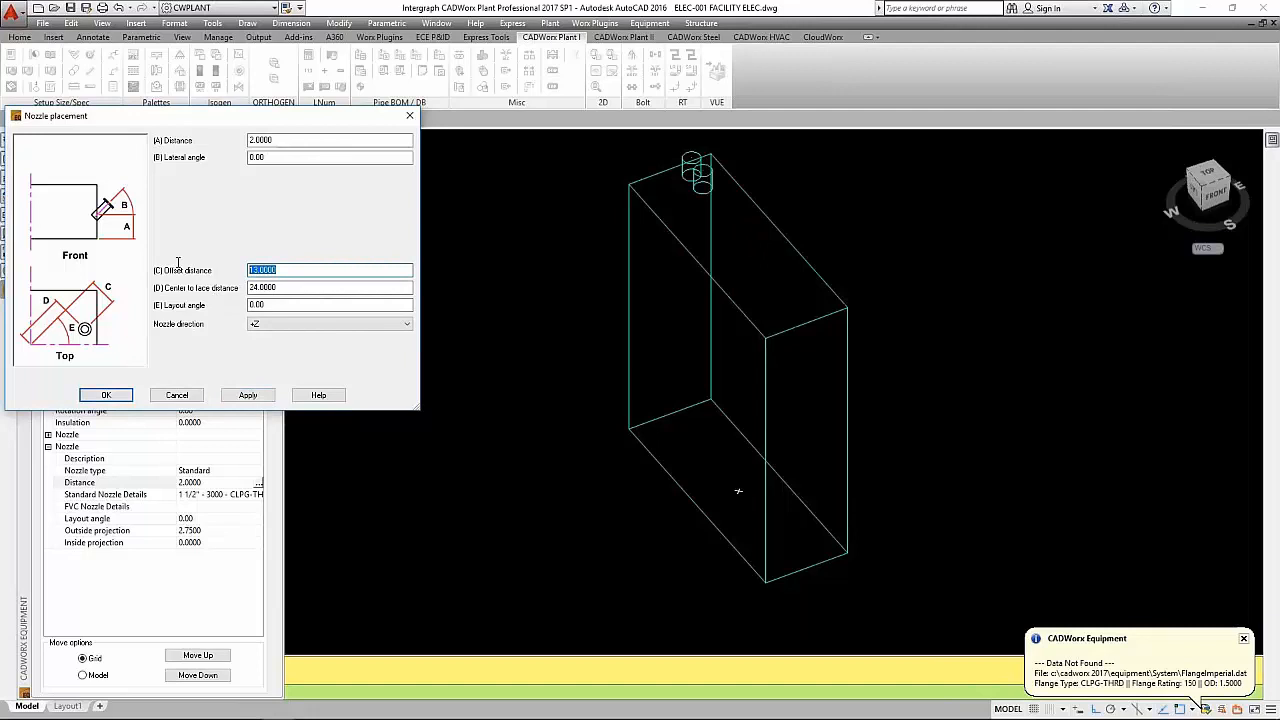
type("10")
left_click(300, 287)
left_click(248, 395)
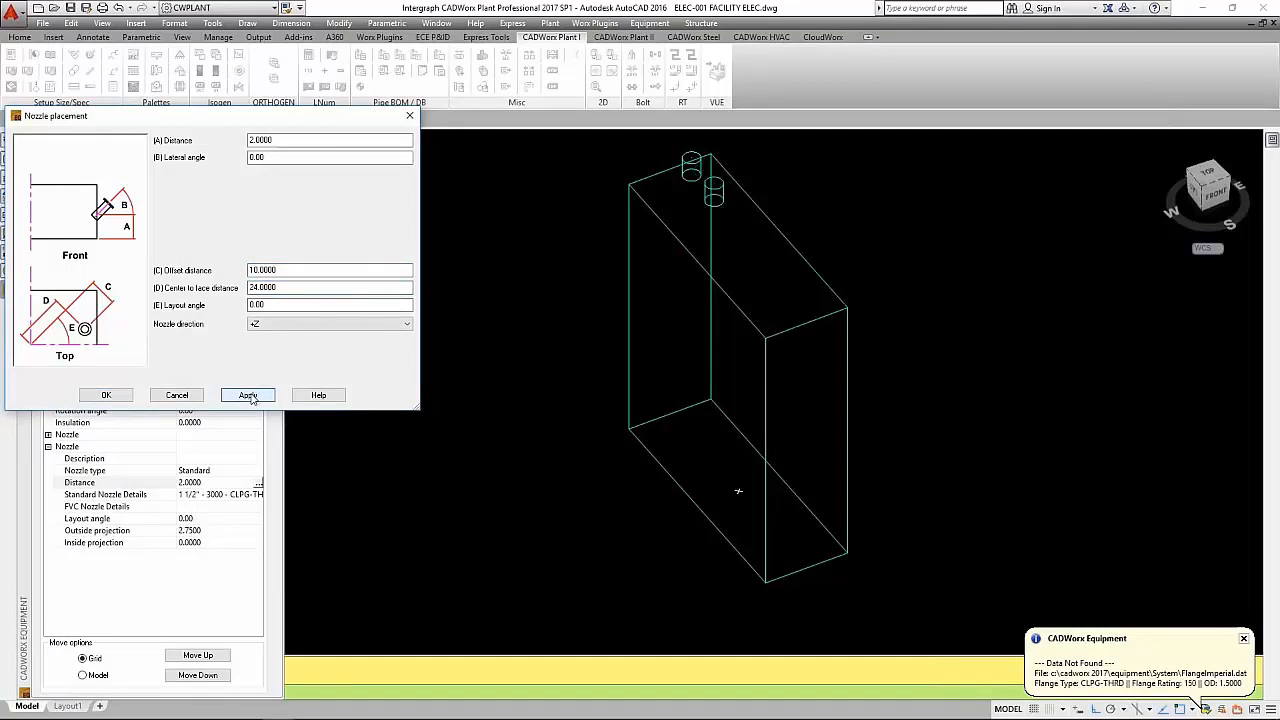
left_click(108, 395)
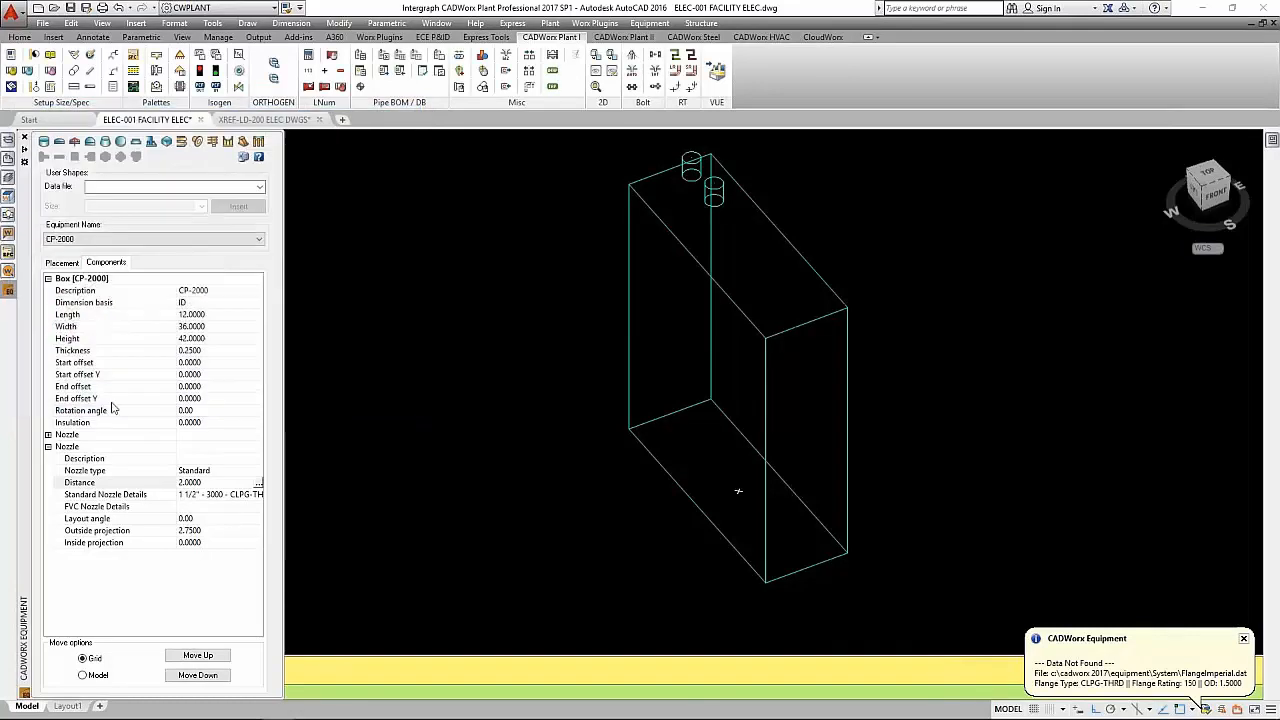
- Enter CP200-001 as the first nozzle's description
double_click(57, 436)
left_click(208, 448)
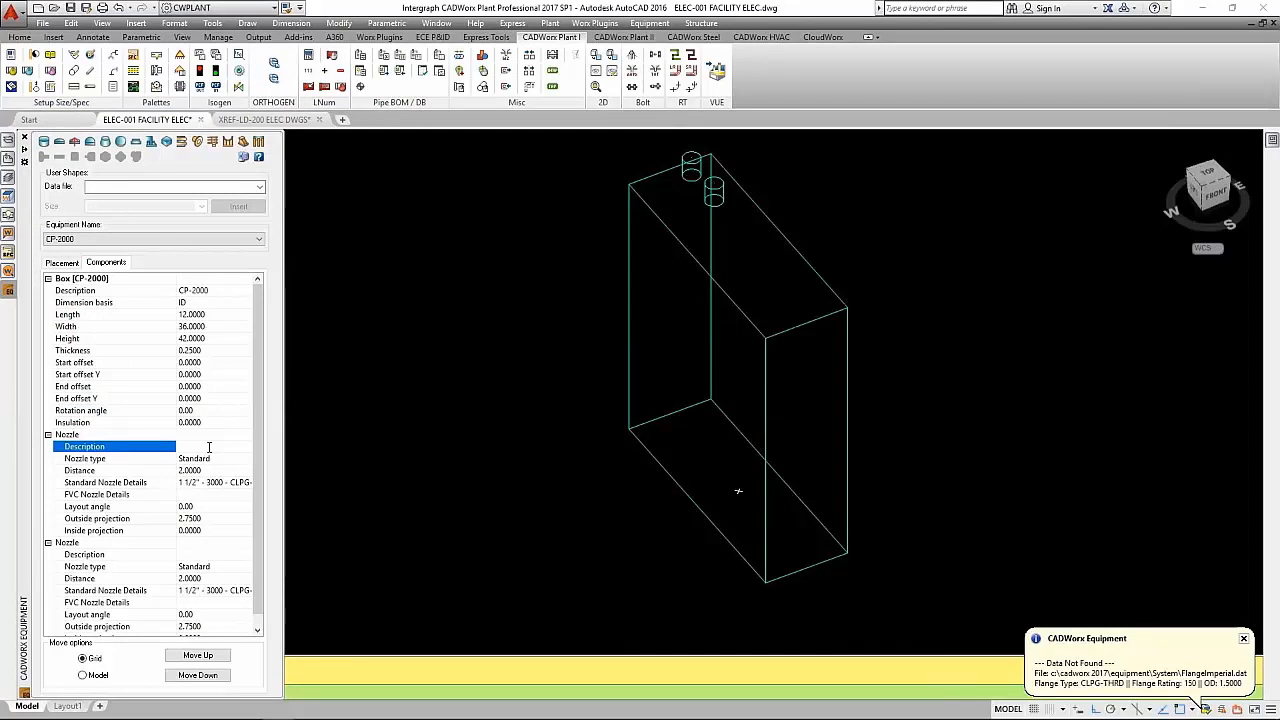
type("CP200-001")
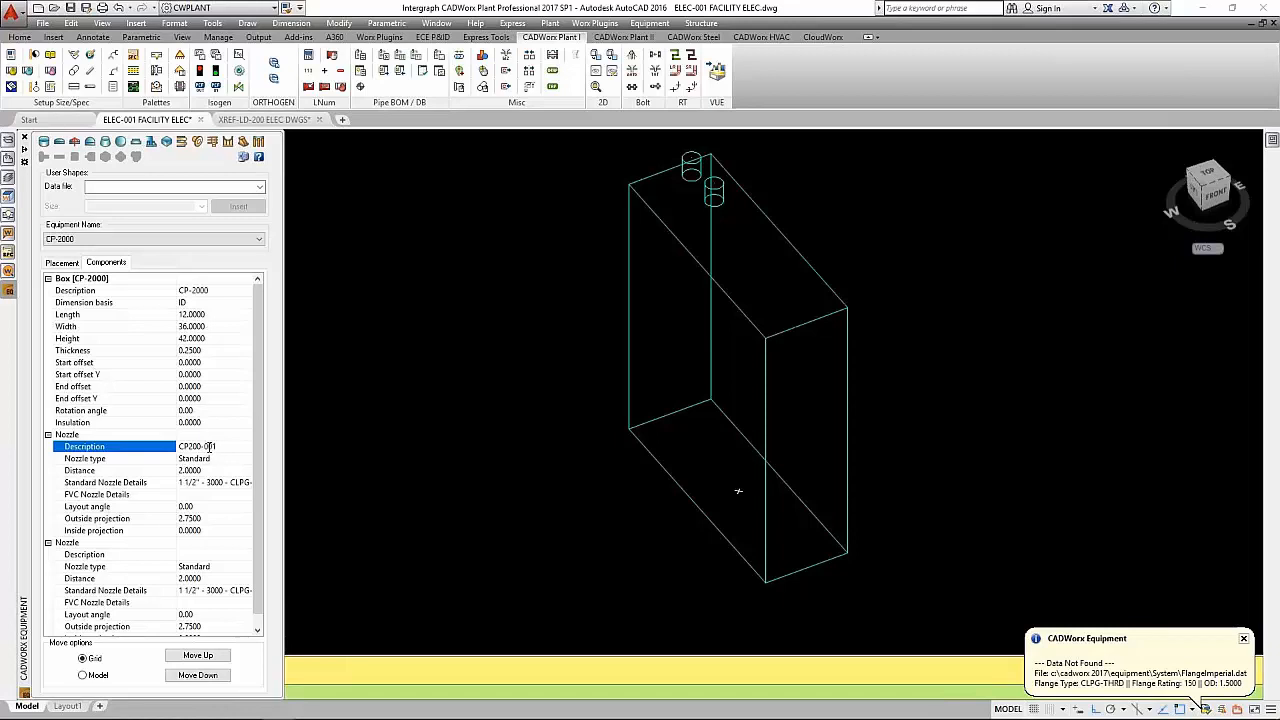
- Enter CP200-002 as the second nozzle's description and collapse both nozzles and the CP-2000 box in the component list
left_click(218, 554)
type("CP")
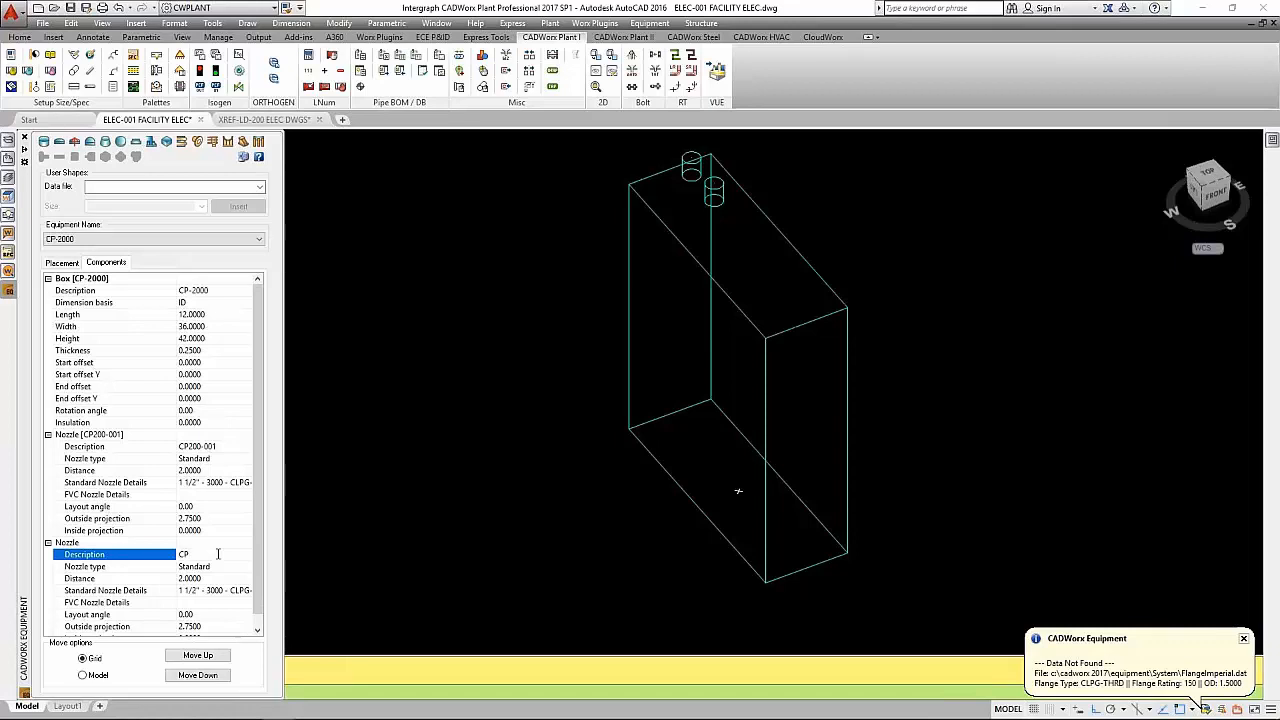
type("200-002")
left_click(225, 570)
left_click(47, 434)
left_click(47, 446)
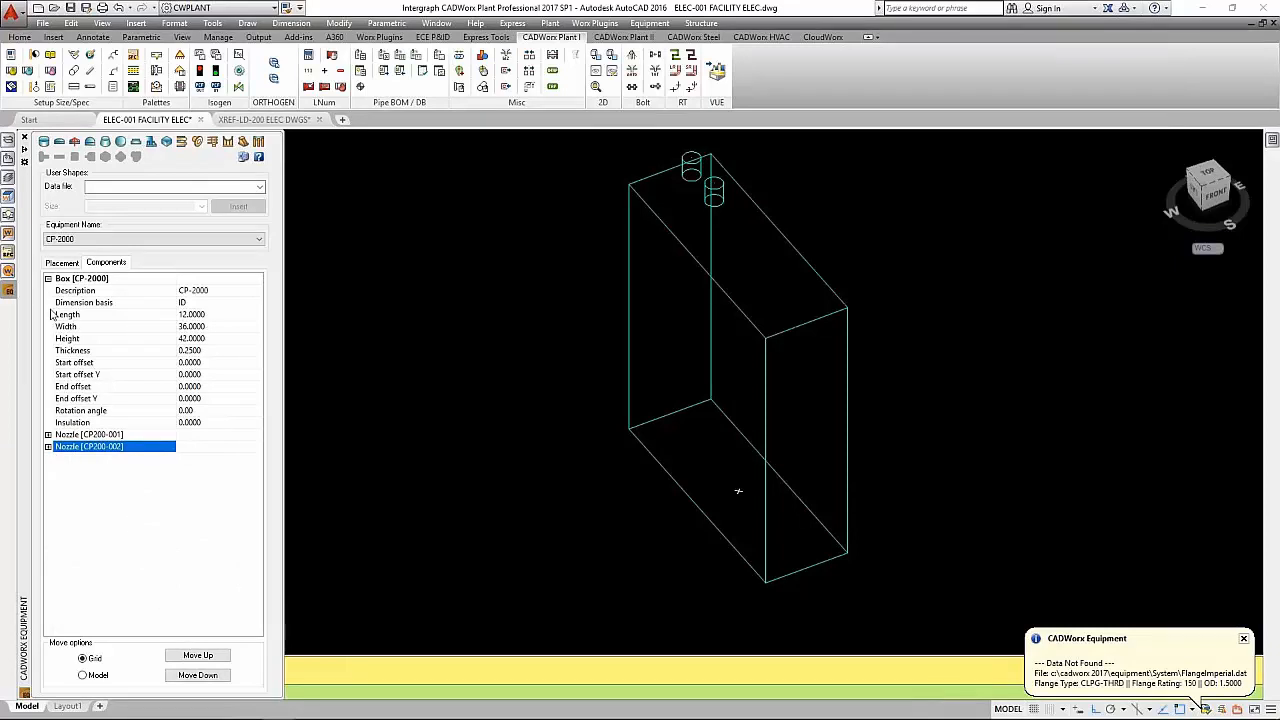
left_click(48, 279)
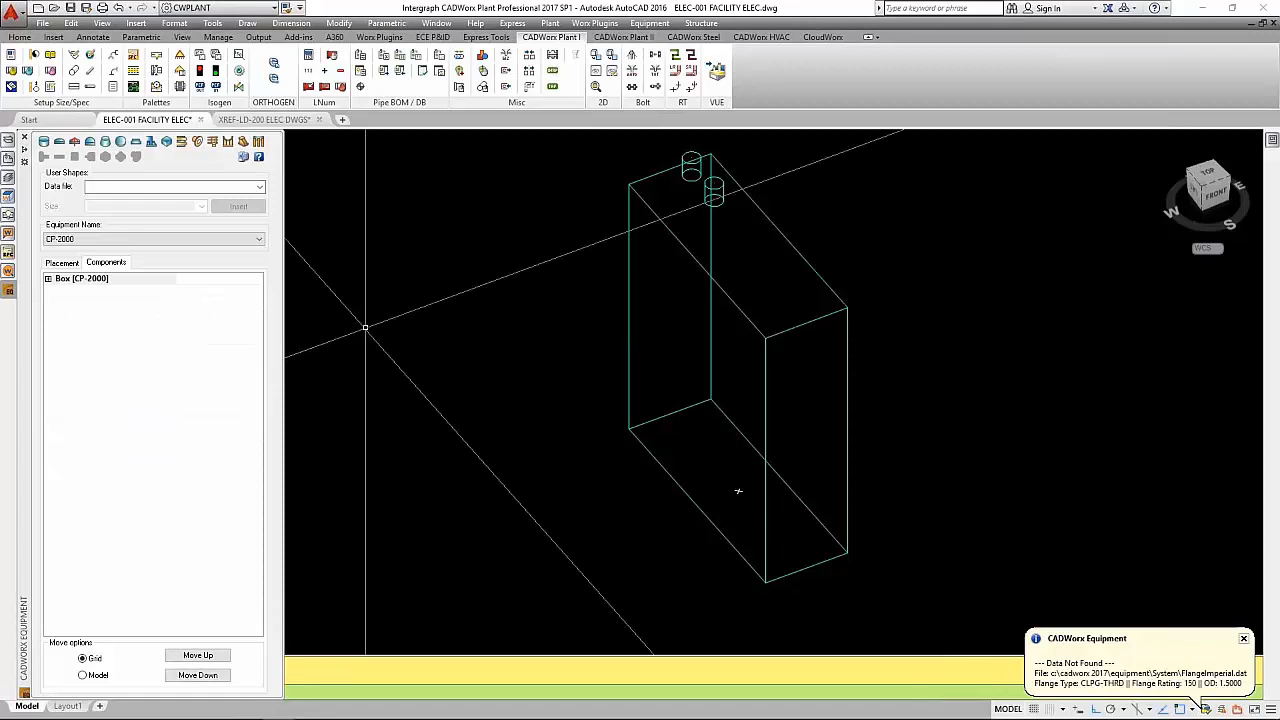
- Make Conduit (Crouse-Hinds) the current specification with a main size of 1 1/2"
middle_click_drag(738, 490, 683, 630)
scroll(366, 560, "down", 3)
middle_click_drag(366, 560, 337, 500)
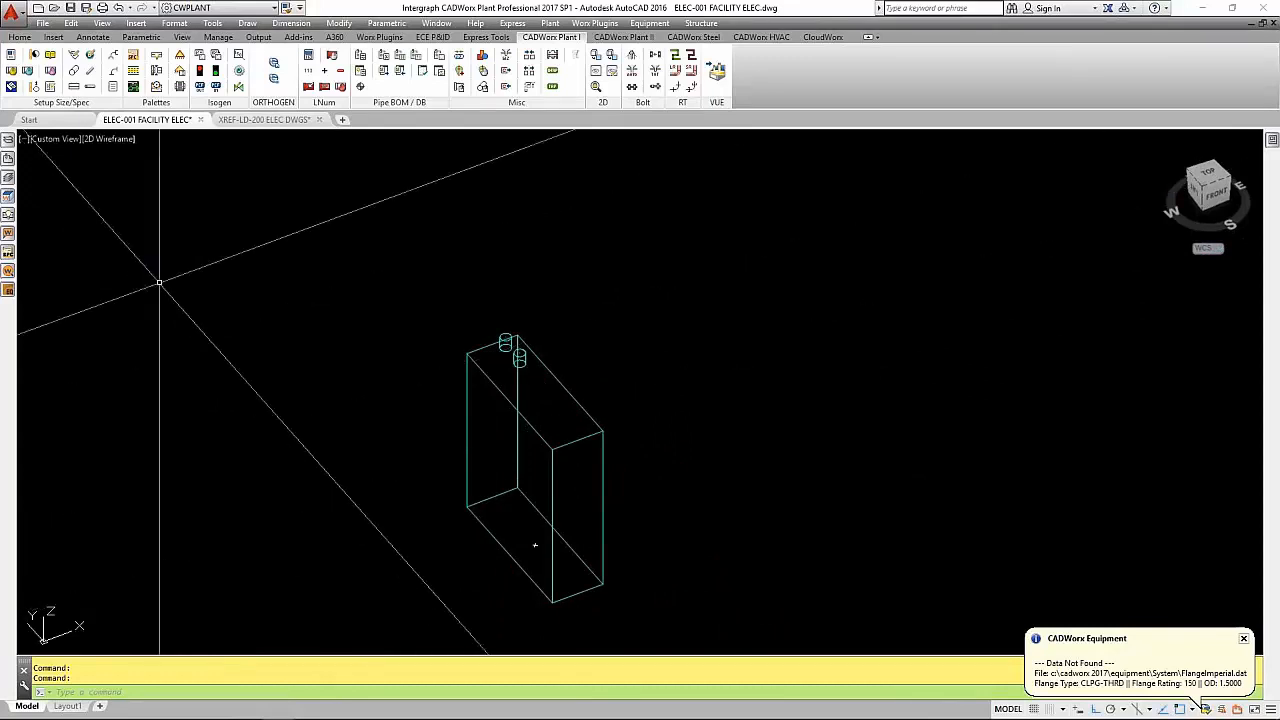
left_click(8, 252)
left_click(420, 175)
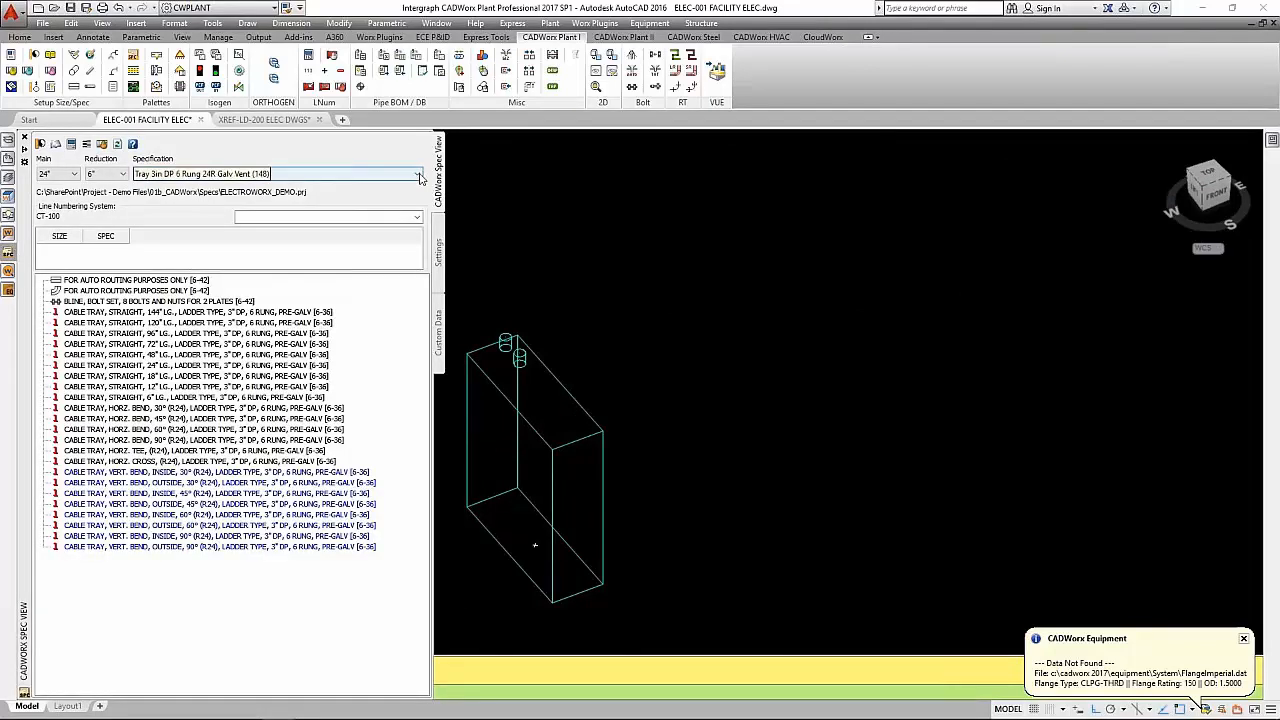
left_click(420, 175)
left_click(255, 188)
left_click(420, 175)
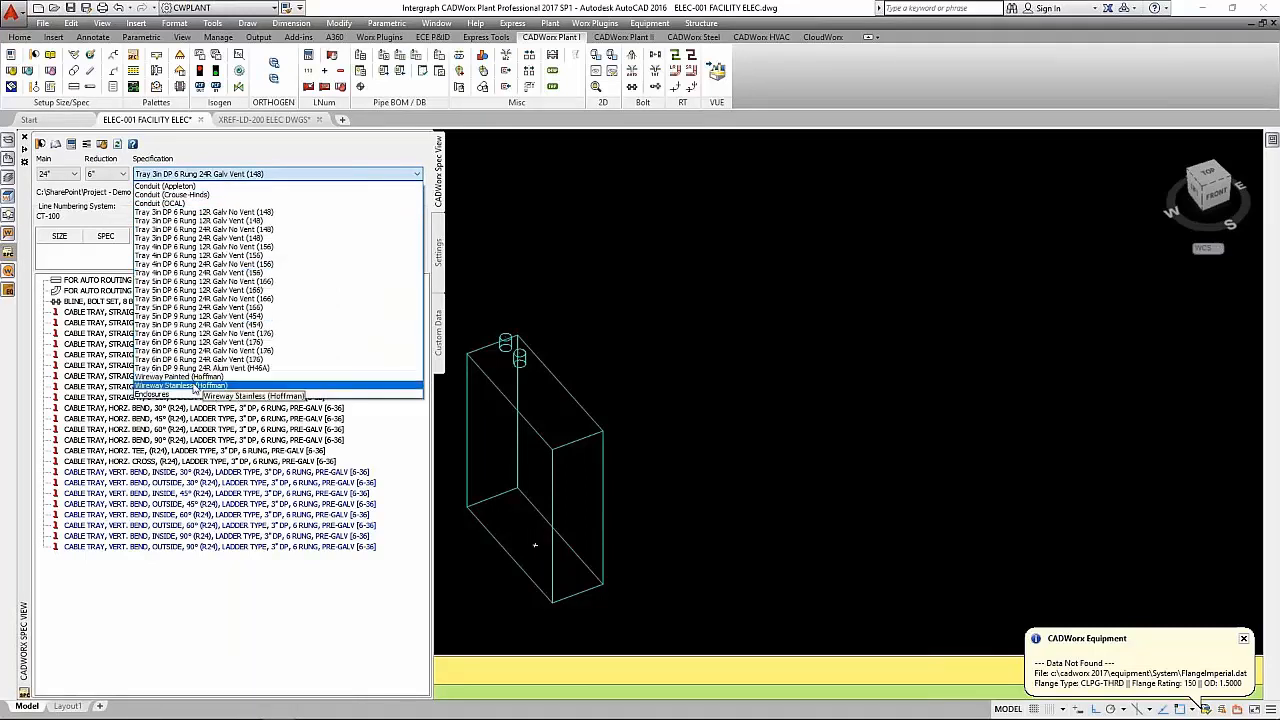
left_click(193, 195)
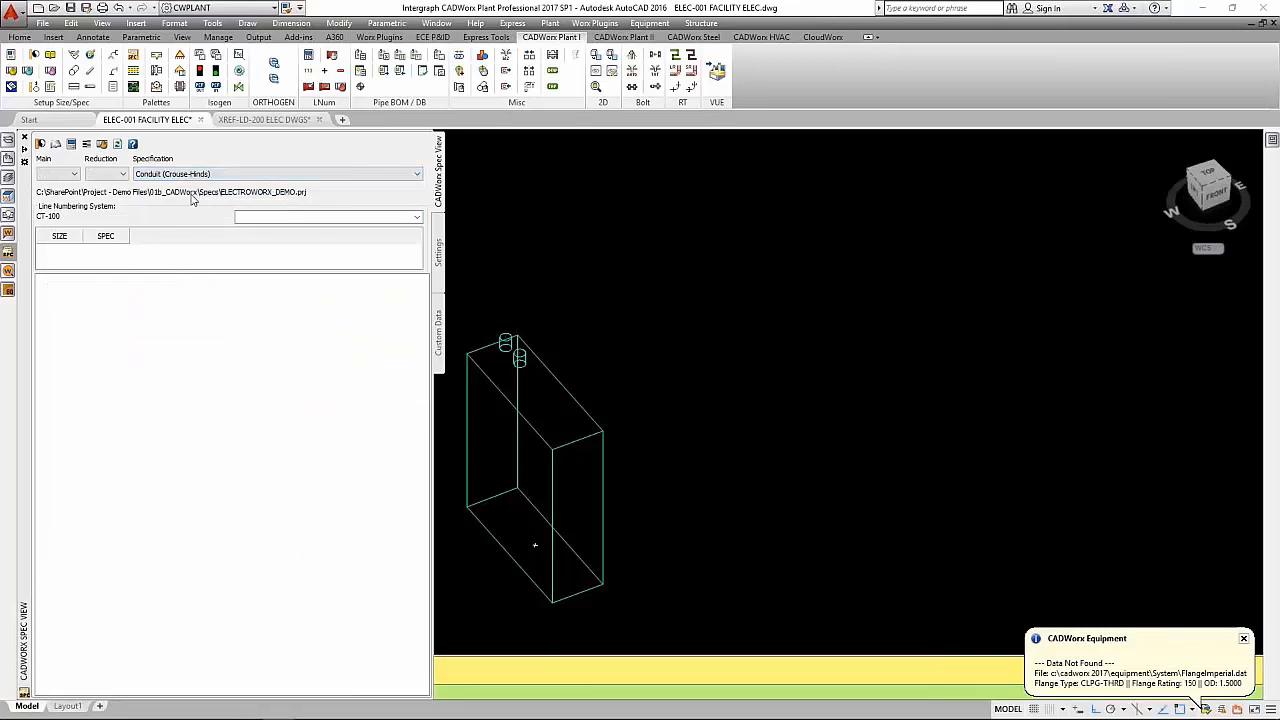
left_click(70, 174)
left_click(56, 230)
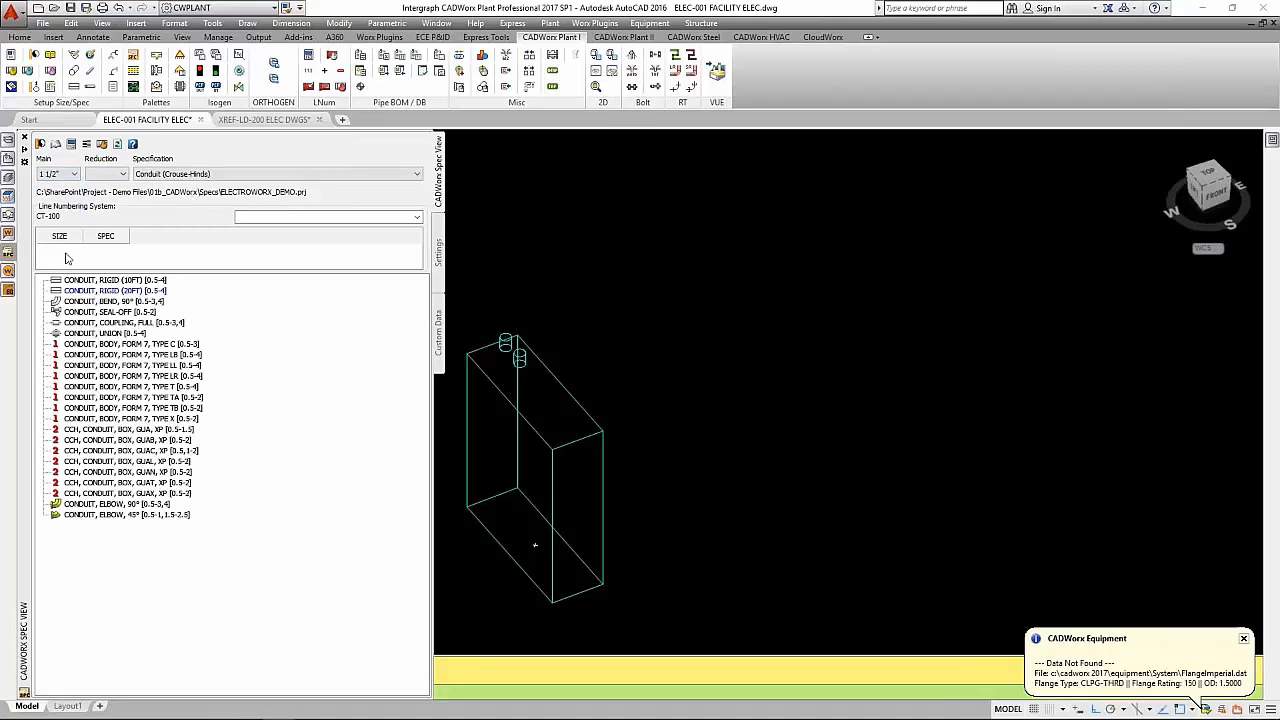
- Route 1 1/2" rigid 10 ft conduit vertically upward from the rear nozzle on top of the CP-2000 panel
left_click(117, 281)
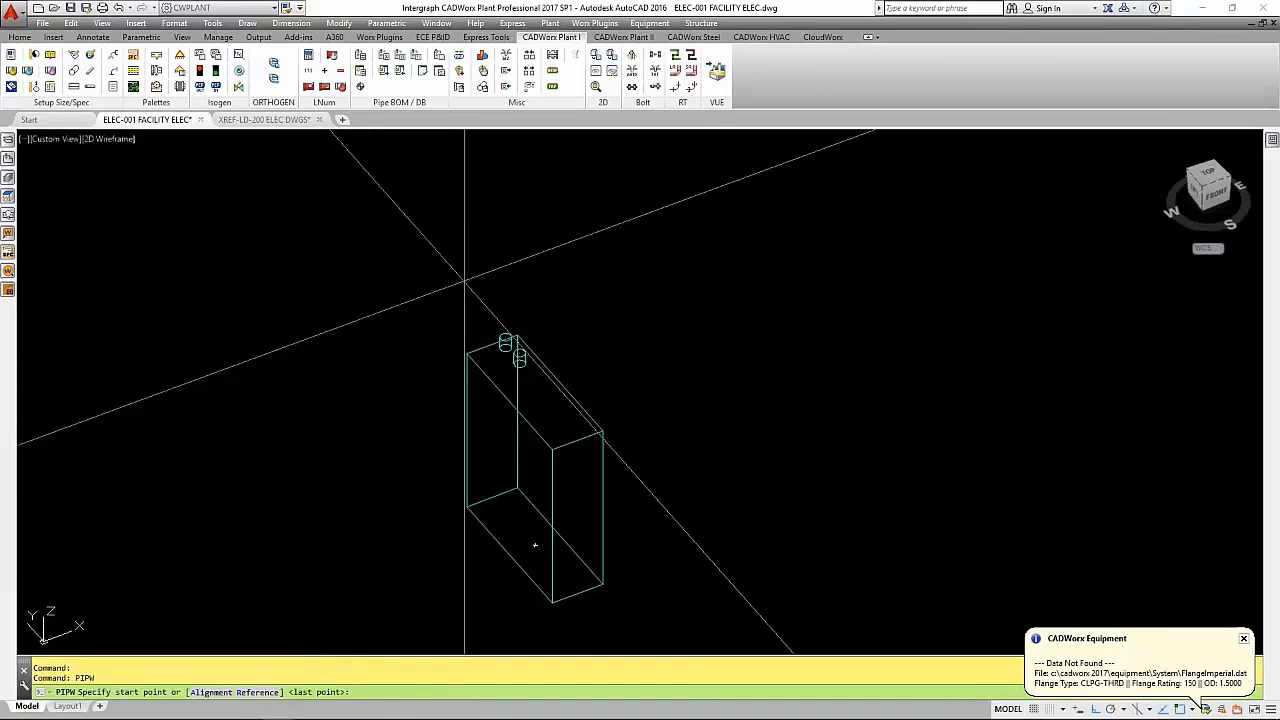
scroll(609, 455, "up", 5)
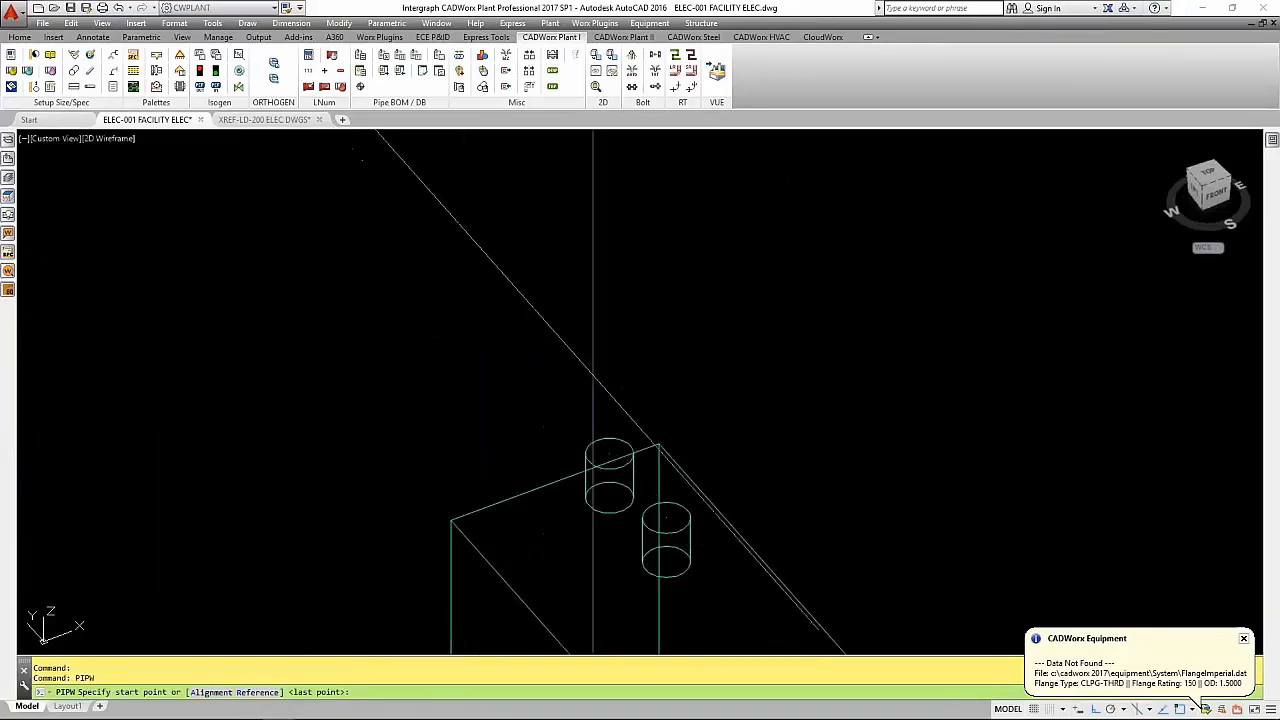
left_click(609, 455)
scroll(609, 455, "down", 5)
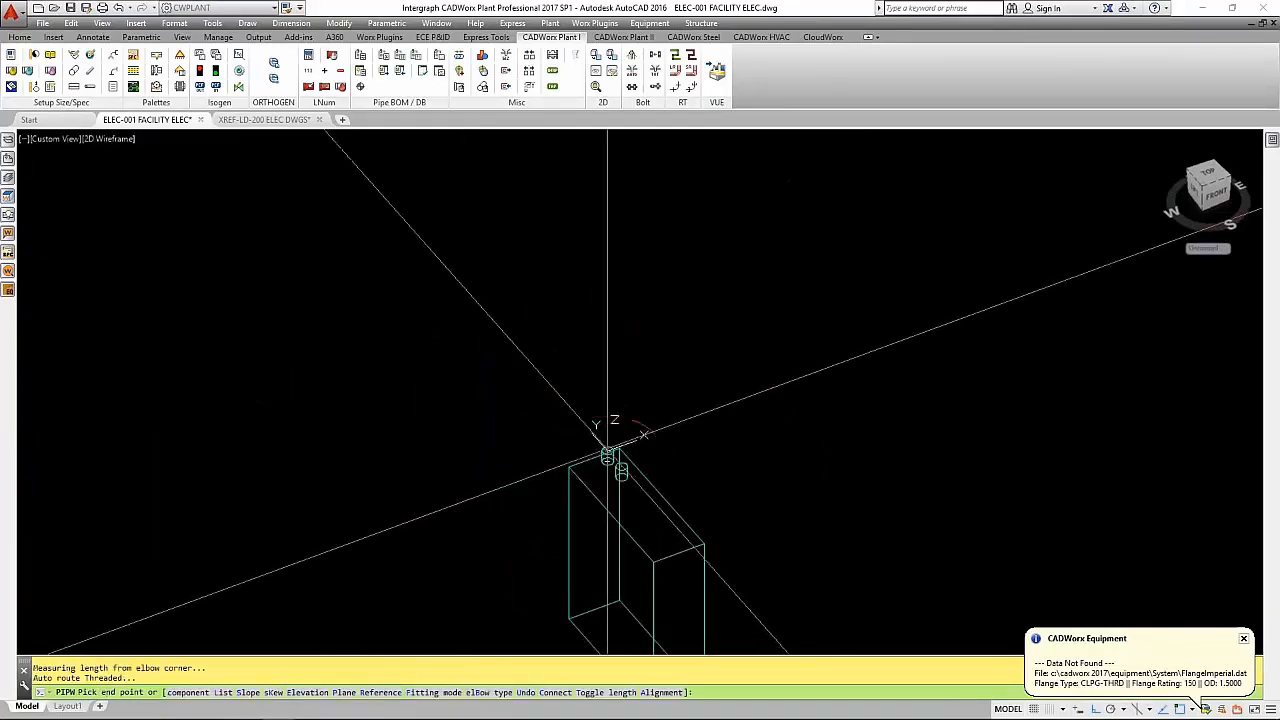
scroll(620, 295, "down", 3)
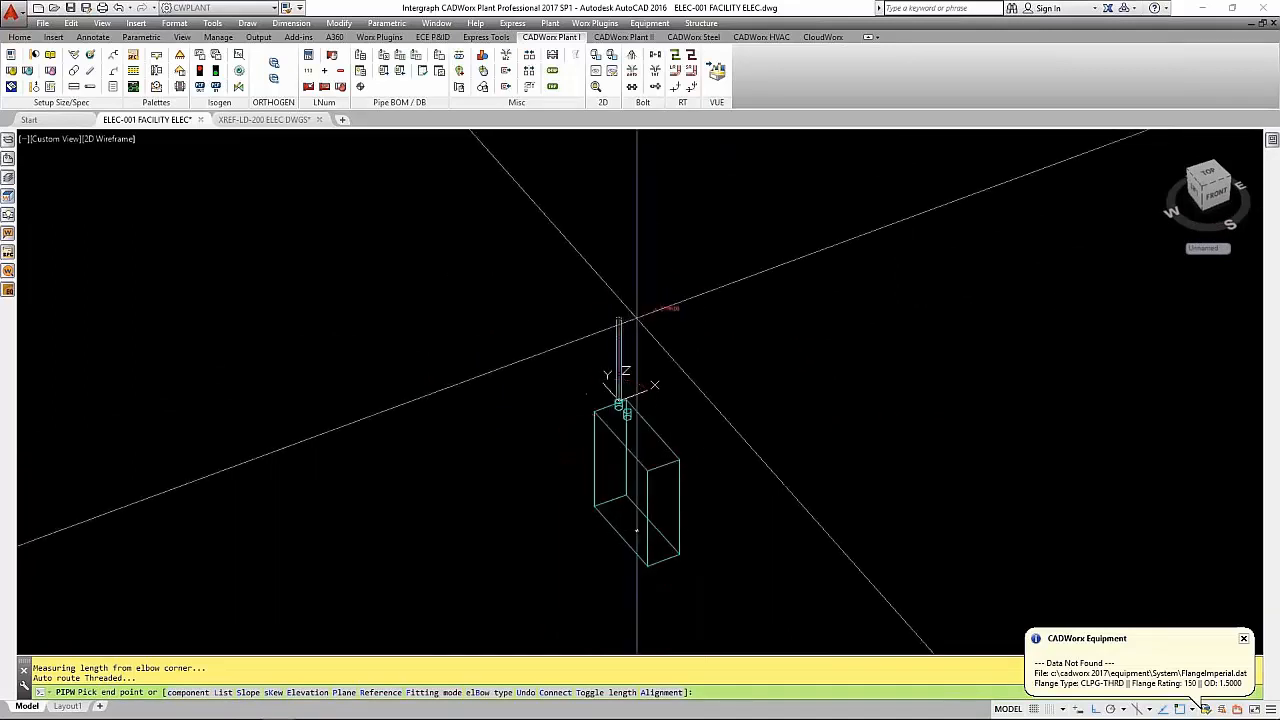
left_click(639, 284)
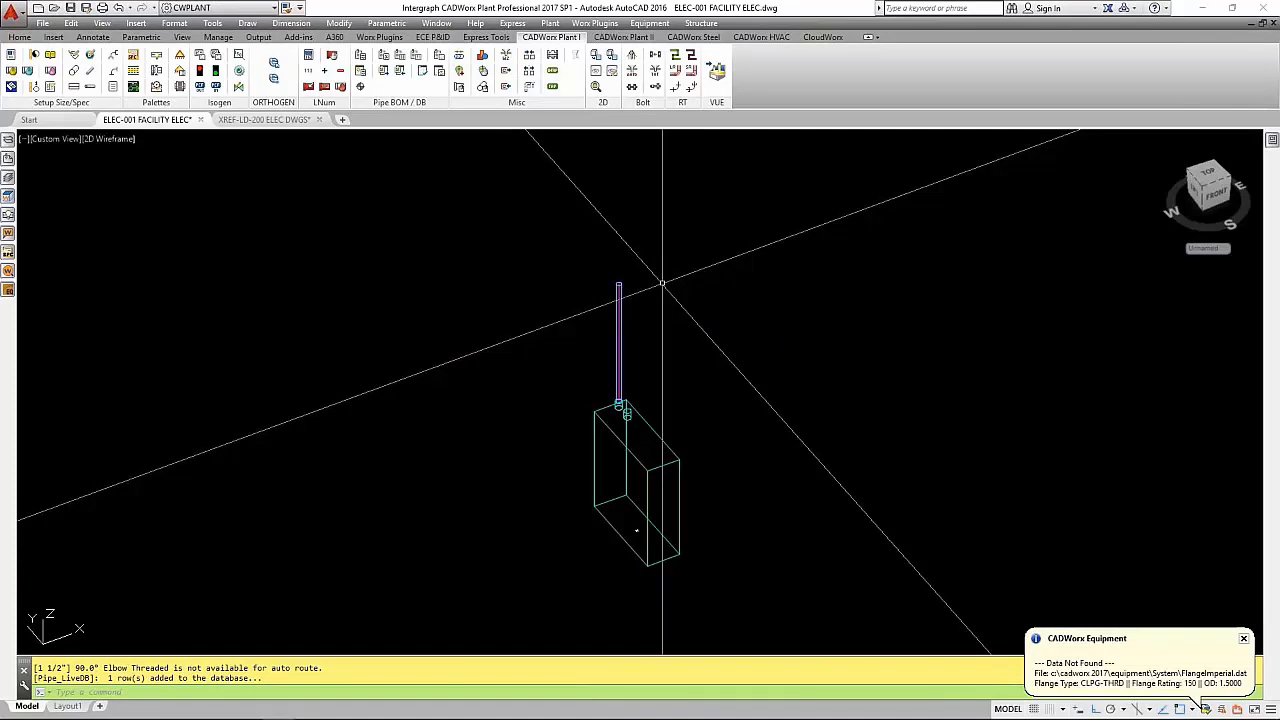
key("Escape")
- Continue the conduit from its upper end with a horizontal leg along X and a second leg about 58 long along Y
scroll(642, 284, "up", 4)
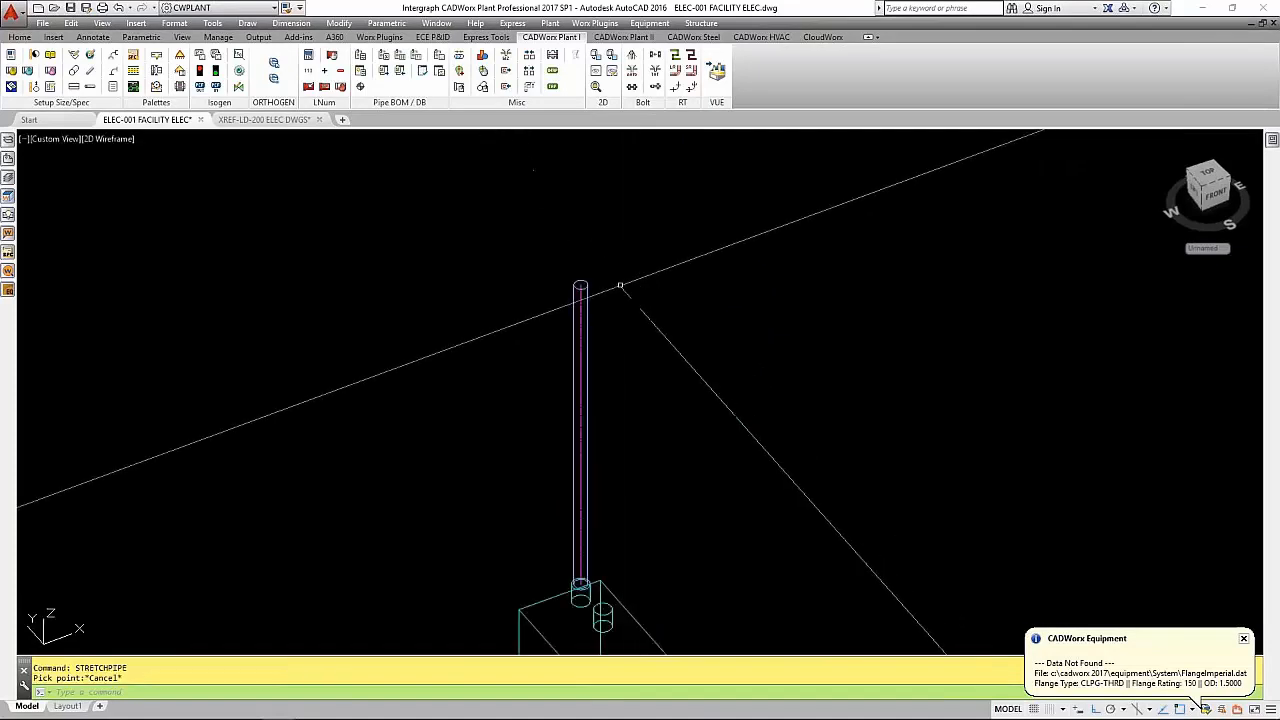
left_click(582, 288)
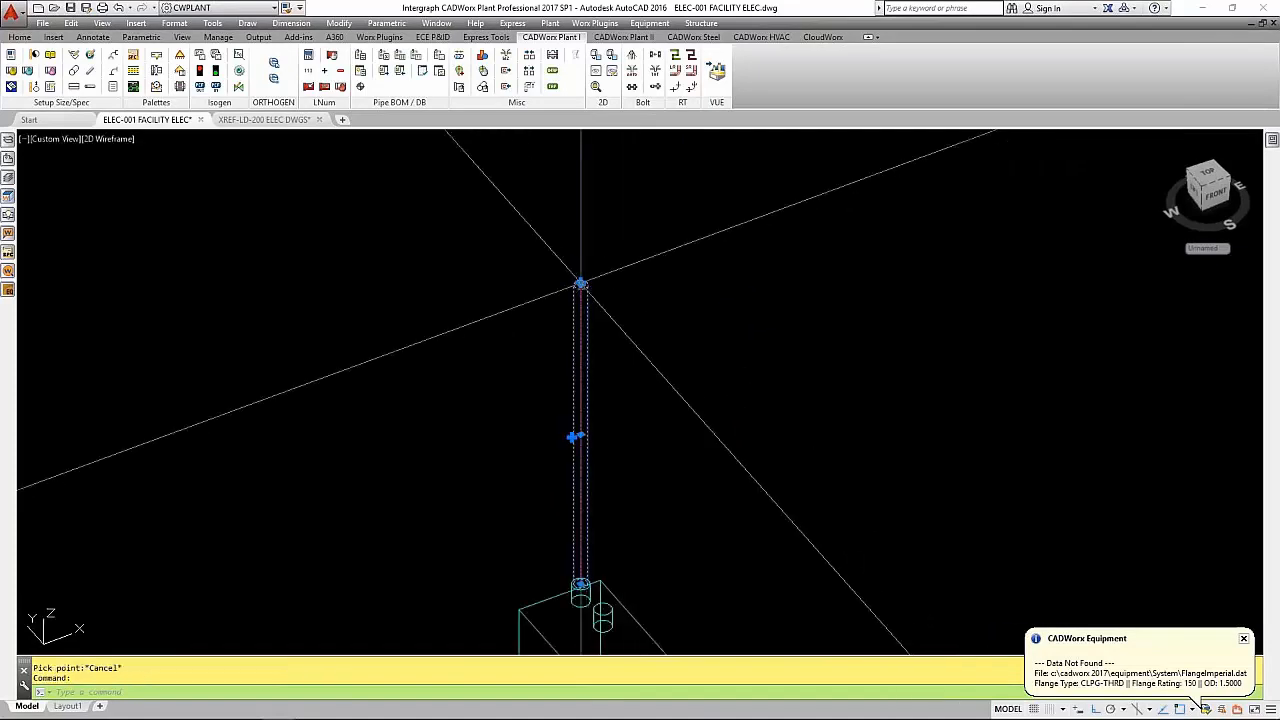
left_click(580, 284)
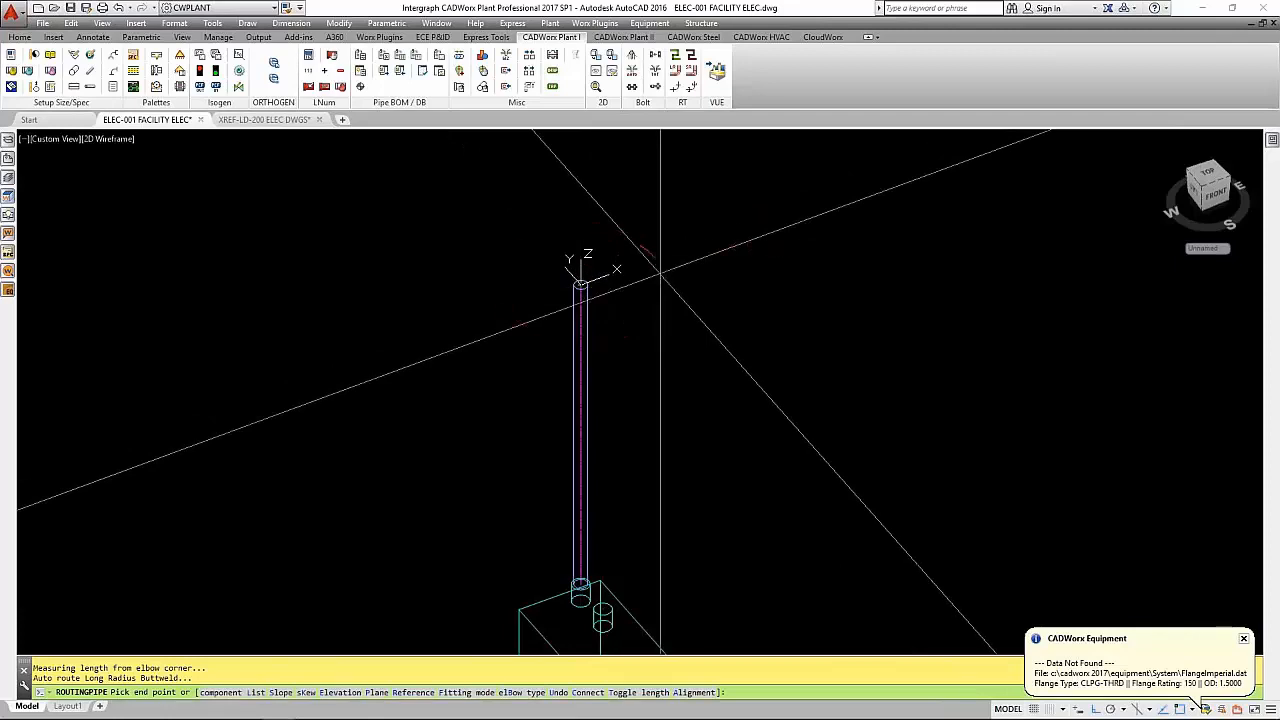
scroll(694, 270, "down", 2)
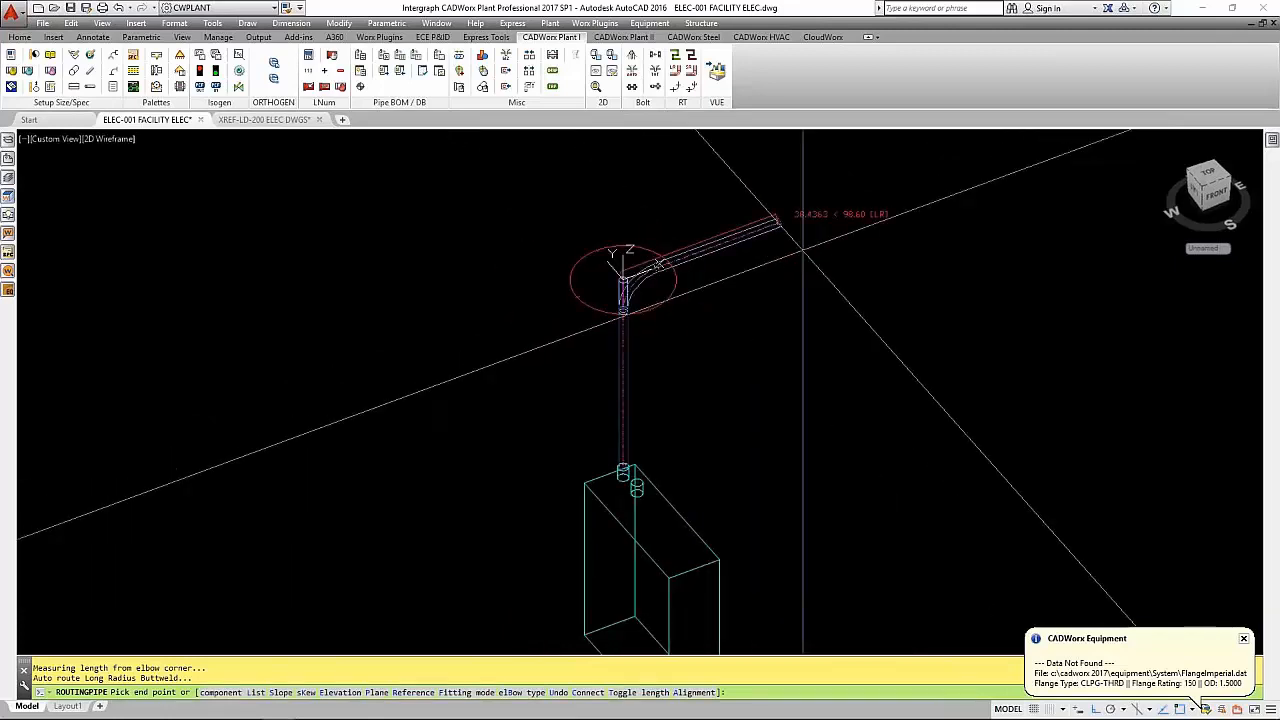
left_click(833, 196)
middle_click_drag(770, 163, 823, 303)
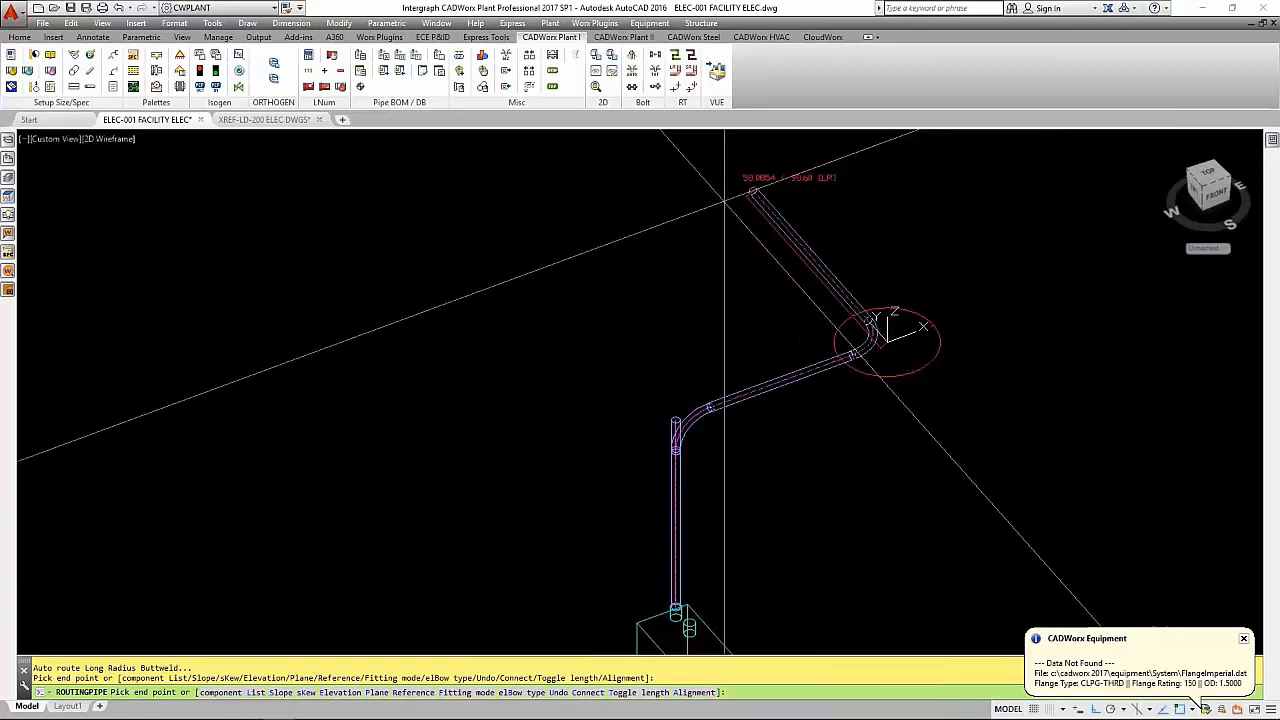
left_click(724, 201)
- Insert a 1 1/2" Form 7 conduit body from the user shapes at the run's end, with its branch facing down
type("L")
key("Return")
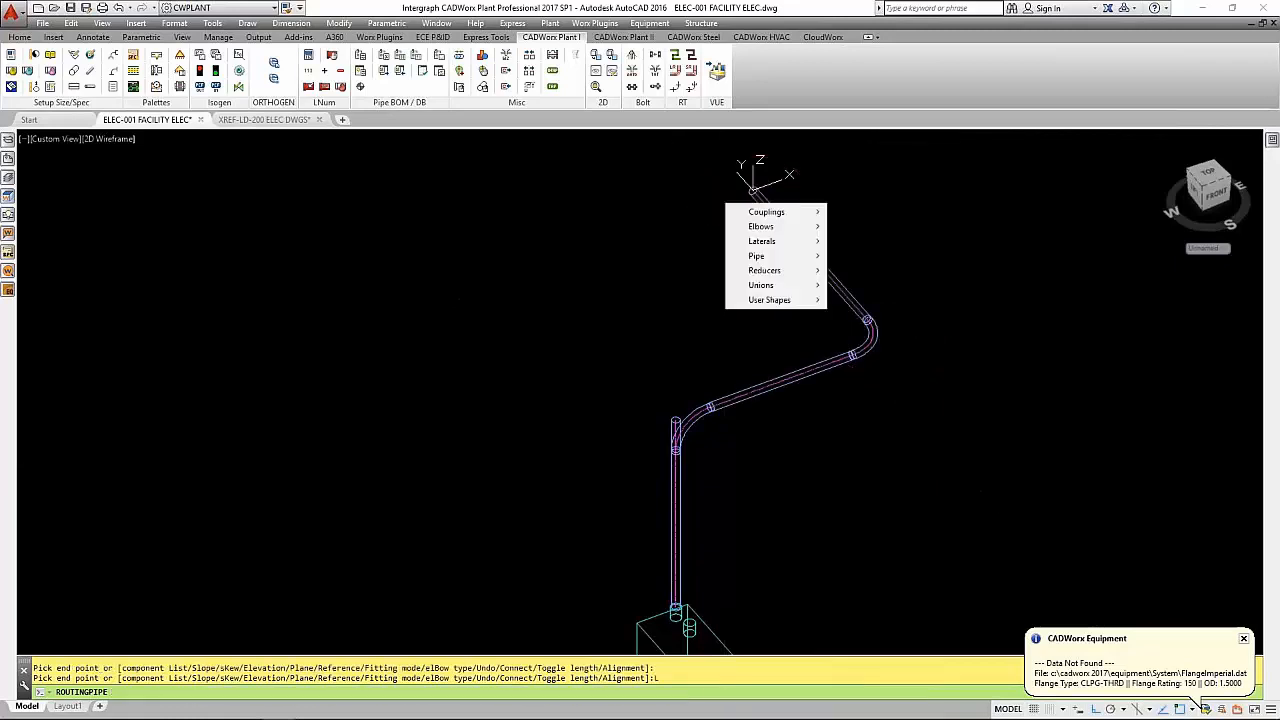
key("Down")
key("Down")
key("Down")
key("Down")
key("Down")
key("Down")
key("Right")
key("Down")
key("Down")
key("Down")
key("Down")
key("Down")
key("Down")
key("Down")
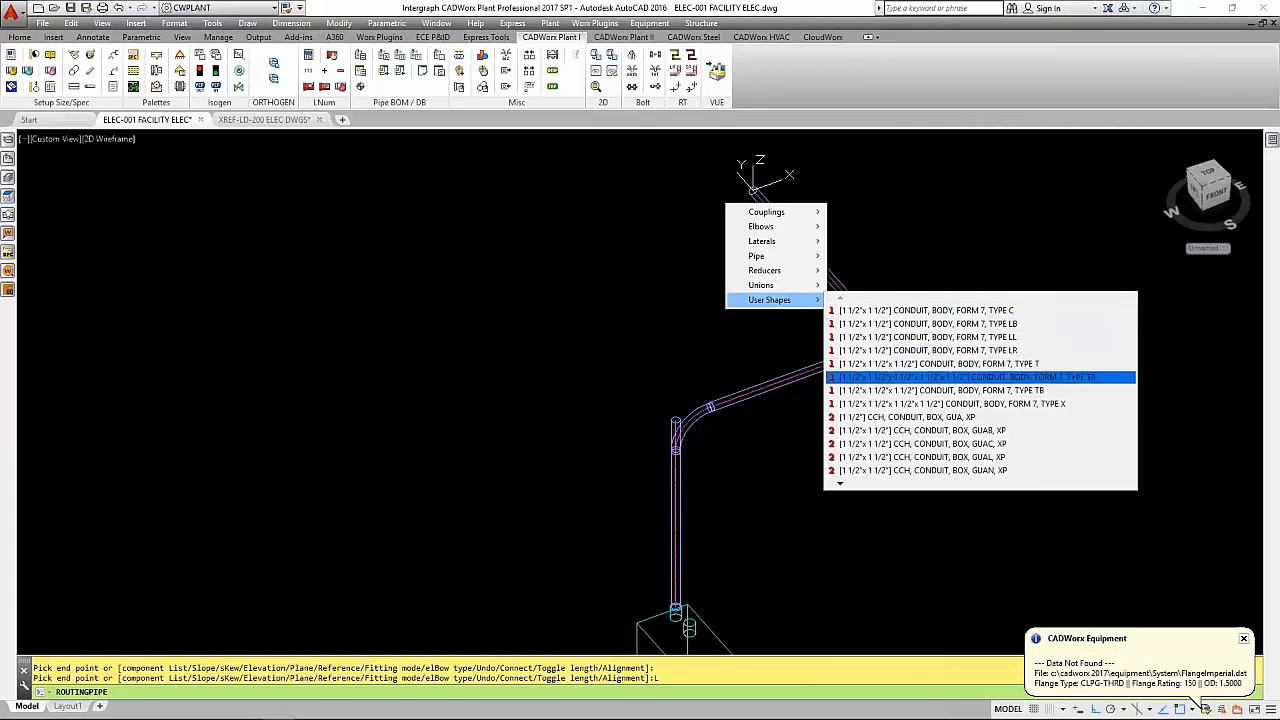
key("Up")
key("Up")
key("Up")
key("Up")
key("Up")
key("Up")
key("Down")
key("Down")
key("Down")
key("Return")
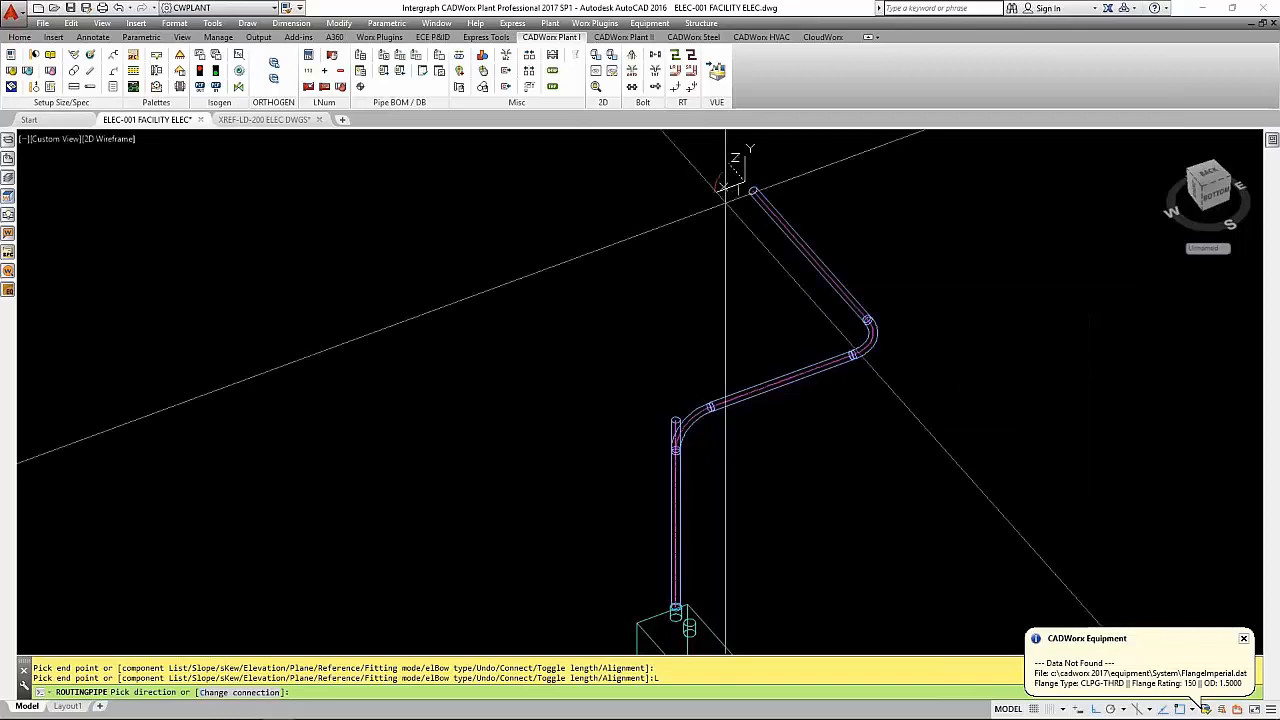
left_click(748, 241)
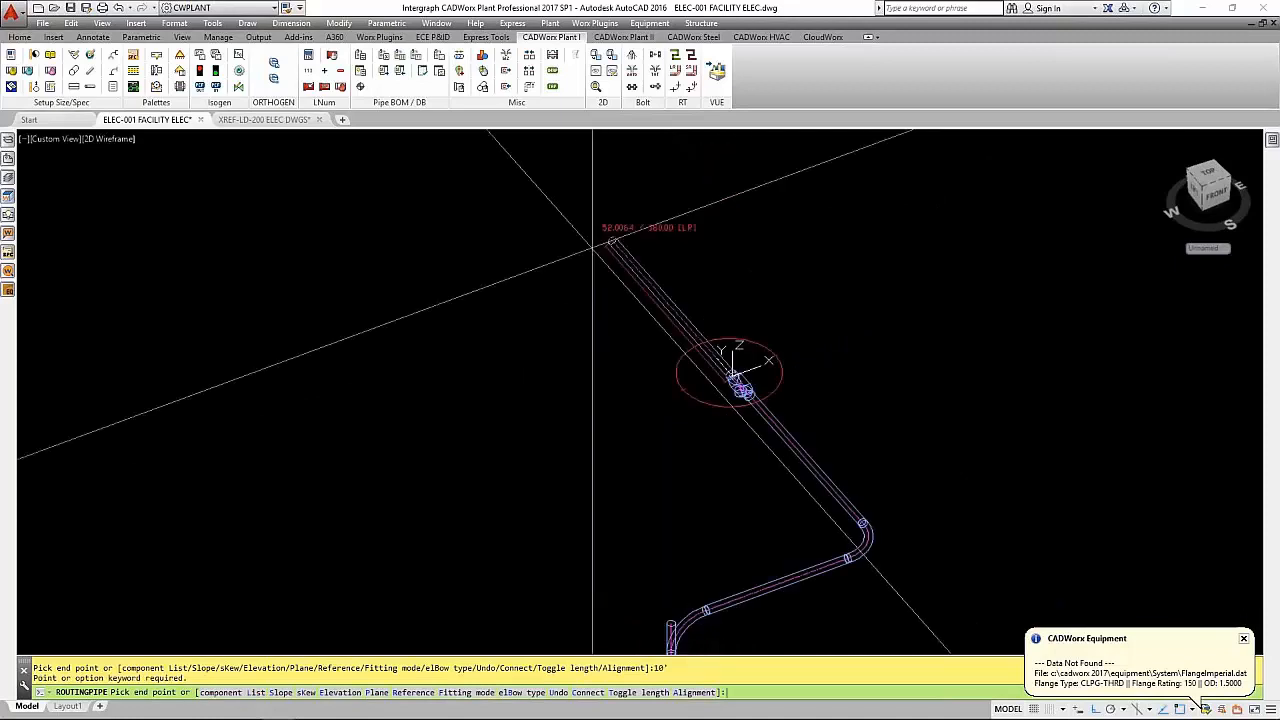
- Extend the run by 60, add another Form 7 conduit body with its branch facing down, and end the route
type("60")
key("Return")
type("L")
key("Return")
key("Down")
key("Down")
key("Down")
key("Down")
key("Down")
key("Down")
key("Right")
key("Down")
key("Down")
key("Down")
key("Down")
key("Return")
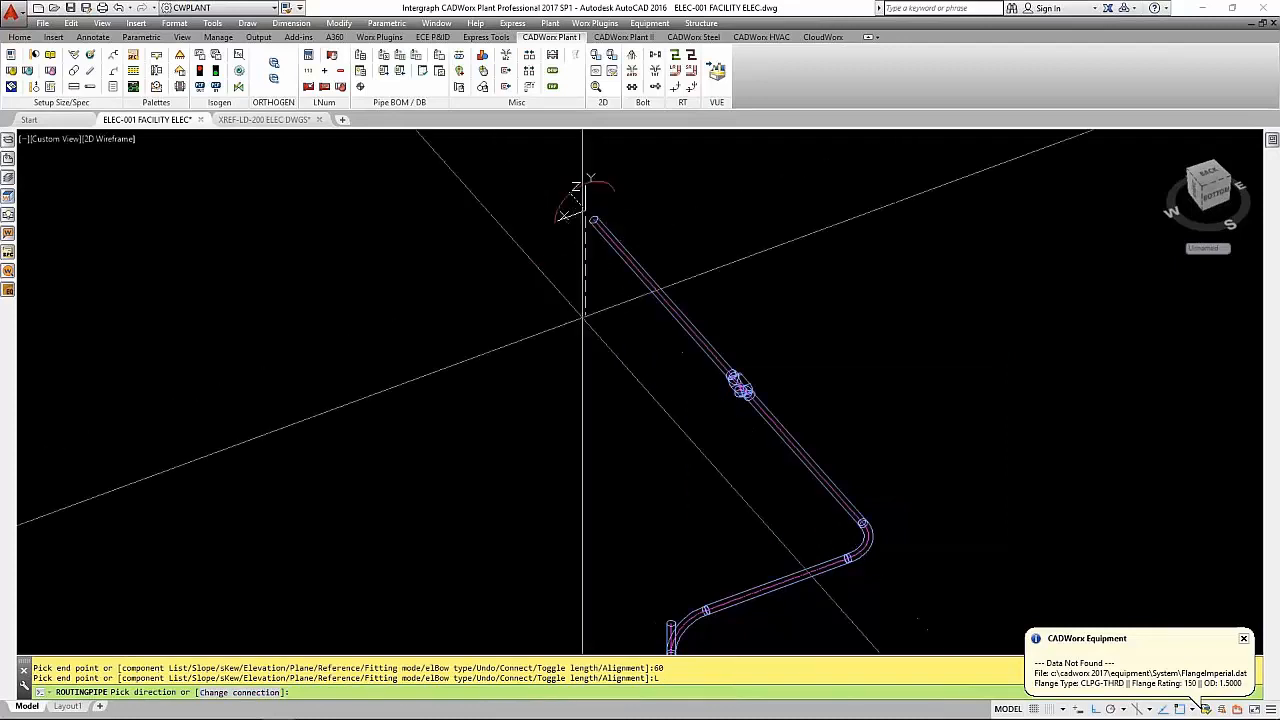
left_click(581, 300)
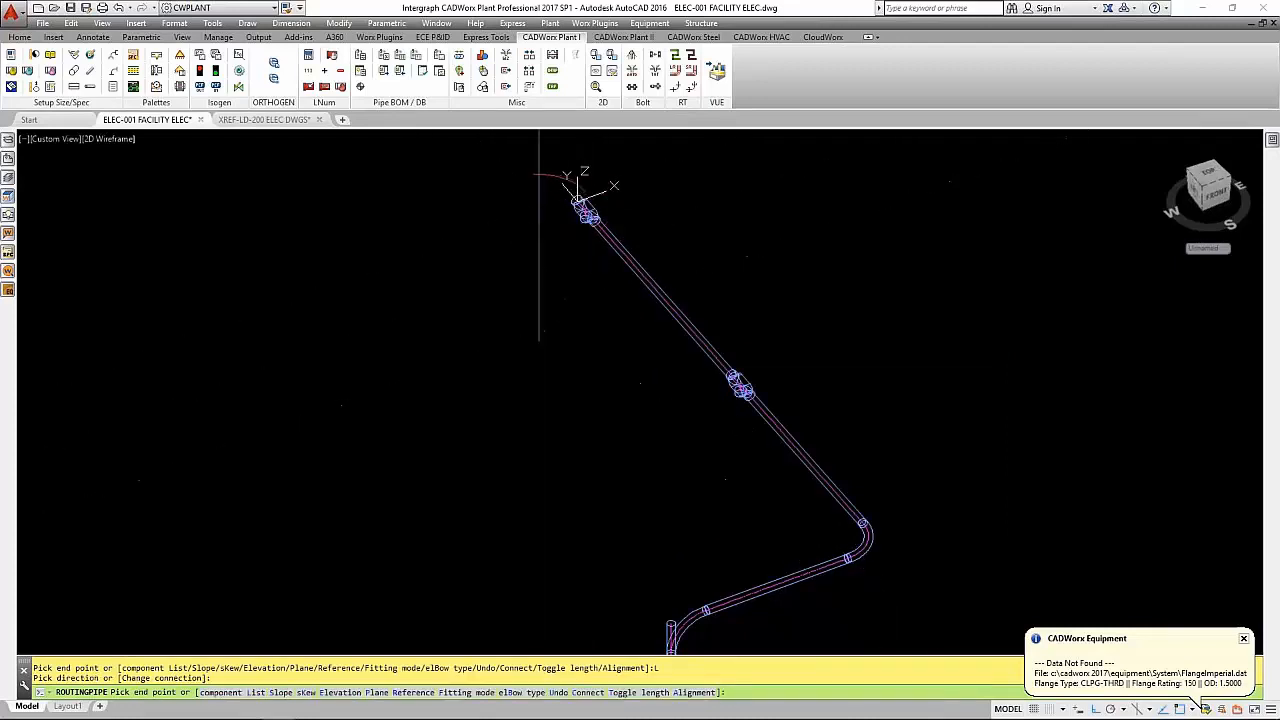
key("Return")
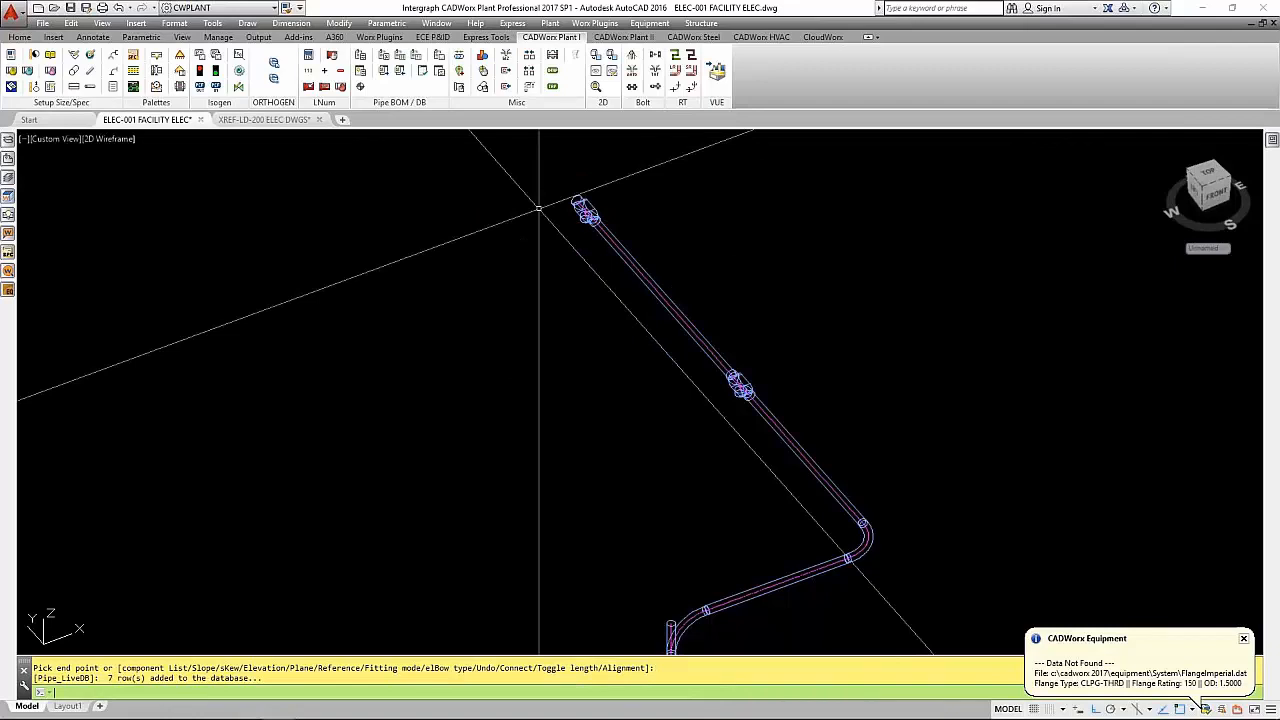
- Copy the last conduit length with its end conduit body twice, end to end, to extend the straight run
type("co")
key("Return")
left_click(641, 192)
left_click(608, 224)
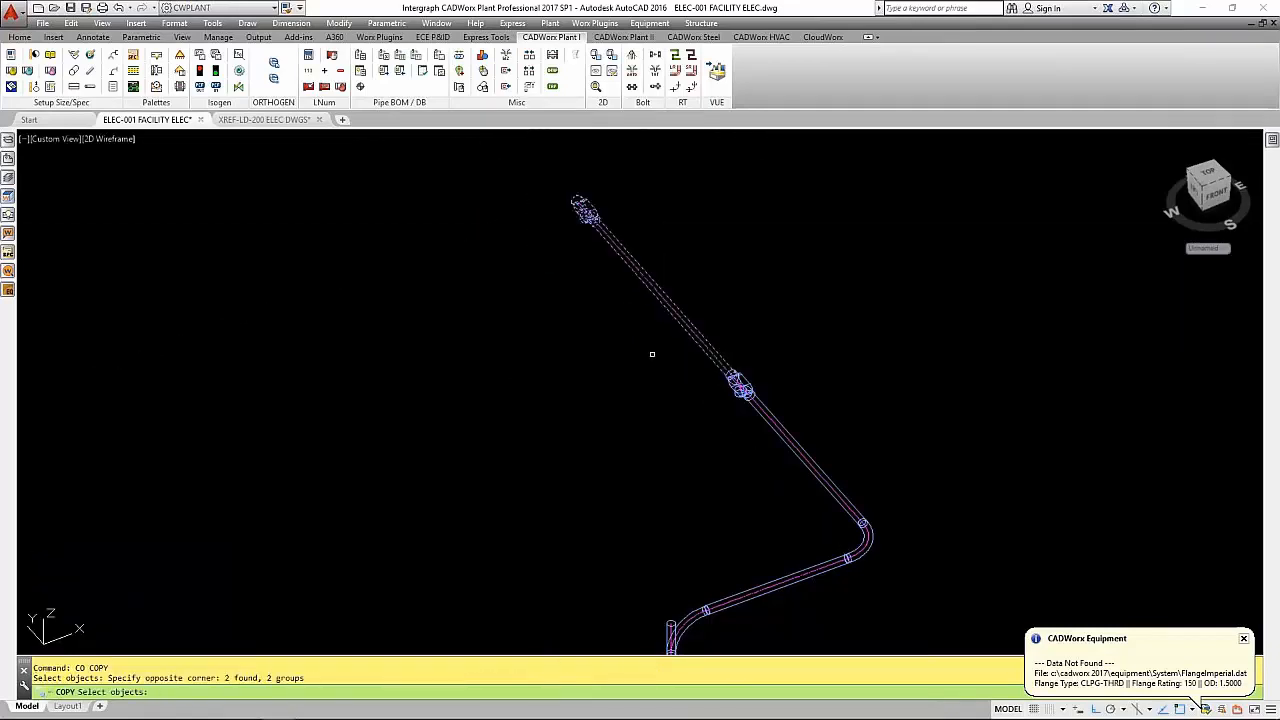
key("Return")
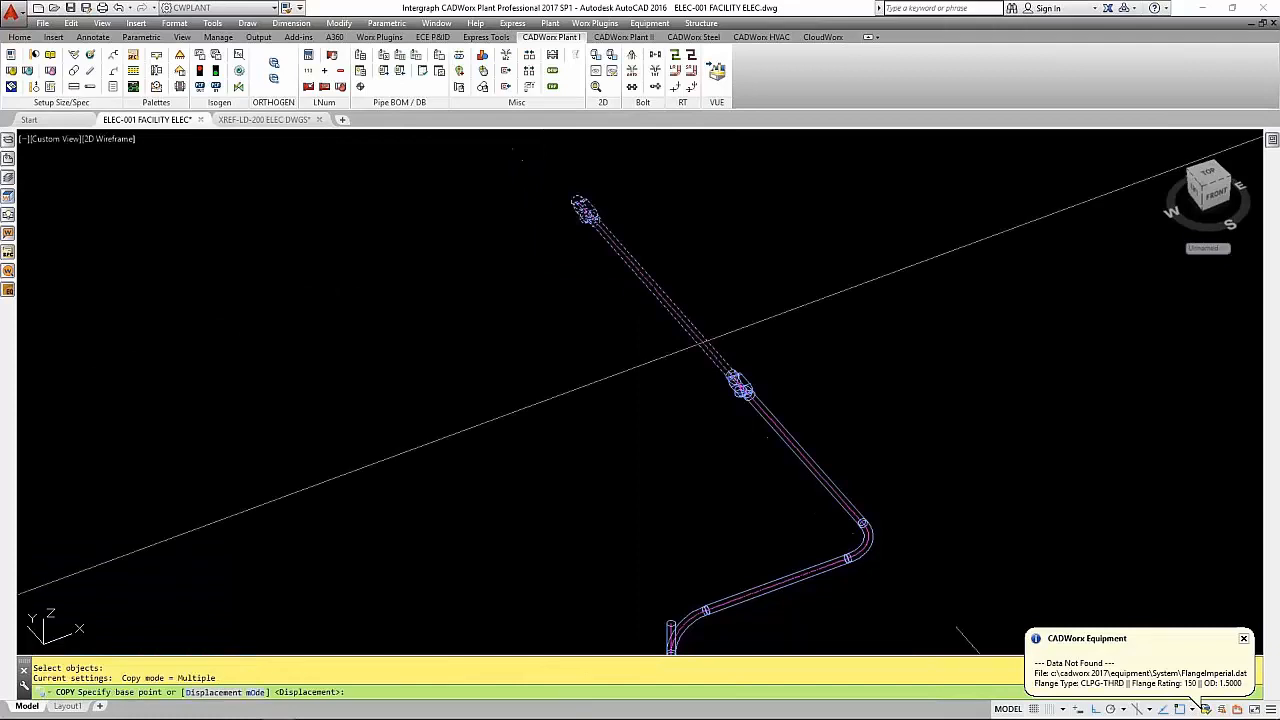
left_click(587, 207)
scroll(560, 190, "up", 3)
scroll(560, 190, "up", 4)
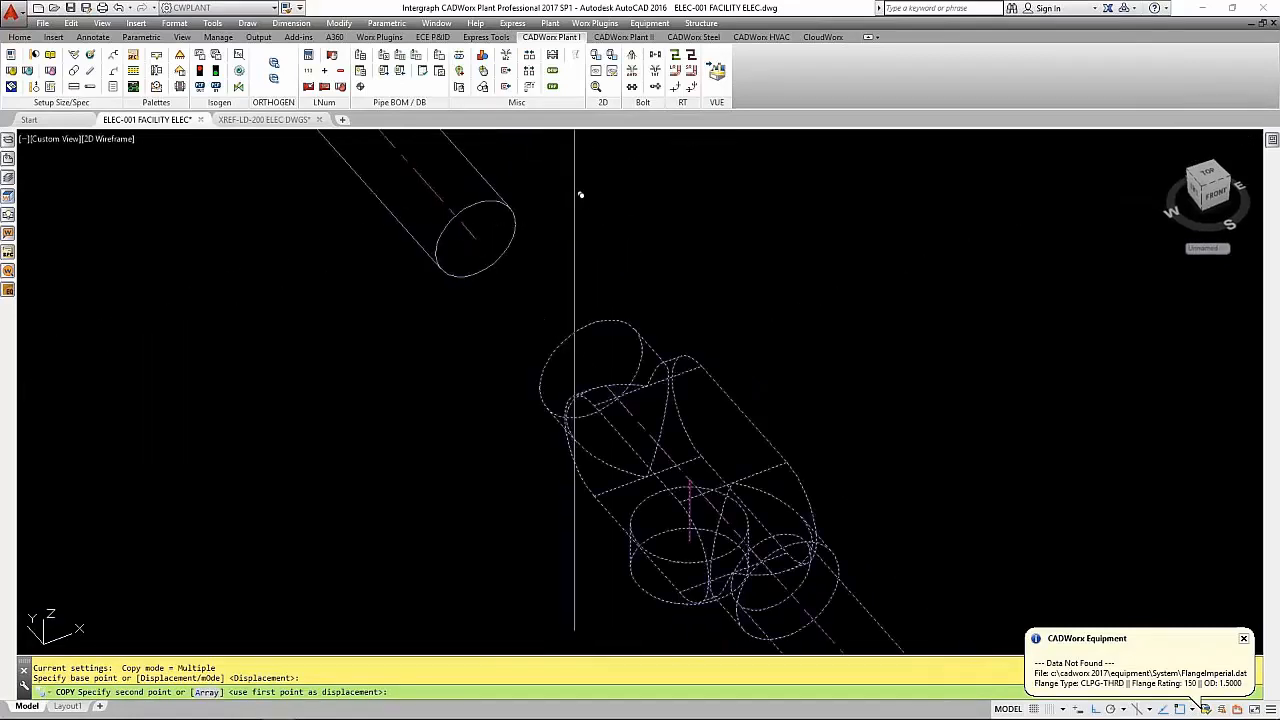
left_click(611, 380)
scroll(611, 380, "down", 5)
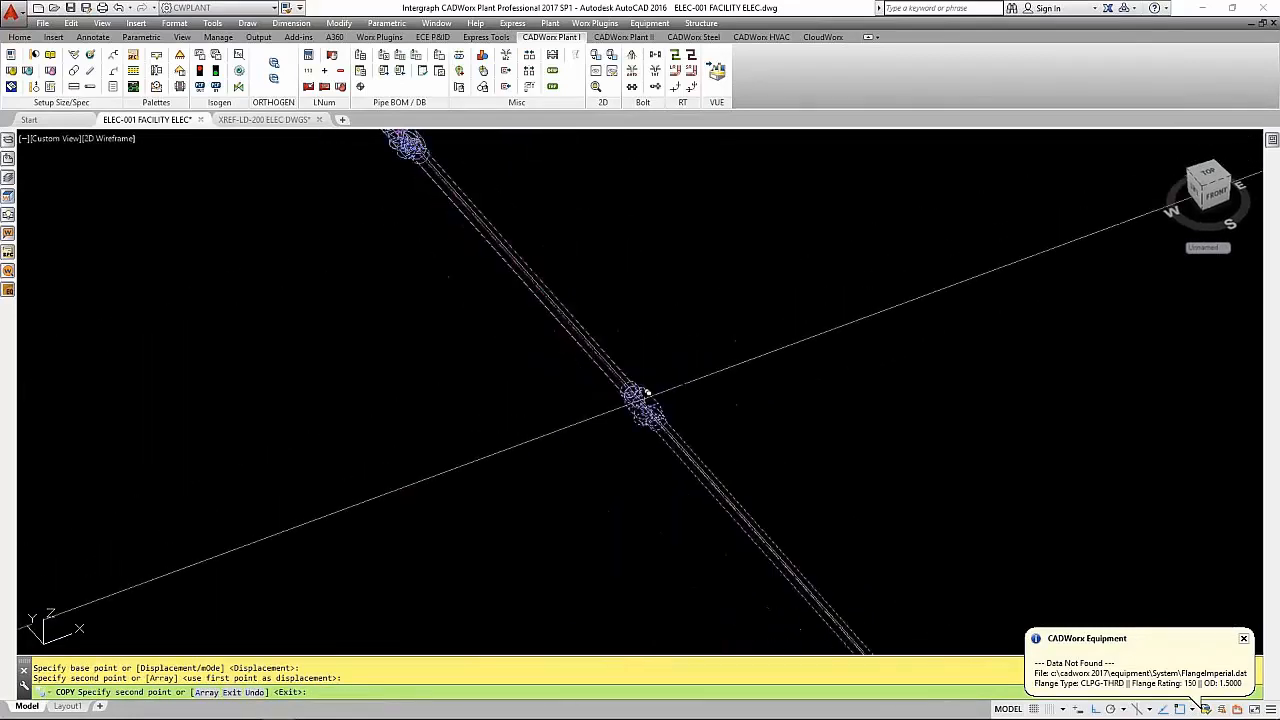
scroll(535, 462, "up", 6)
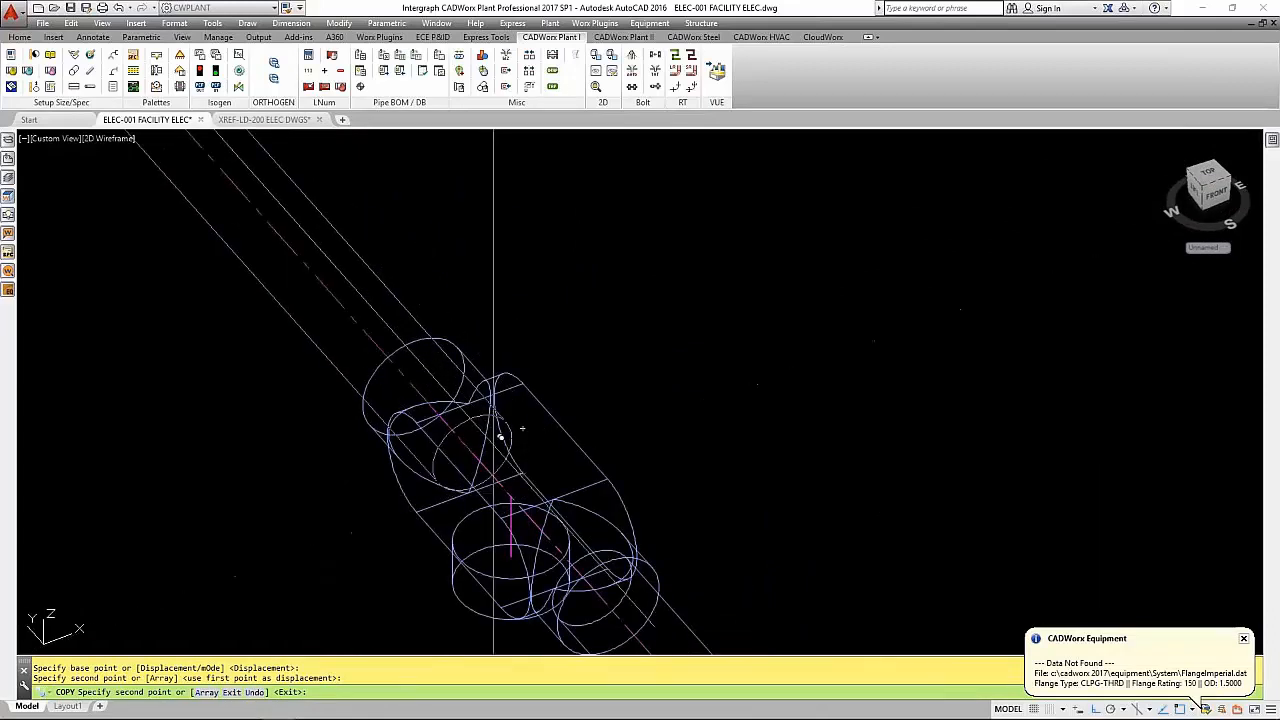
left_click(430, 394)
key("Return")
- Start a 1 1/2" rigid 10 ft route at the first conduit body's downward branch and insert a 1 1/2" x 3/4" reducing bushing
scroll(730, 358, "down", 2)
scroll(730, 358, "down", 5)
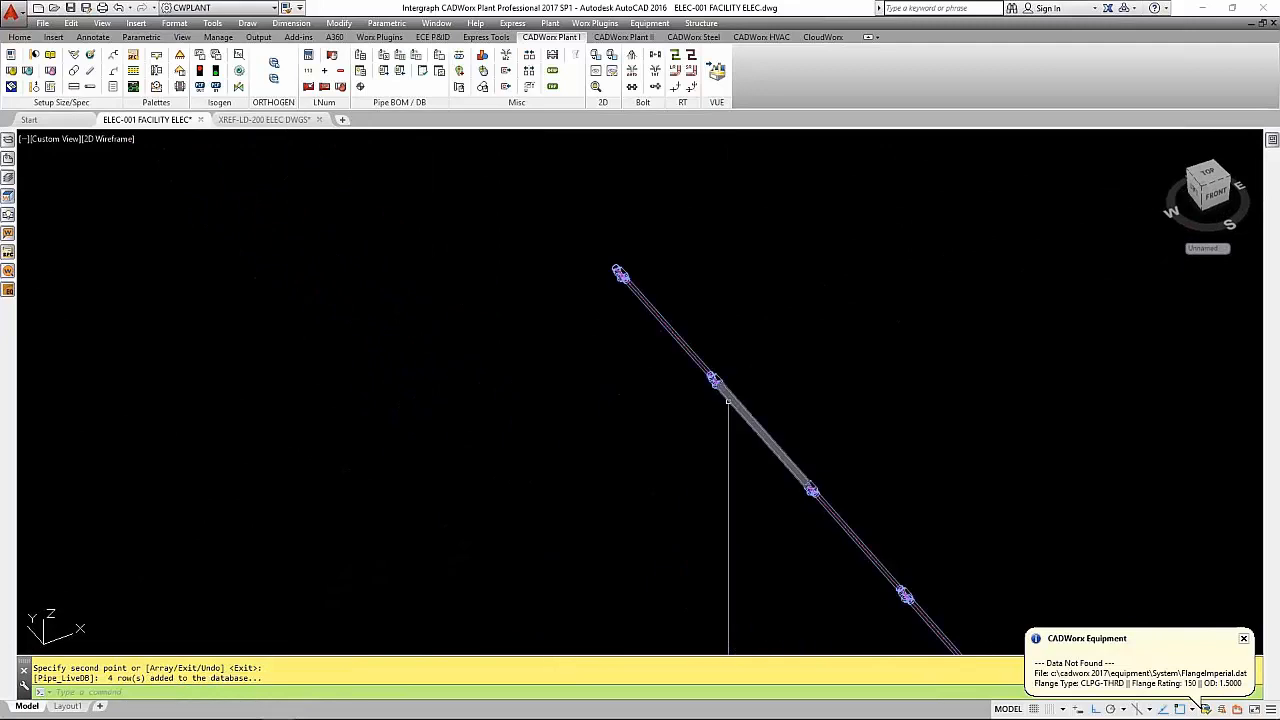
scroll(691, 352, "up", 5)
left_click_drag(545, 299, 600, 262, "shift")
left_click(491, 373)
left_click(492, 379)
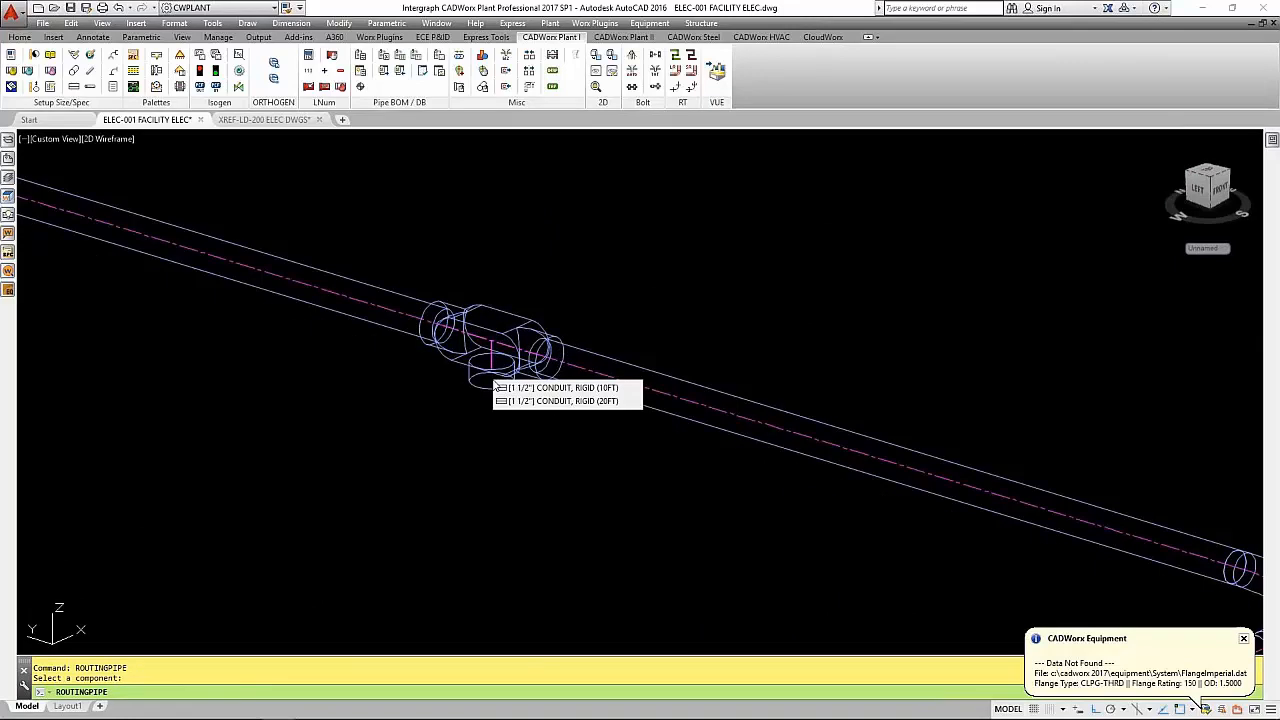
left_click(562, 389)
type("L")
key("Return")
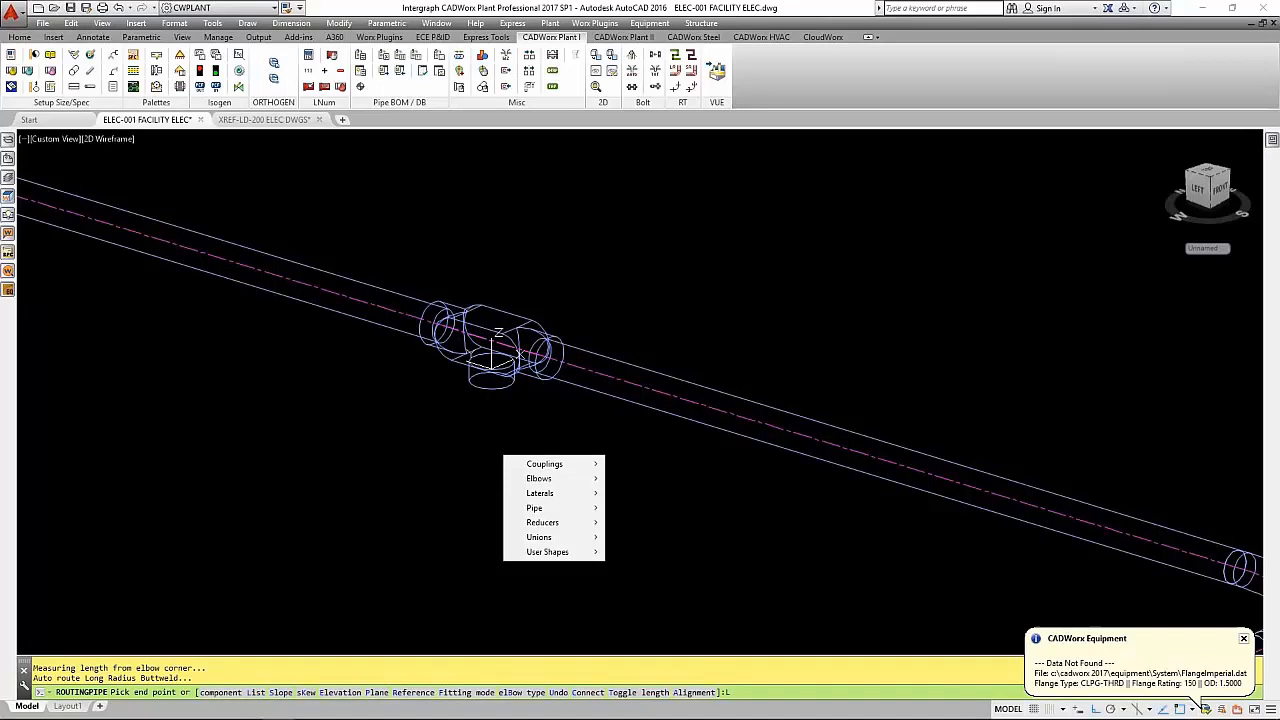
key("Right")
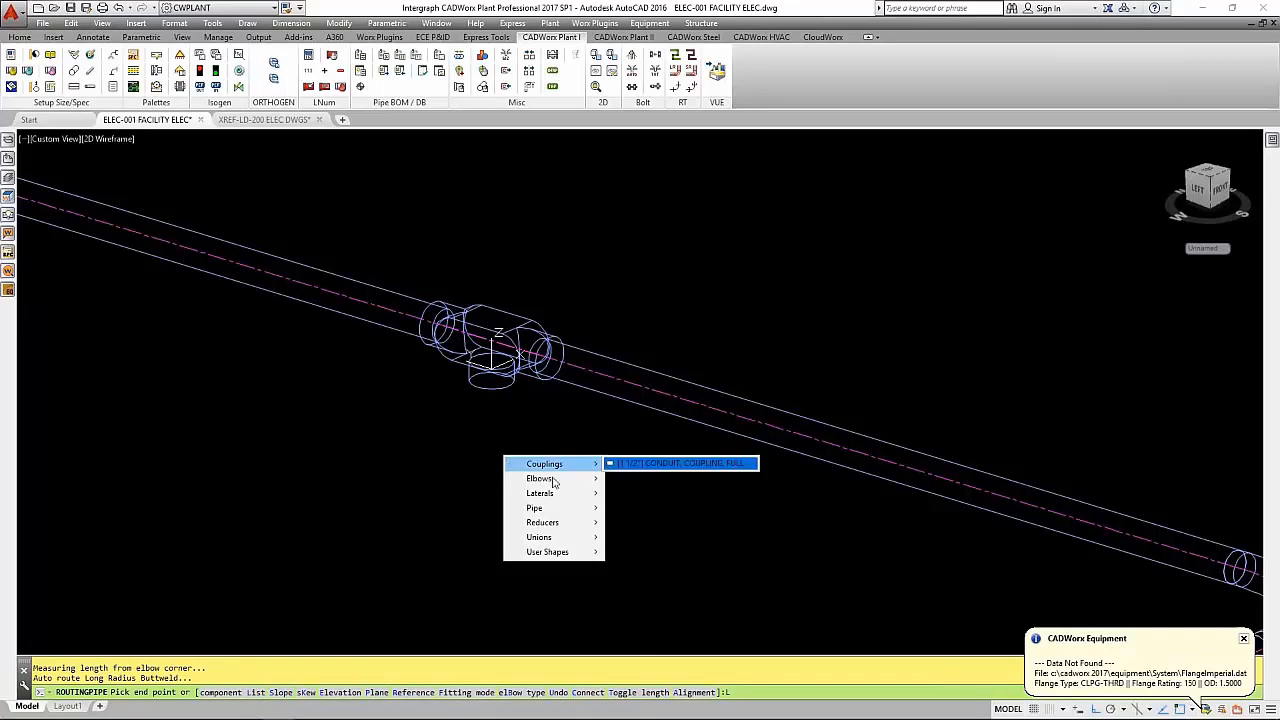
mouse_move(566, 494)
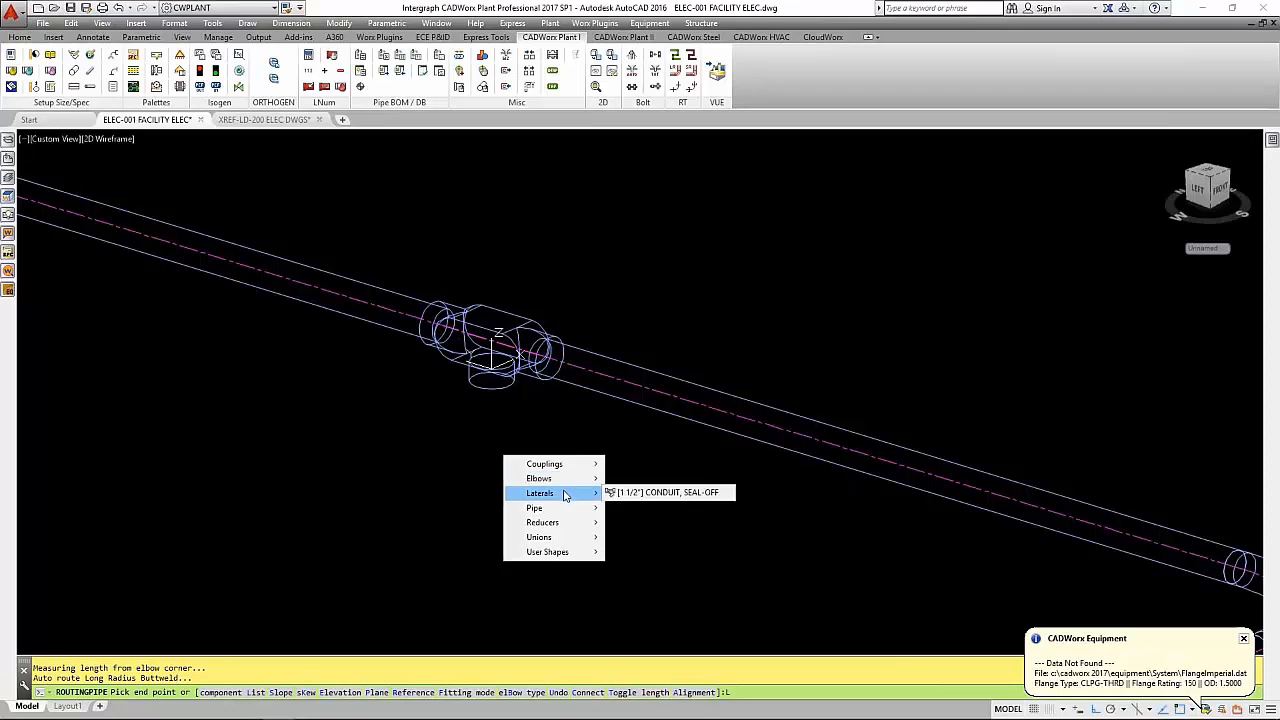
mouse_move(565, 524)
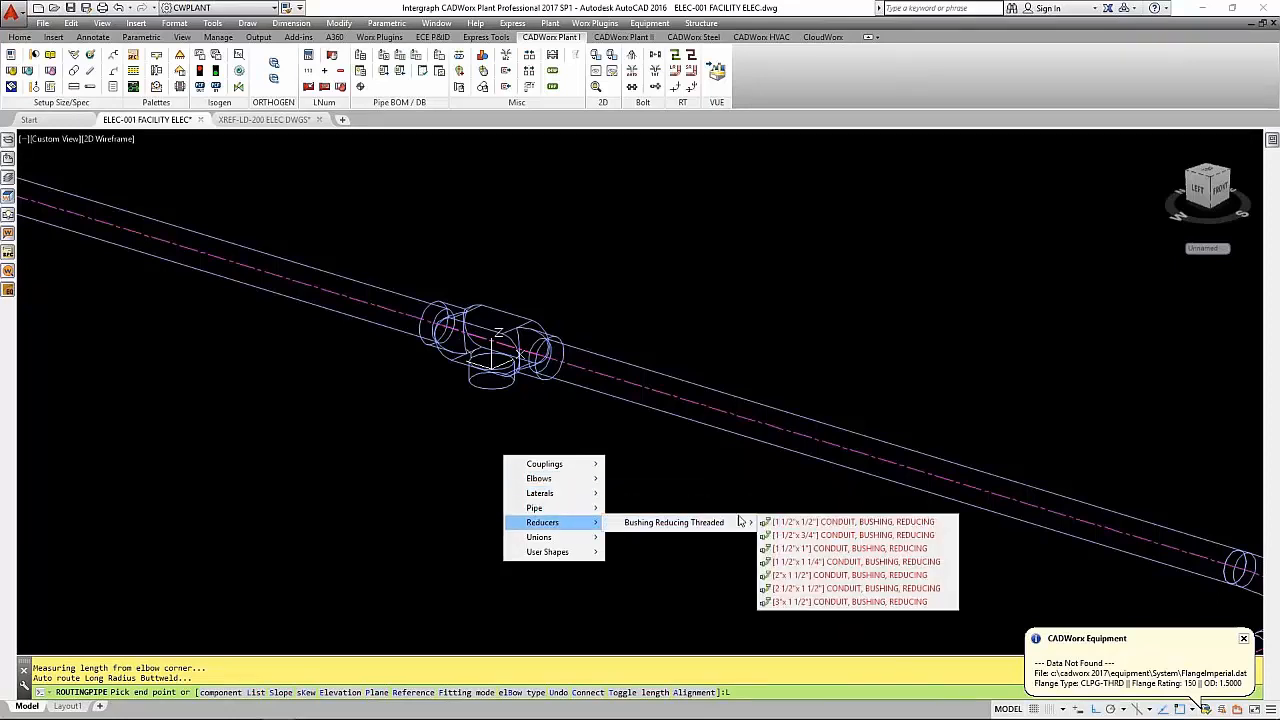
mouse_move(745, 522)
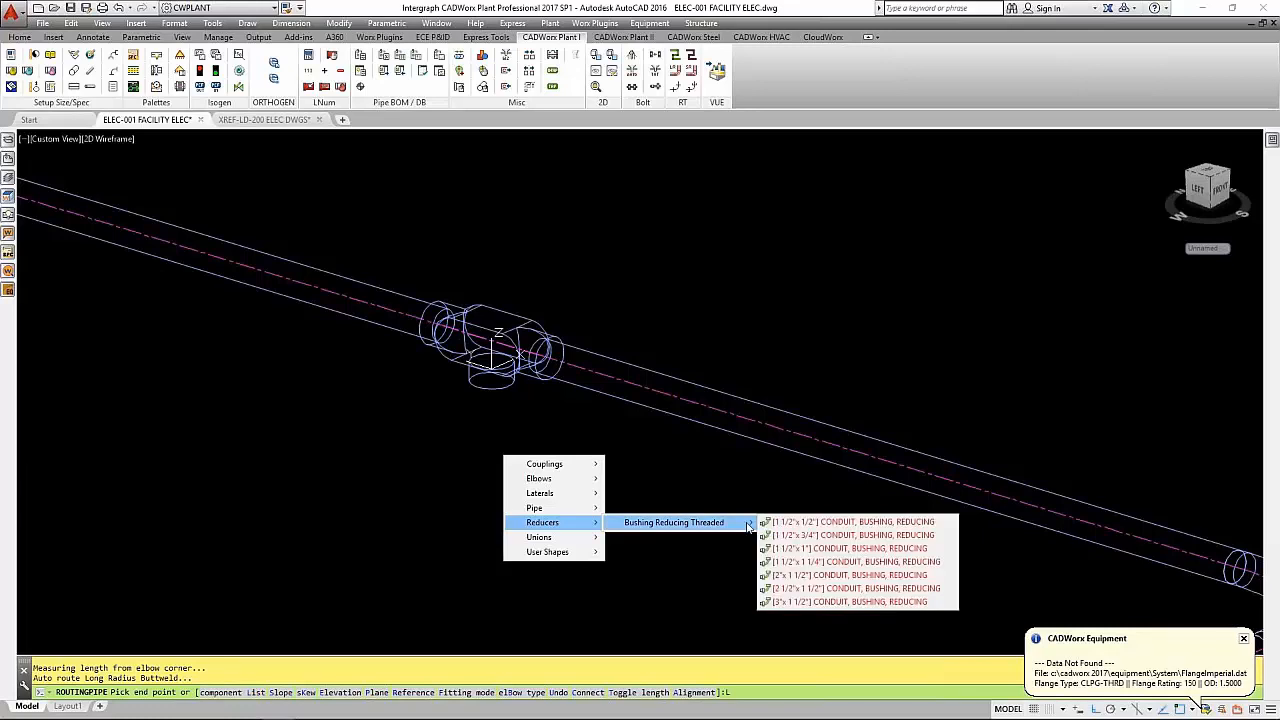
left_click(864, 538)
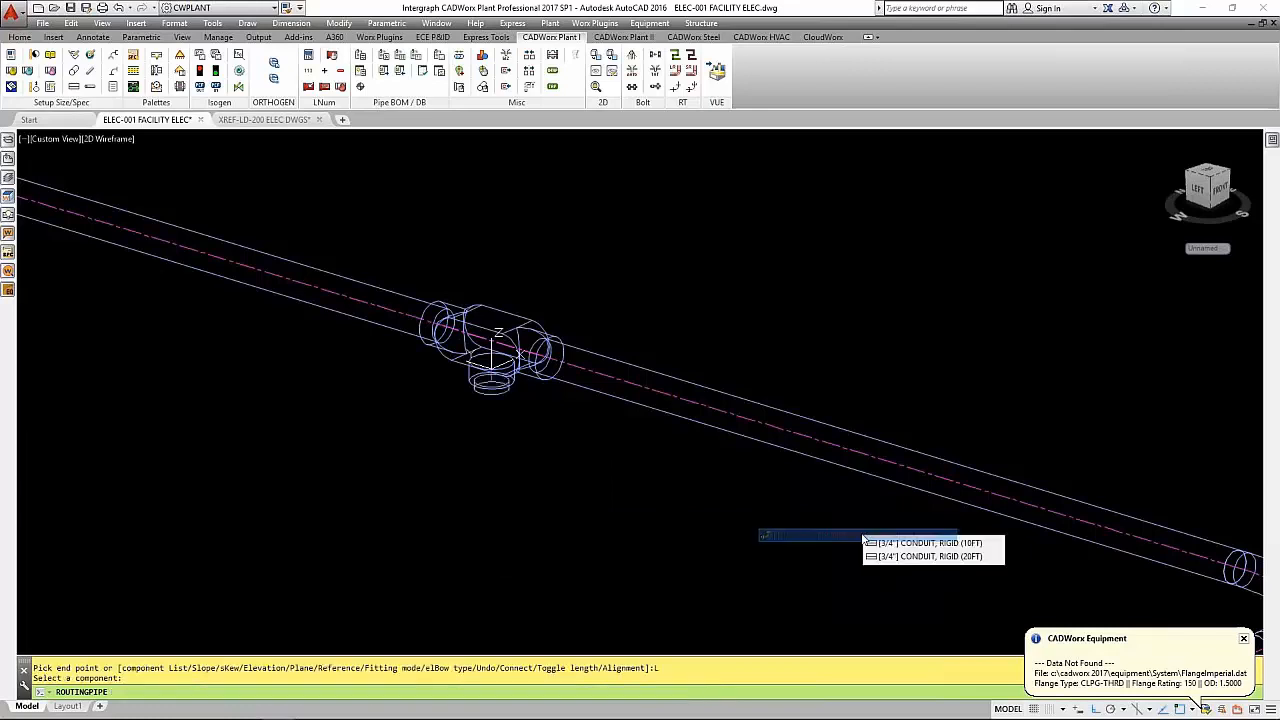
- Route a 3/4" rigid 10 ft conduit drop straight down from the reducing bushing
left_click(936, 543)
scroll(497, 345, "down", 5)
left_click(505, 470)
- Add a 3/4" conduit device box, type FD1, at the lower end of the conduit drop
type("L")
key("Return")
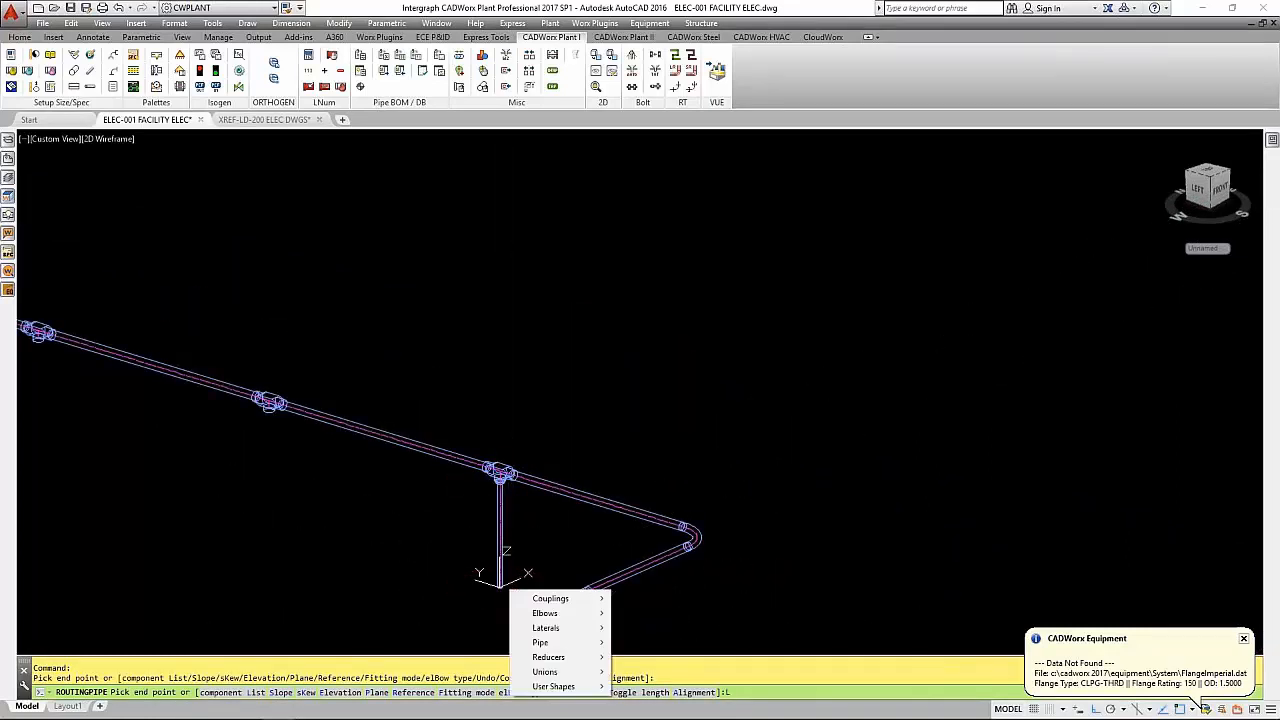
key("Down")
key("Down")
key("Down")
key("Down")
key("Down")
key("Down")
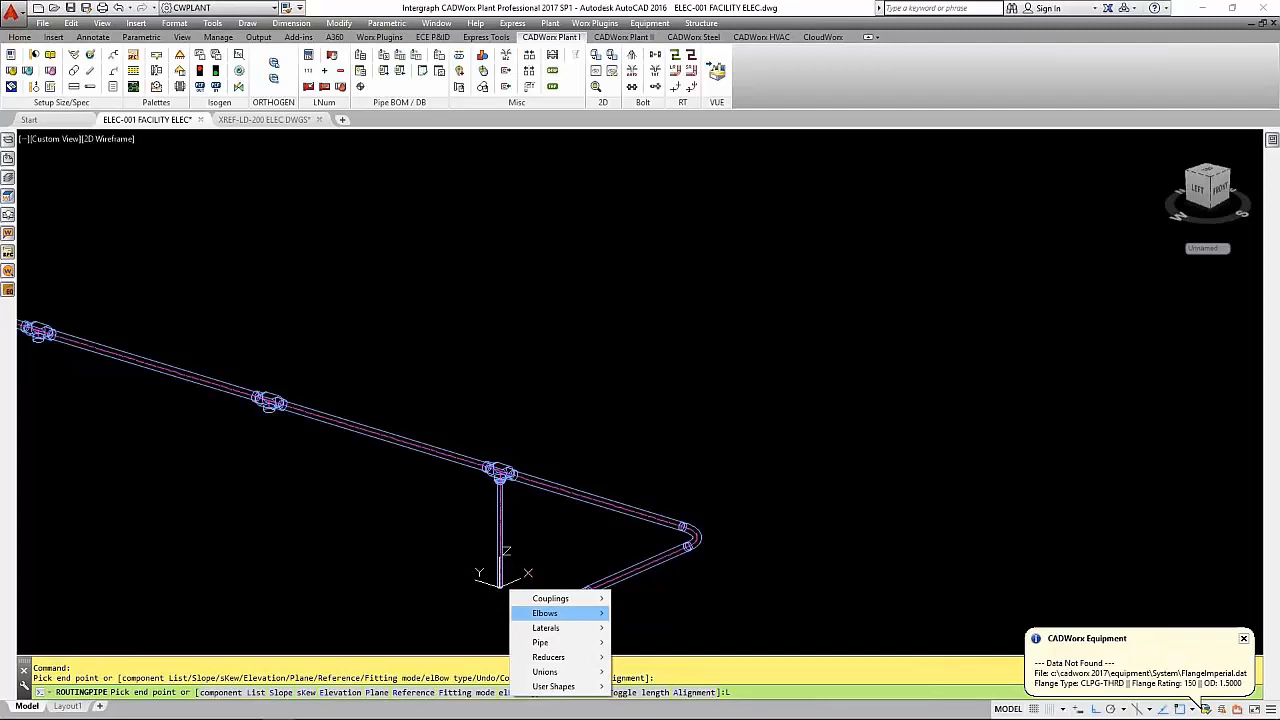
key("Right")
key("Down")
key("Down")
key("Down")
key("Down")
key("Down")
key("Down")
key("Down")
key("Down")
key("Down")
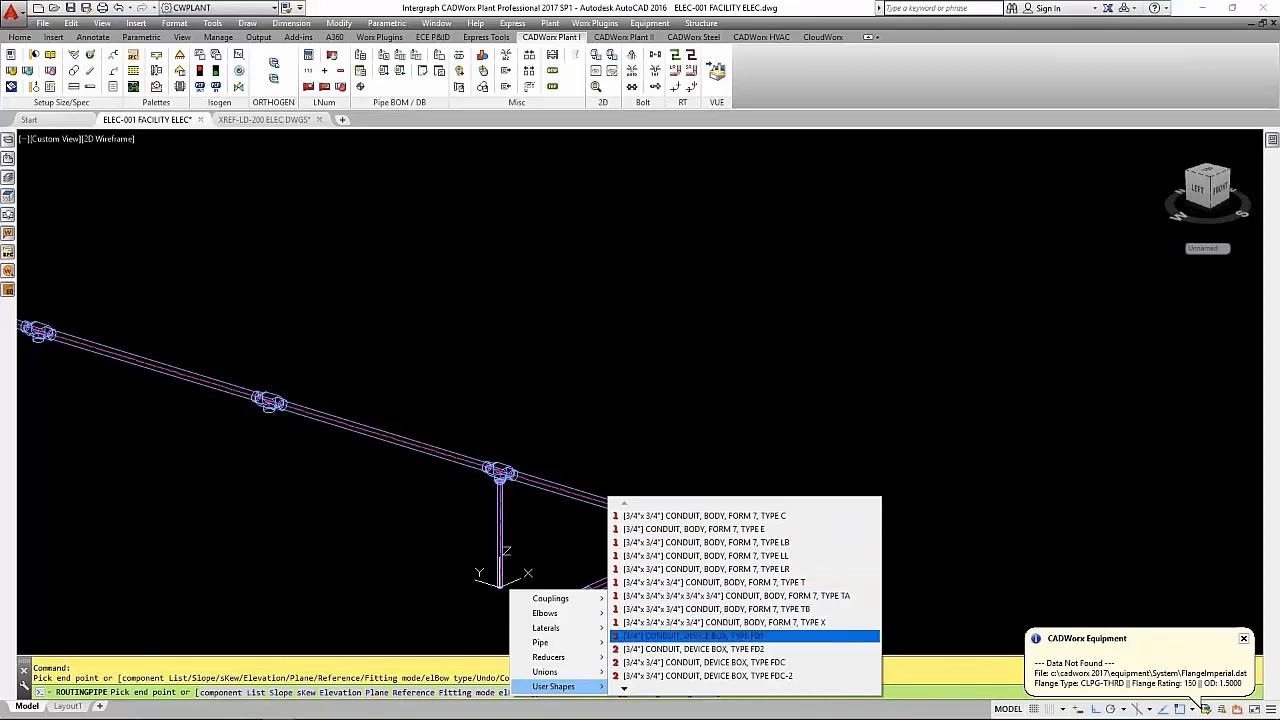
key("Return")
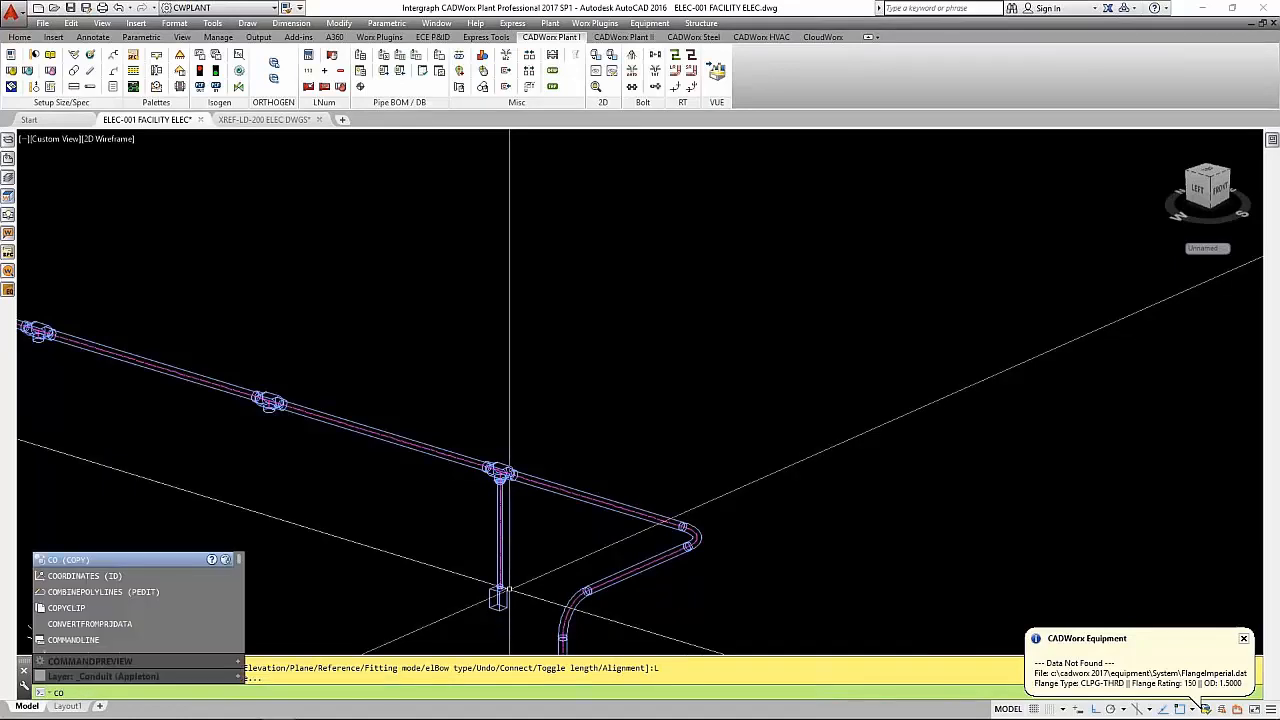
- Copy the reducing bushing and its 3/4" conduit drop from the first conduit body to the downward branch of the next body
type("CO")
key("Return")
left_click(482, 620)
scroll(512, 500, "up", 5)
left_click(576, 432)
scroll(470, 400, "up", 4)
key("Return")
scroll(471, 458, "up", 5)
left_click(445, 436)
scroll(478, 453, "down", 5)
scroll(286, 417, "up", 5)
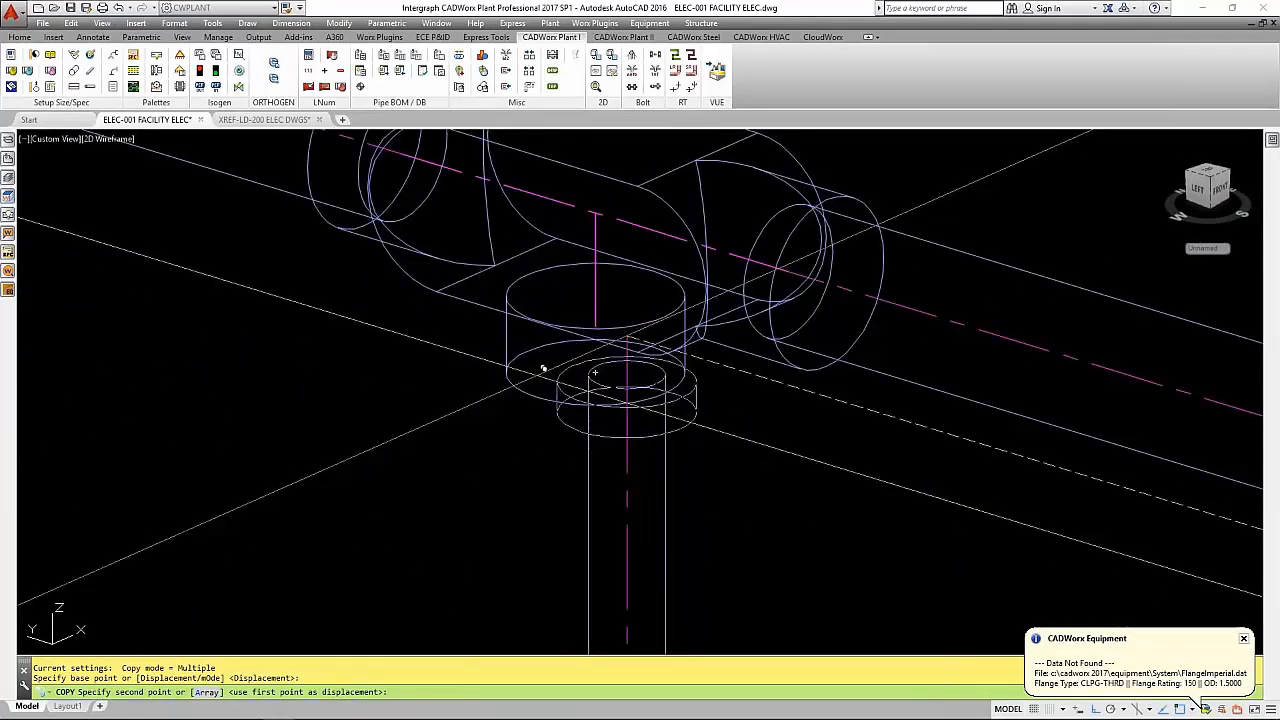
left_click(603, 311)
- Place further copies of the bushing and conduit drop at the downward branches of the remaining two conduit bodies
scroll(600, 320, "down", 5)
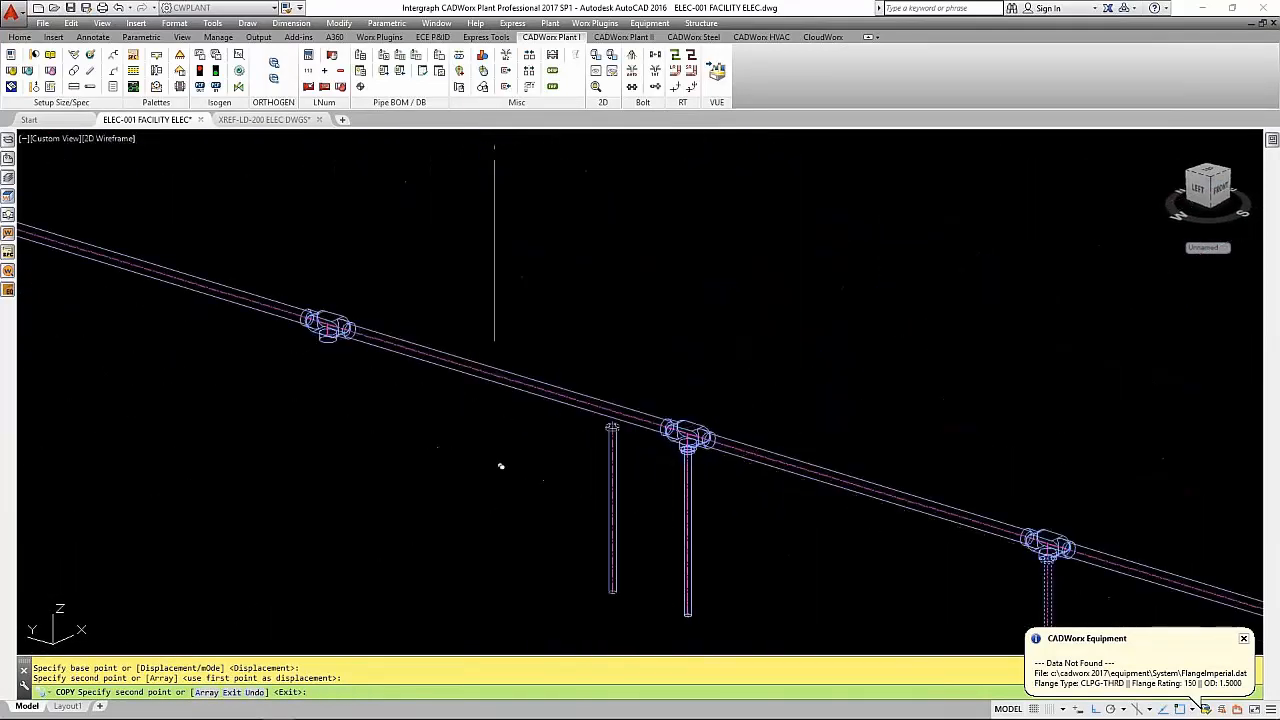
scroll(463, 457, "up", 10)
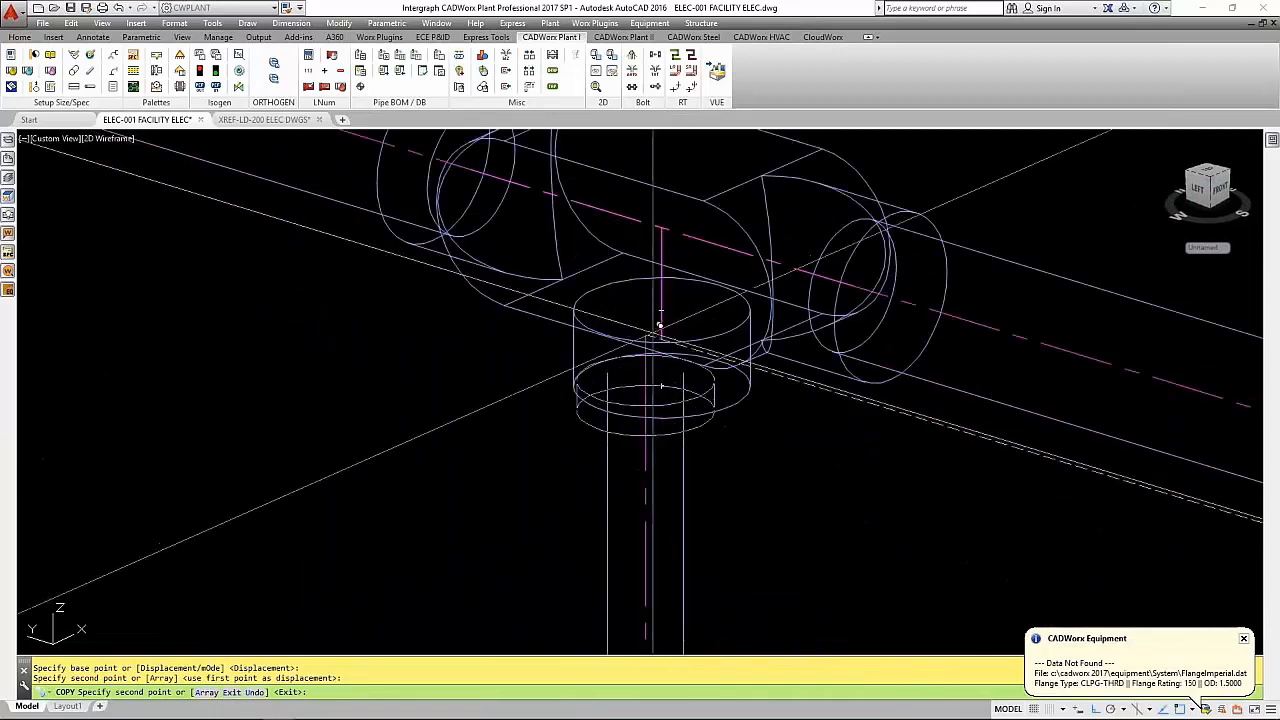
left_click(661, 336)
scroll(664, 340, "down", 9)
scroll(344, 330, "up", 6)
scroll(345, 385, "up", 4)
scroll(402, 425, "down", 10)
middle_click_drag(457, 509, 397, 376)
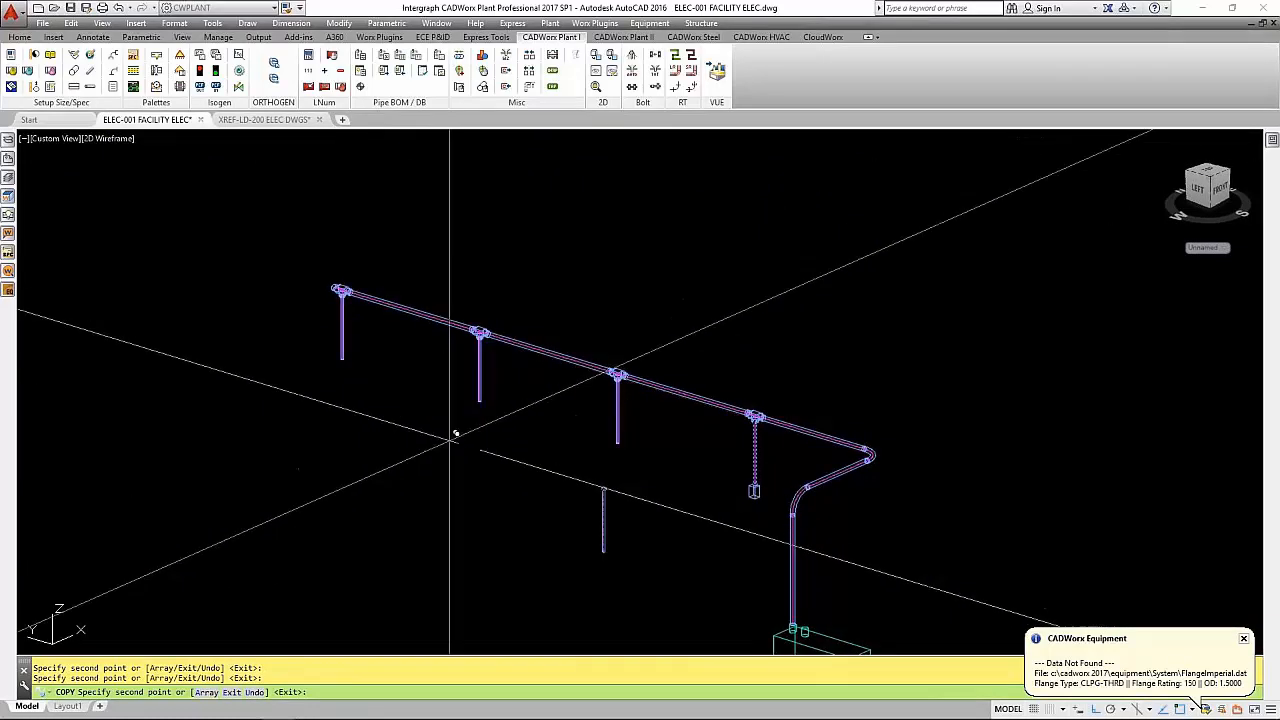
key("Return")
- Erase the device box at the lower end of the first conduit drop
type("E")
key("Return")
left_click(756, 491)
key("Return")
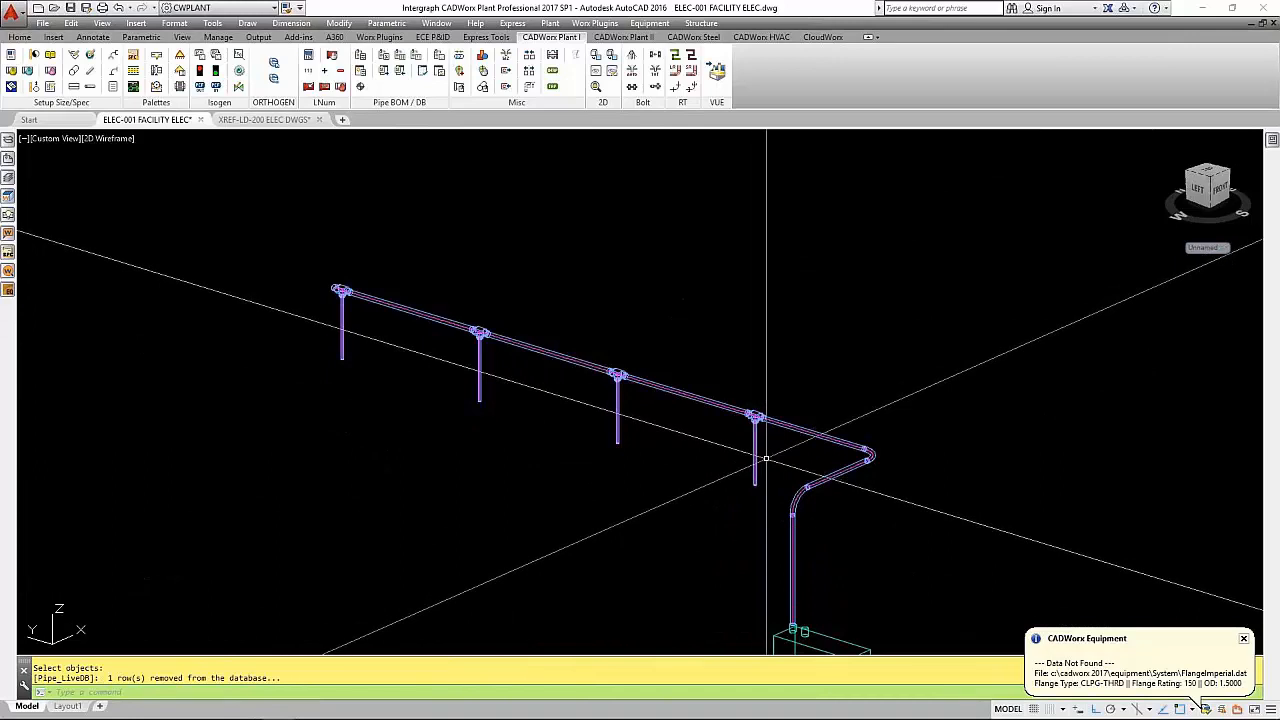
- Copy the device box from the first conduit drop to the lower ends of the other three drops
type("CO")
key("Return")
left_click(755, 485)
key("Return")
left_click(754, 488)
left_click(614, 444)
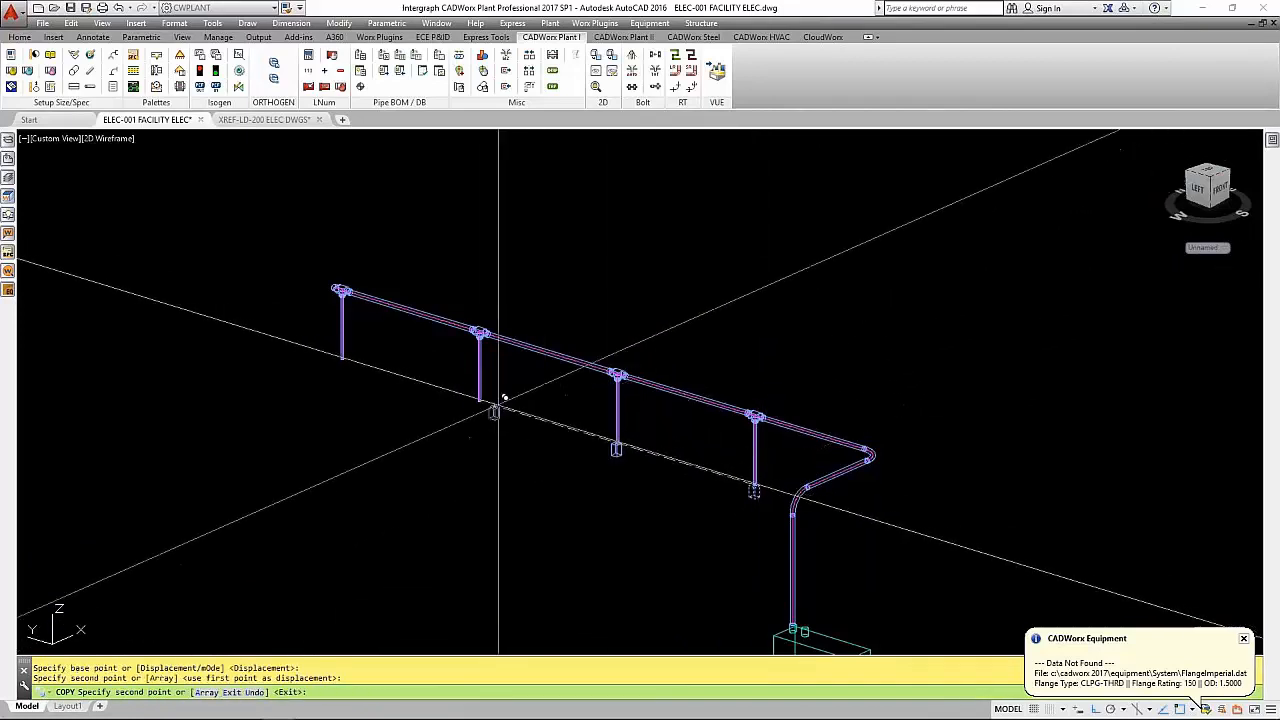
left_click(479, 403)
left_click(342, 362)
key("Return")
- Switch the component specification to the cable tray spec Tray 3in DP 6 Rung 12R Galv Vent (148)
middle_click_drag(360, 422, 331, 310)
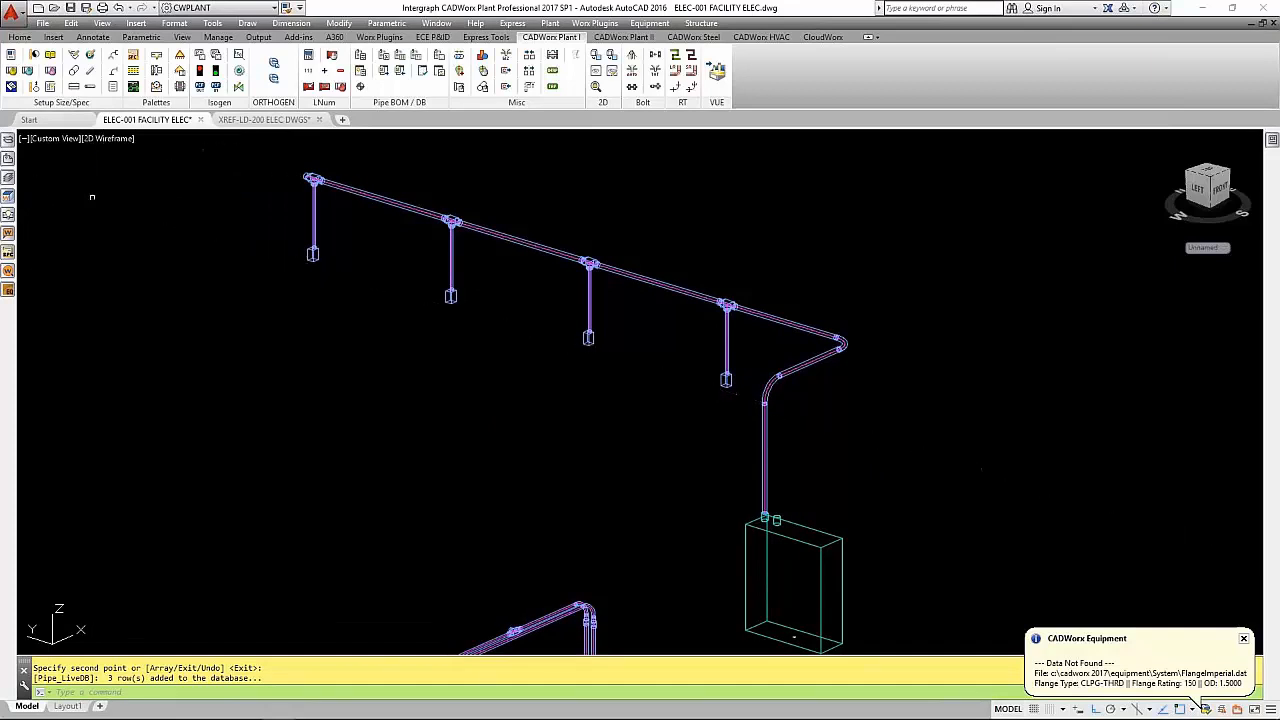
left_click(8, 253)
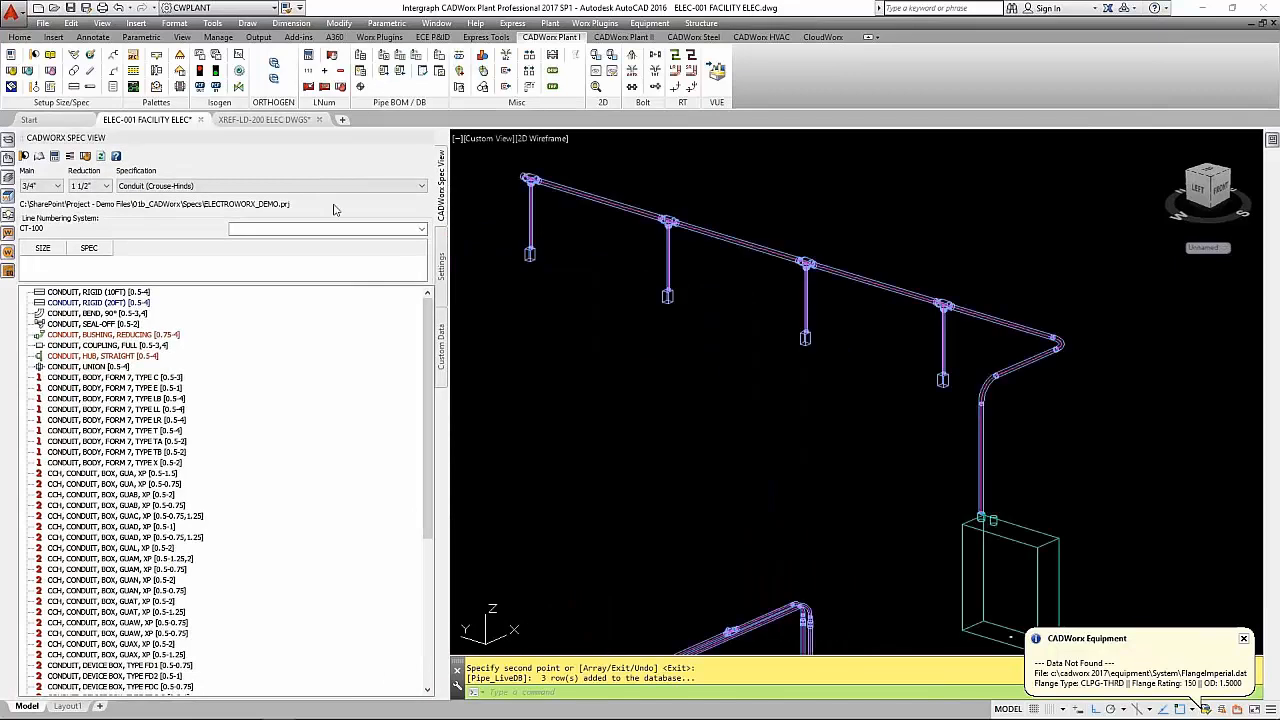
left_click(403, 188)
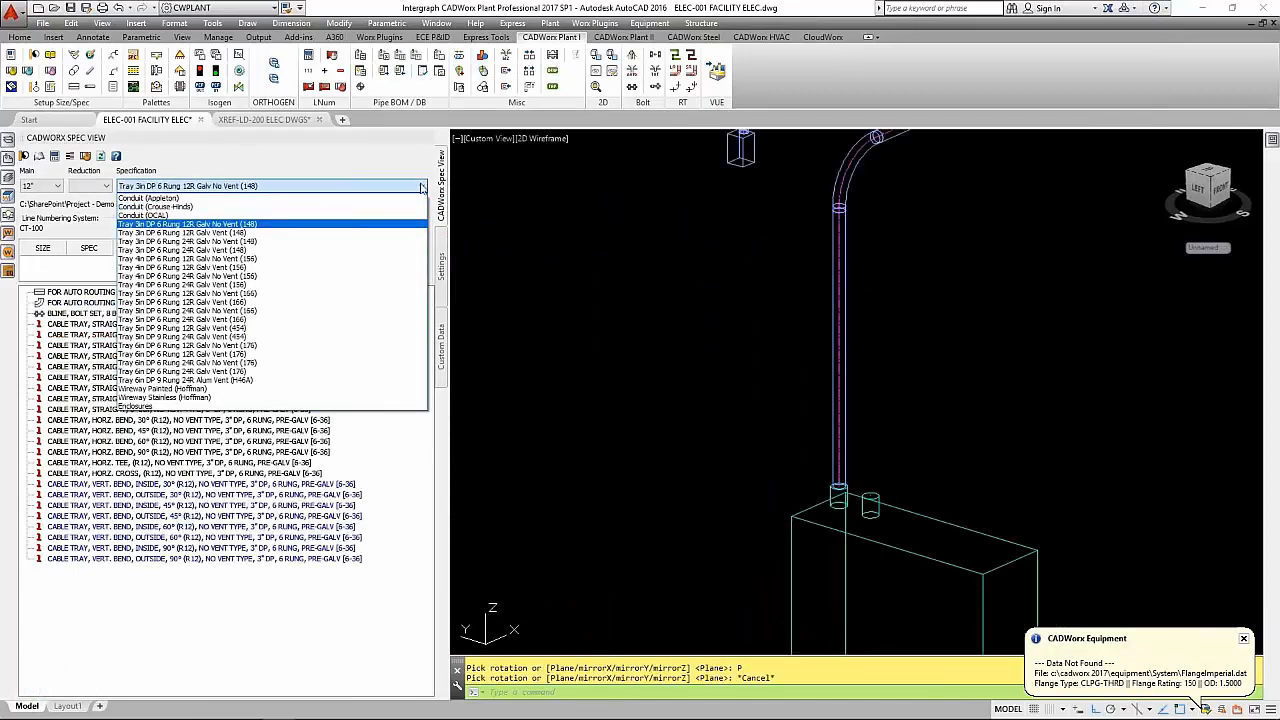
left_click(233, 233)
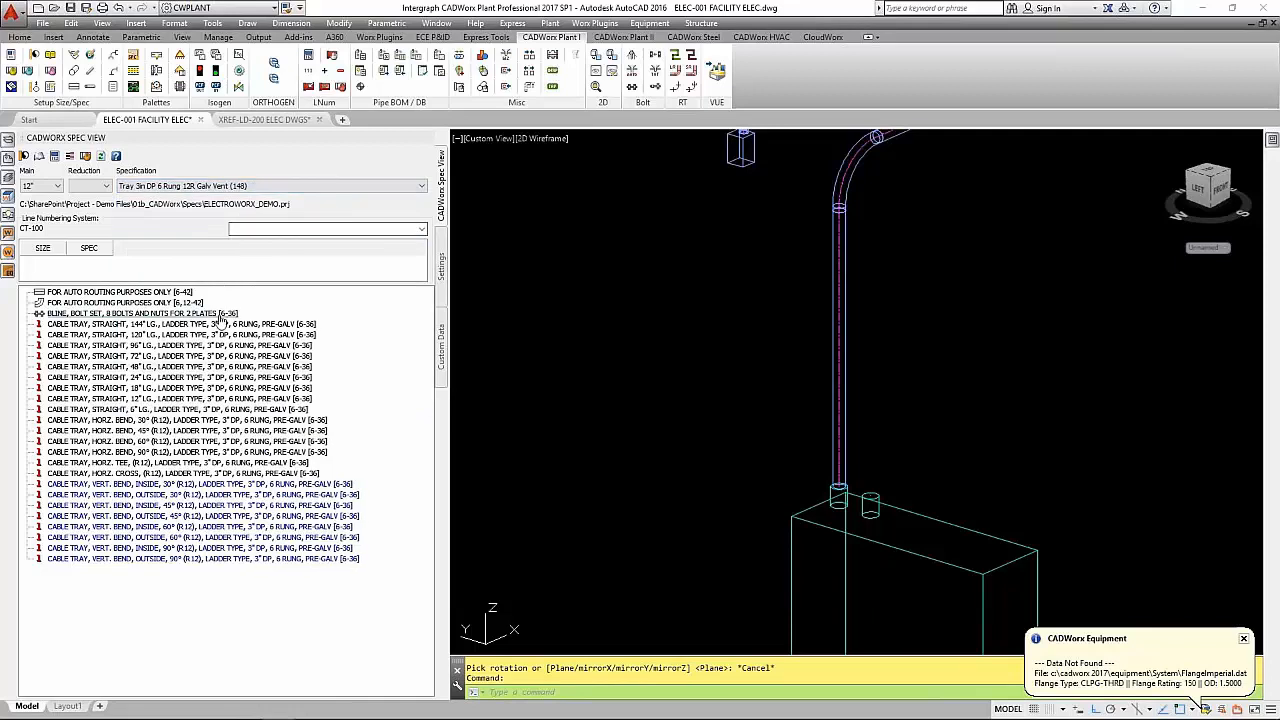
- Place a 12" wide, 48" long straight ladder cable tray standing vertically on the panel's top edge, facing parallel to that edge
double_click(200, 366)
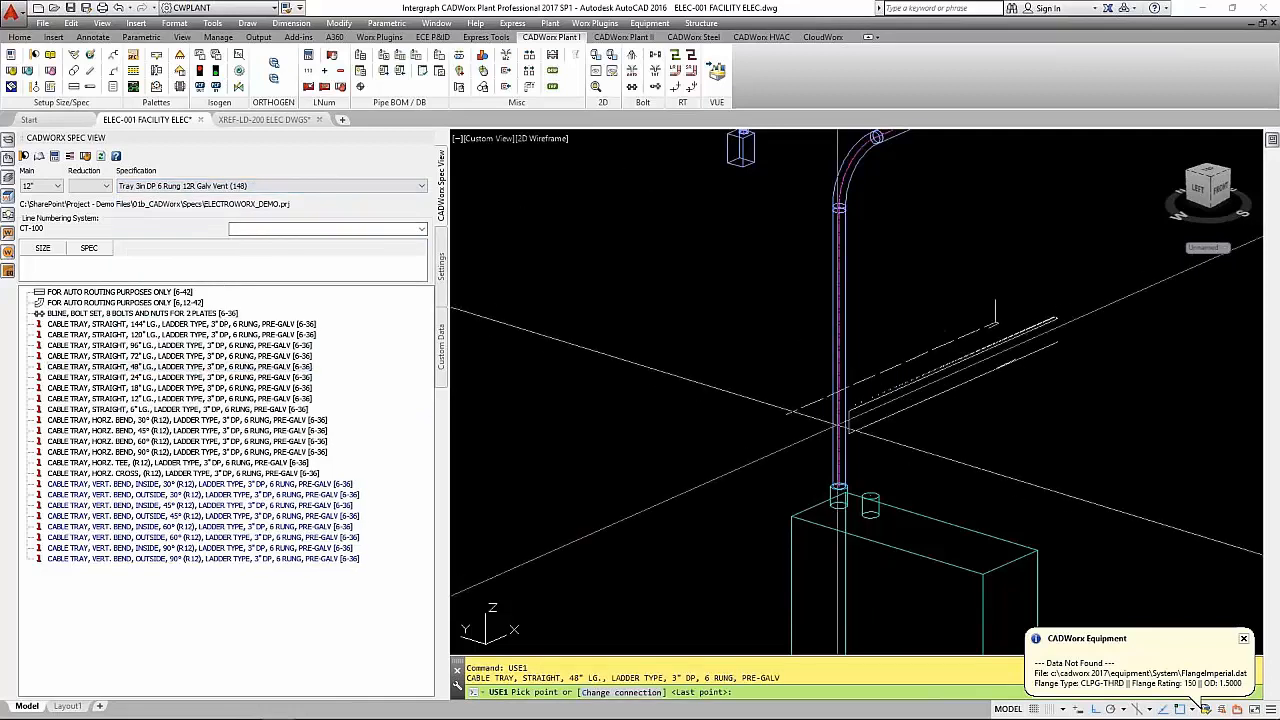
type("NEAR")
key("Return")
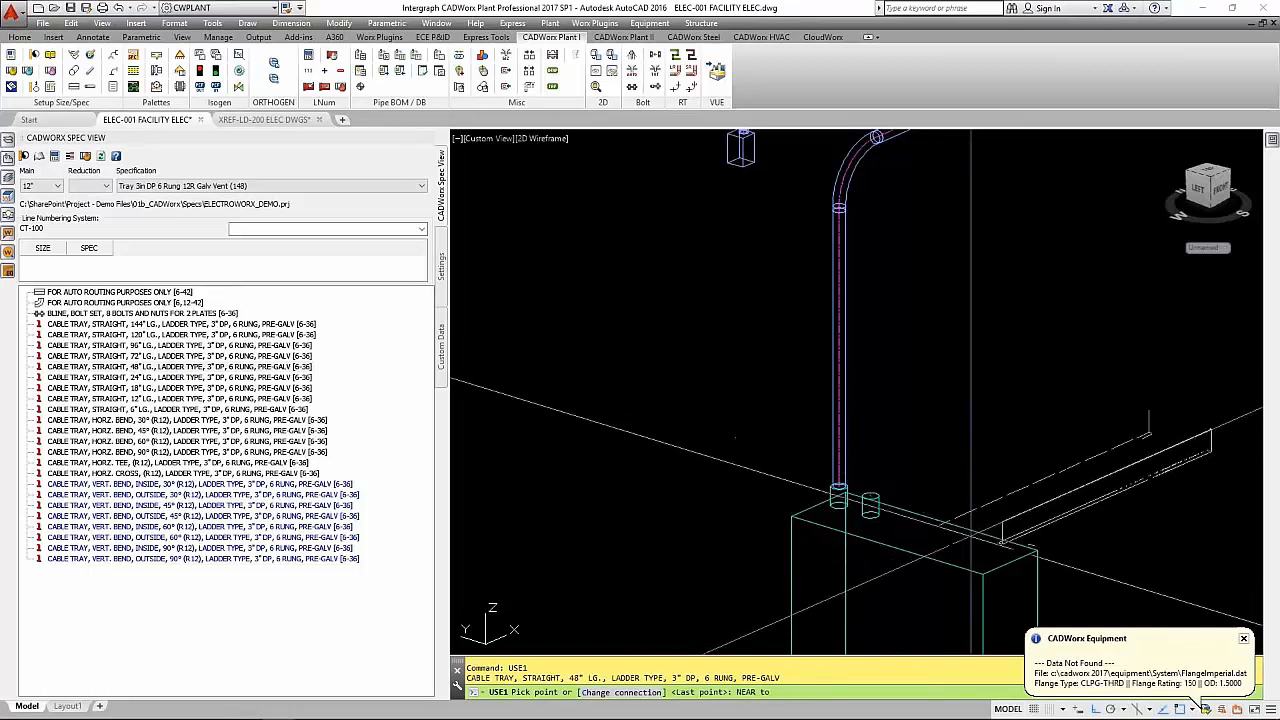
left_click(972, 515)
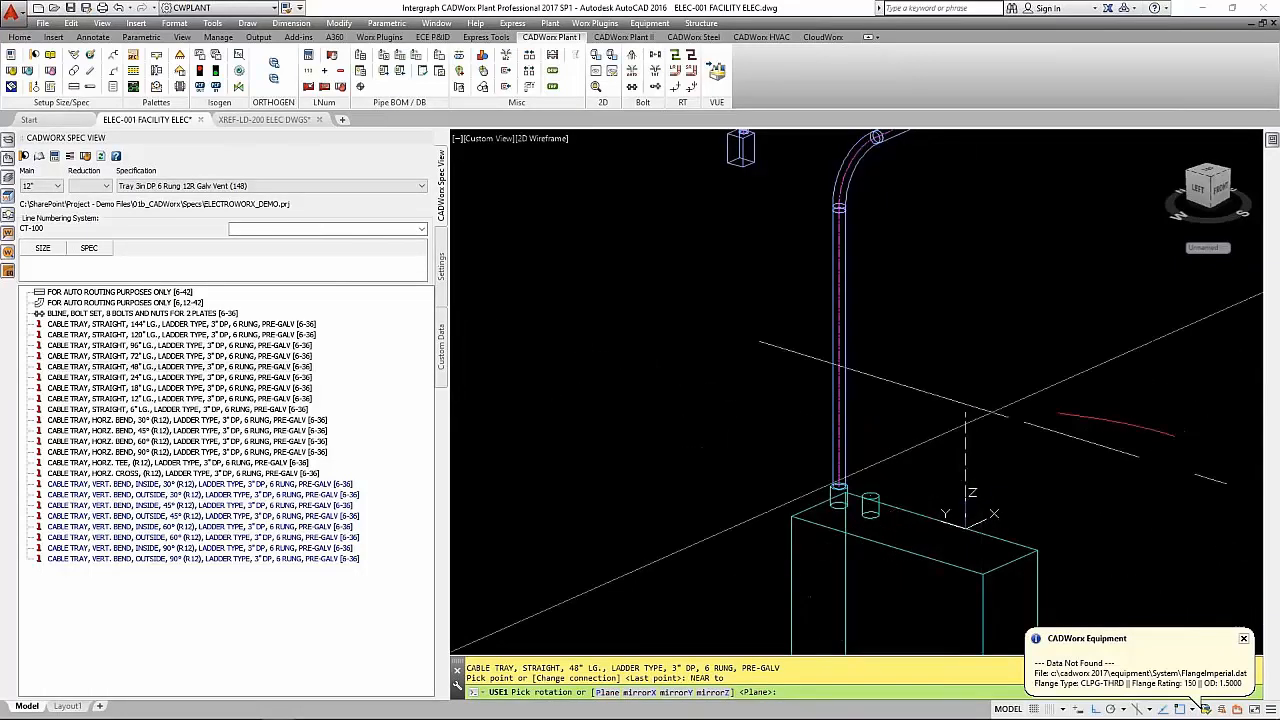
type("P")
key("Return")
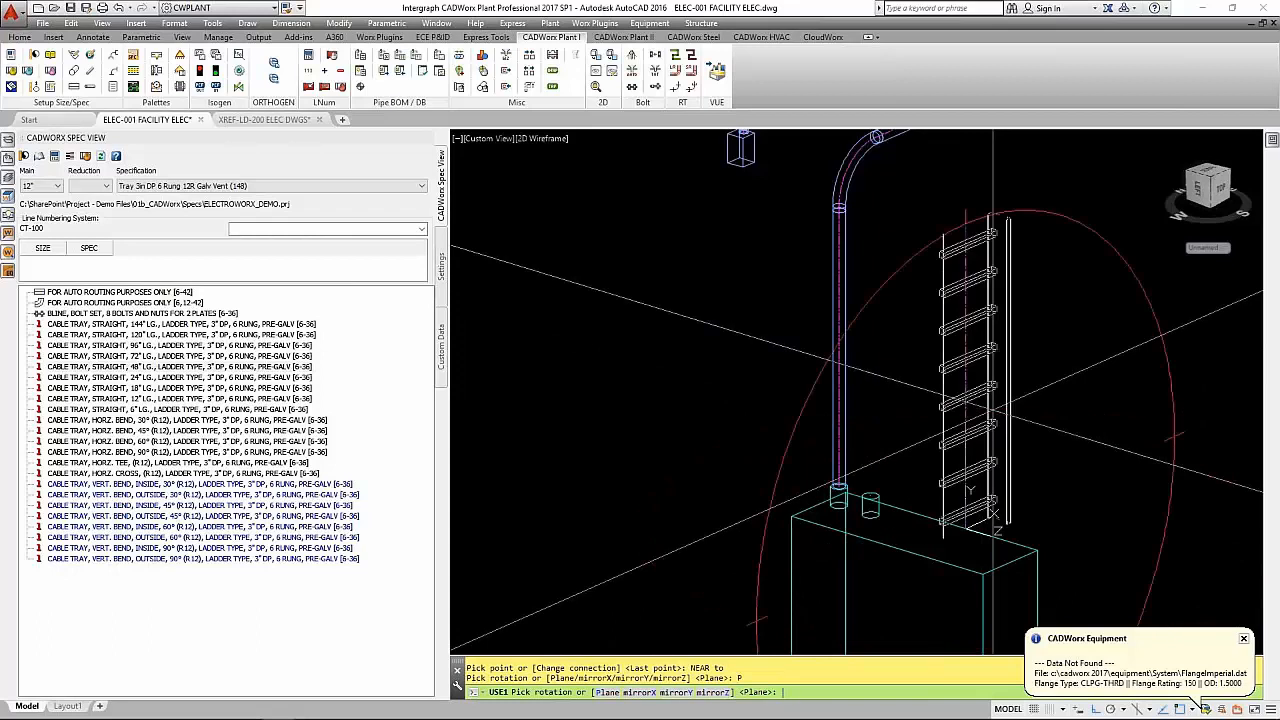
type("P")
key("Return")
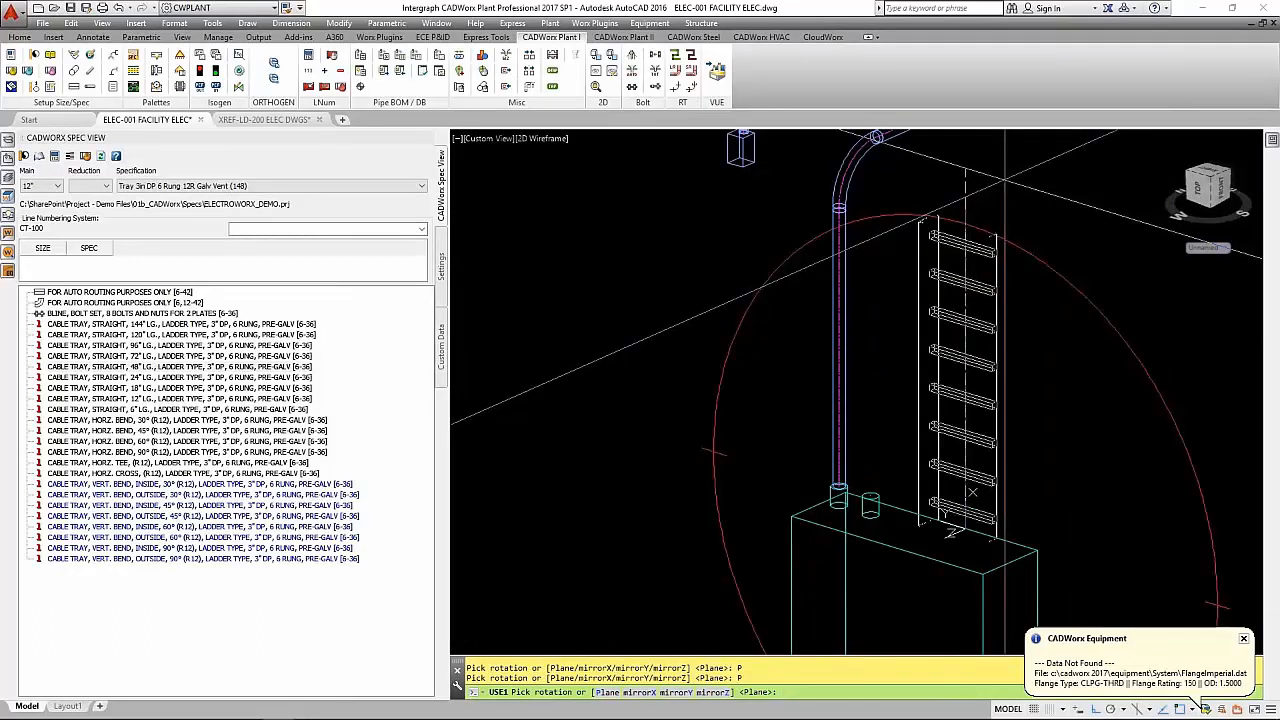
key("Return")
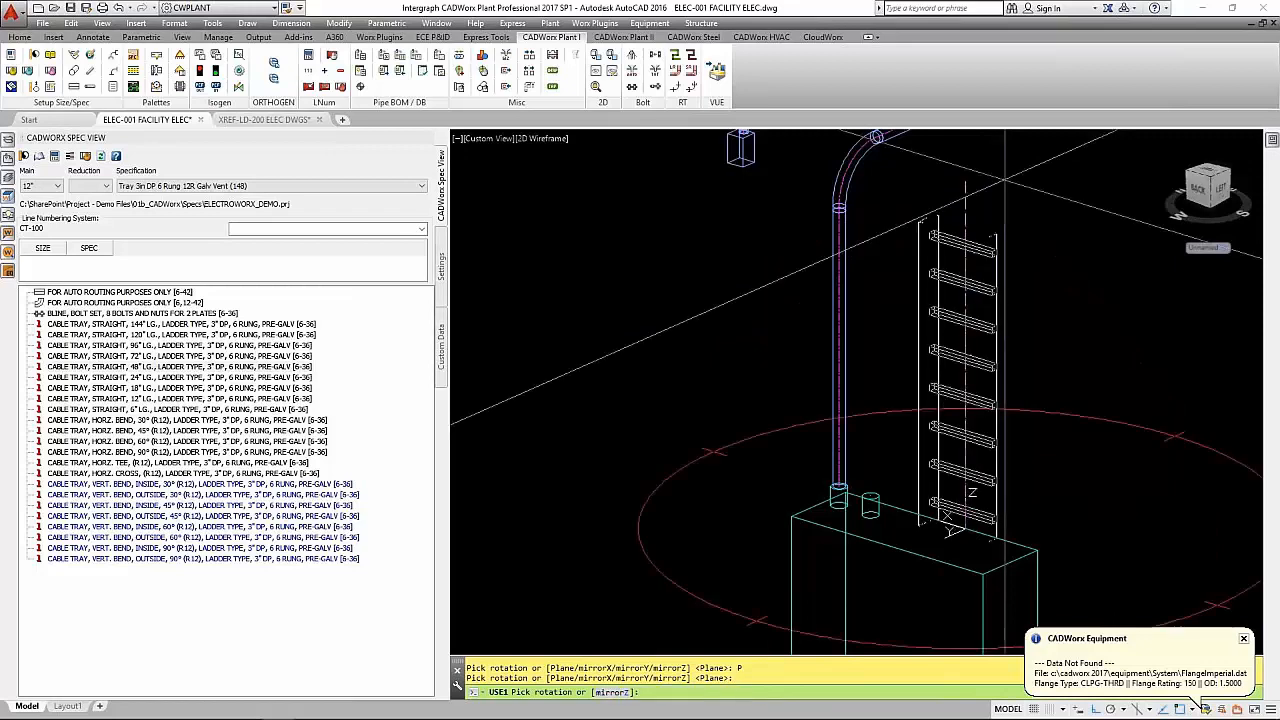
key("Return")
middle_click_drag(995, 183, 947, 192)
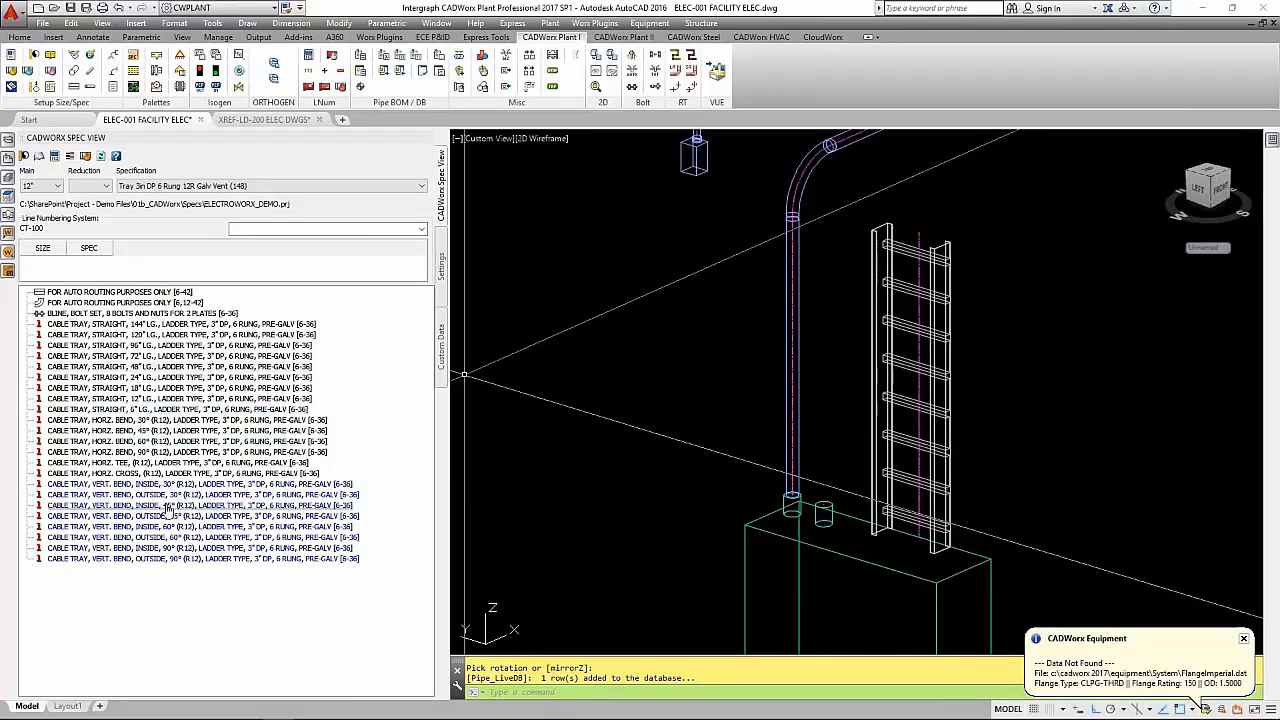
- Add a vertical outside 90° (R12) cable tray bend to the upper end of the vertical tray, turning it horizontal away from the panel
double_click(159, 549)
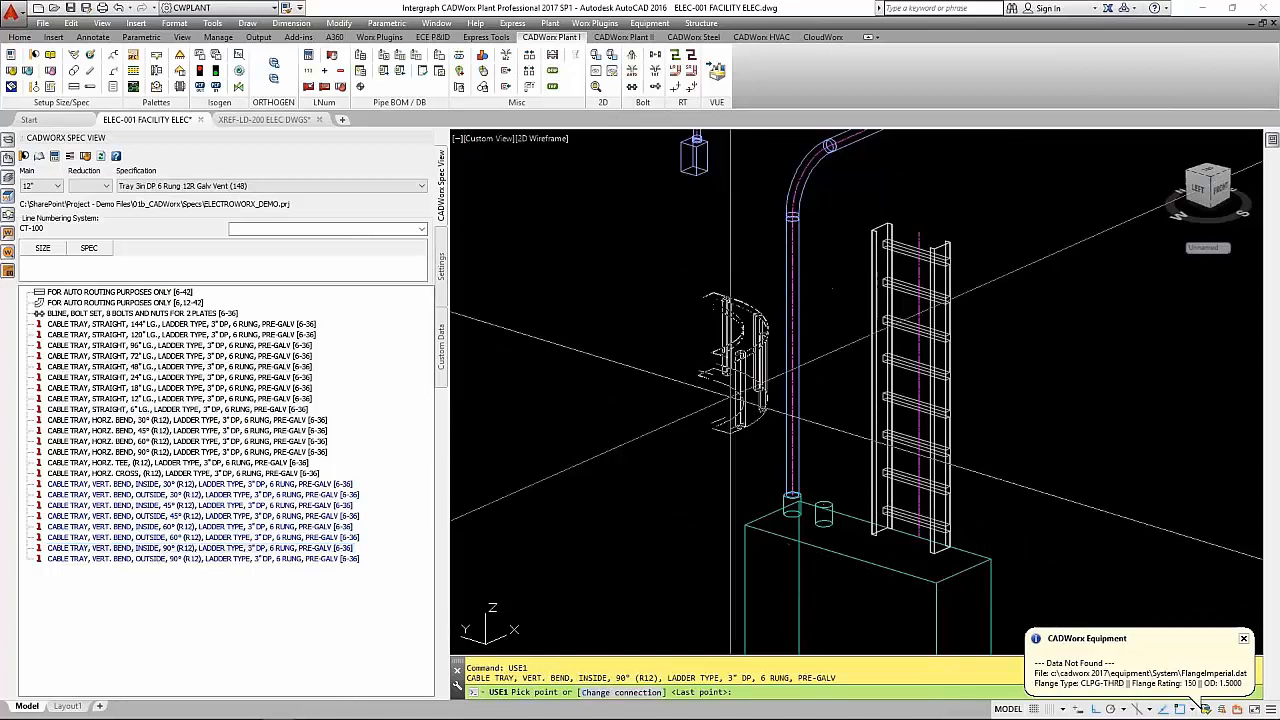
key("Escape")
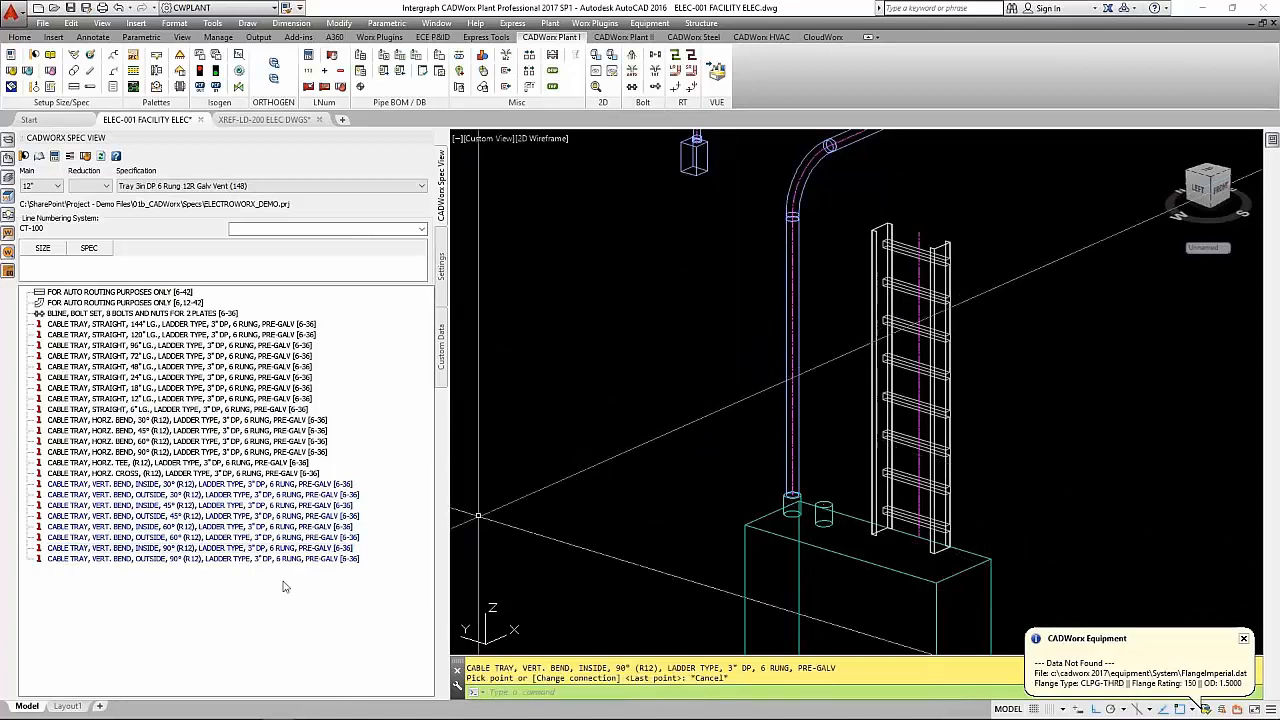
double_click(219, 560)
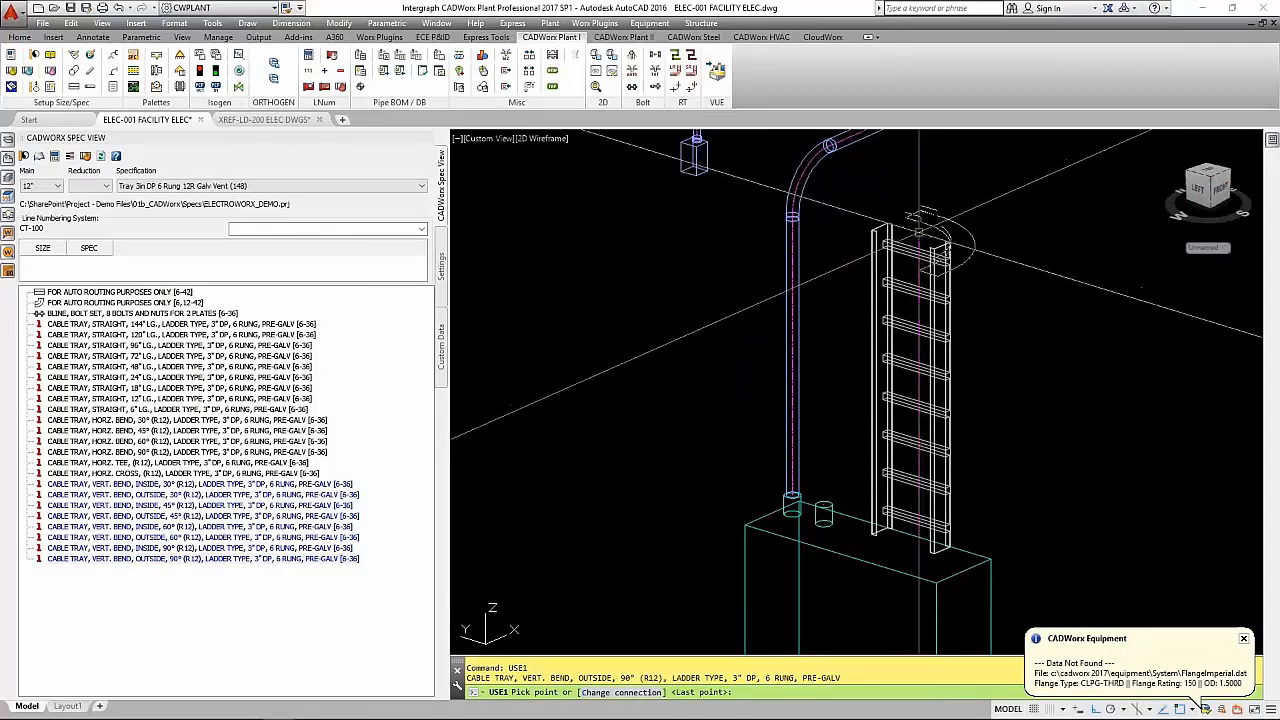
left_click(947, 212)
scroll(947, 212, "up", 3)
scroll(947, 212, "down", 6)
middle_click_drag(938, 212, 847, 313)
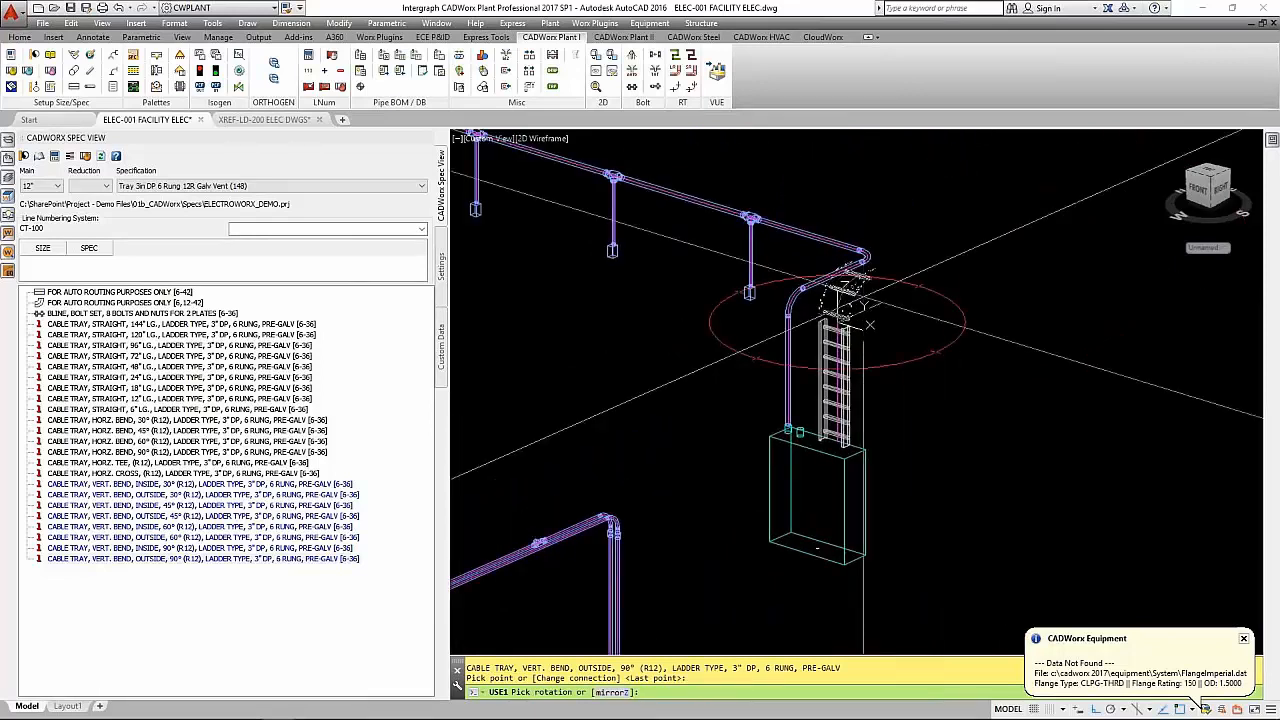
left_click(863, 297)
left_click(863, 297)
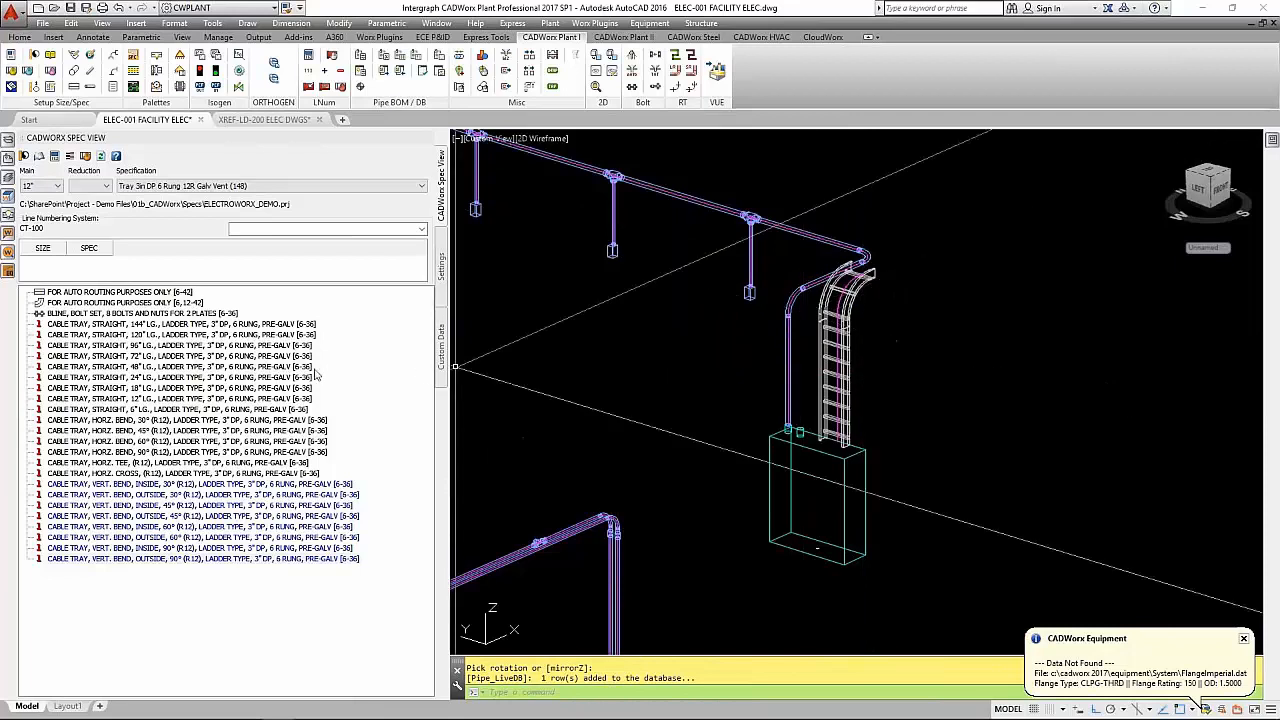
- Continue the tray horizontally from the vertical bend with a 48" straight ladder section
double_click(160, 366)
left_click(880, 262)
key("Return")
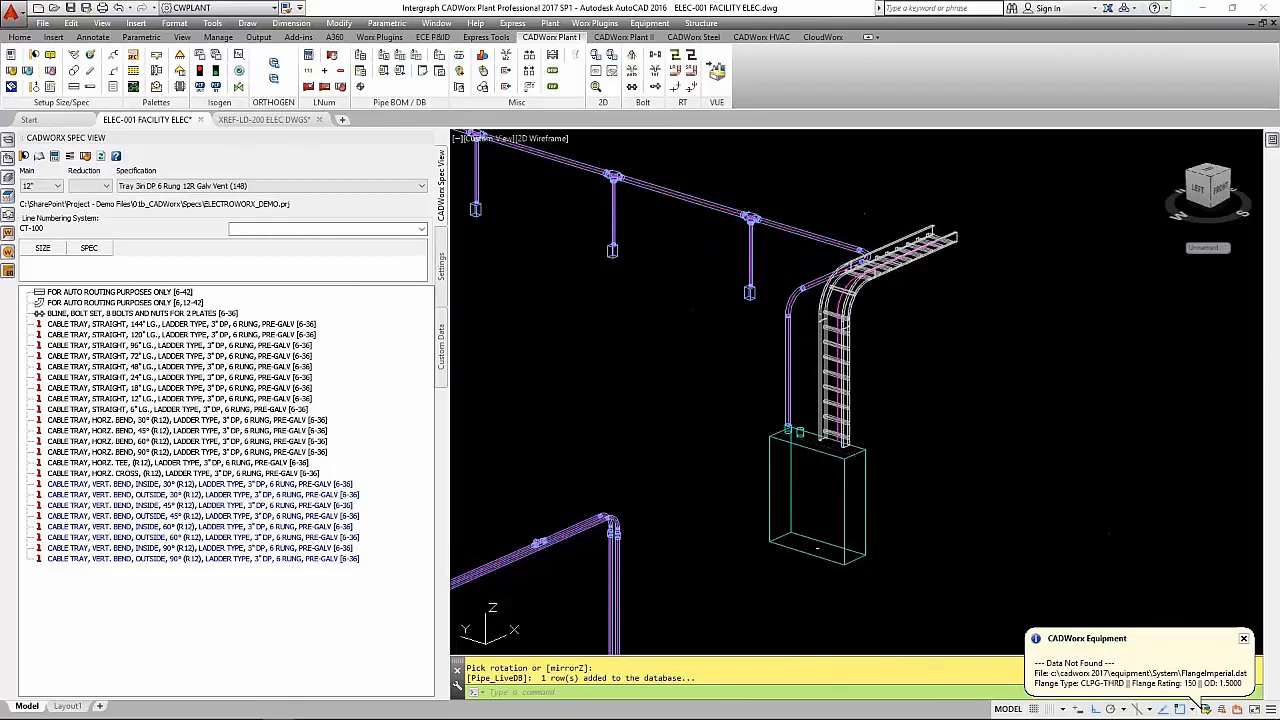
middle_click_drag(626, 364, 637, 387, "shift")
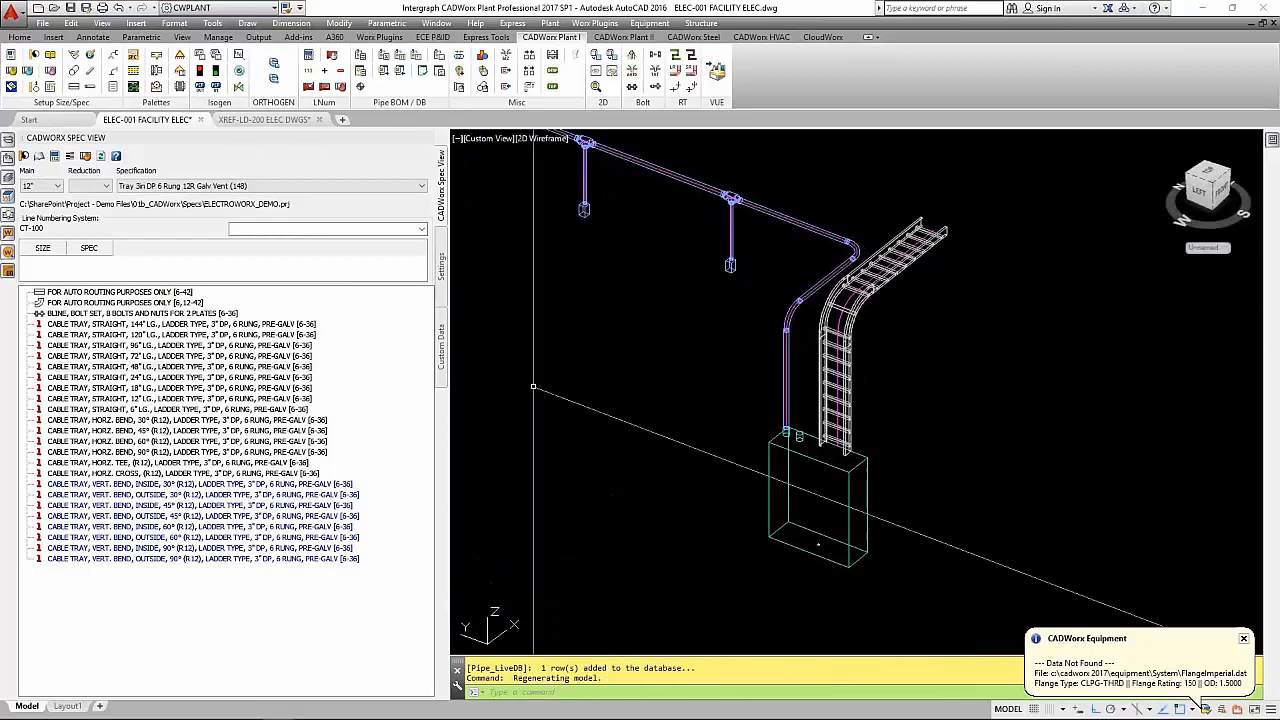
- Add a horizontal 90° (R12) tray bend at the end of the 48" horizontal section, turning parallel to the conduit run
double_click(175, 452)
left_click(940, 226)
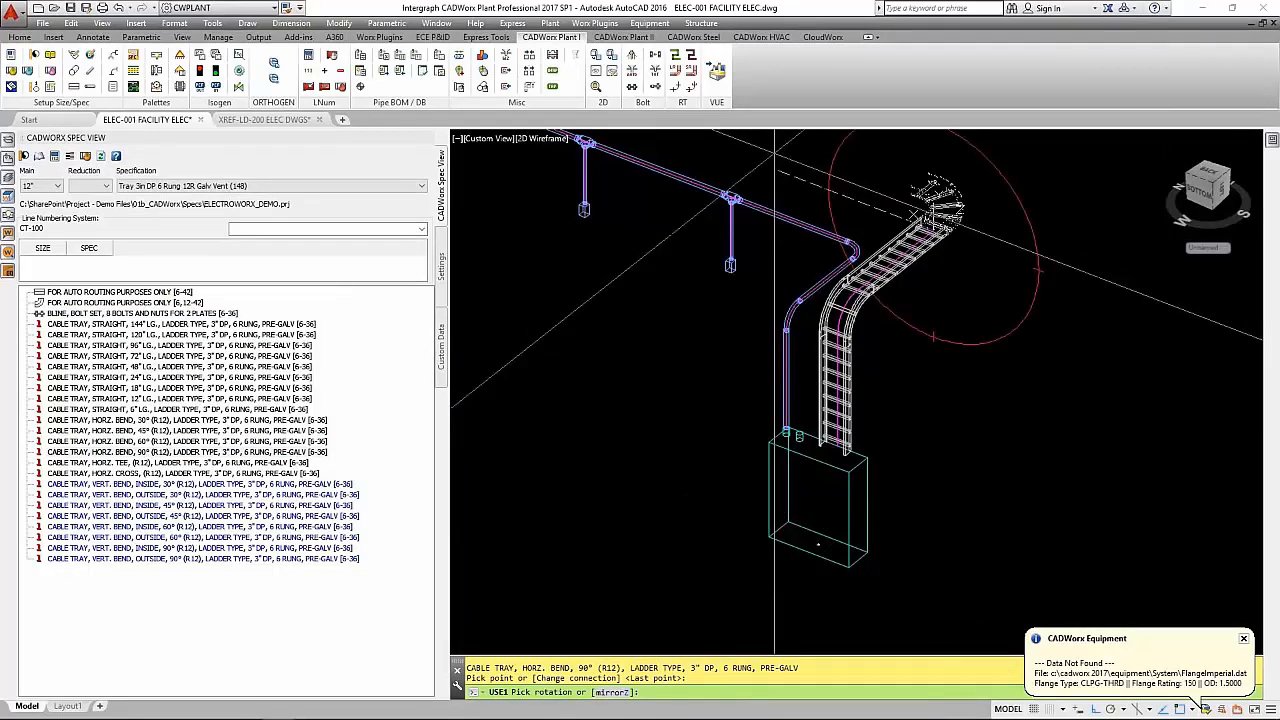
left_click(774, 153)
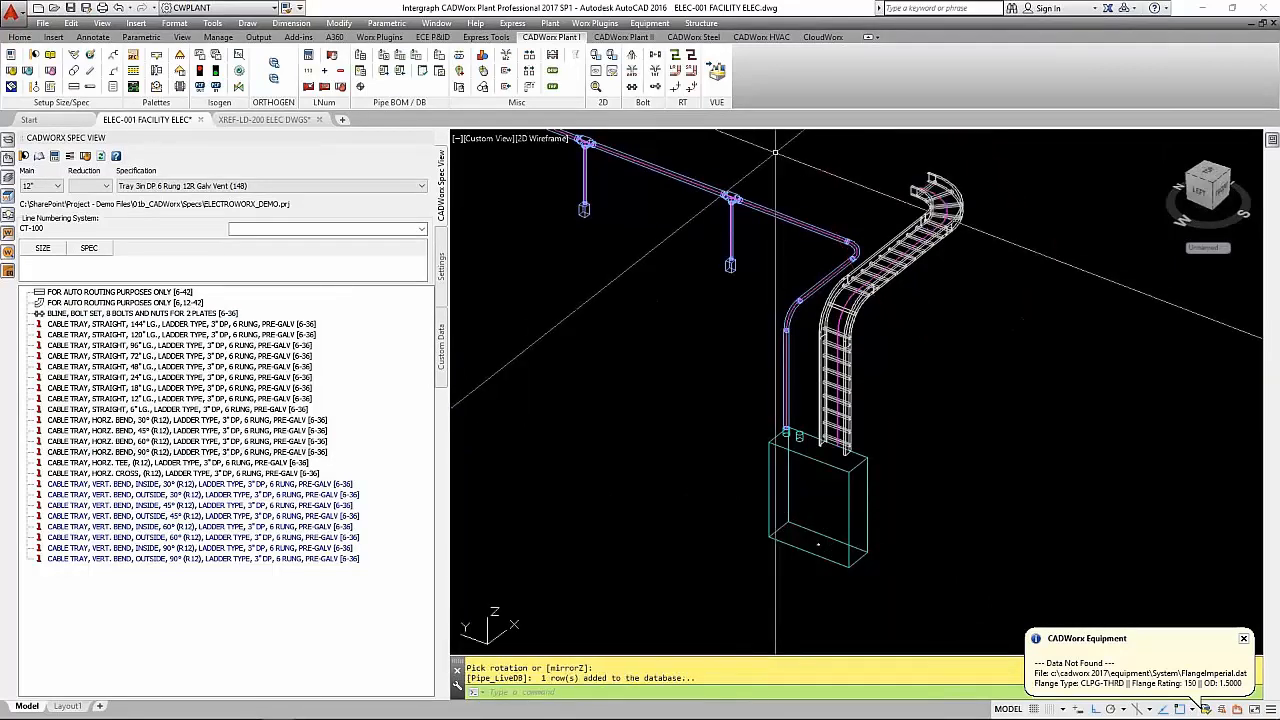
middle_click_drag(845, 172, 947, 291)
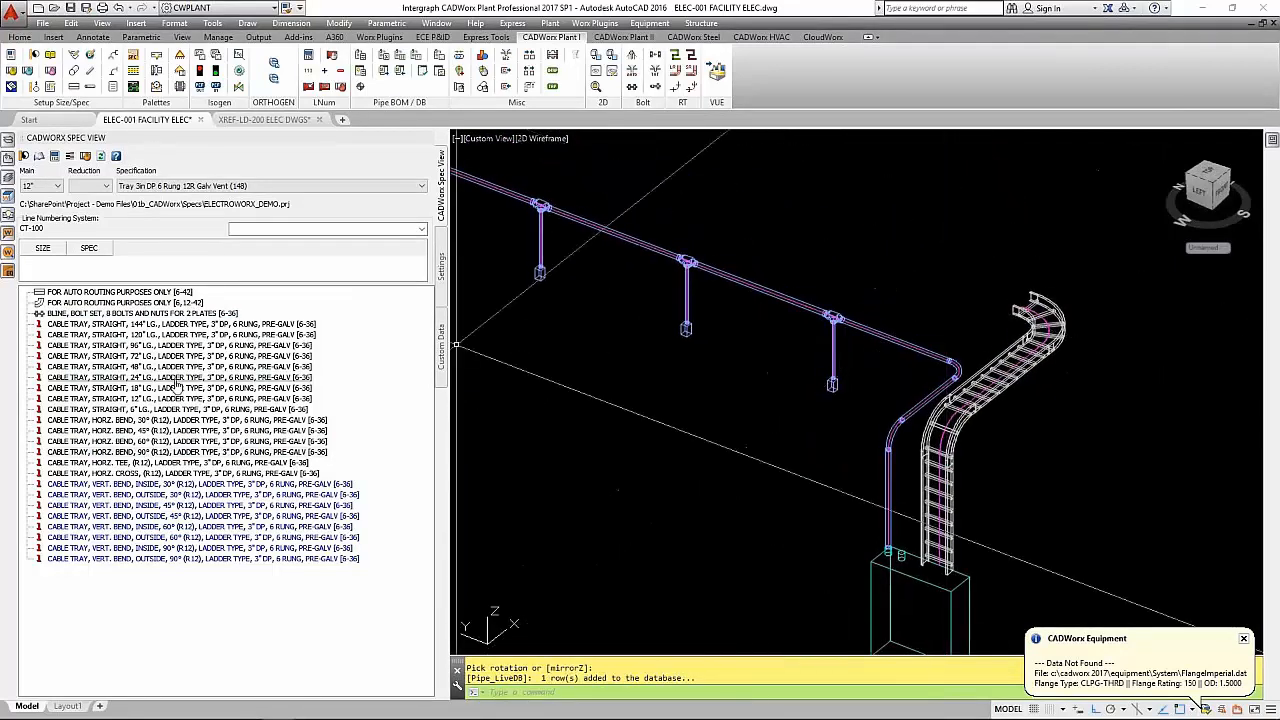
- Extend the cable tray from the horizontal bend with one 144" straight ladder section parallel to the conduit run
double_click(160, 324)
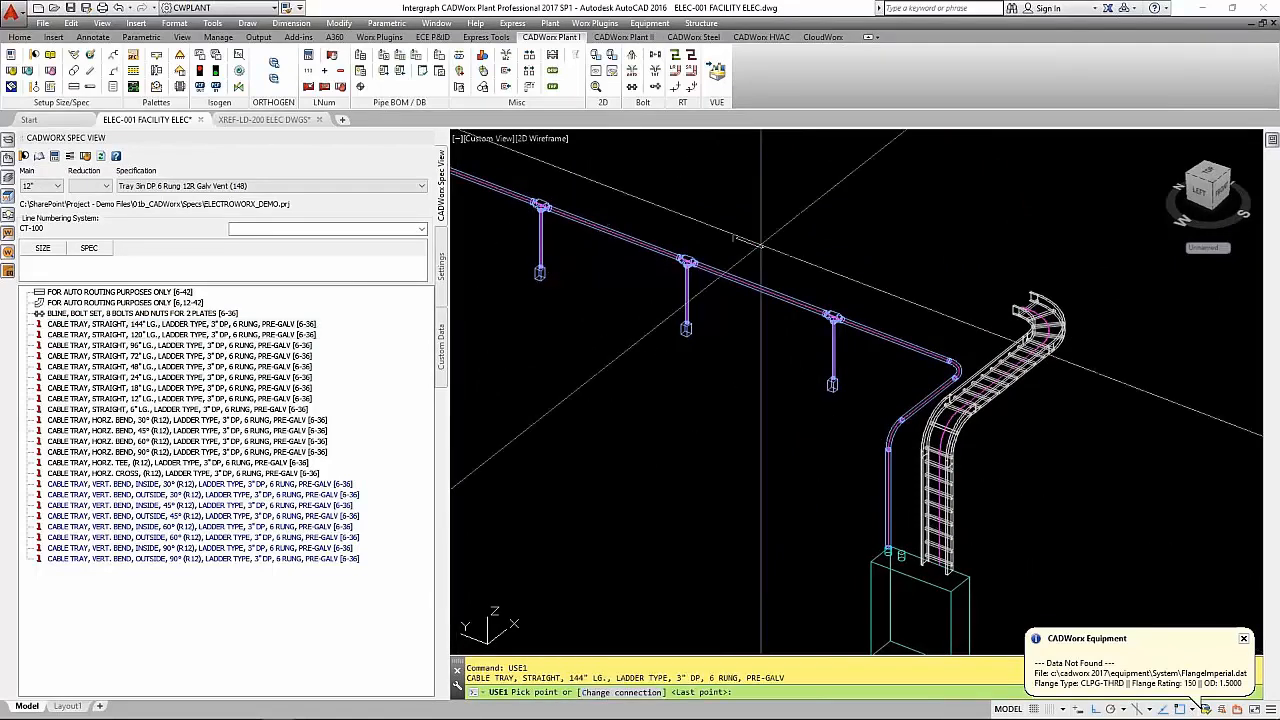
key("Return")
left_click(677, 200)
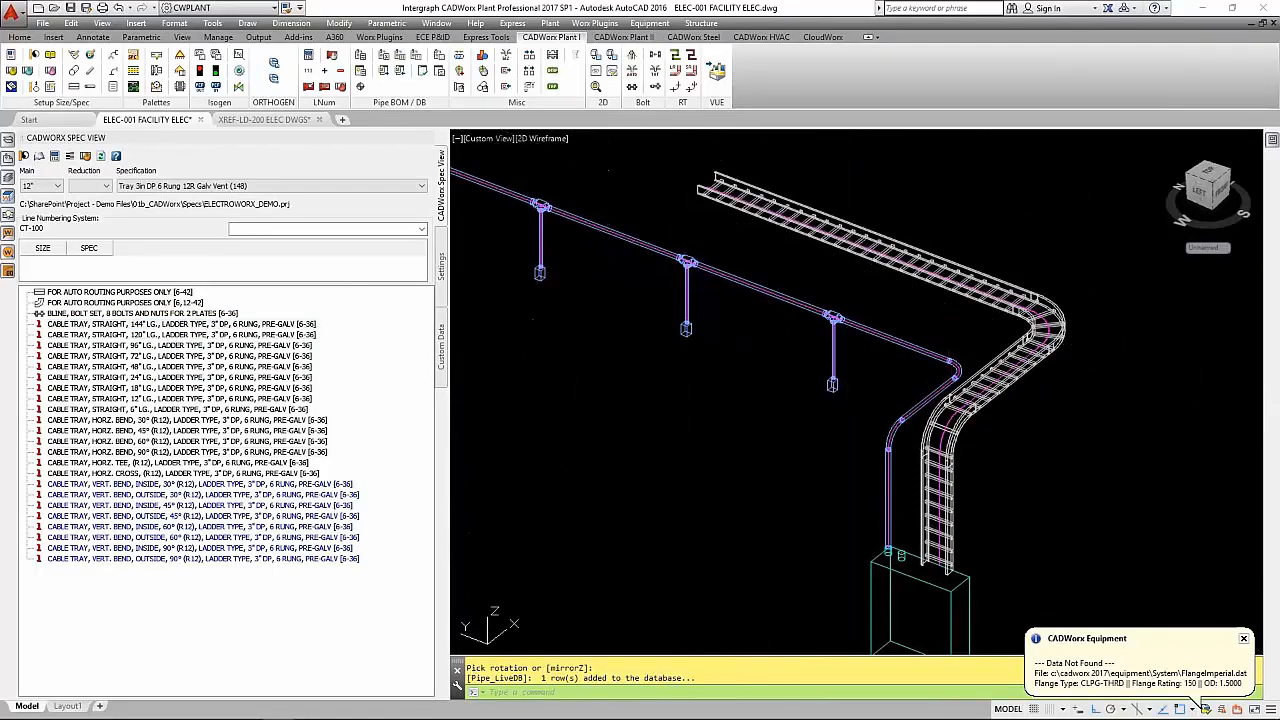
key("Return")
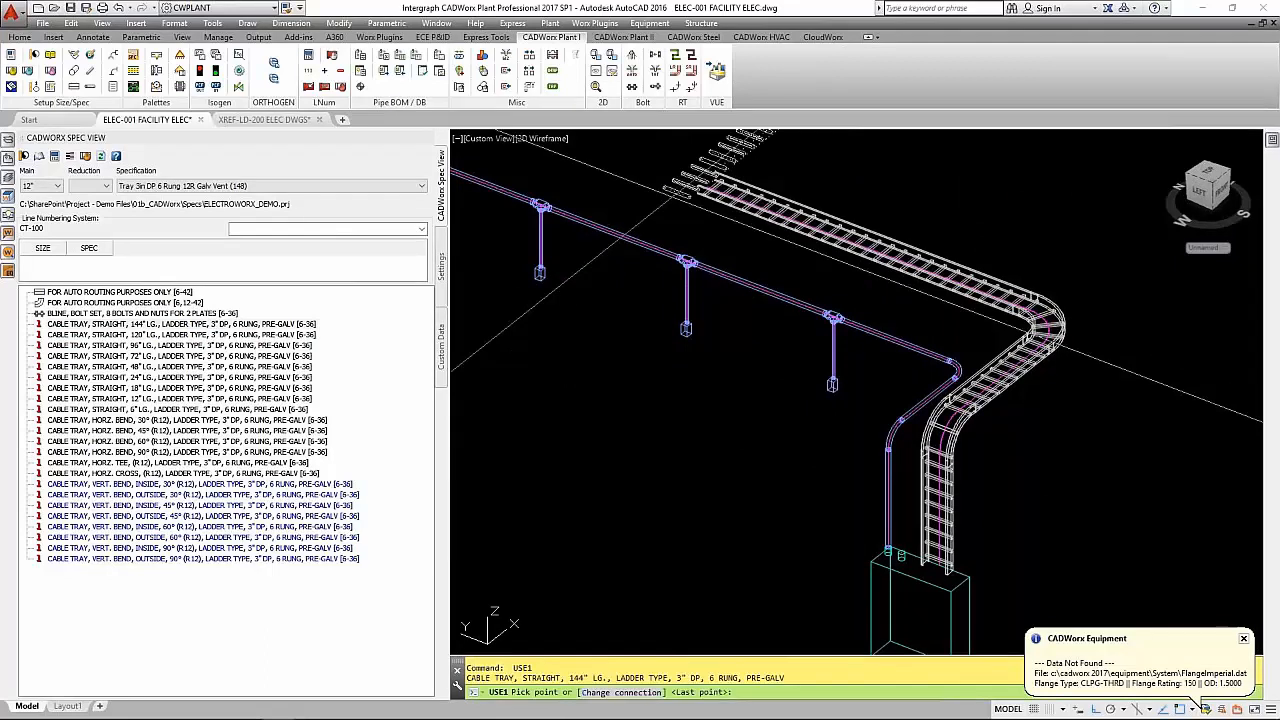
key("Return")
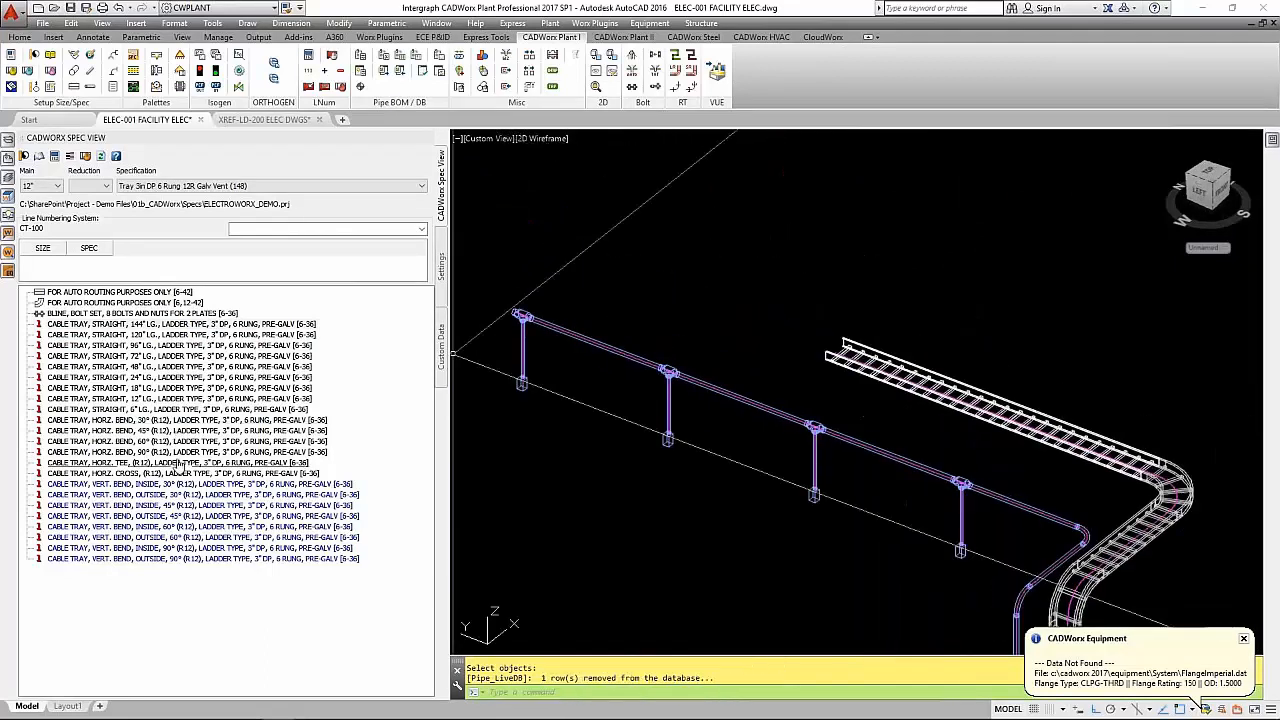
- Add a horizontal (R12) cable tray tee at the end of the 144" section, mirrored in Z with its branch facing away from the conduit
double_click(180, 463)
key("Return")
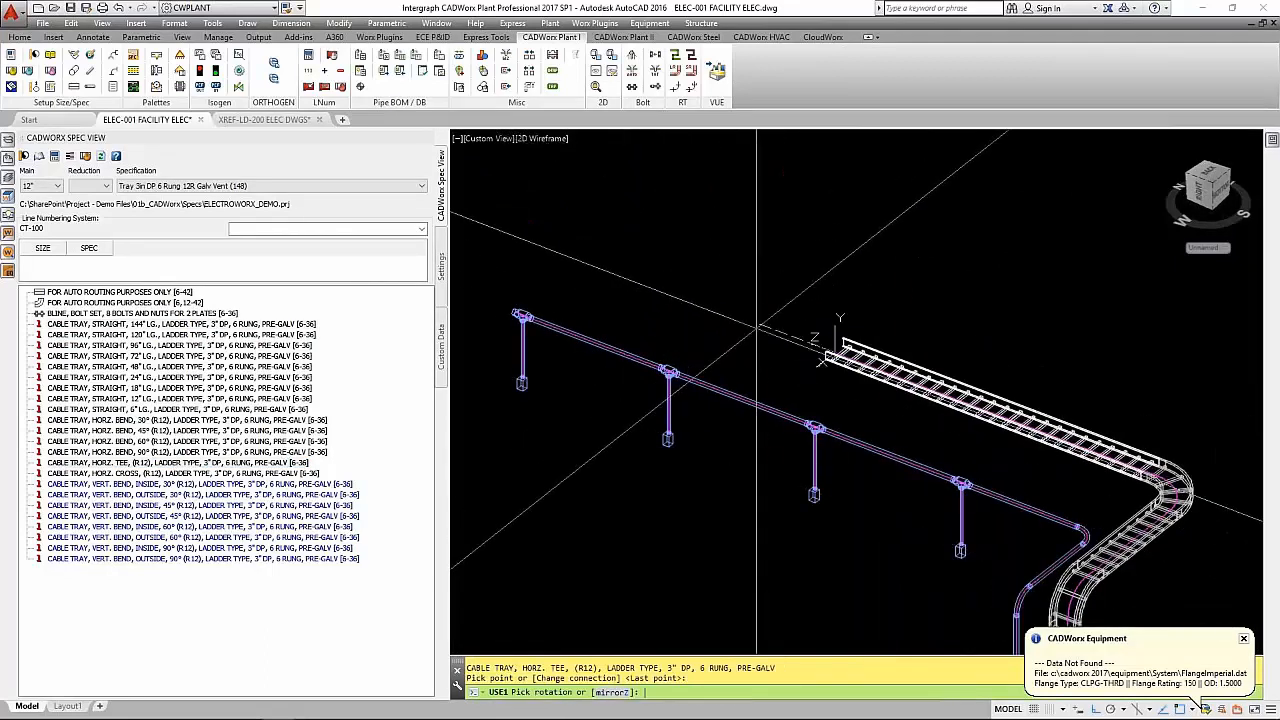
scroll(757, 335, "up", 4)
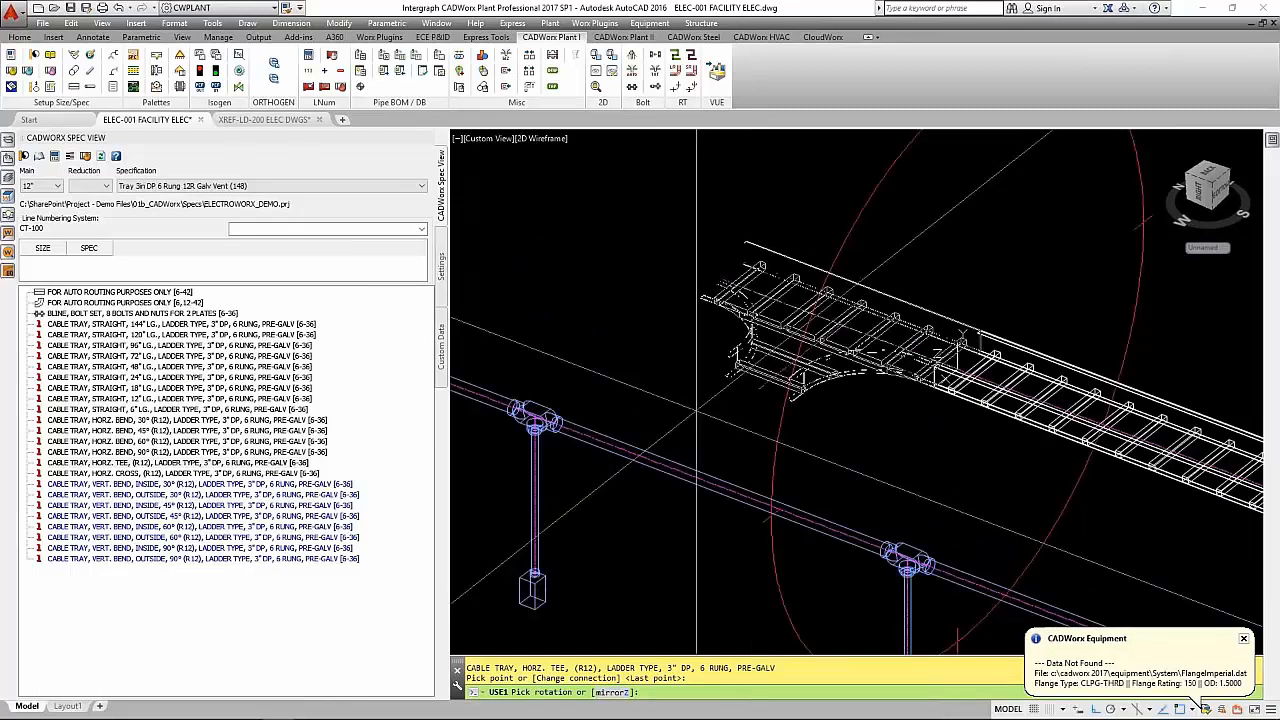
type("Z")
key("Return")
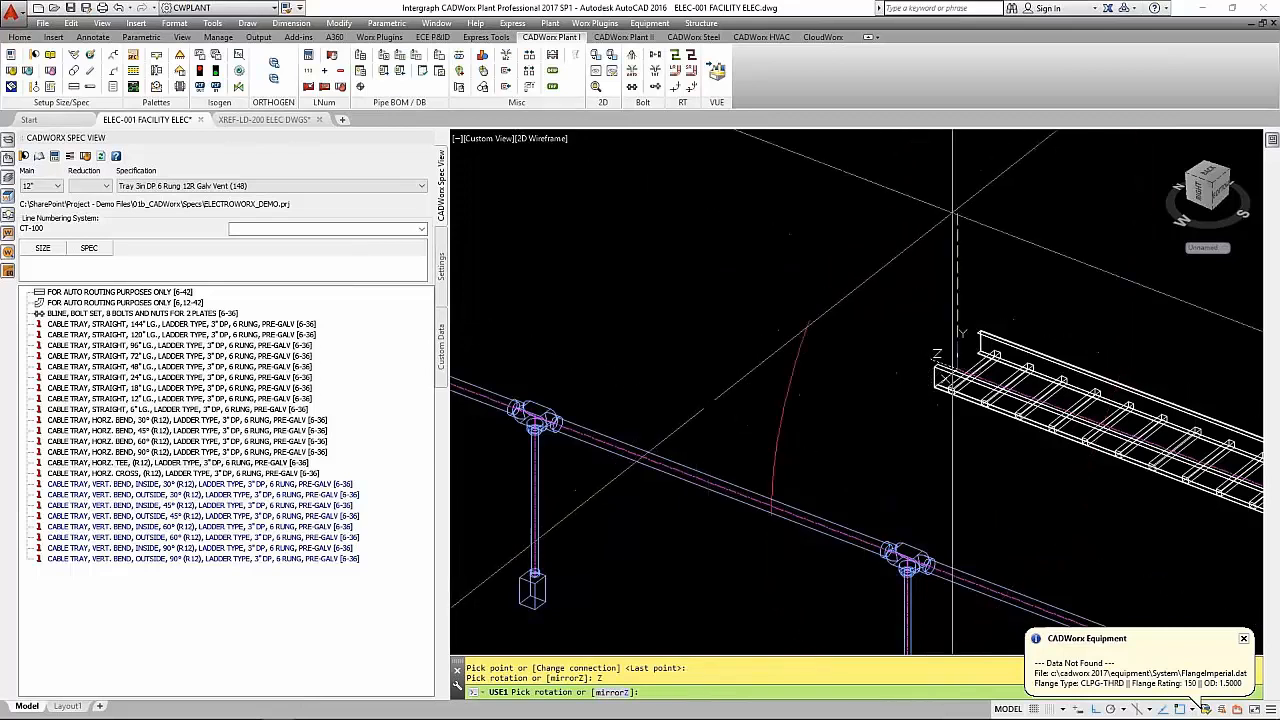
left_click(1008, 272)
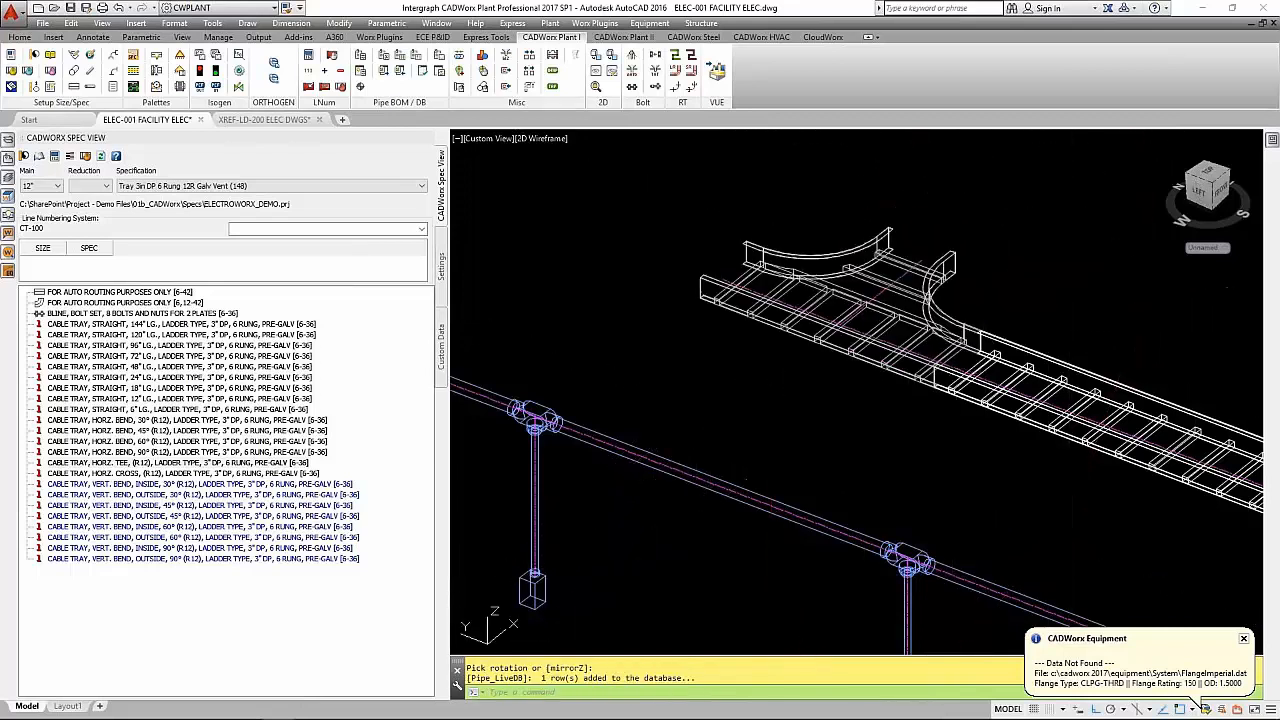
scroll(768, 411, "down", 4)
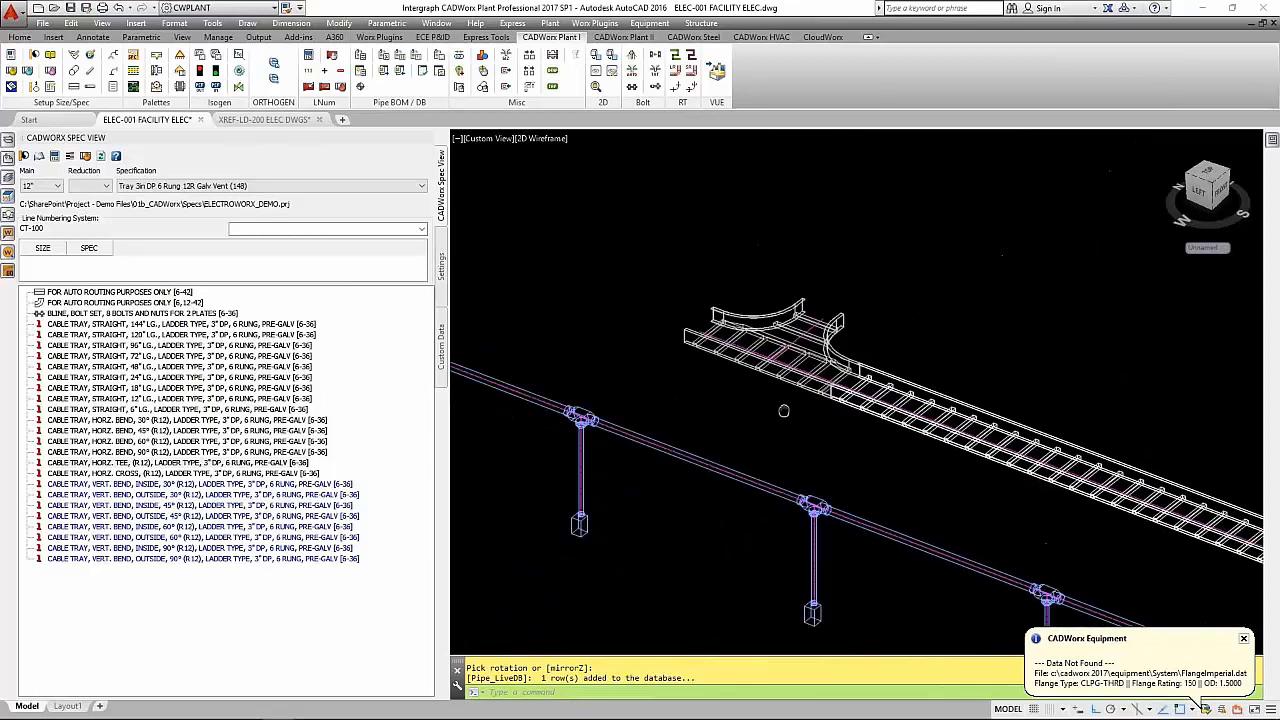
- Extend the cable tray from the tee's branch outlet with a 144" straight ladder section
double_click(186, 325)
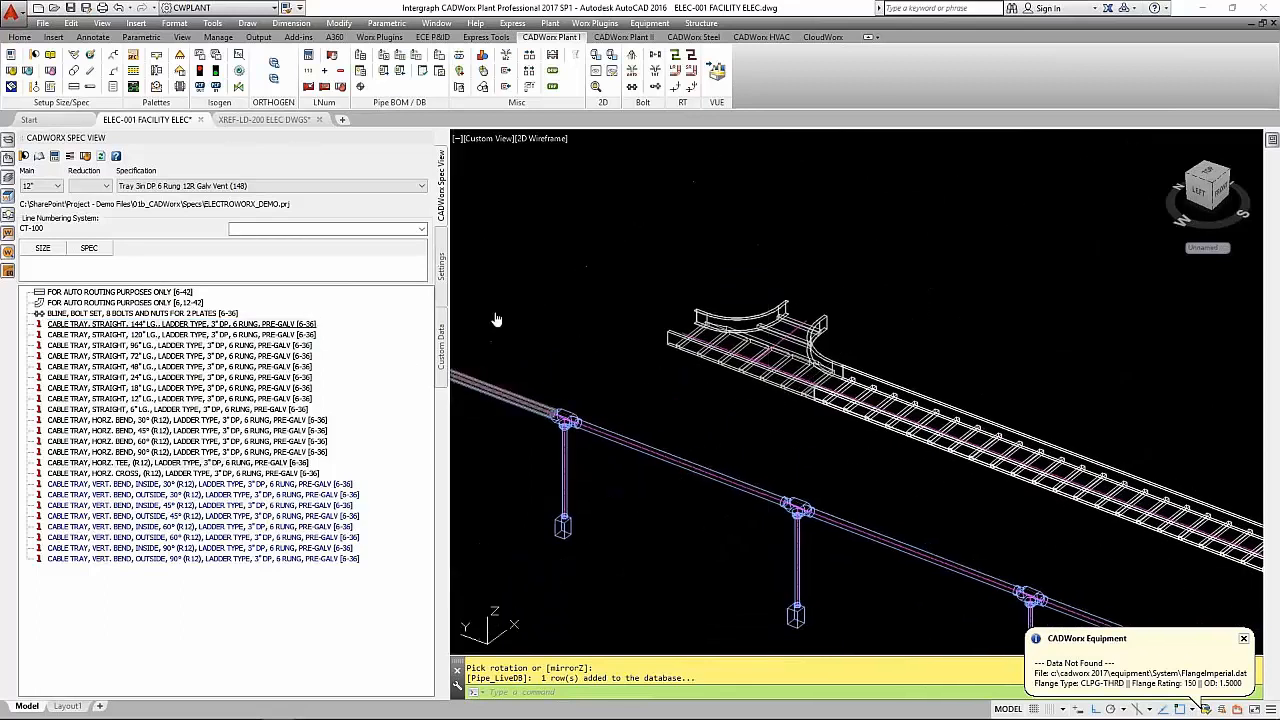
left_click(808, 302)
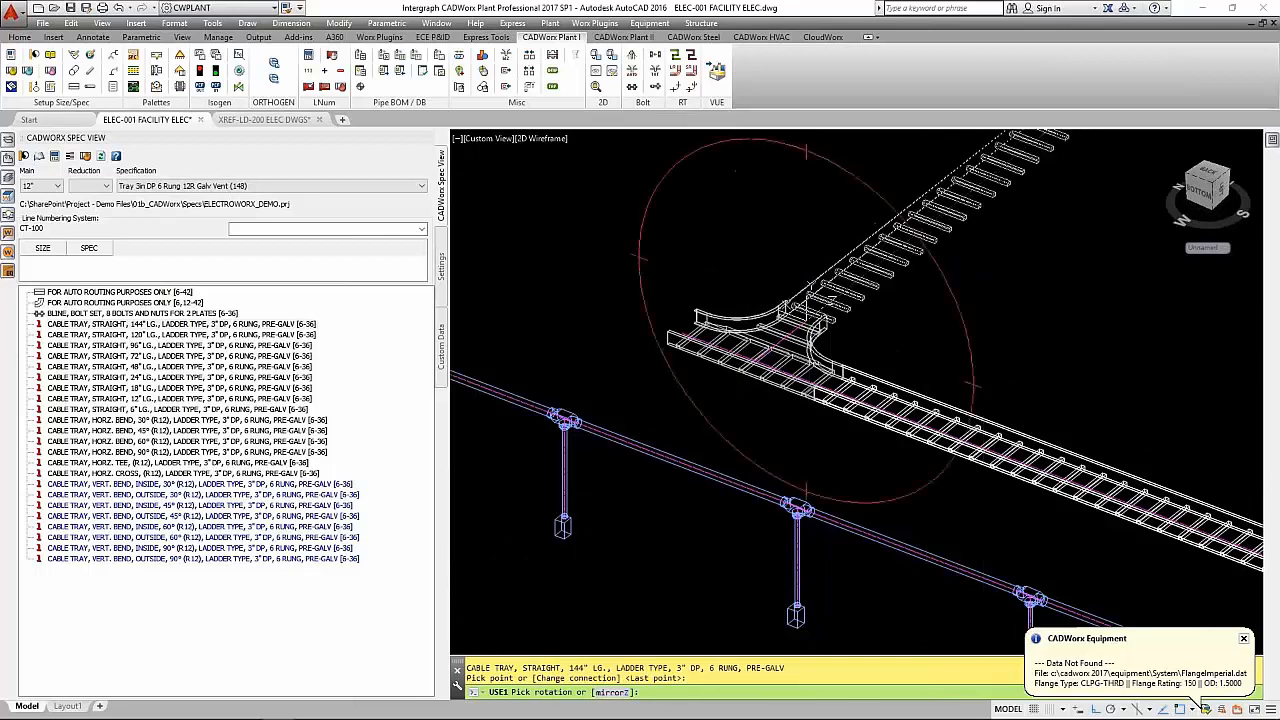
left_click(905, 238)
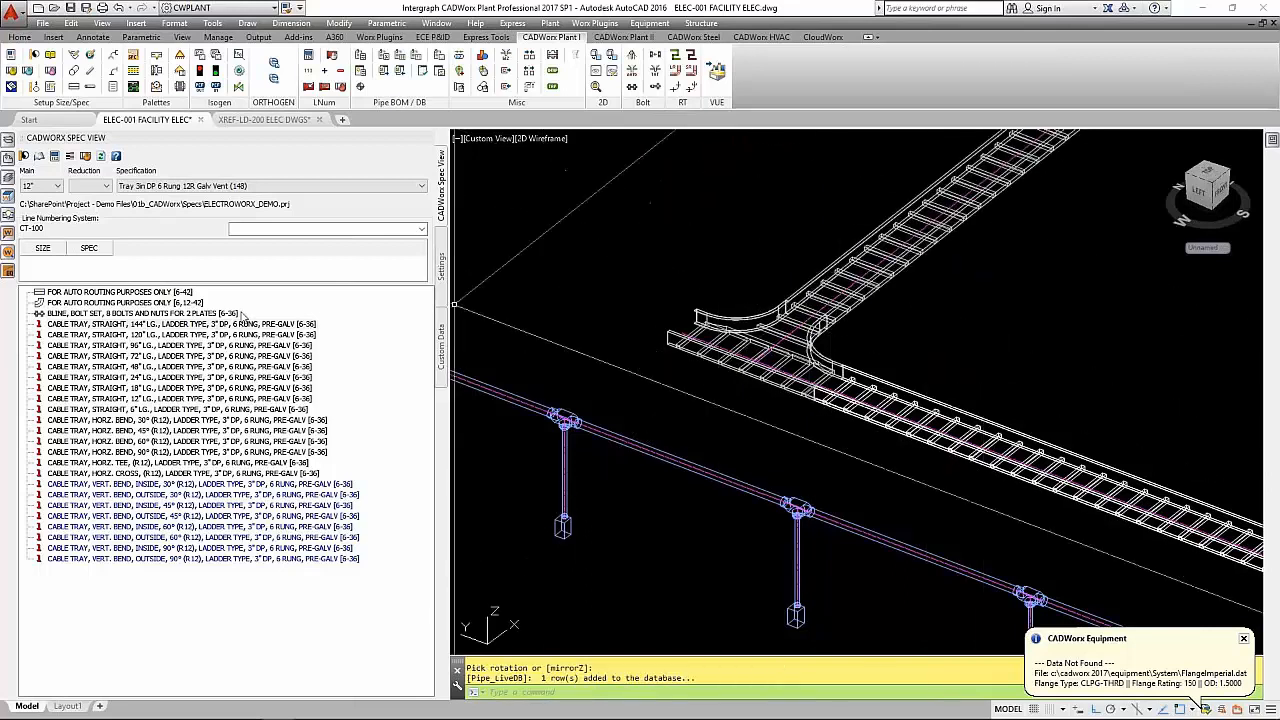
- Continue the tray run from the open straight-through end of the tee with a 96" straight ladder section
left_click(193, 347)
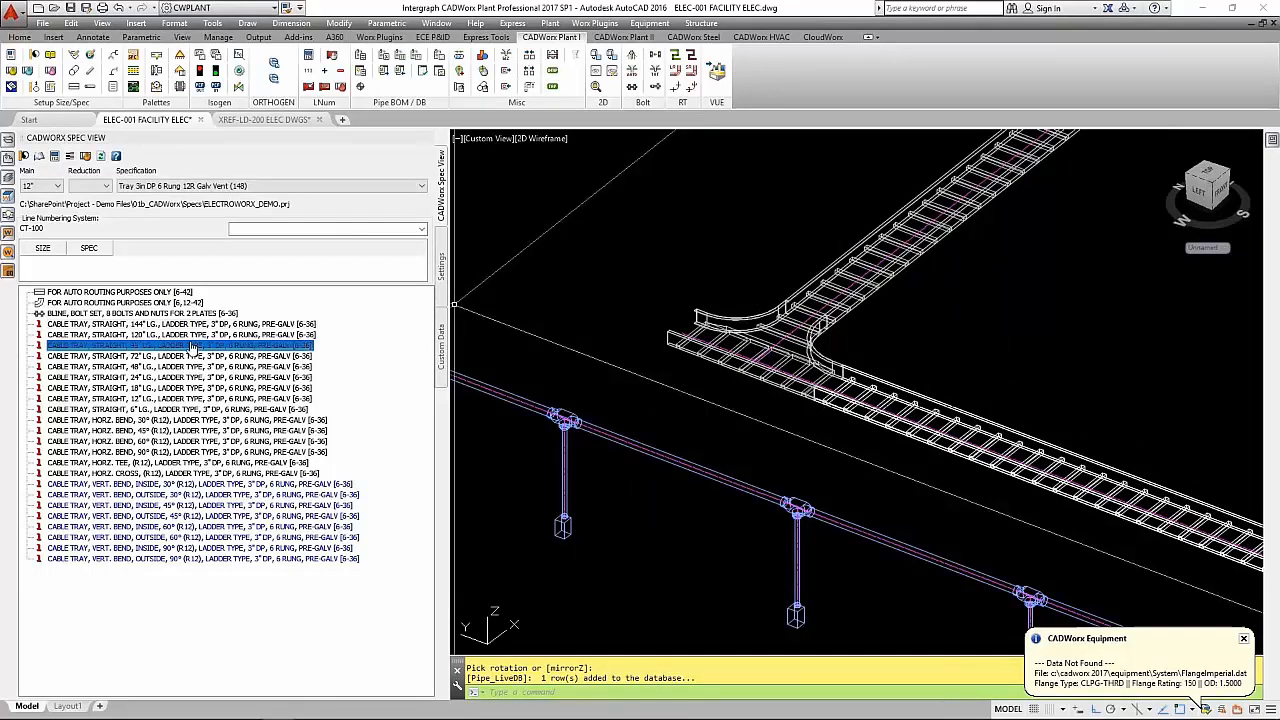
left_click(676, 322)
left_click(686, 300)
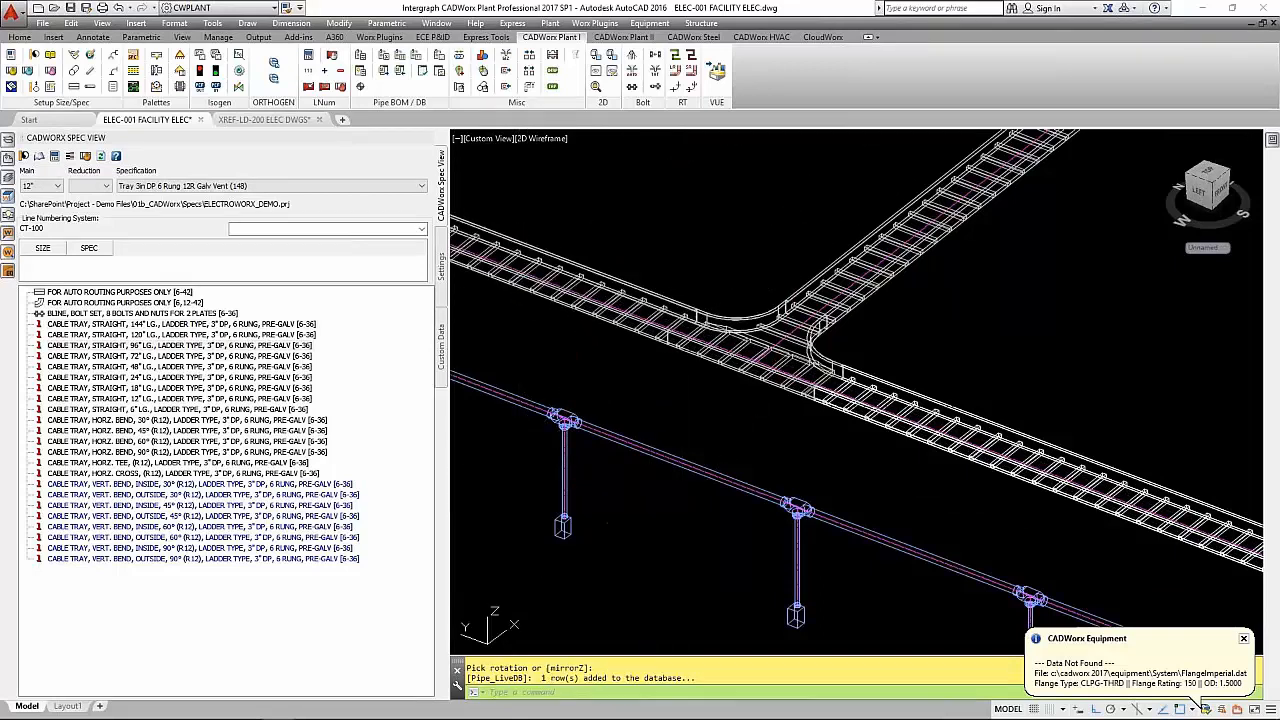
- Switch the whole conduit and tray model to the Realistic visual style and dismiss the CADWorx Equipment notification
scroll(700, 340, "down", 5)
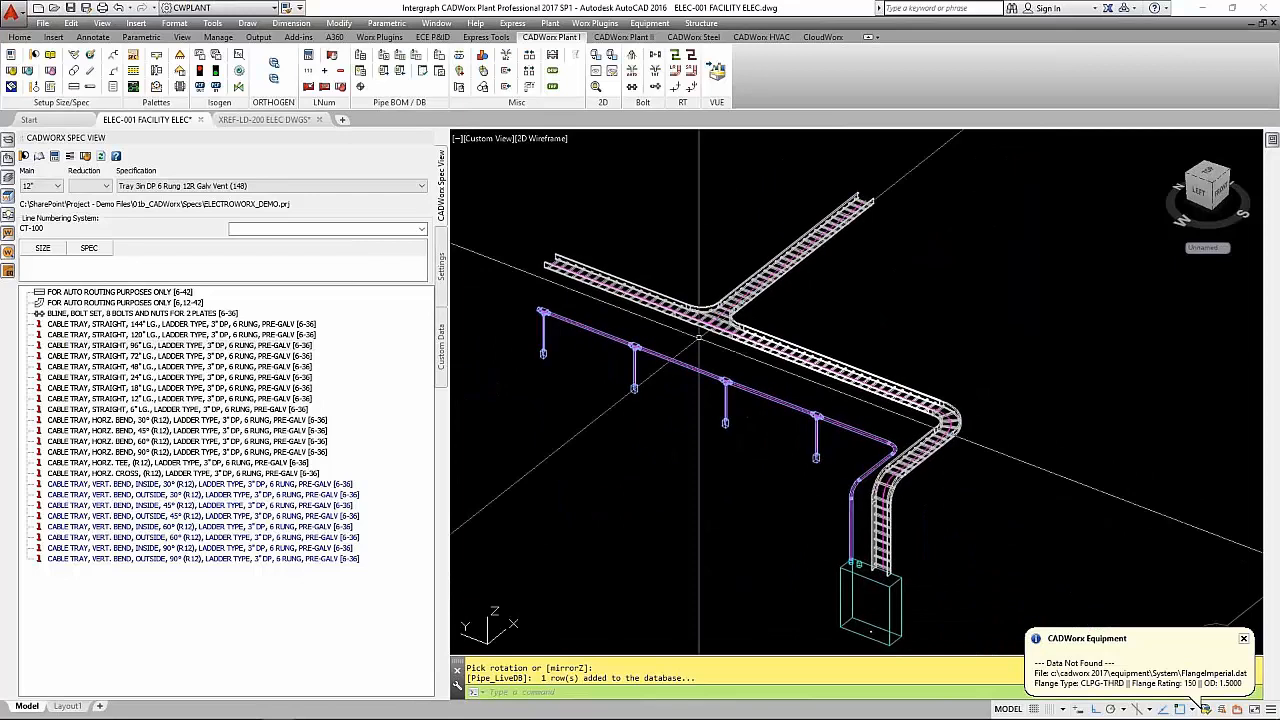
middle_click_drag(698, 338, 723, 316)
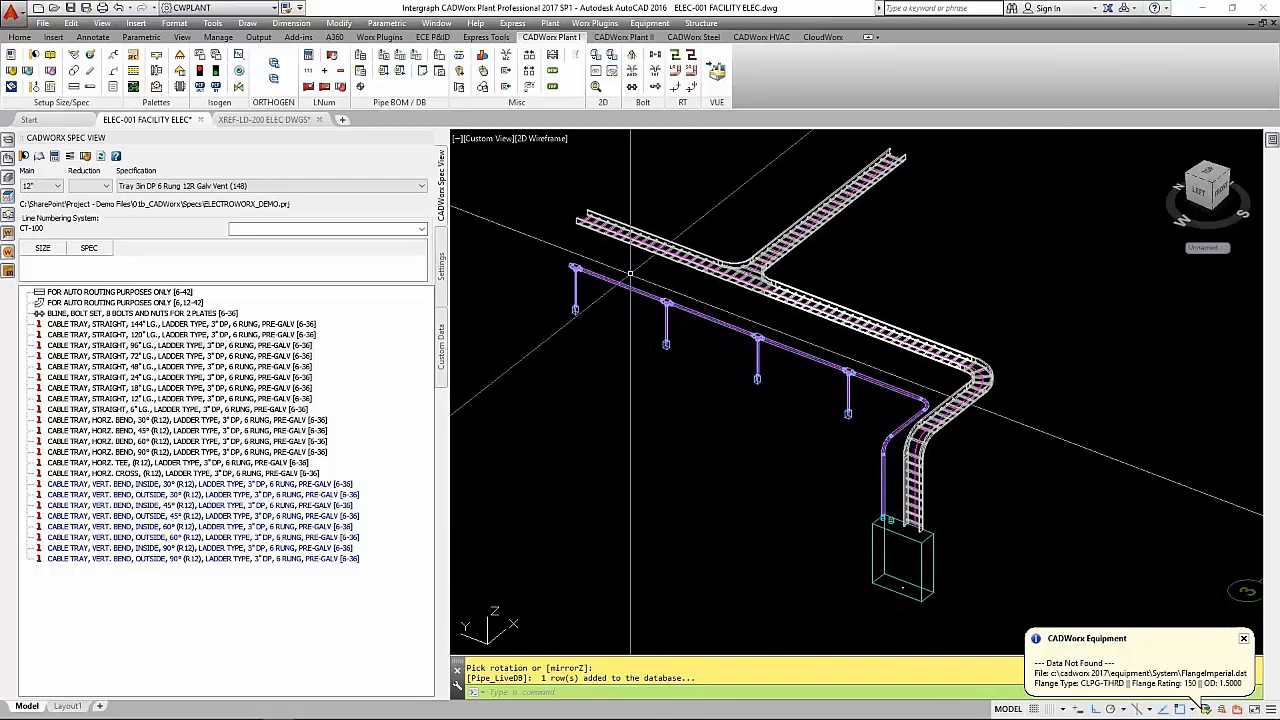
type("vs")
key("Return")
type("r")
key("Return")
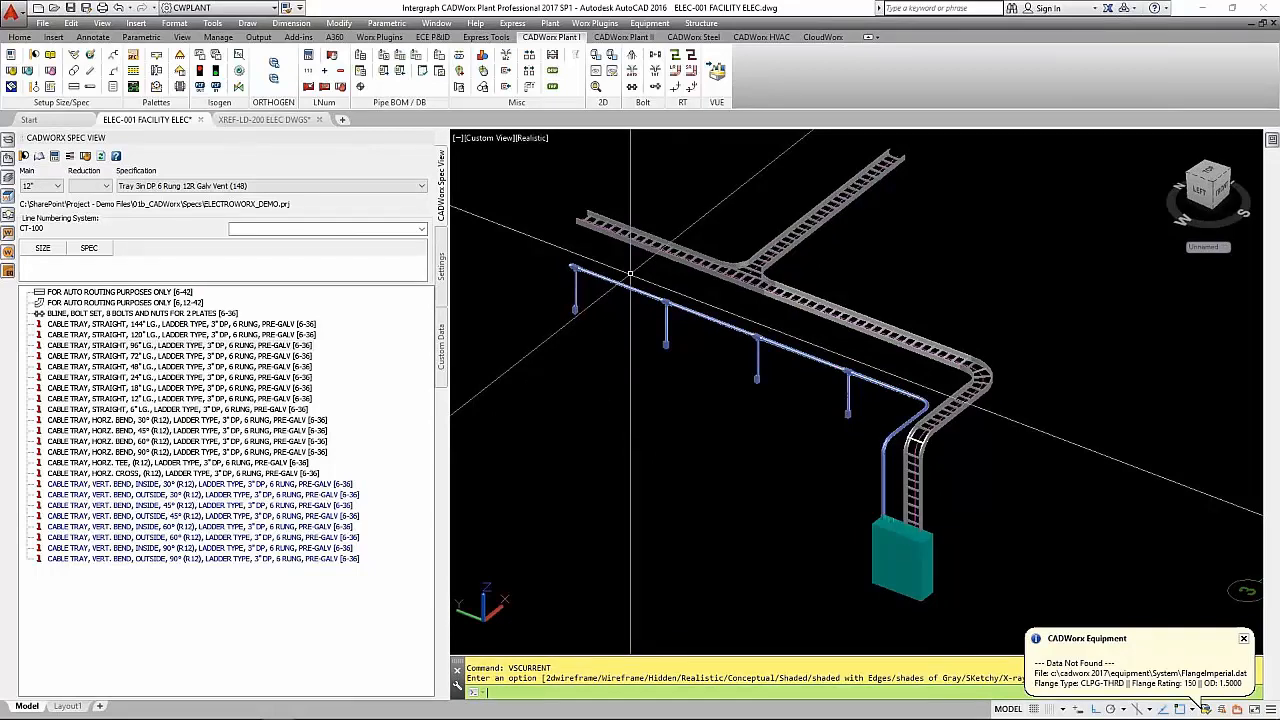
left_click(1245, 640)
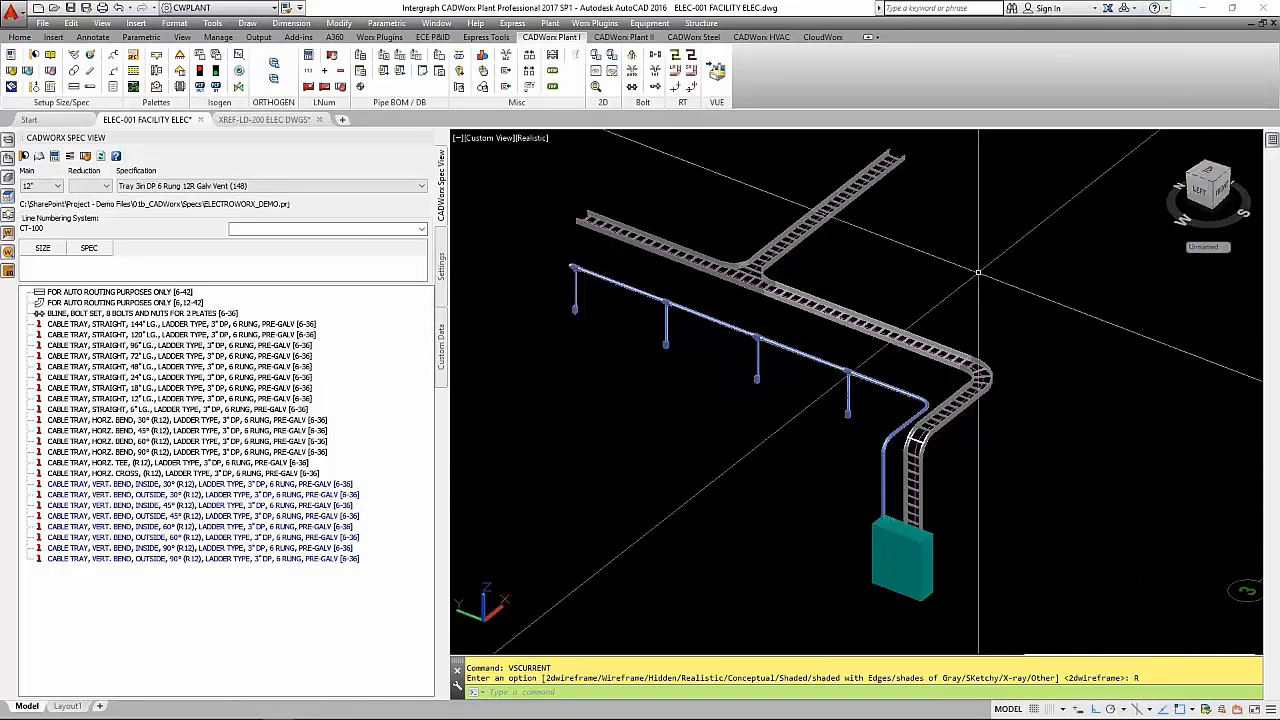
- Hide the spec list and examine the whole facility layout in the home view and from the top
left_click(427, 139)
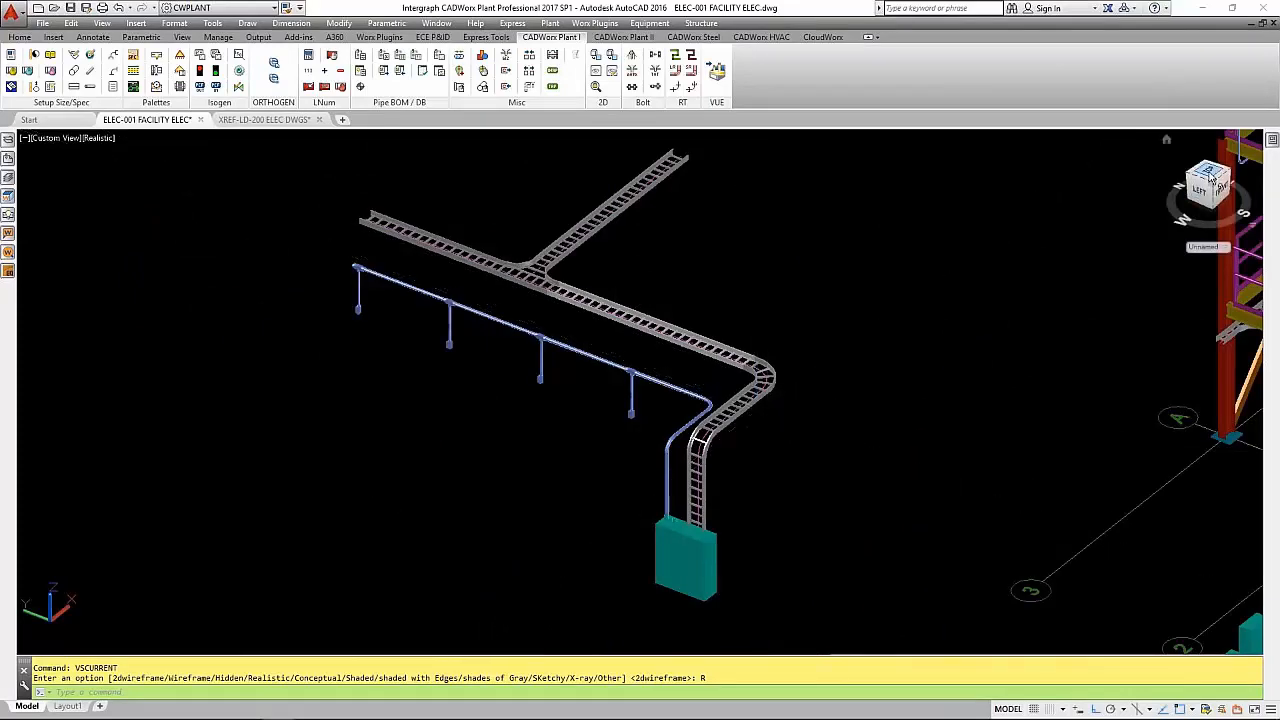
left_click(1166, 139)
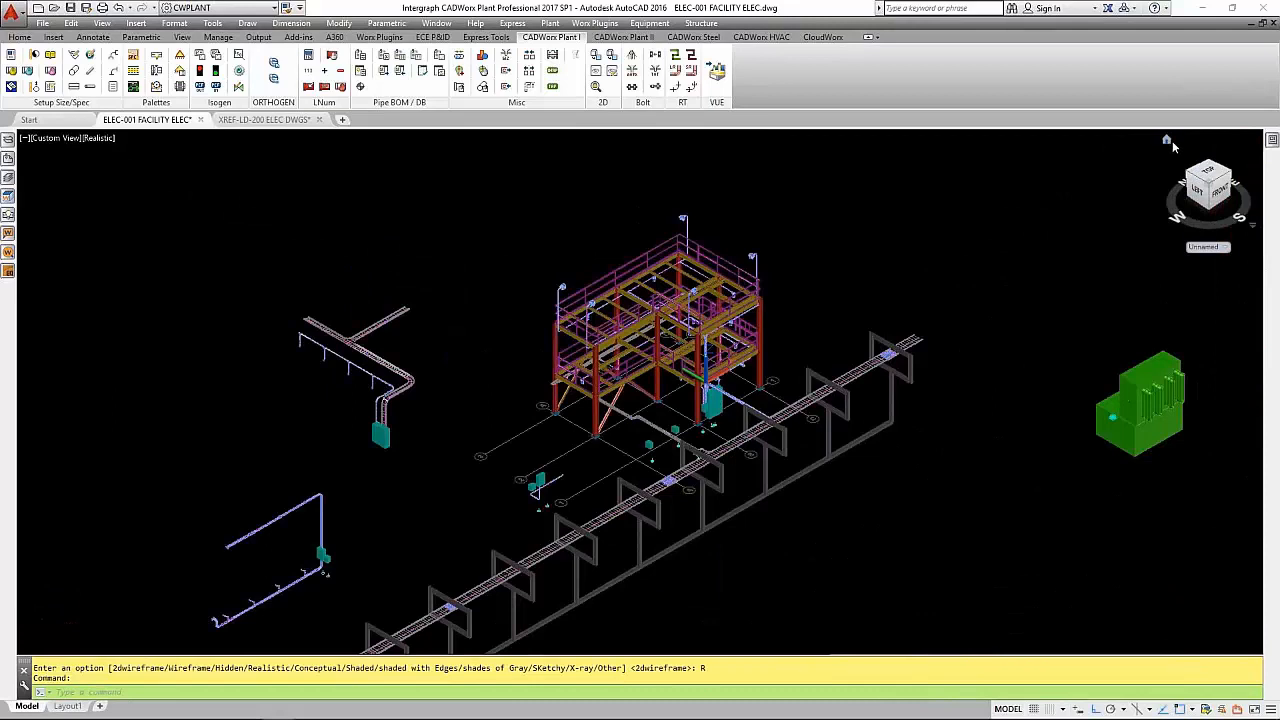
left_click(1205, 172)
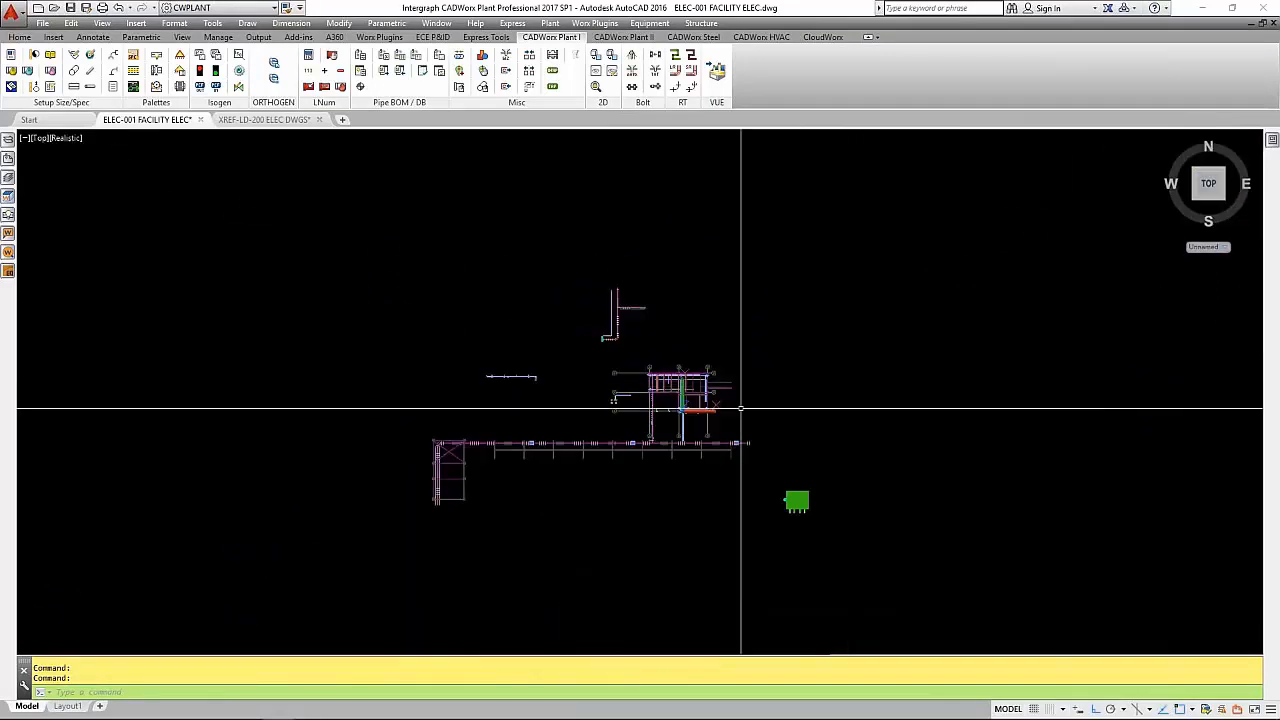
scroll(585, 373, "up", 2)
scroll(585, 373, "up", 1)
scroll(585, 373, "down", 1)
scroll(586, 371, "up", 2)
scroll(586, 371, "down", 2)
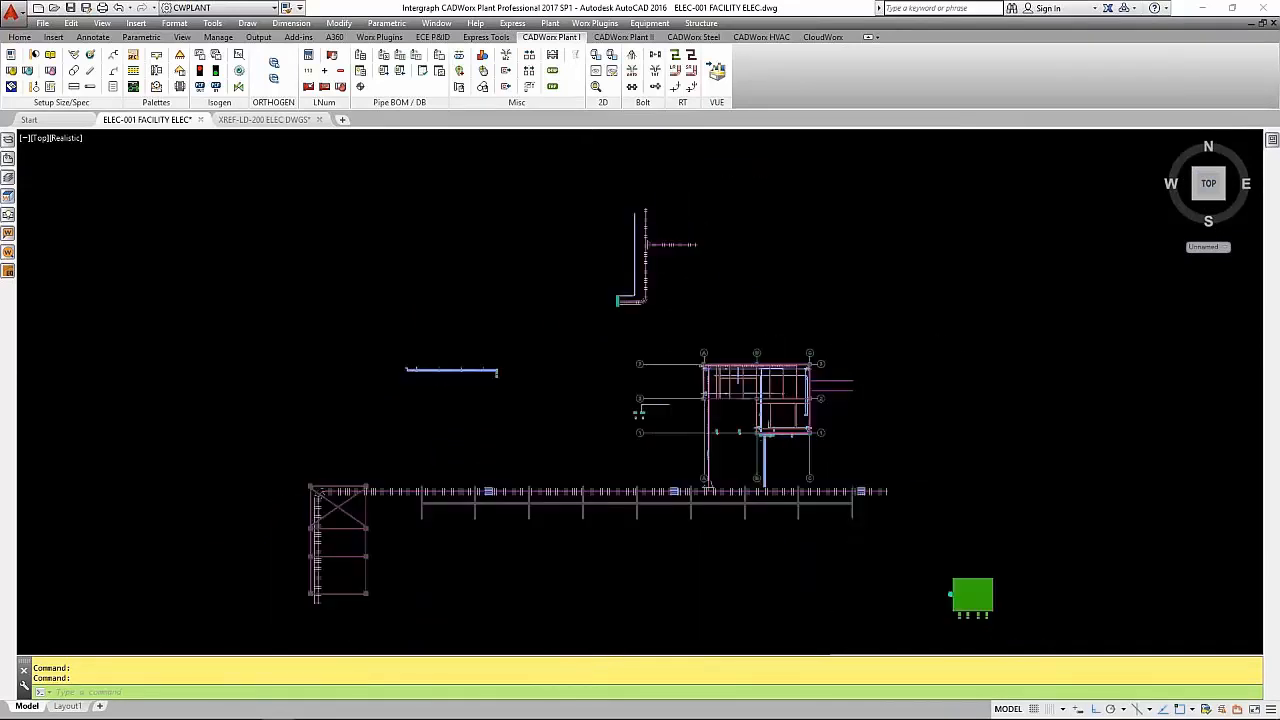
middle_click_drag(591, 368, 594, 347)
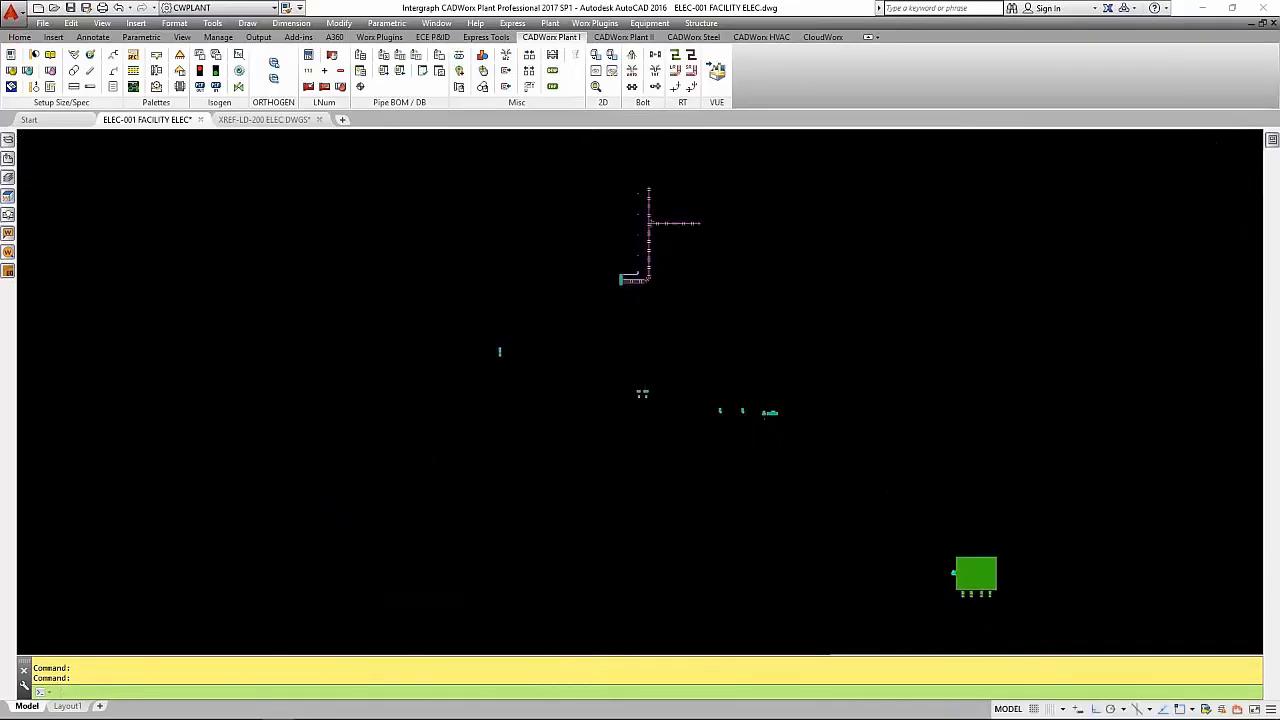
right_click(1172, 150)
left_click(1183, 220)
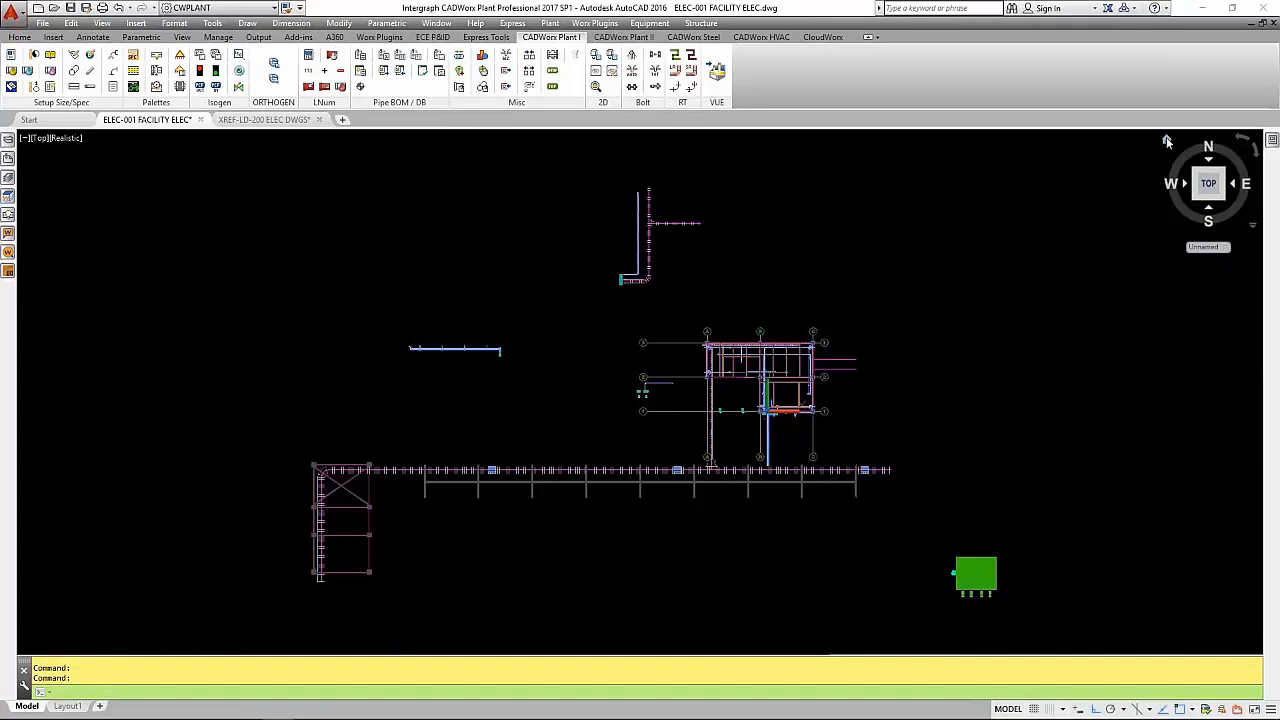
- Erase the separate conduit, control panel and cable tray assembly north of the facility structure in the top view
type("e")
key("Return")
left_click(589, 300)
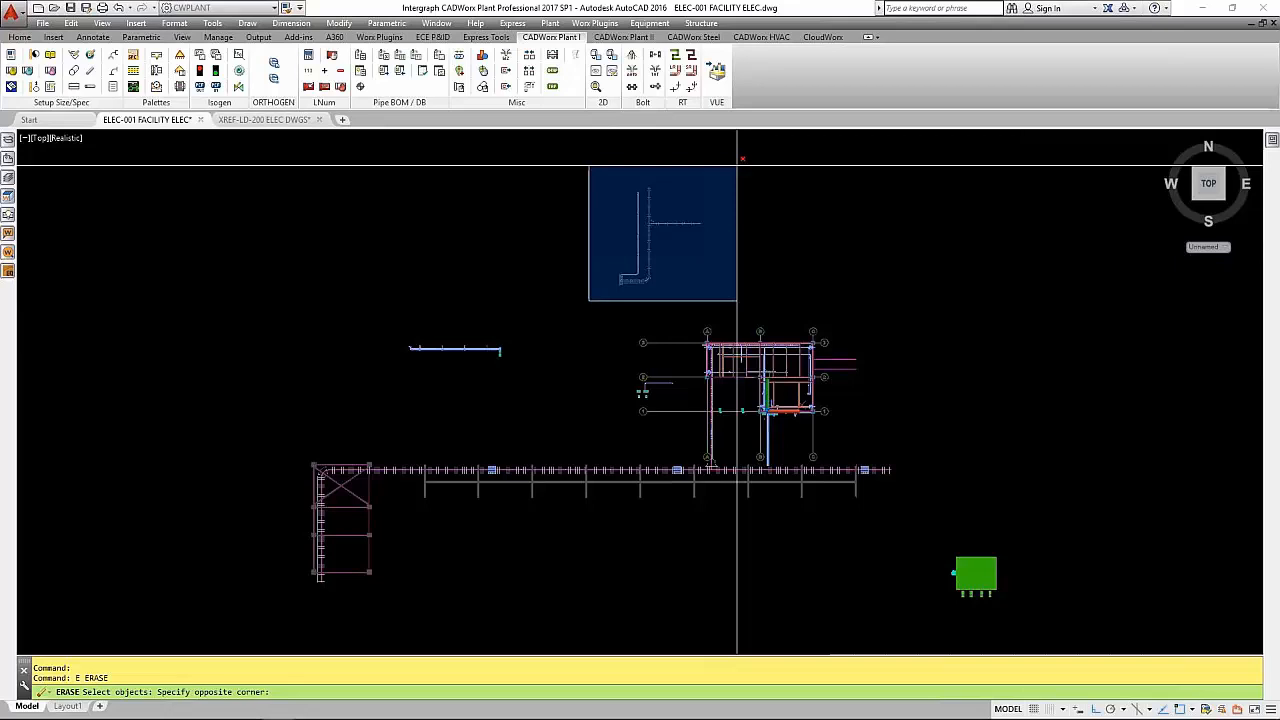
left_click(737, 165)
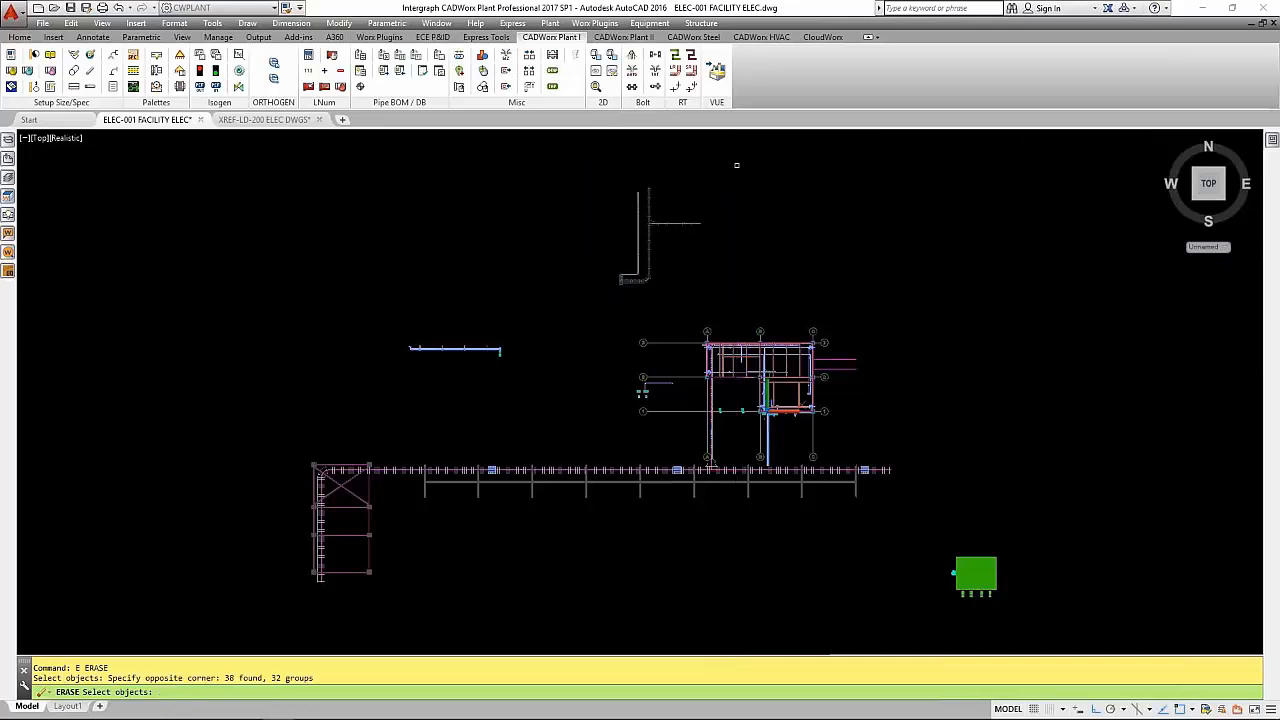
key("Return")
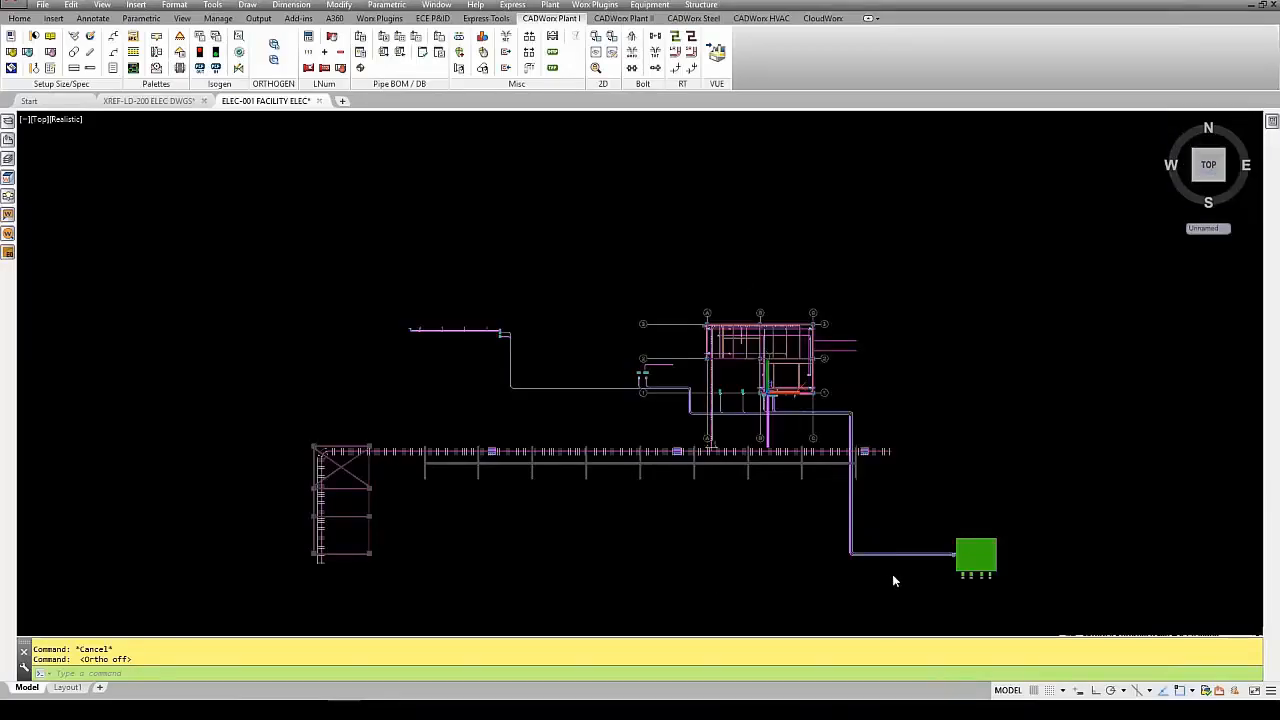
- Isolate the cable tray lines CT-100 and CT-200 in the 3D facility model using Line View
middle_click_drag(801, 524, 862, 366, "shift")
scroll(866, 355, "up", 5)
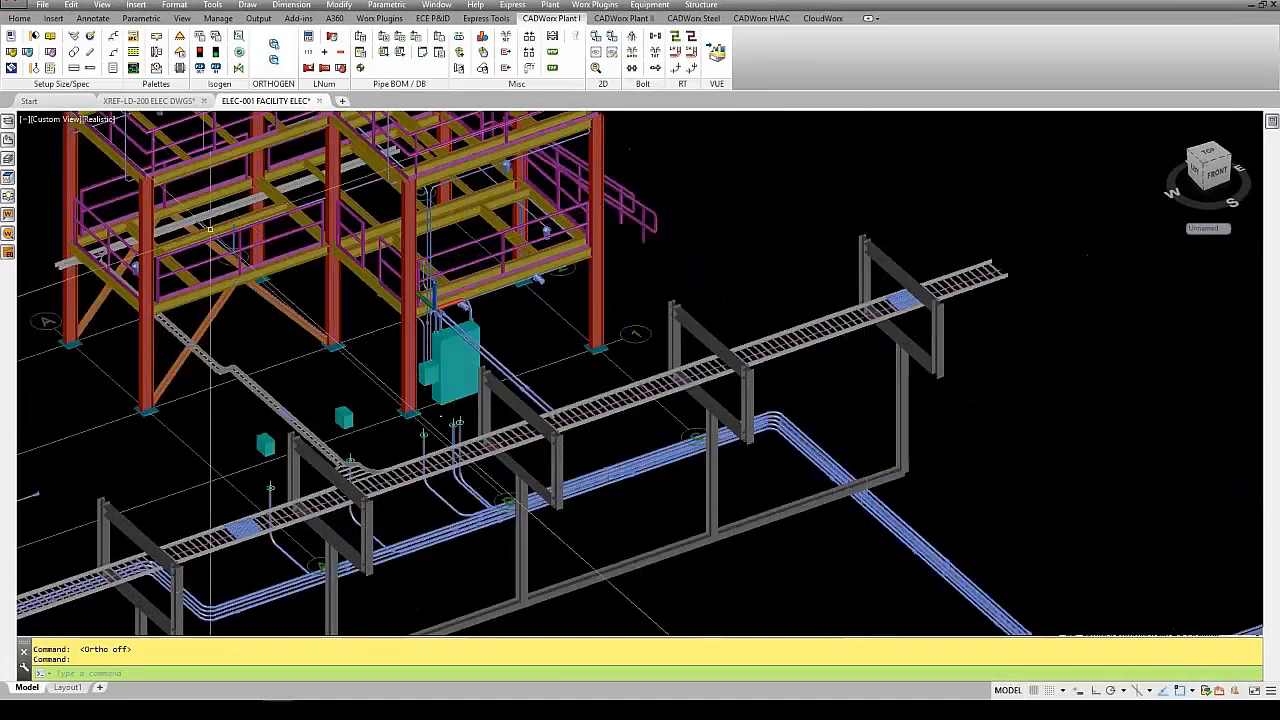
left_click(8, 197)
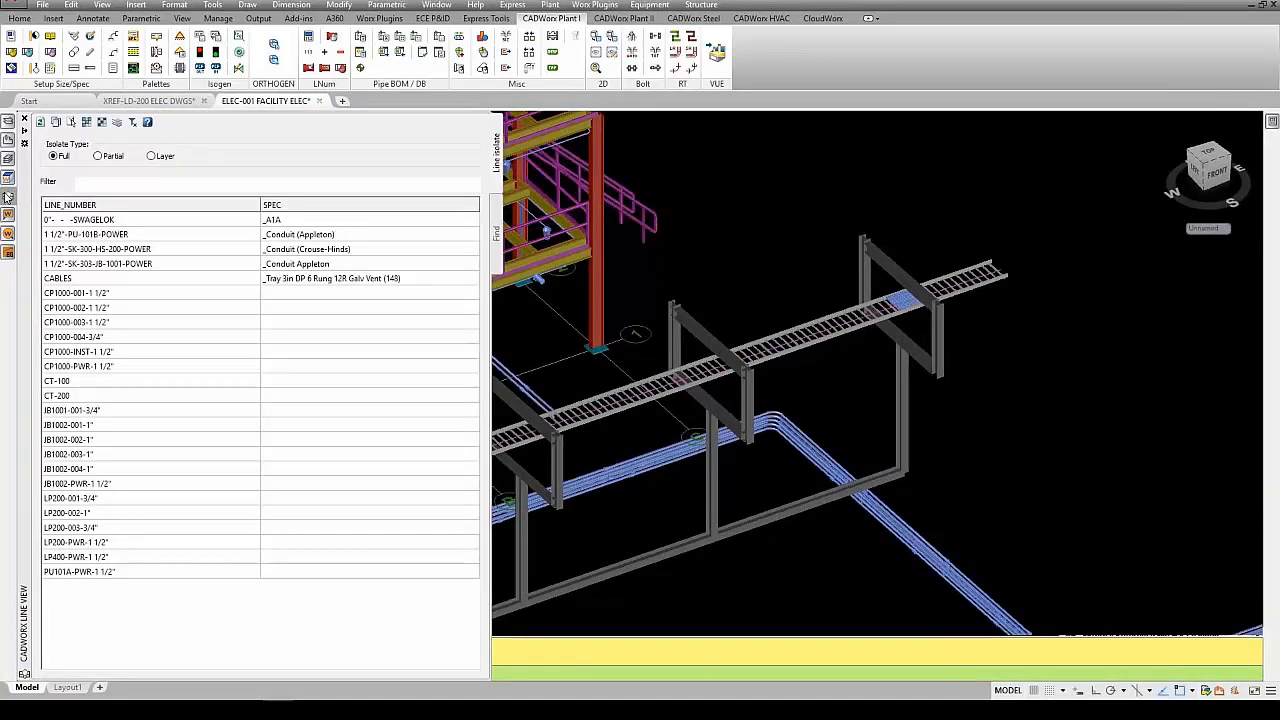
left_click(108, 295)
left_click(107, 310, "ctrl")
left_click(108, 325, "ctrl")
left_click(96, 383)
left_click(90, 398, "ctrl")
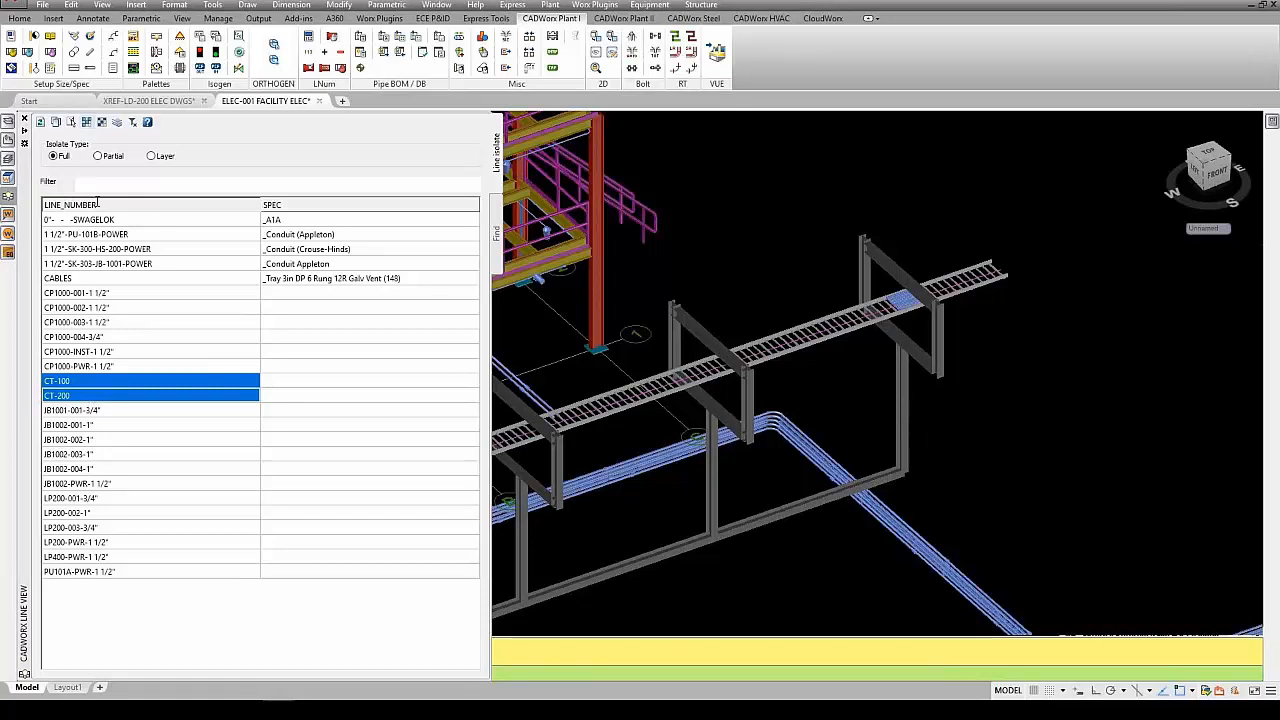
right_click(127, 382)
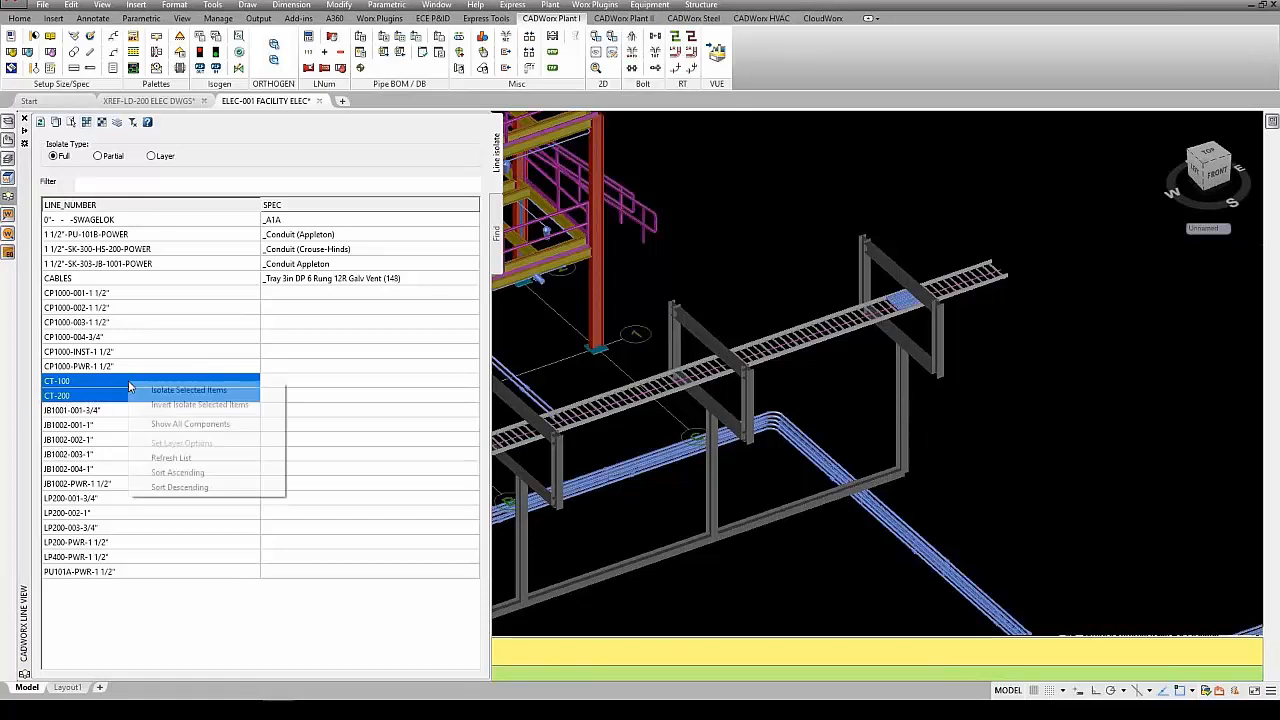
left_click(198, 390)
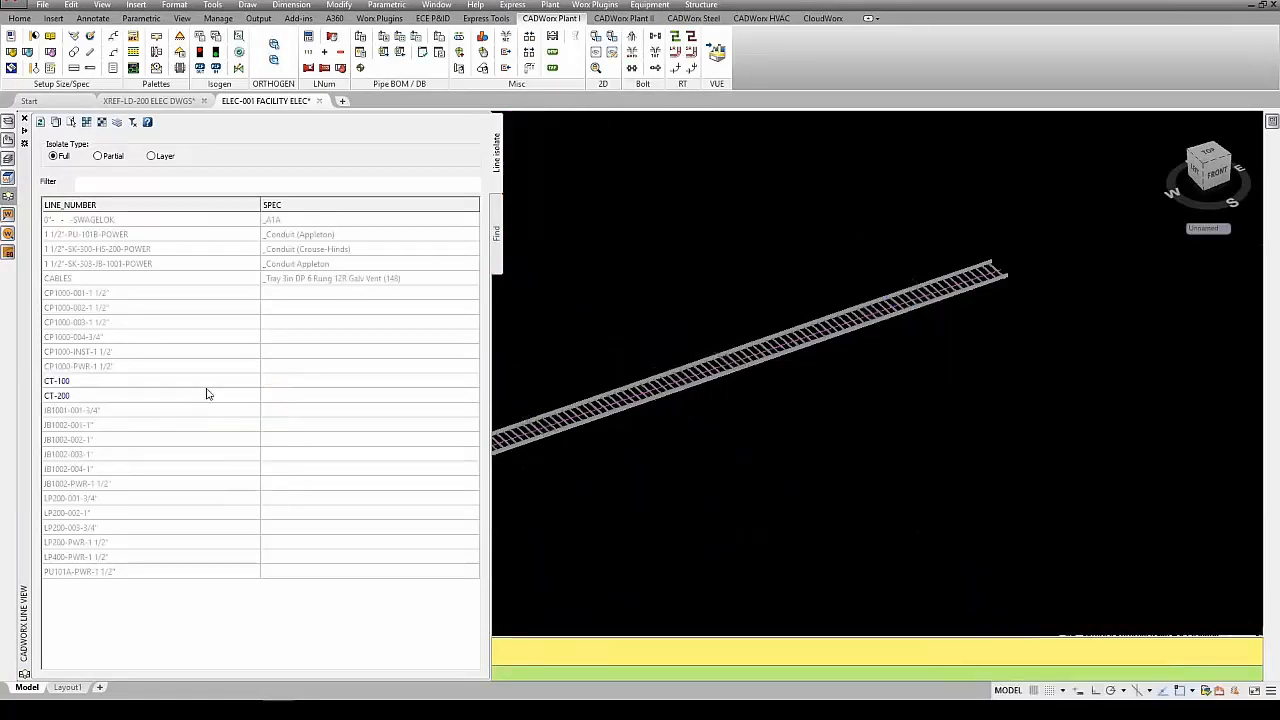
- Inspect the component details of a straight tray section on line CT-200 and one on line CT-100
scroll(885, 443, "down", 6)
middle_click_drag(794, 500, 915, 364)
scroll(910, 293, "up", 3)
mouse_move(820, 322)
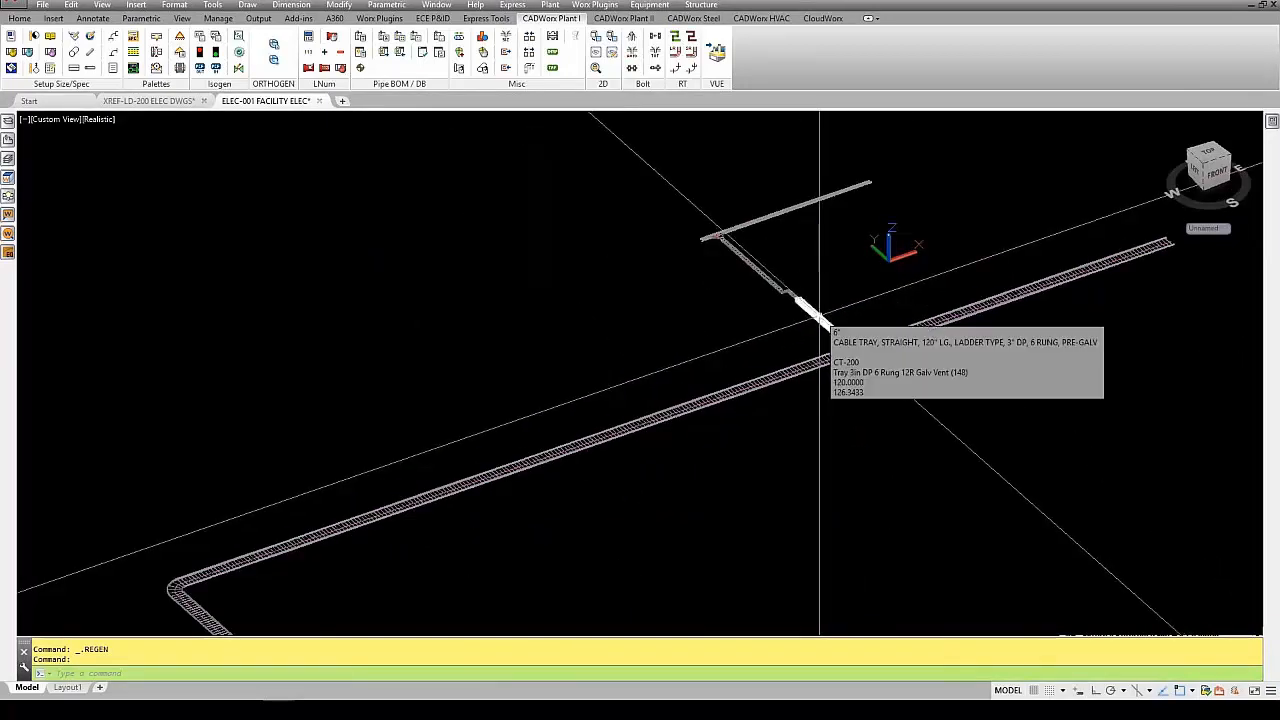
mouse_move(907, 329)
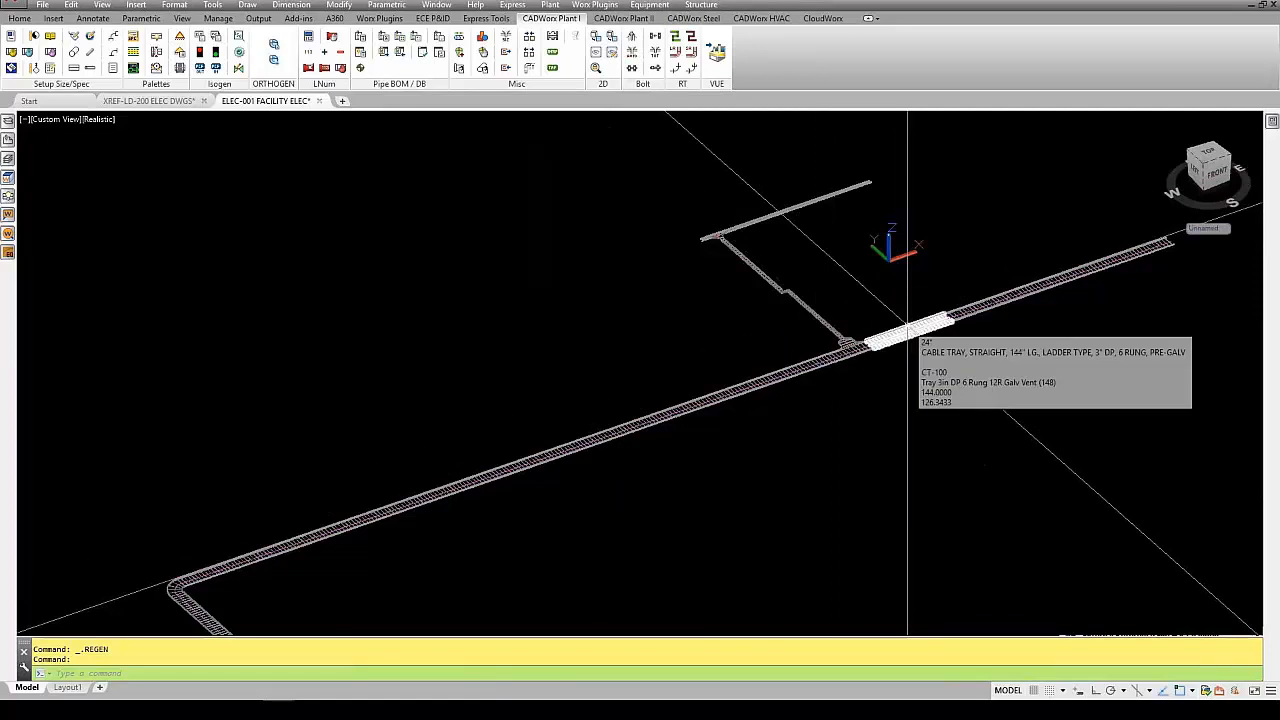
scroll(630, 372, "down", 2)
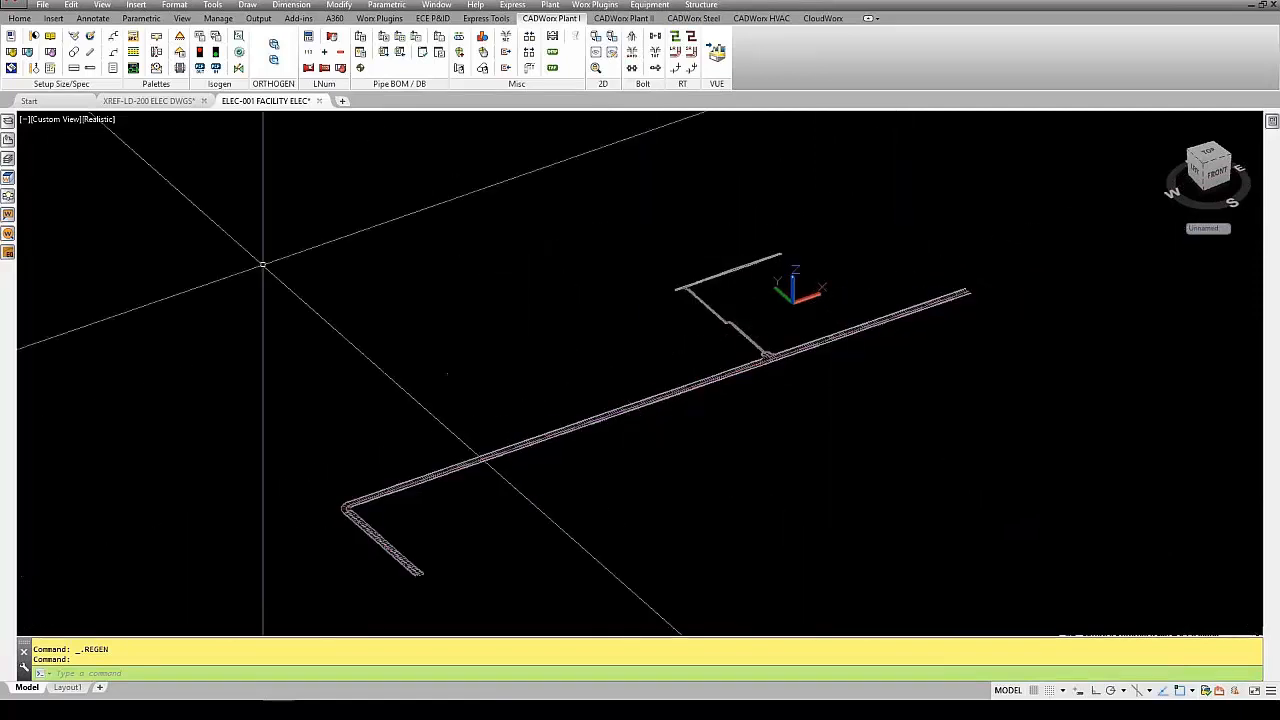
- Isolate the CP1000 conduit lines, from CP1000-001-1 1/2" through CP1000-PWR-1 1/2", and review their routing
mouse_move(12, 197)
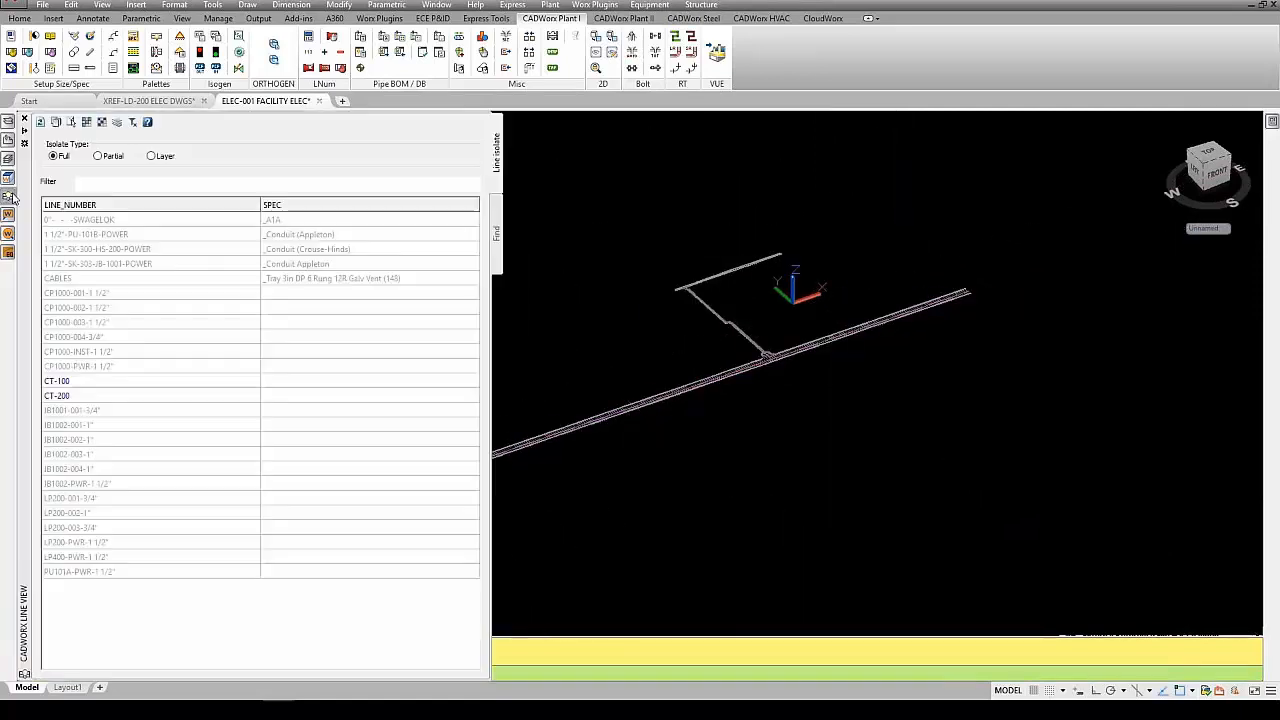
left_click_drag(106, 297, 106, 366)
right_click(109, 369)
left_click(150, 372)
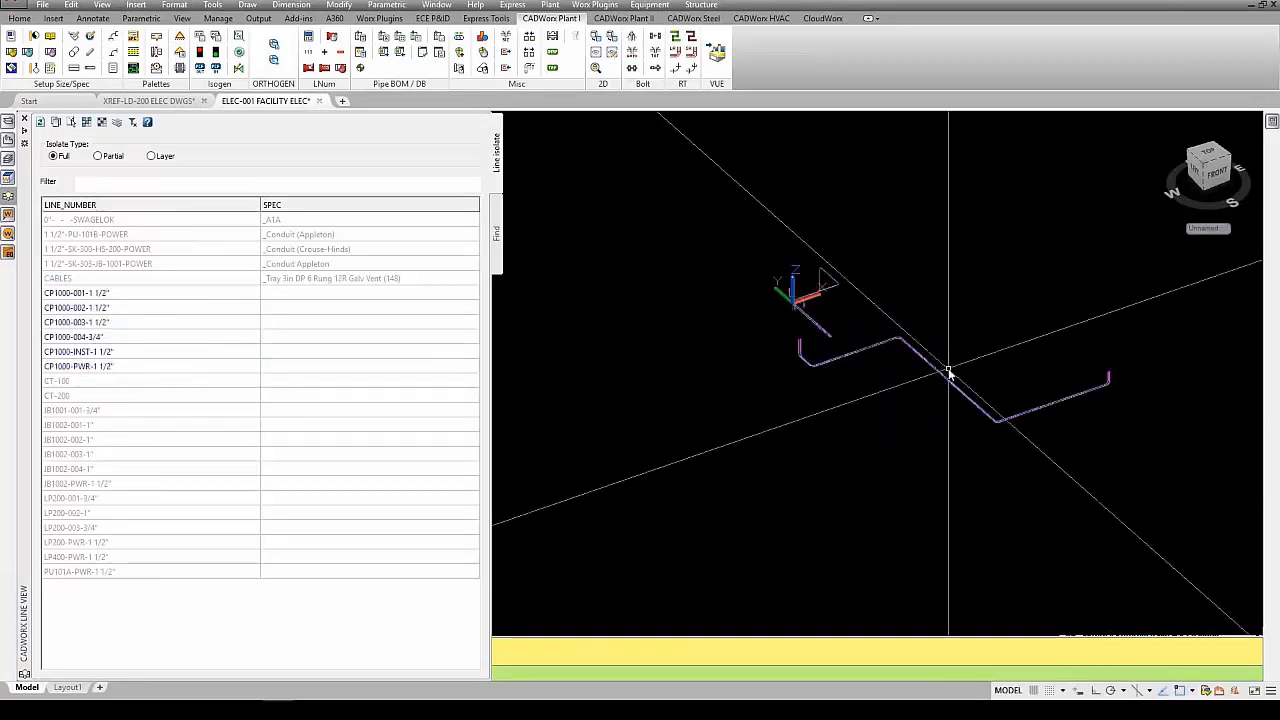
scroll(922, 280, "up", 5)
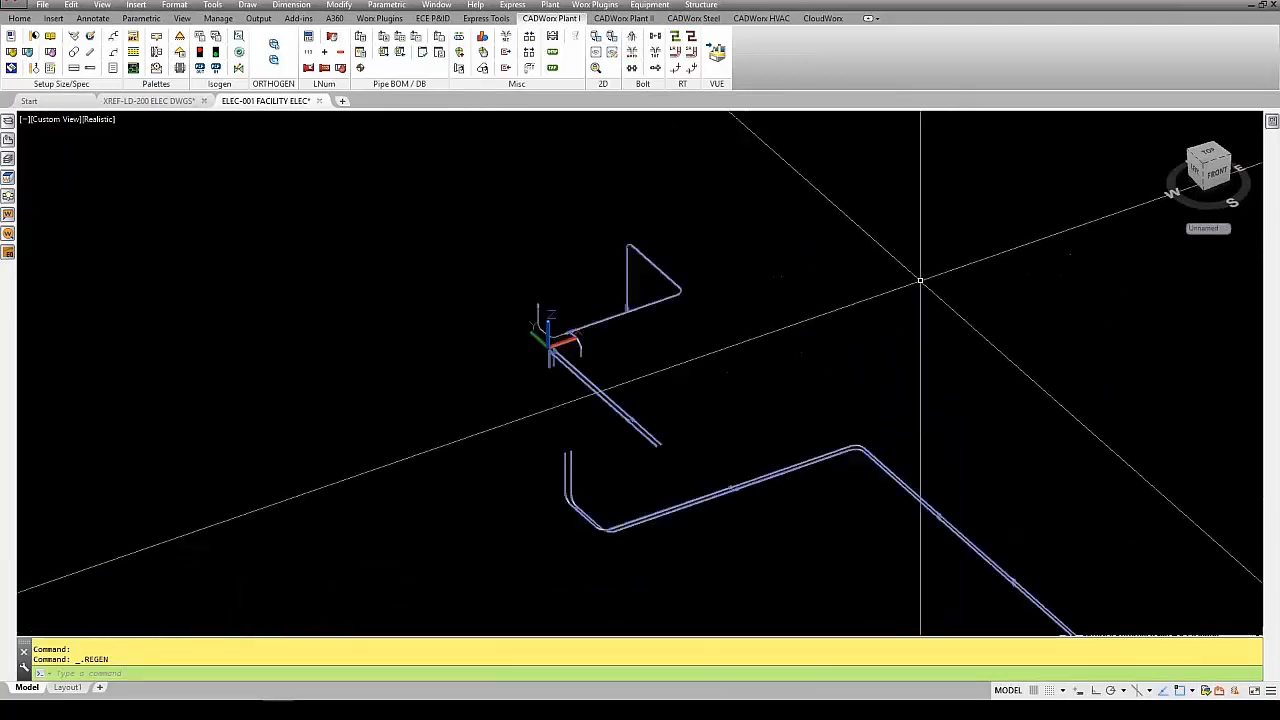
scroll(495, 323, "down", 4)
scroll(513, 365, "up", 4)
scroll(513, 365, "down", 2)
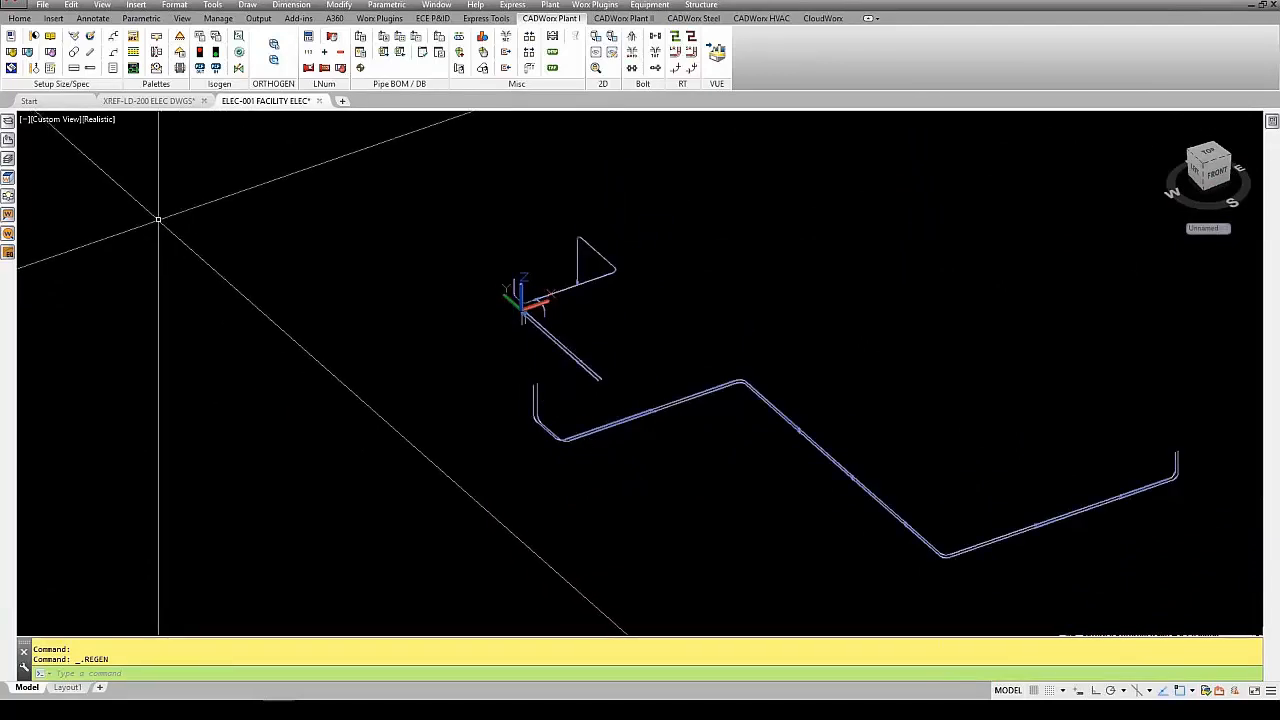
- Apply Partial isolation to the CP1000 lines to include structure and equipment, and examine the conduits at the CP-1000 panel
left_click(8, 197)
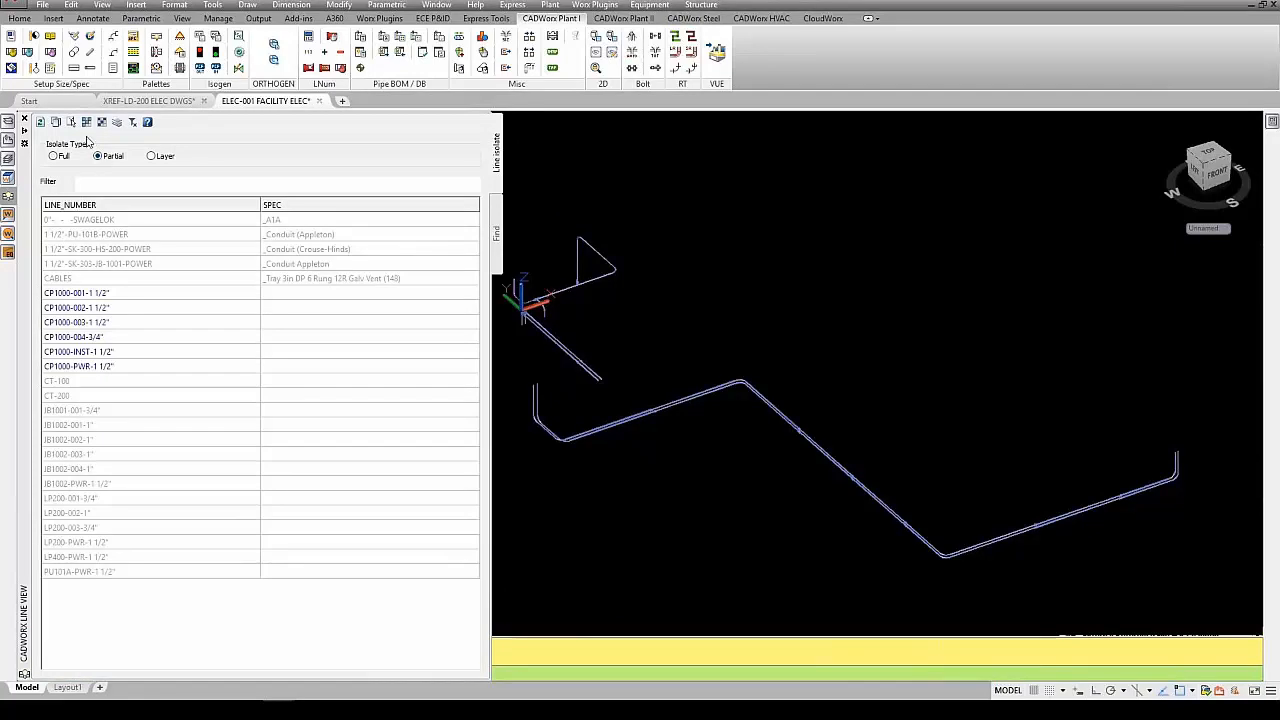
left_click(87, 122)
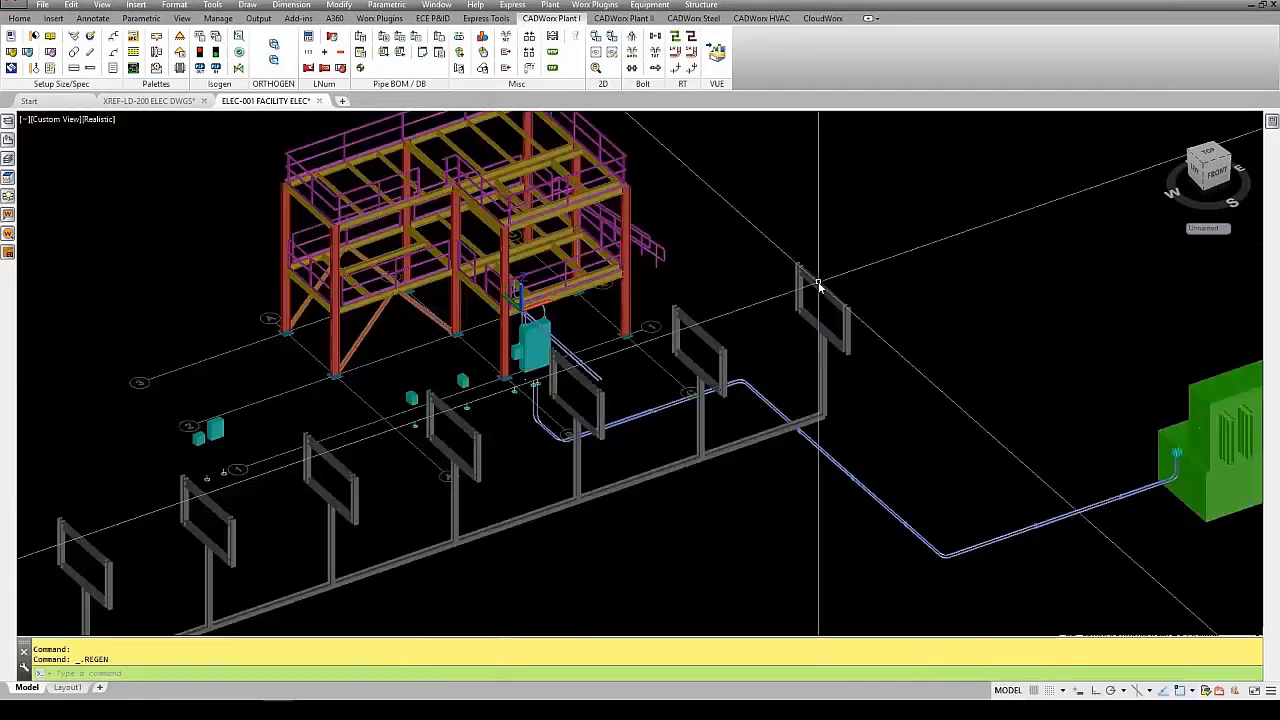
scroll(638, 383, "up", 7)
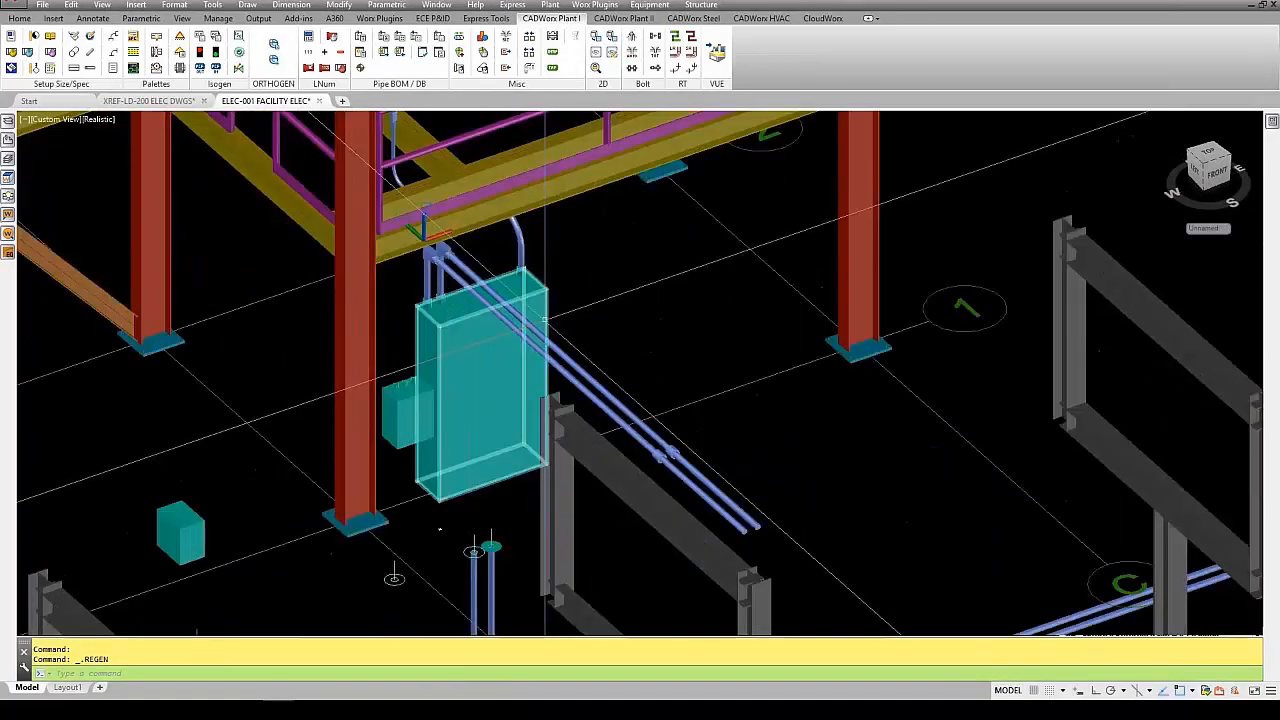
scroll(587, 301, "down", 5)
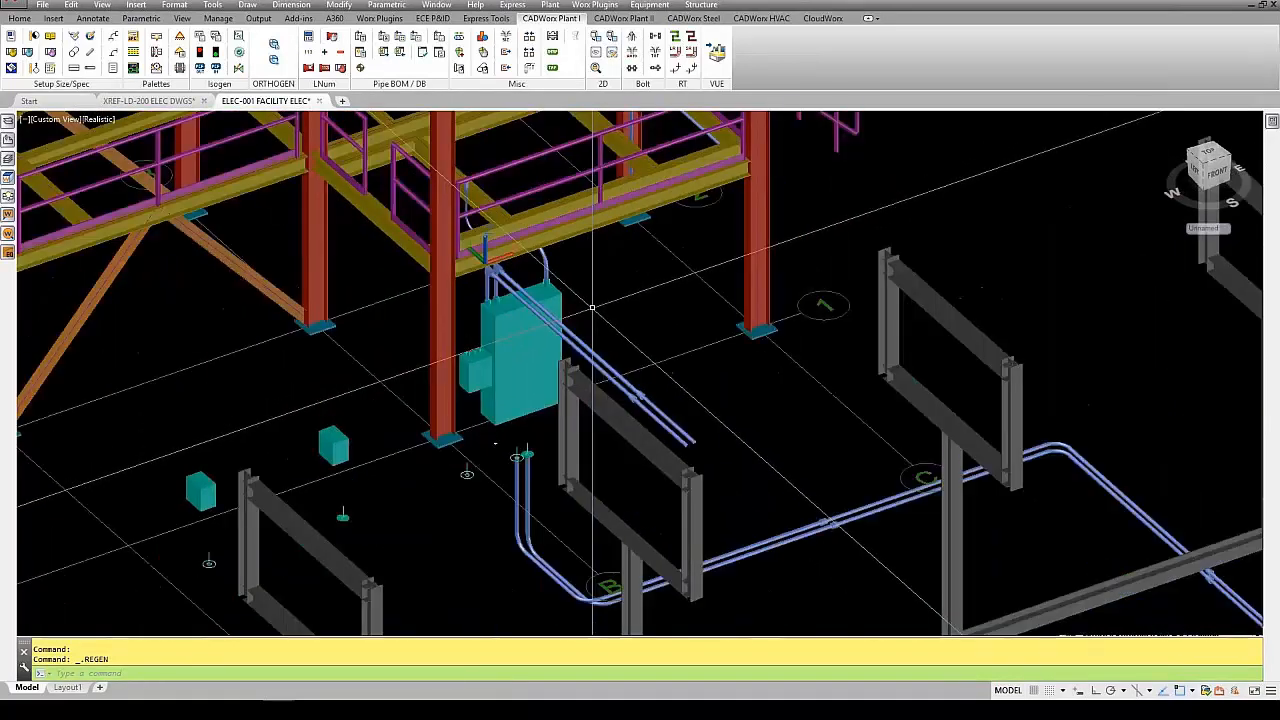
scroll(587, 301, "up", 5)
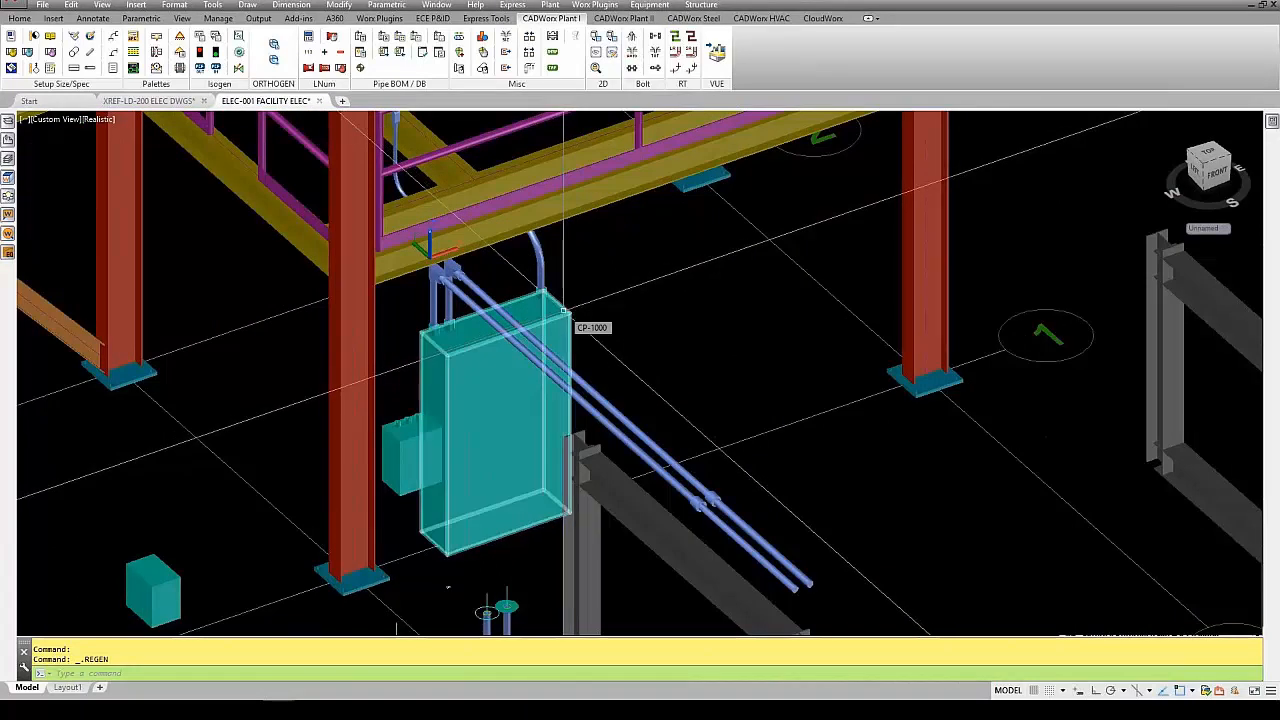
- Inspect the component details of the conduit elbow above the CP-1000 panel, checking its line number
double_click(543, 268)
key("Tab")
key("Tab")
key("Tab")
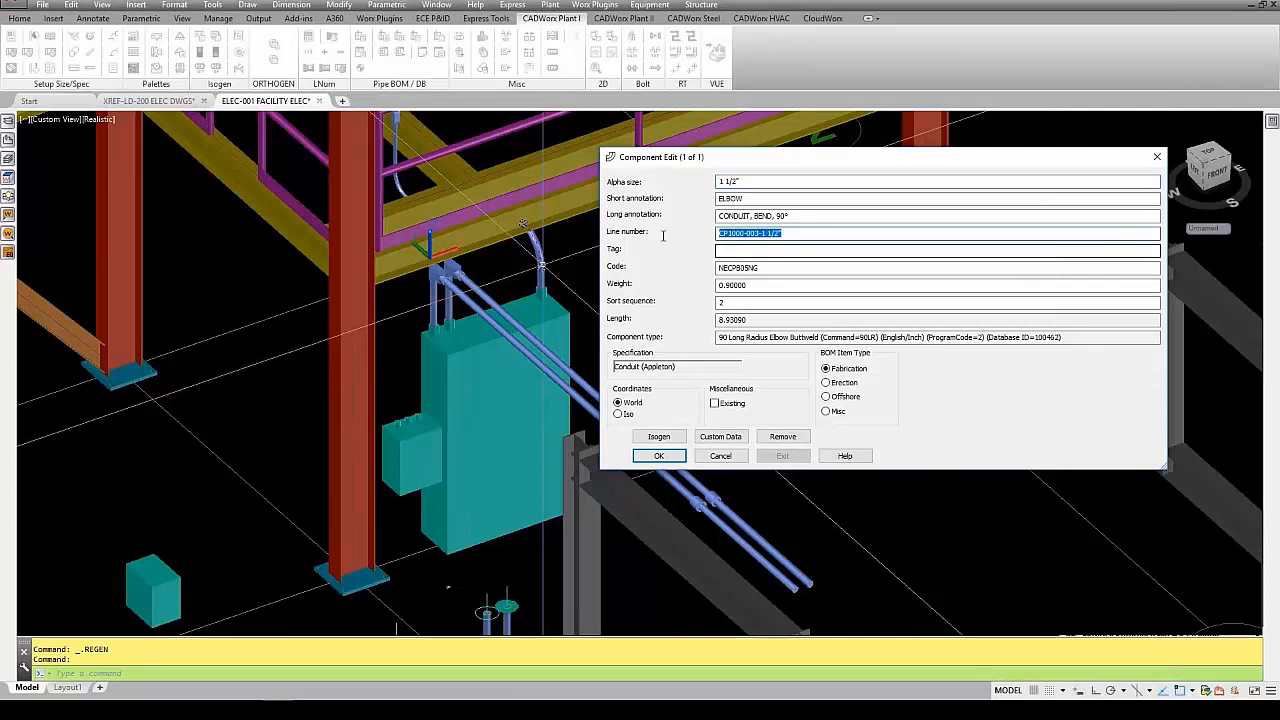
left_click(720, 456)
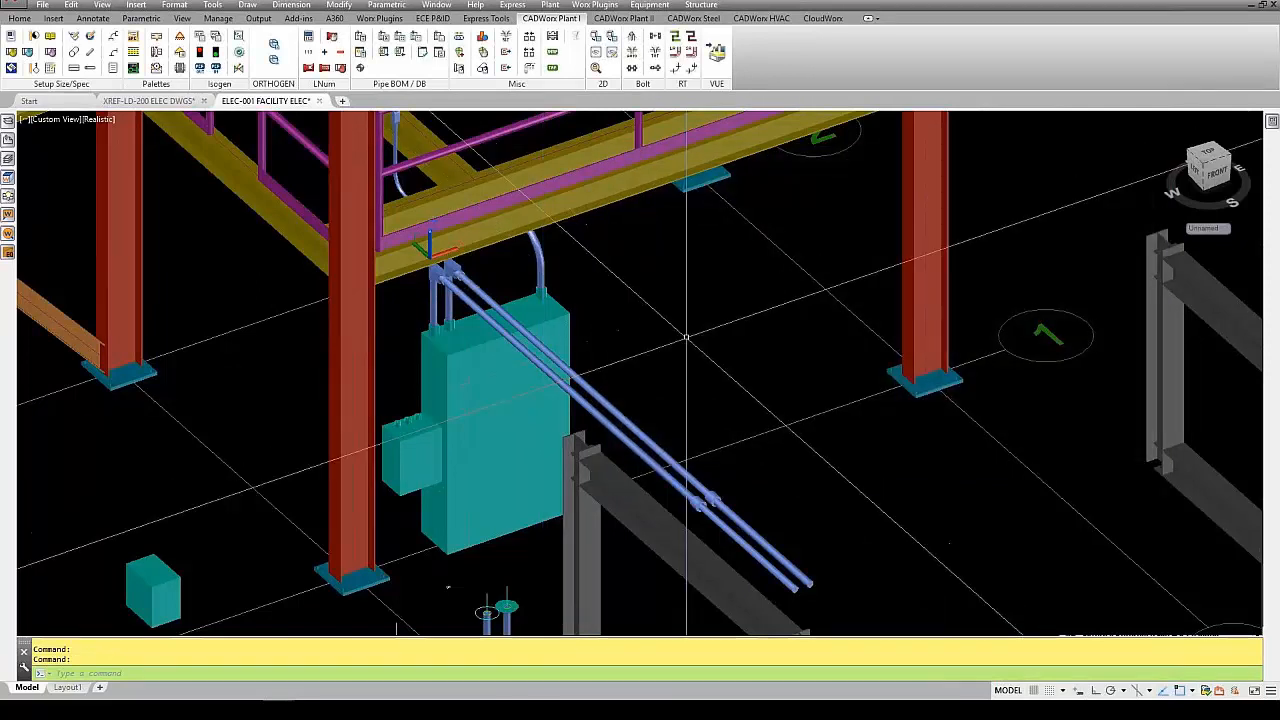
- Restore the display of all lines and inspect the tag of the light fixture just above the CP-1000 panel
left_click(9, 196)
left_click(54, 121)
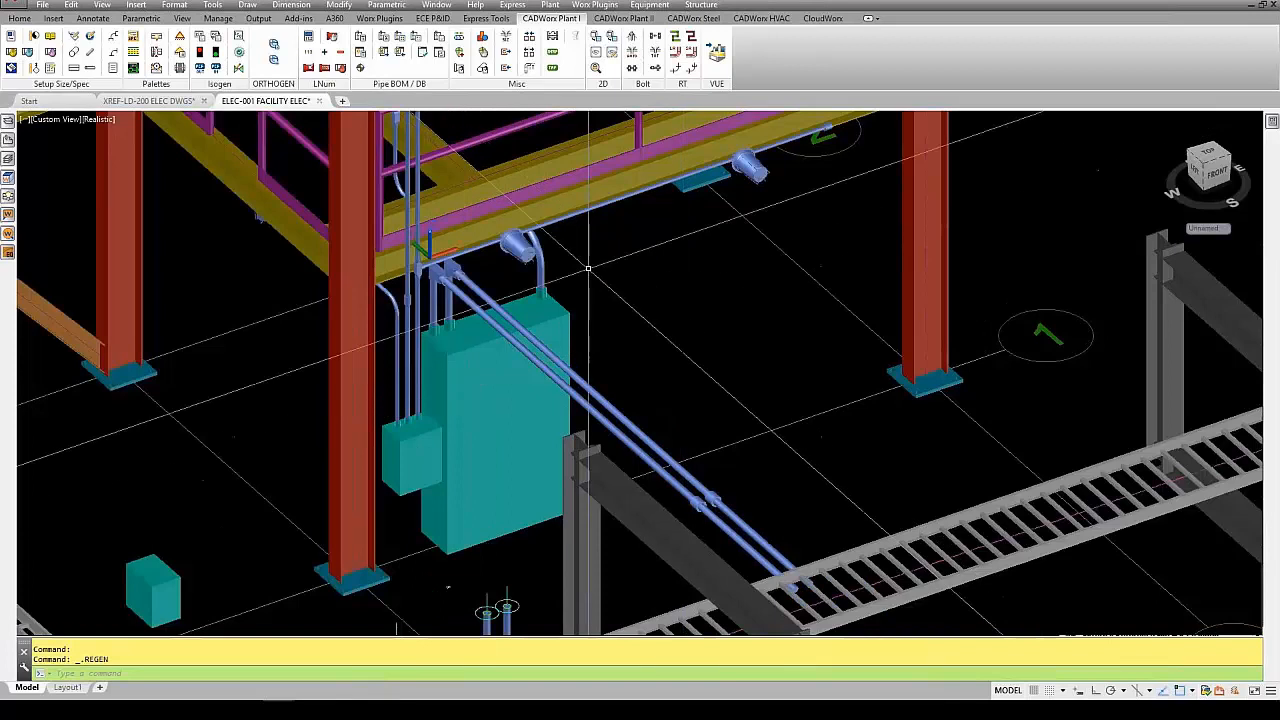
scroll(521, 236, "up", 5)
double_click(521, 236)
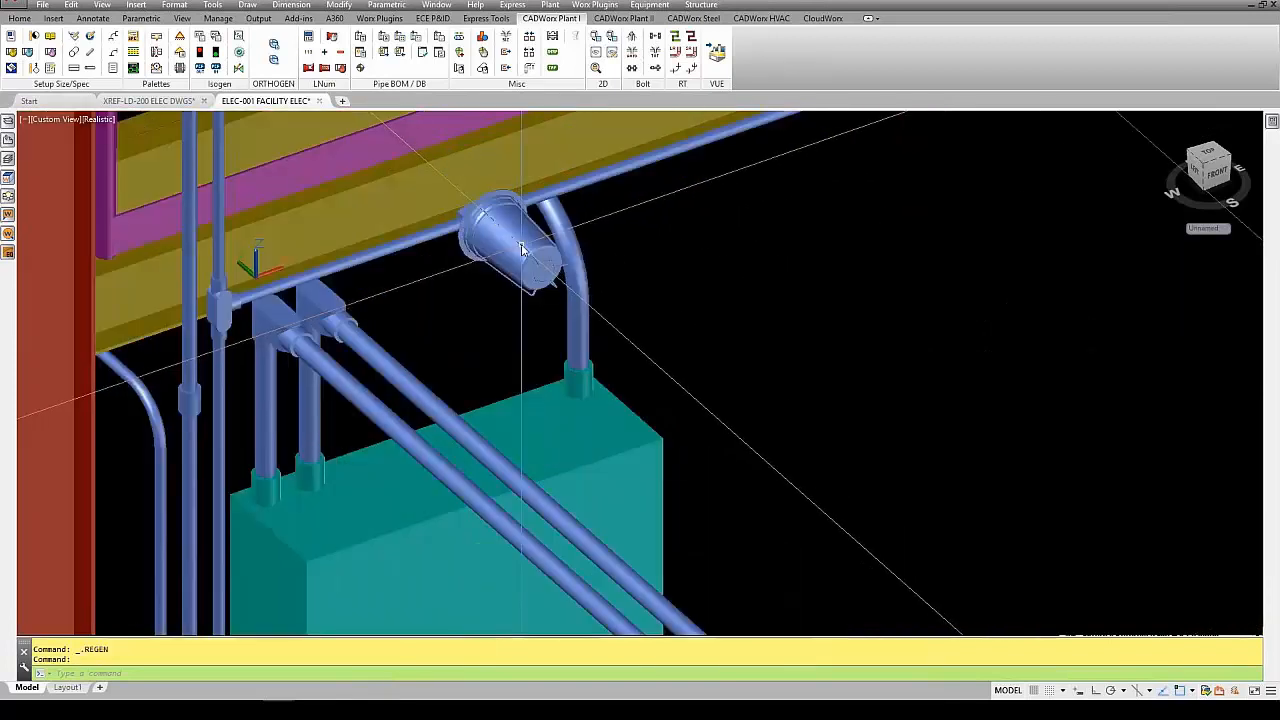
left_click(720, 250)
double_click(719, 250)
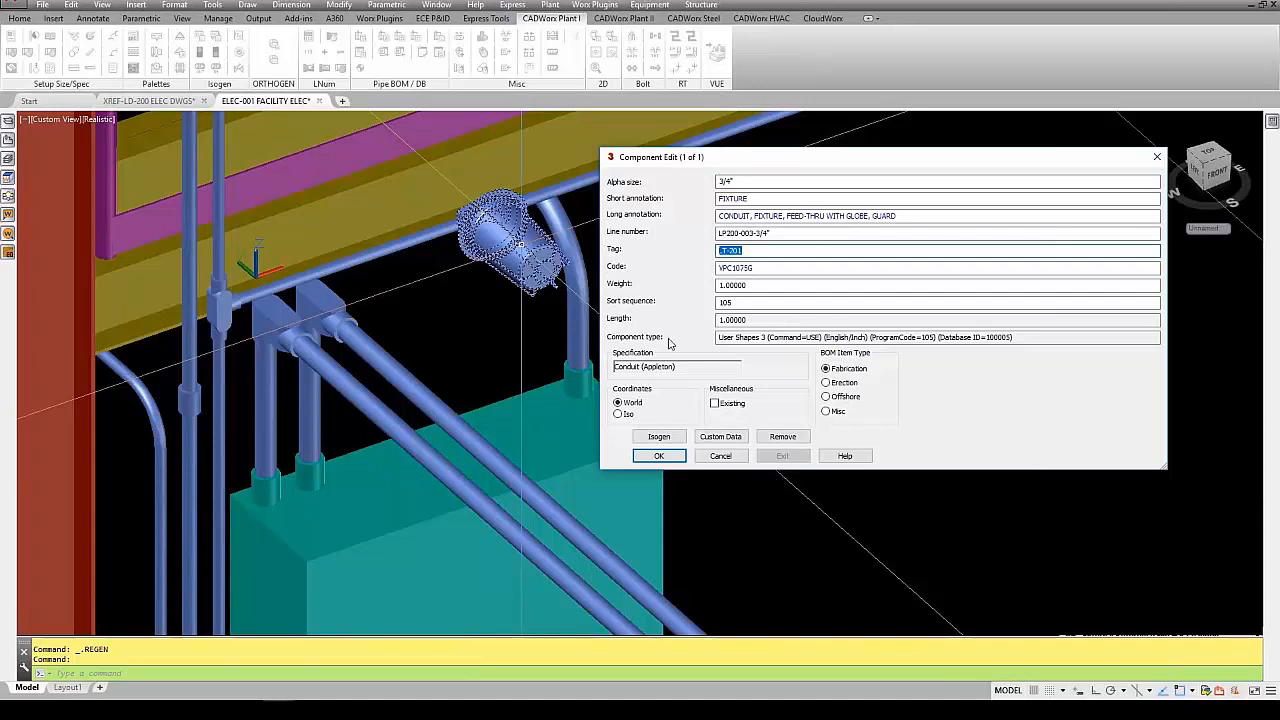
left_click(660, 456)
- Set the whole facility model to the top view and switch to the XREF-LD-200 ELEC DWGS drawing
scroll(738, 424, "down", 10)
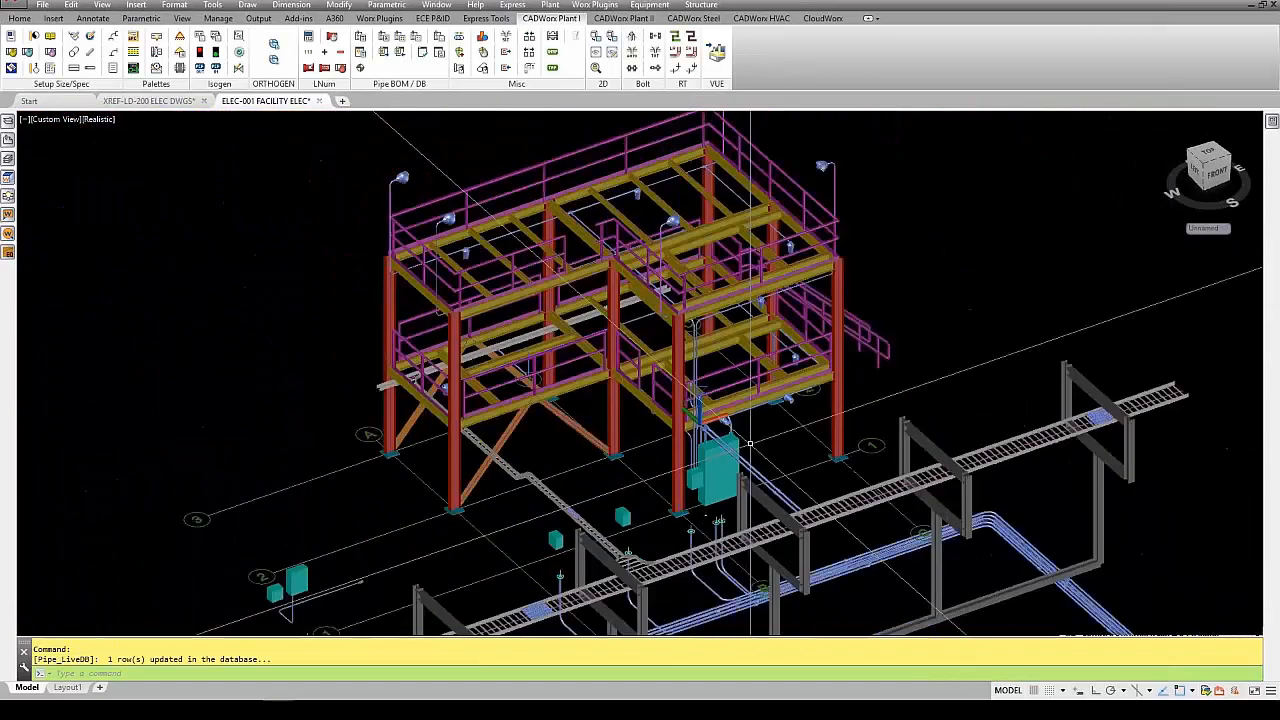
scroll(750, 443, "down", 2)
middle_click_drag(757, 446, 794, 340)
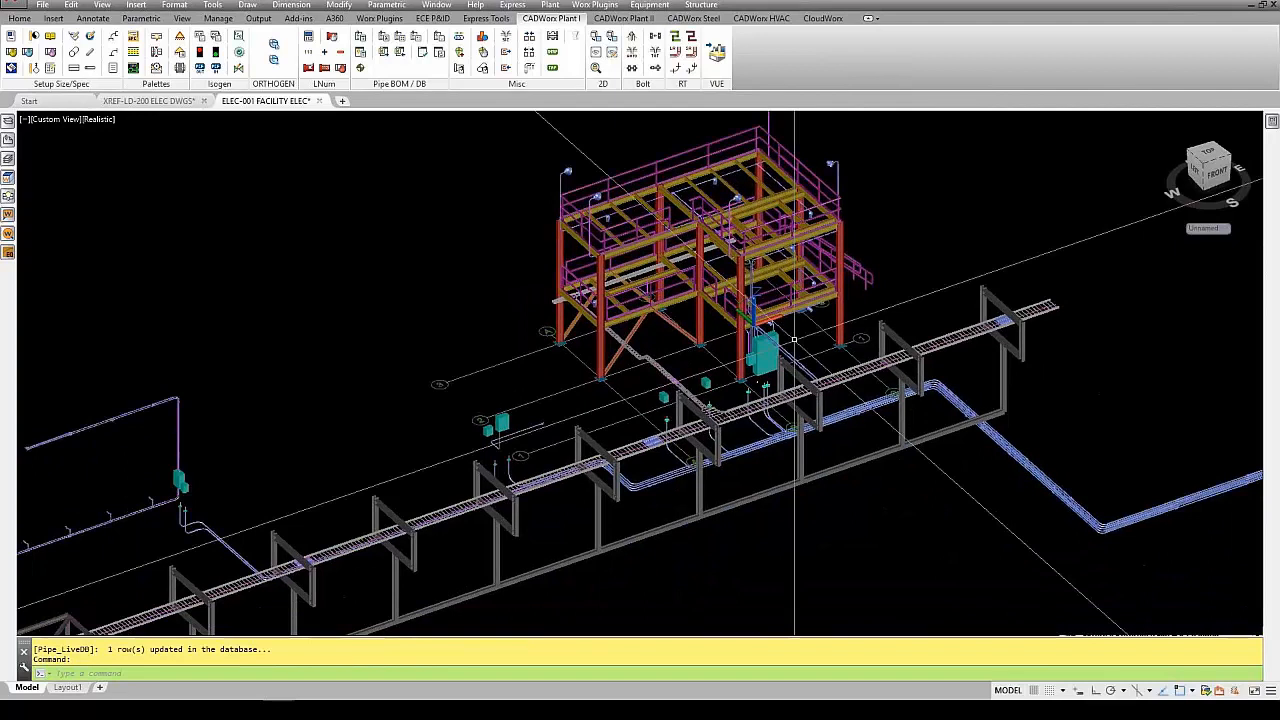
left_click(1207, 155)
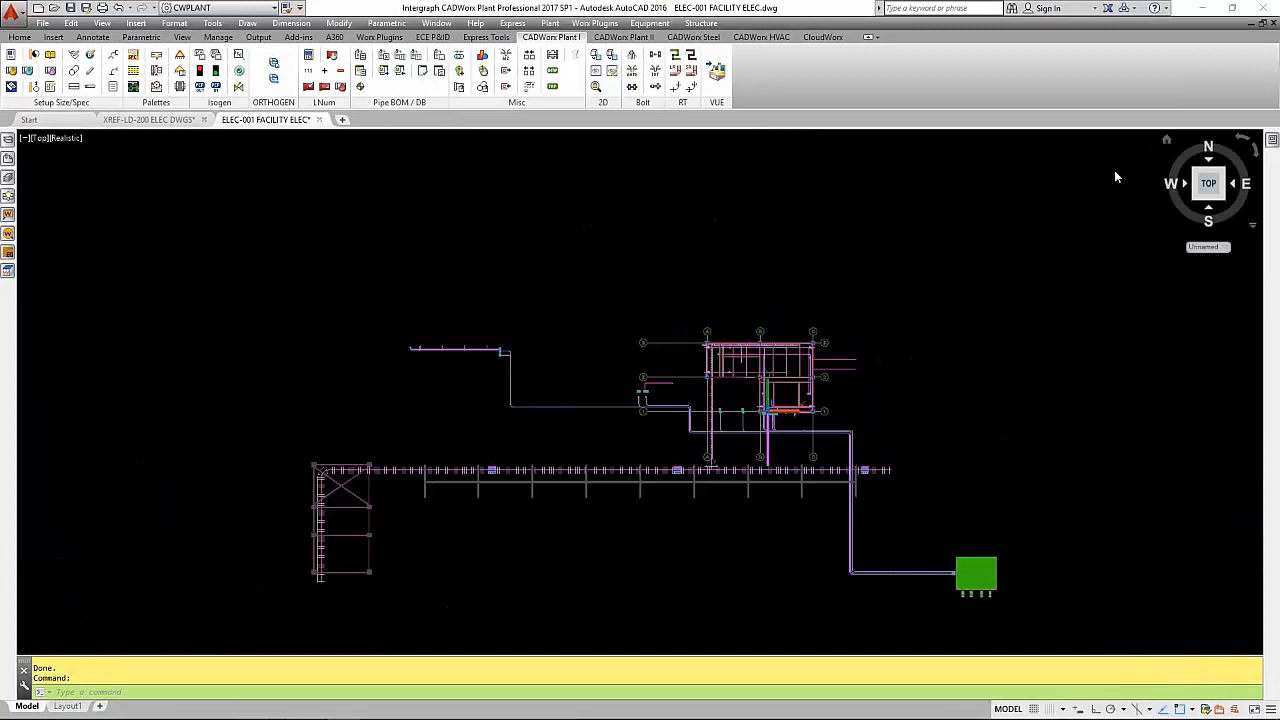
mouse_move(175, 123)
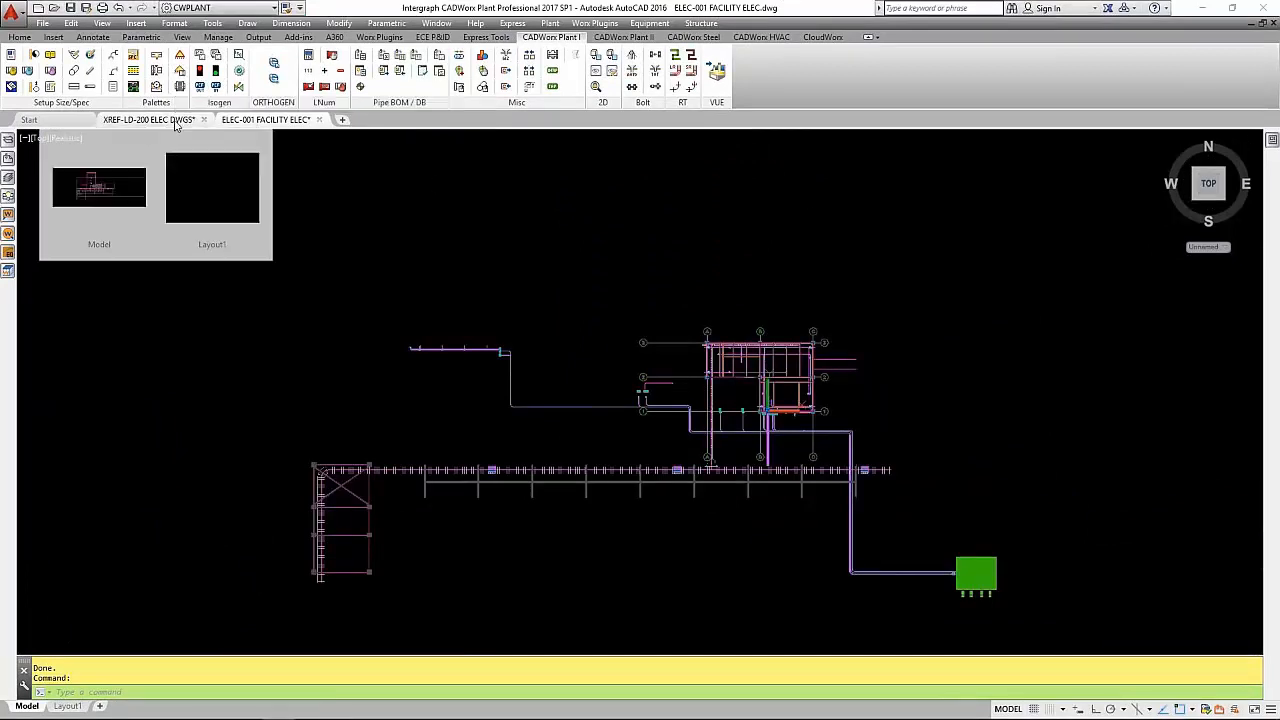
left_click(184, 121)
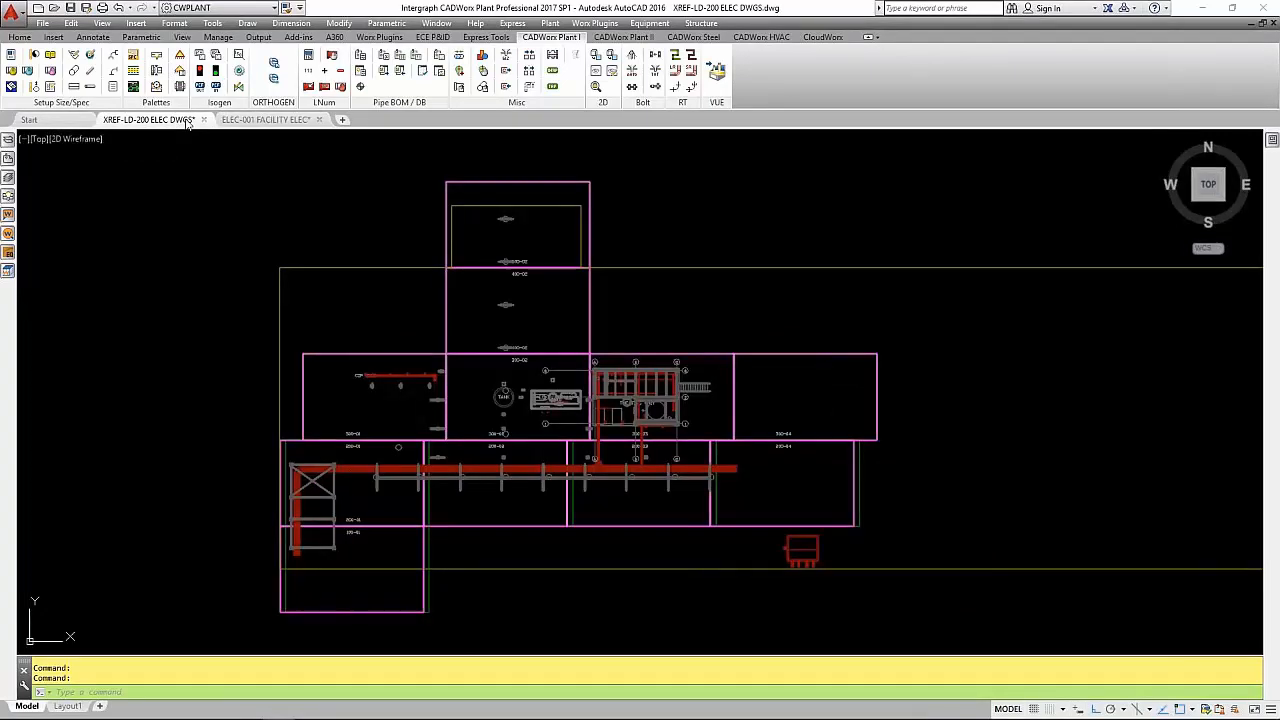
- Examine the view box outlines of the plan areas one by one, from 100-01 along the 200-series row
left_click(280, 585)
key("Escape")
left_click(288, 441)
key("Escape")
left_click(512, 526)
key("Escape")
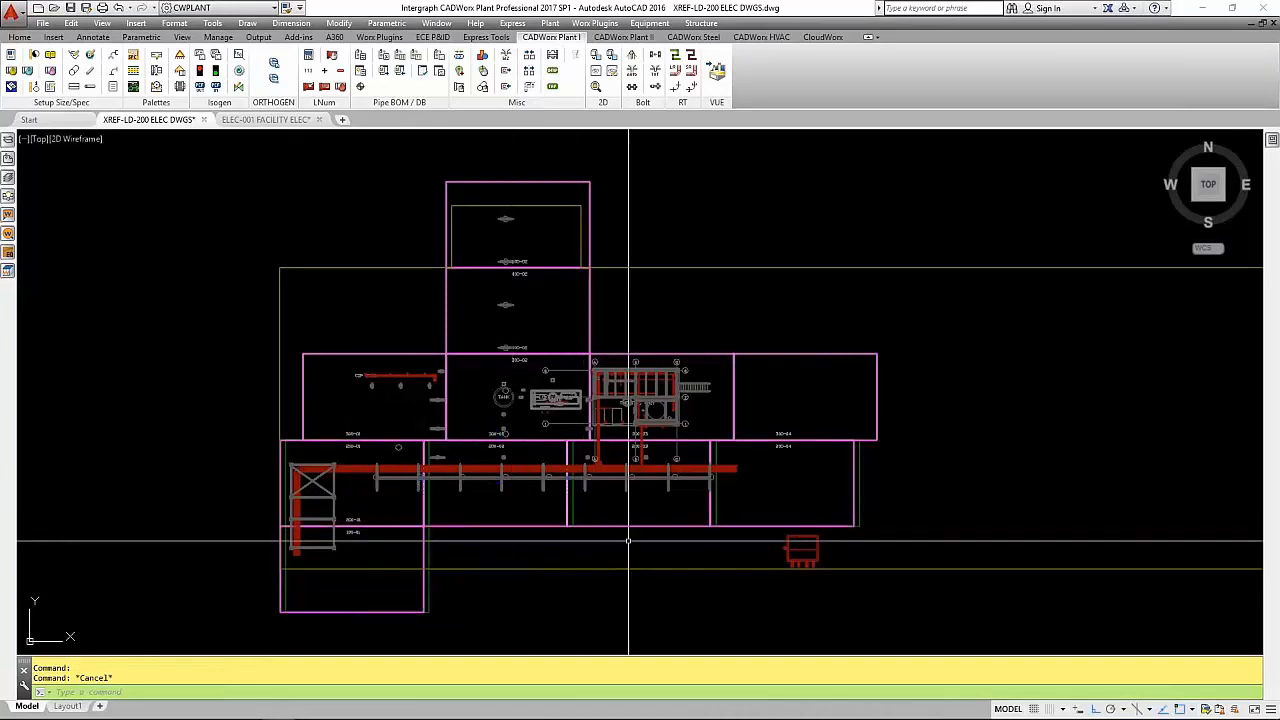
left_click(637, 527)
key("Escape")
left_click(773, 526)
key("Escape")
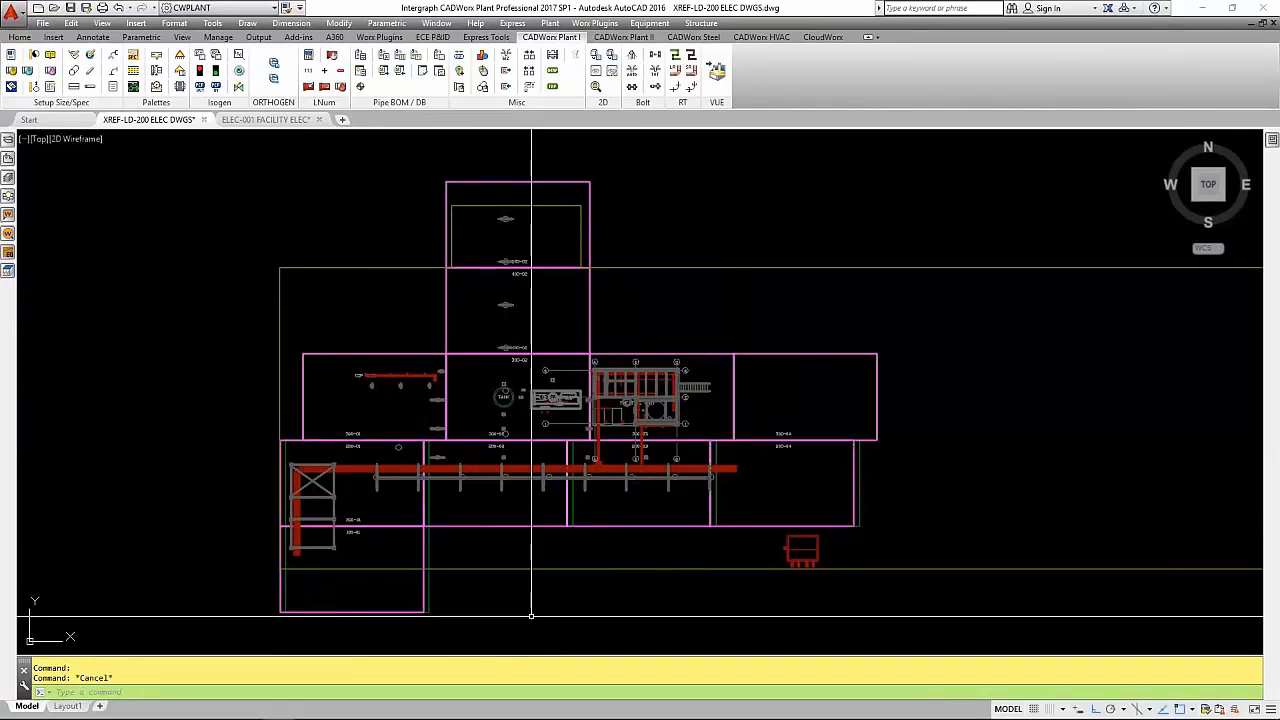
- Create drawings from all named views, 12345-EP-100-01 through 12345-EP-500-01, with the VIEWWORX_22x34_T PLAN.dwt template
left_click(8, 272)
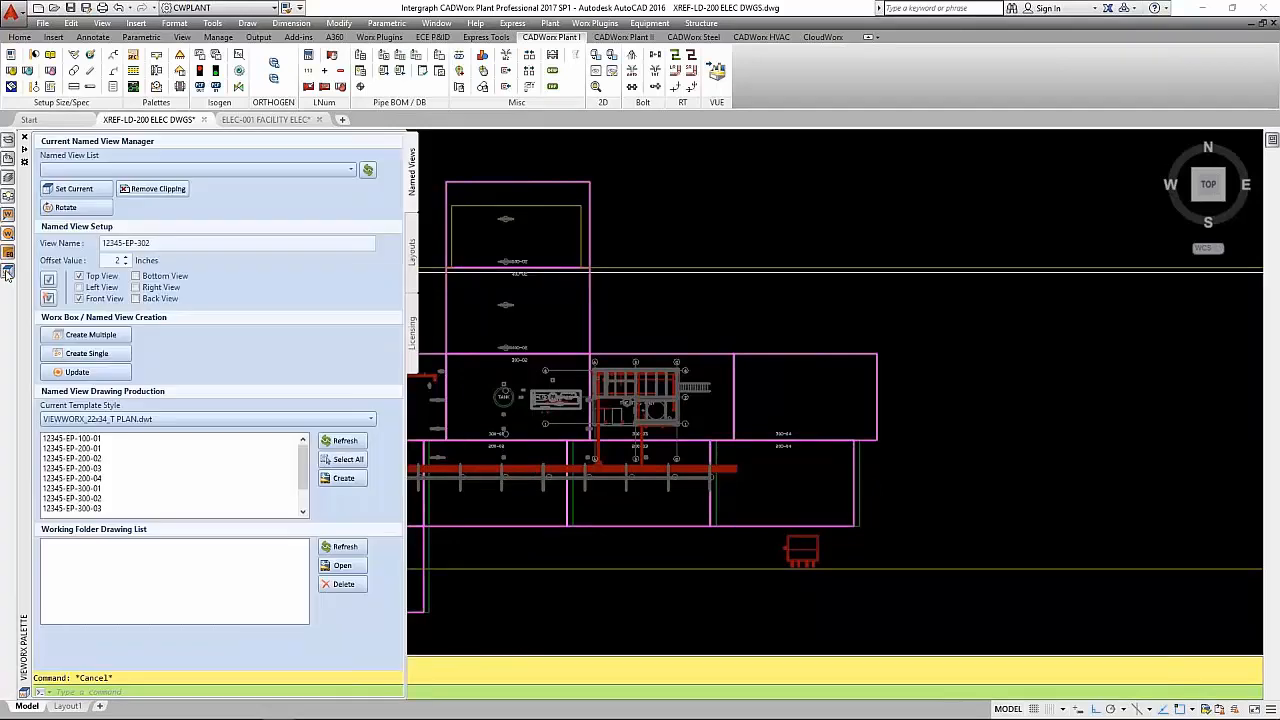
left_click(98, 440)
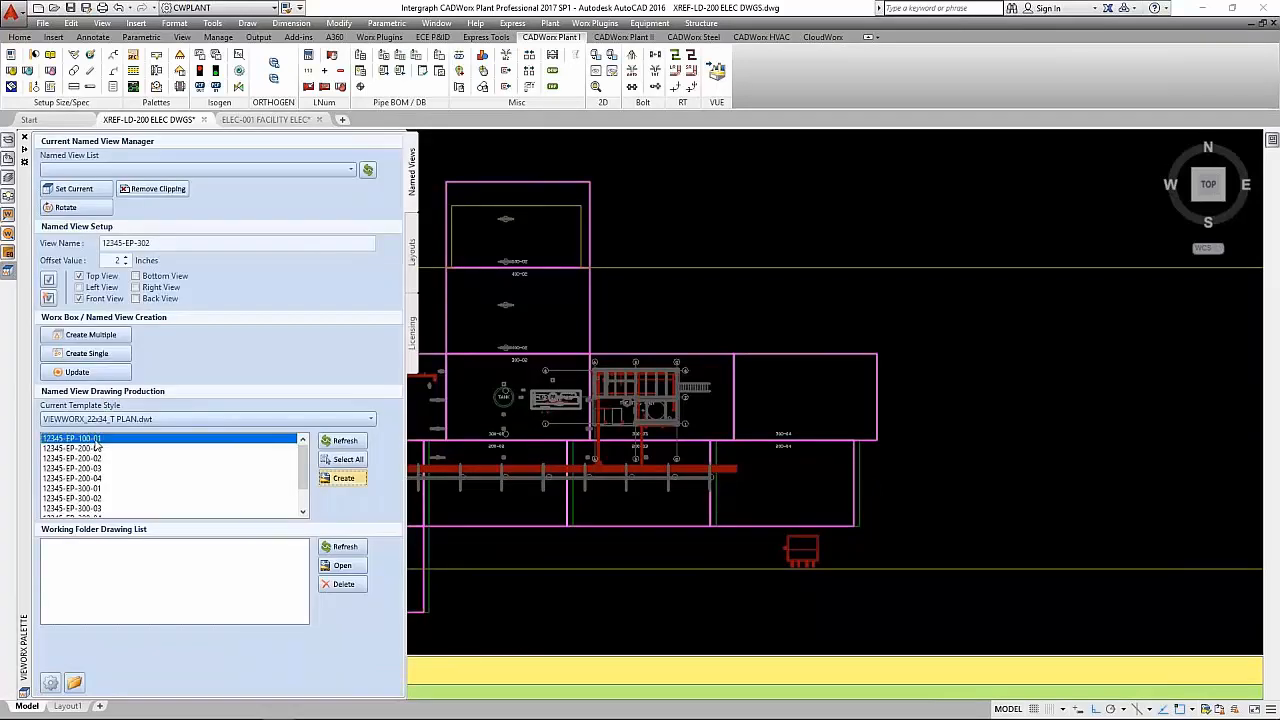
scroll(296, 485, "down", 1)
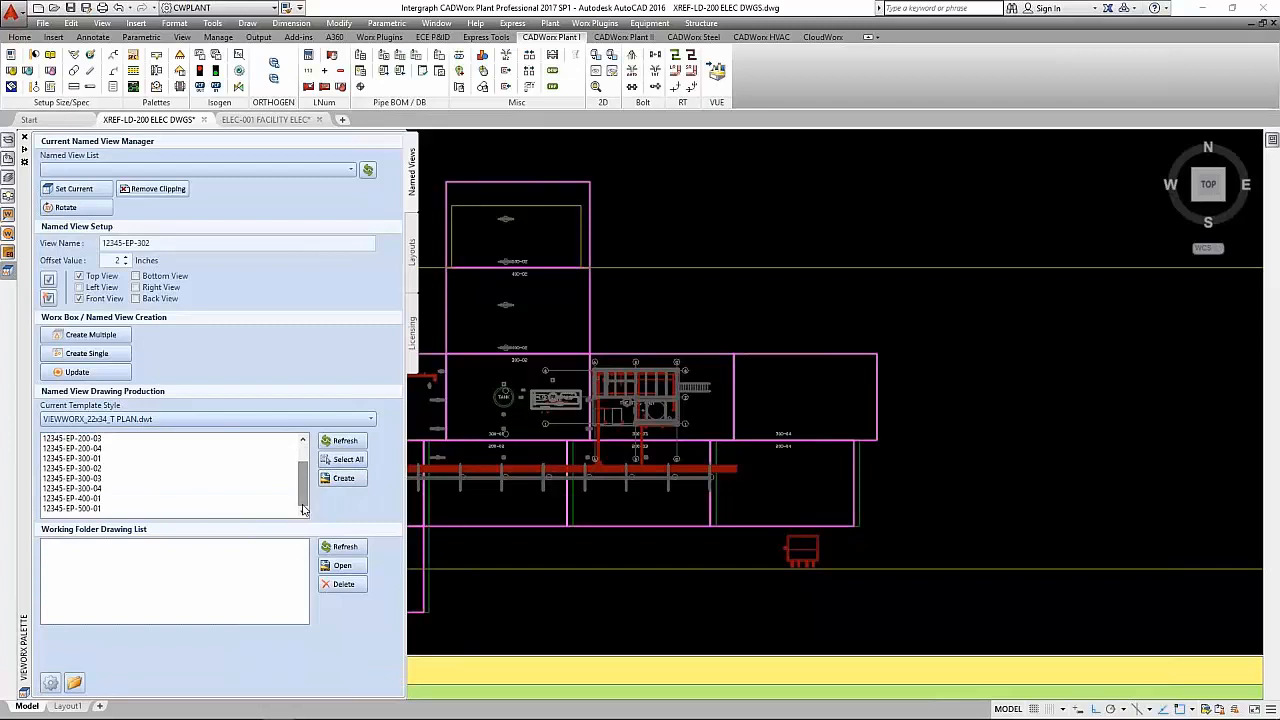
left_click(95, 508, "shift")
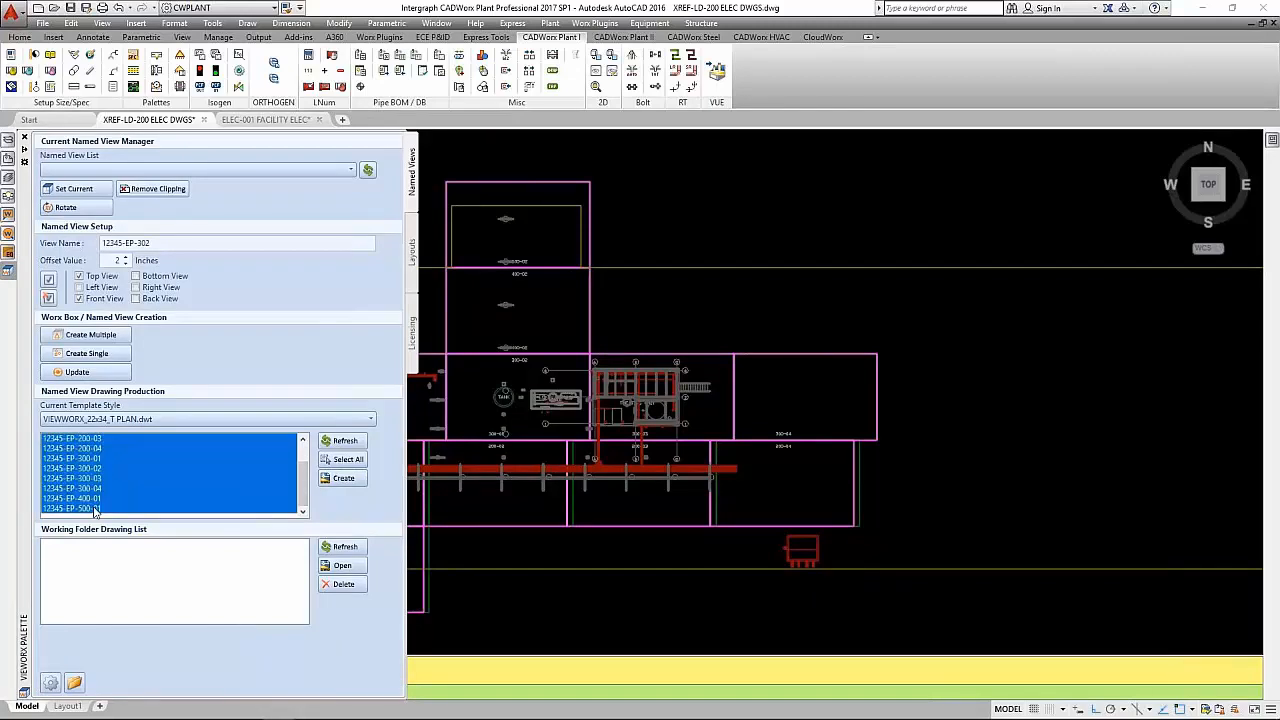
left_click(343, 479)
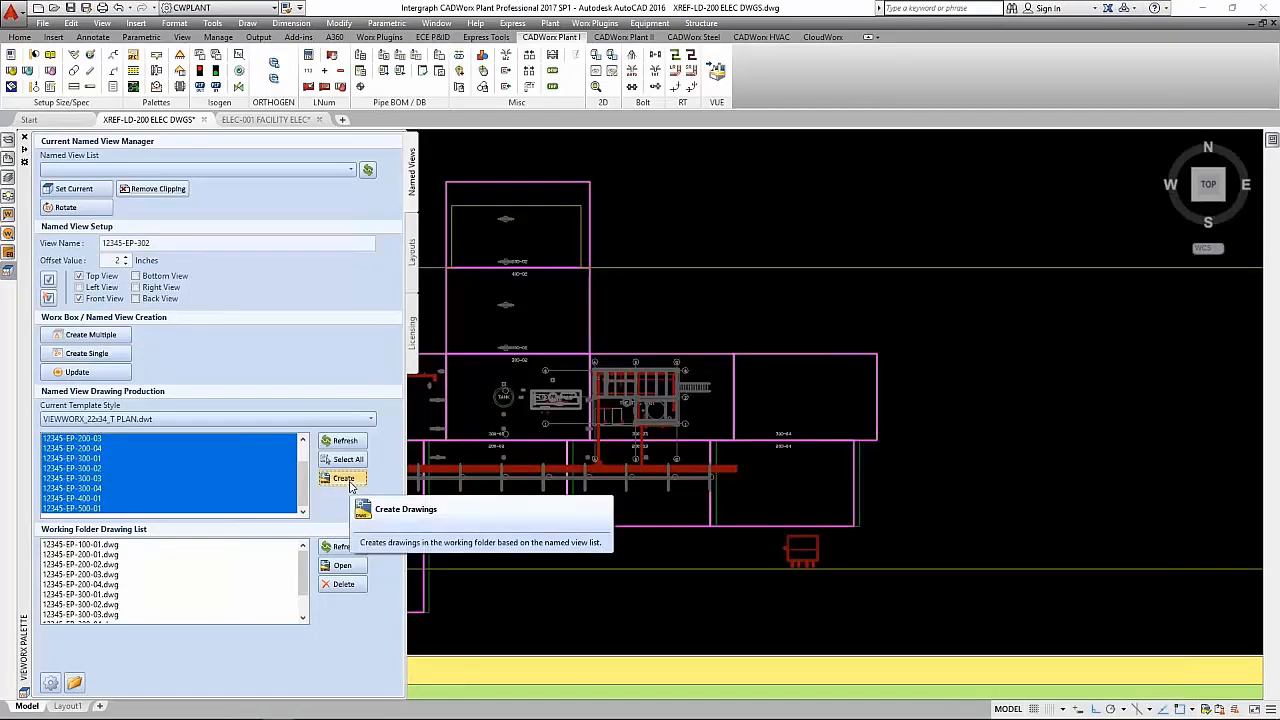
- Open the drawing 12345-EP-300-03.dwg from the working folder drawing list
scroll(641, 436, "up", 5)
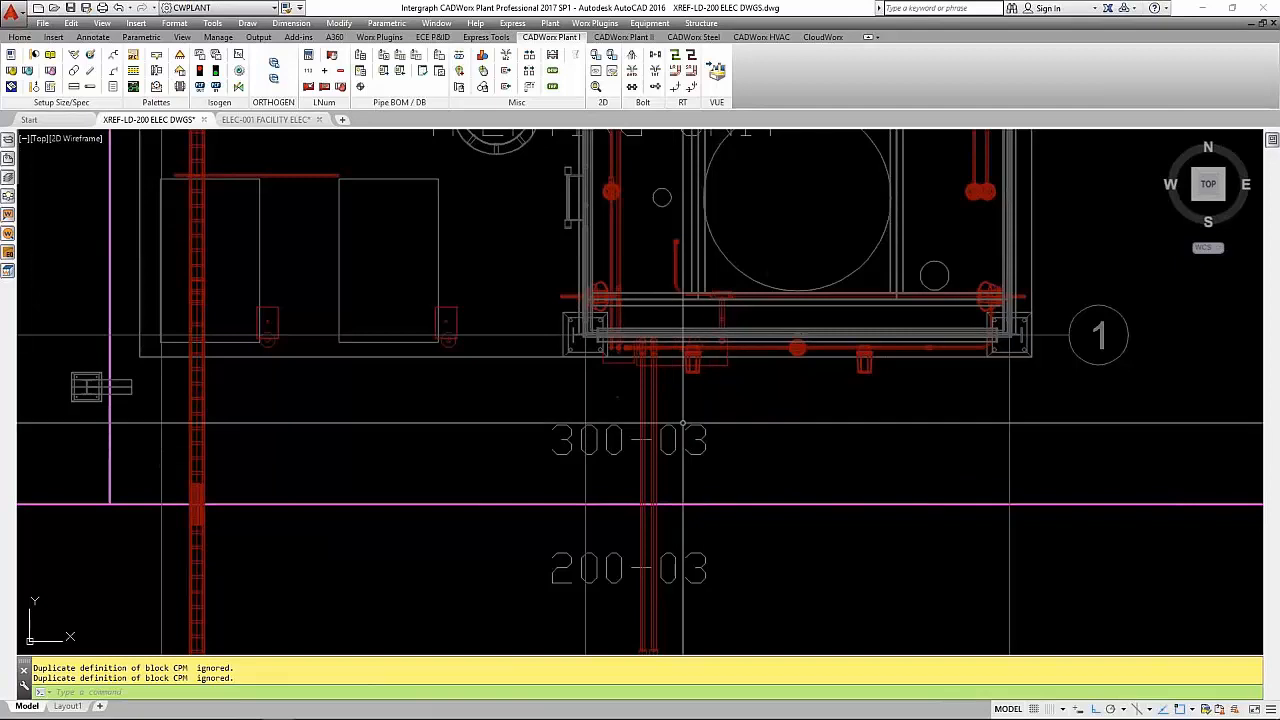
mouse_move(12, 273)
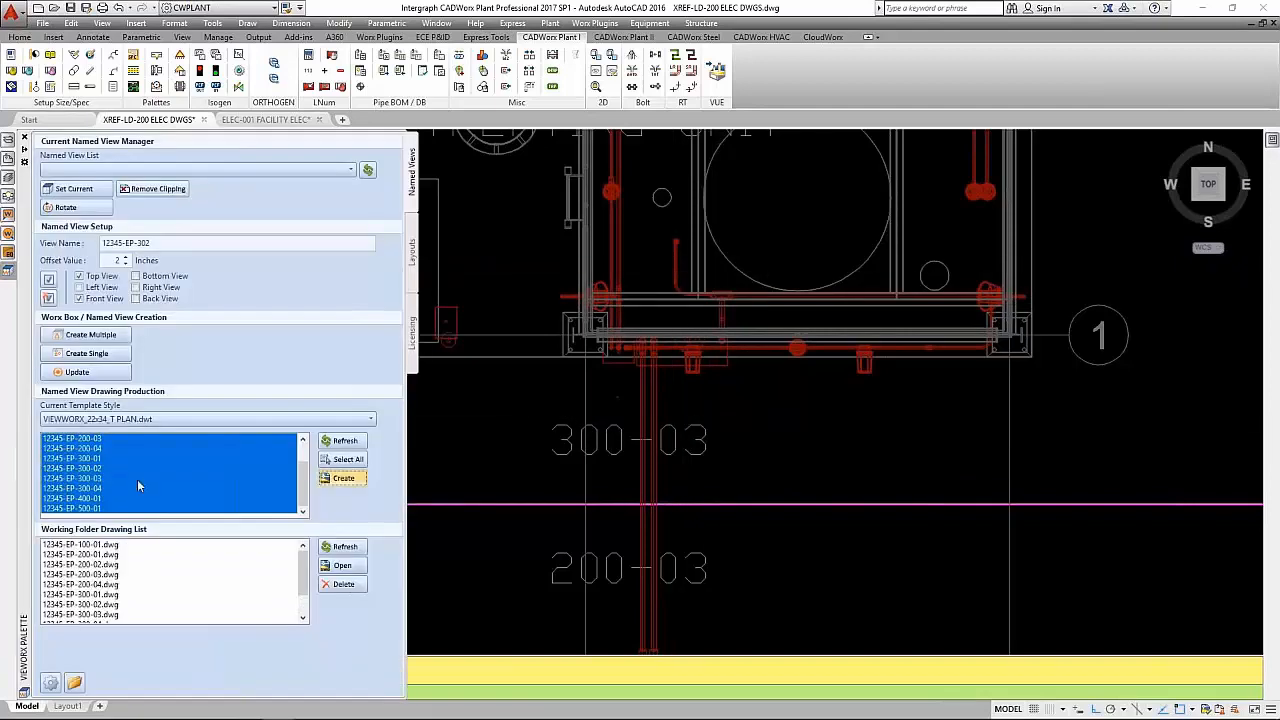
scroll(296, 573, "down", 2)
left_click(106, 585)
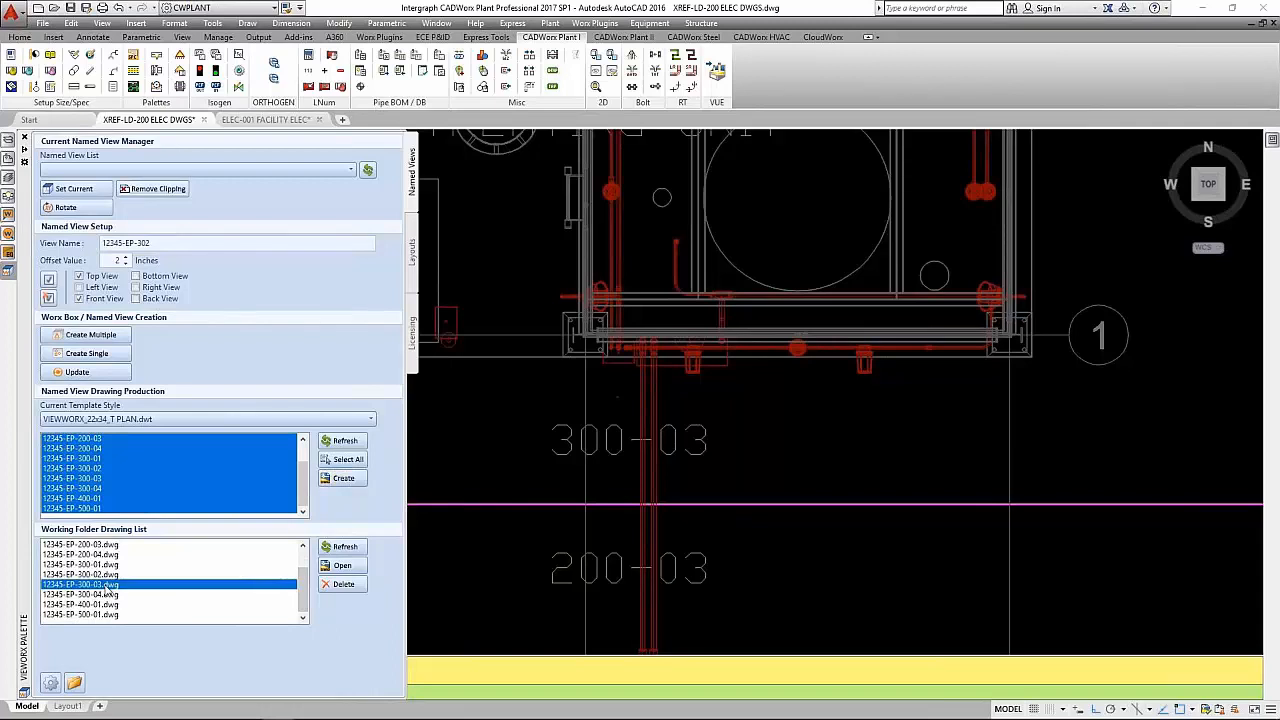
left_click(342, 565)
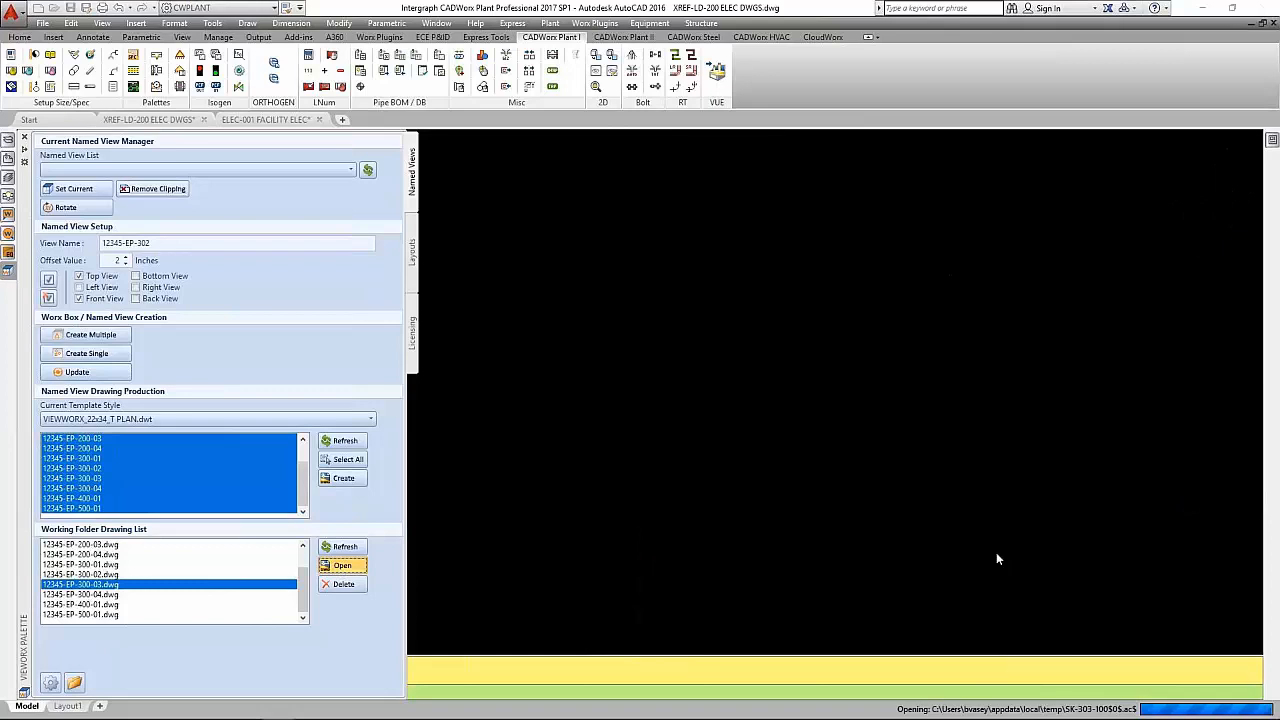
double_click(995, 557)
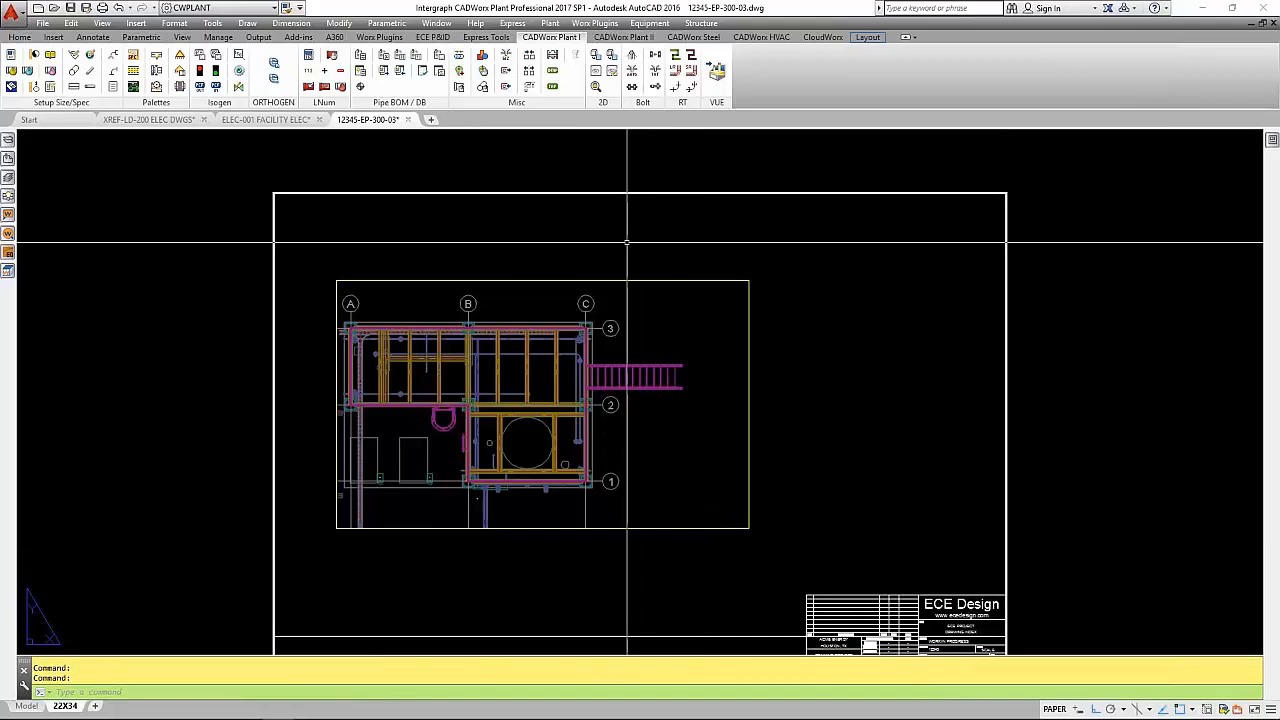
- Restore the XREF-LD-200 ELEC DWGS__PLANS layer state in the 12345-EP-300-03 drawing
type("LAYERSTATE")
key("Return")
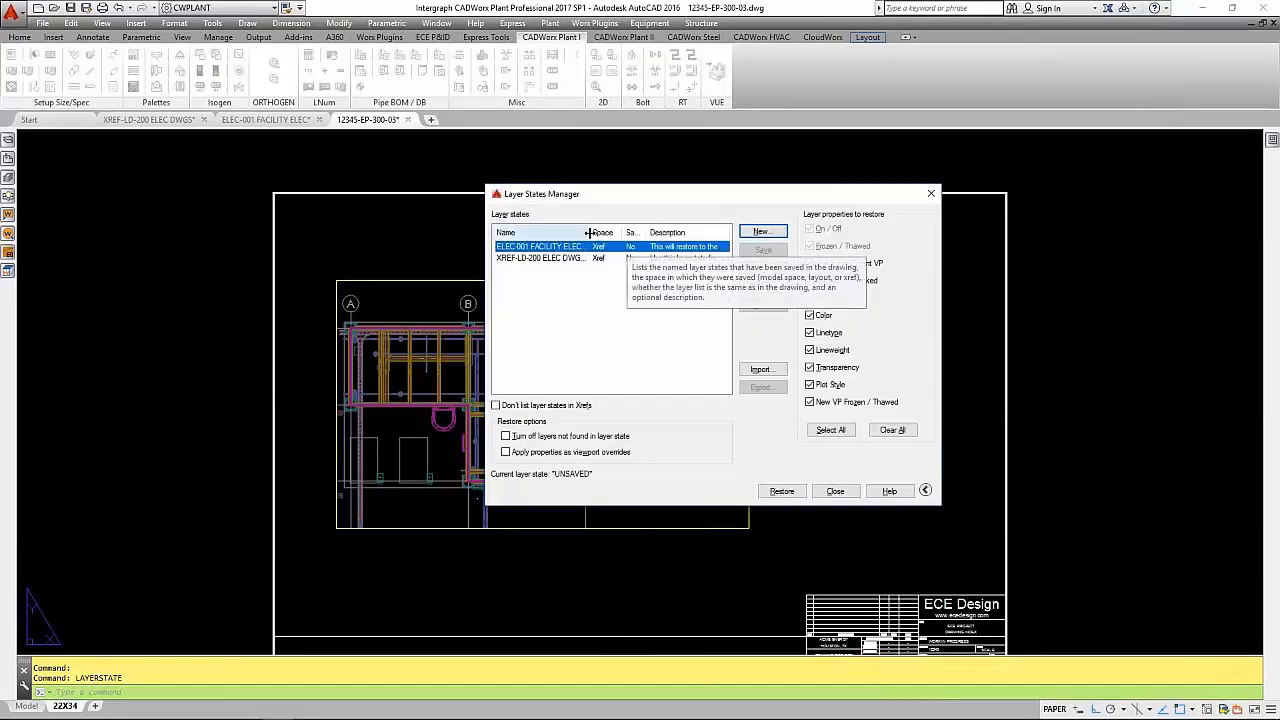
left_click_drag(588, 232, 620, 232)
left_click(596, 258)
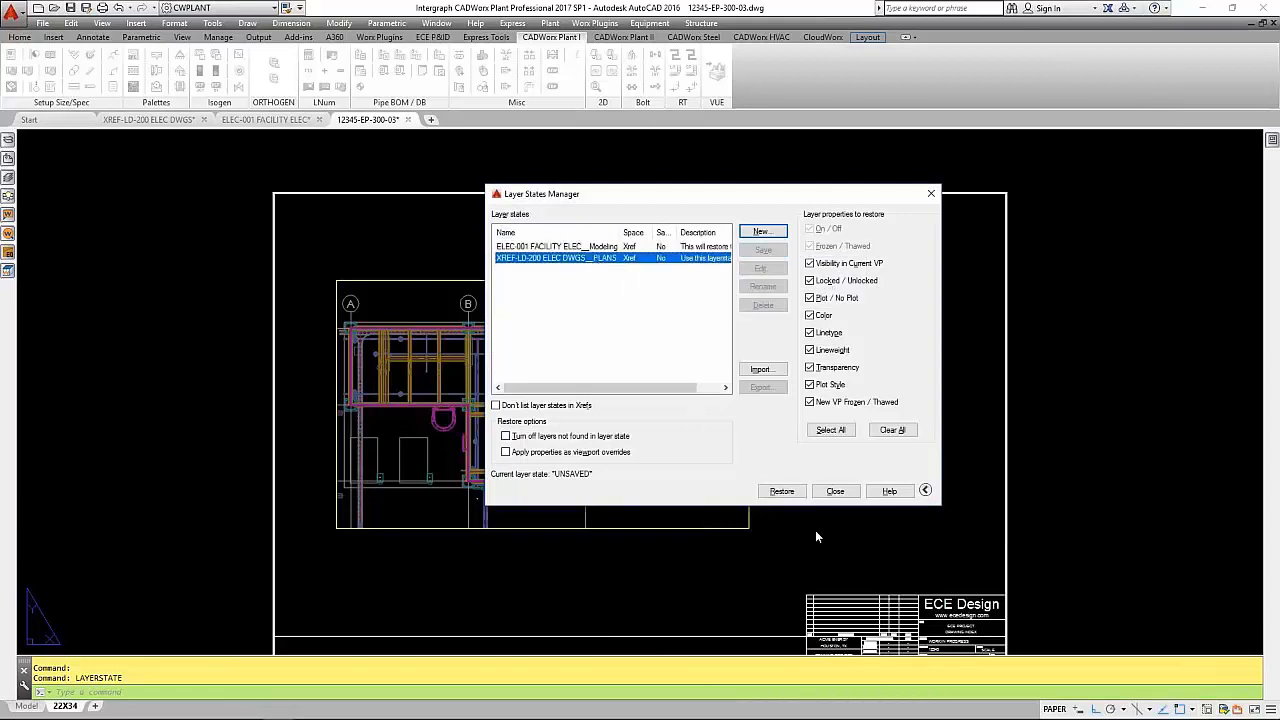
left_click(788, 491)
left_click(772, 384)
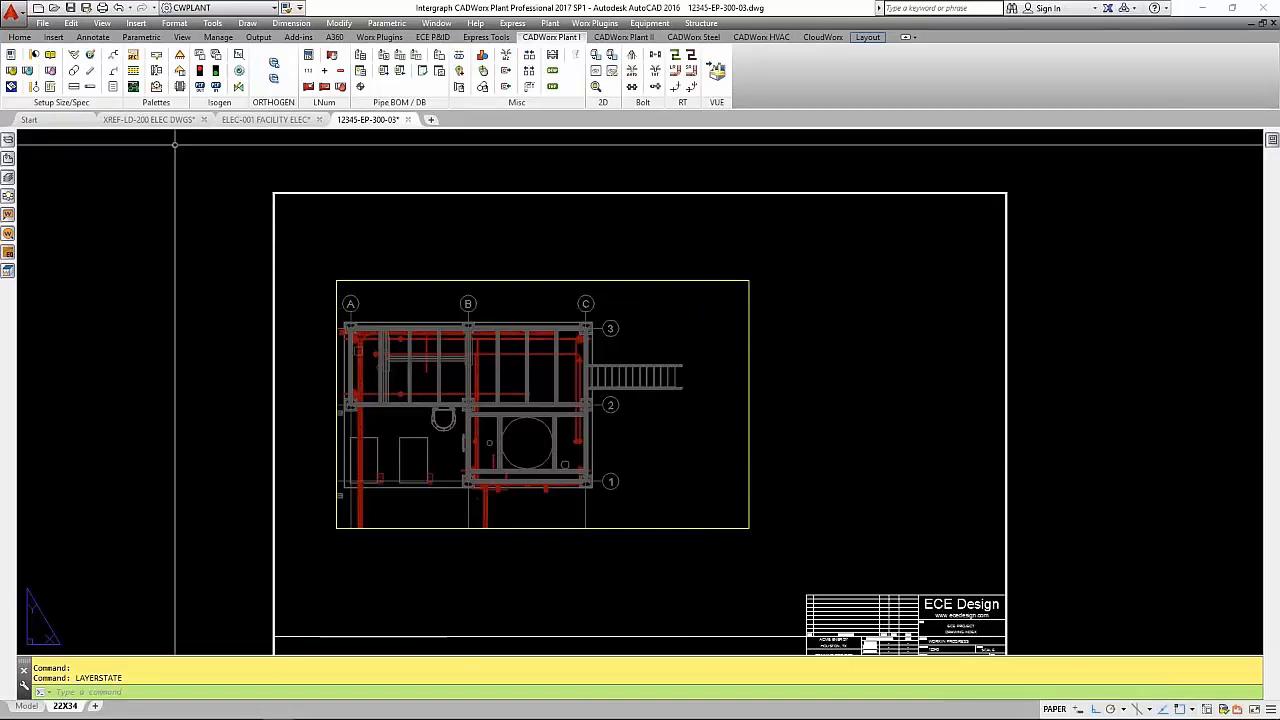
- Preview the plot of the 22X34 layout and leave without plotting
left_click(102, 8)
left_click(418, 527)
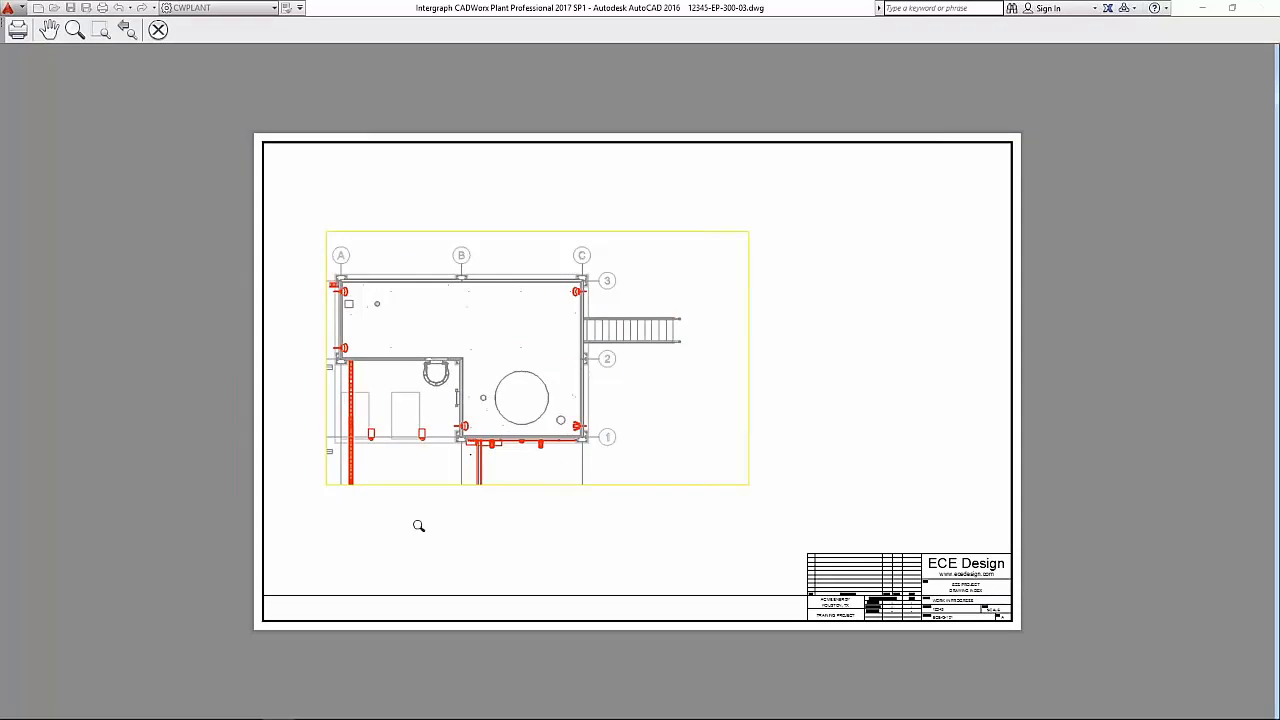
left_click(158, 30)
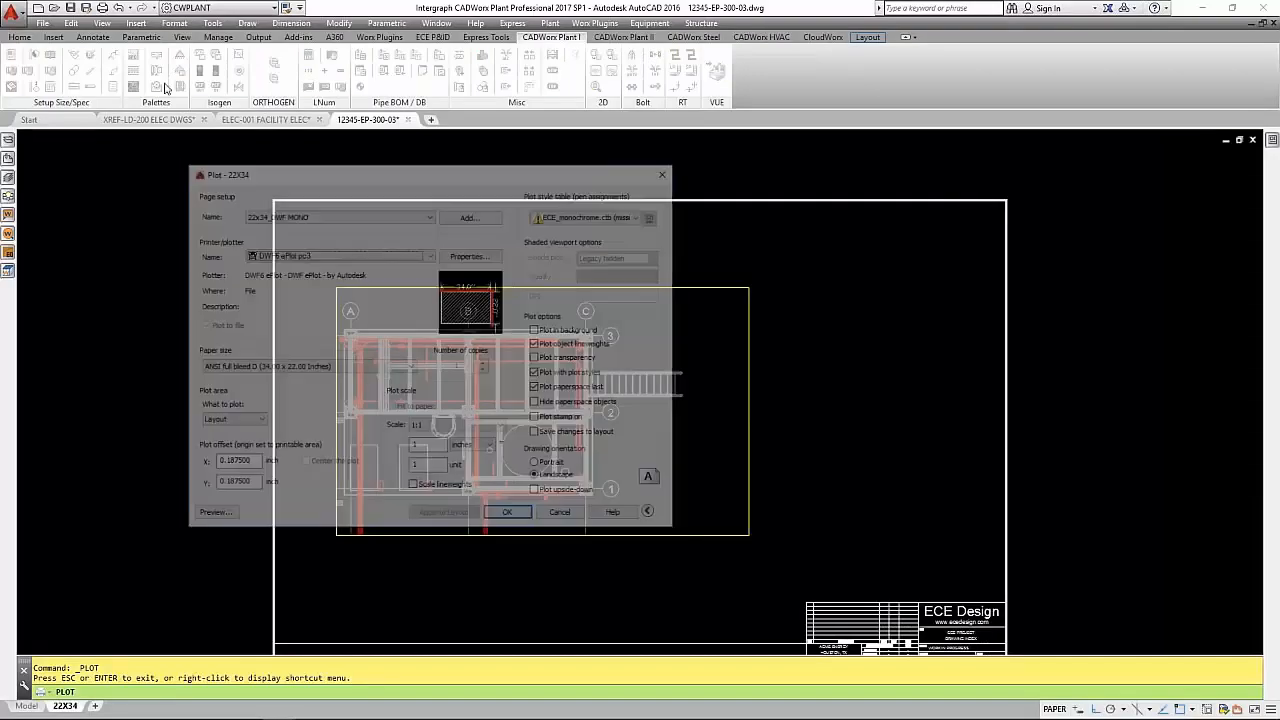
left_click(507, 517)
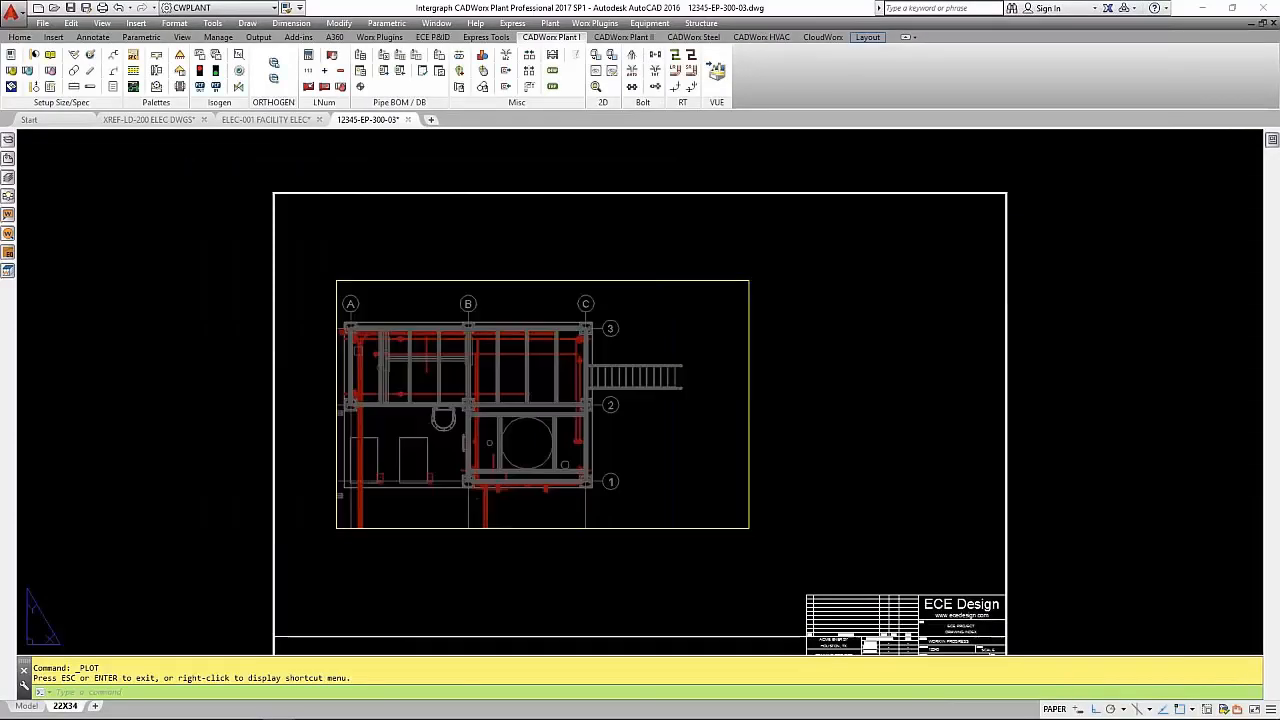
- Freeze all layers in the GRATING layer filter
left_click(8, 179)
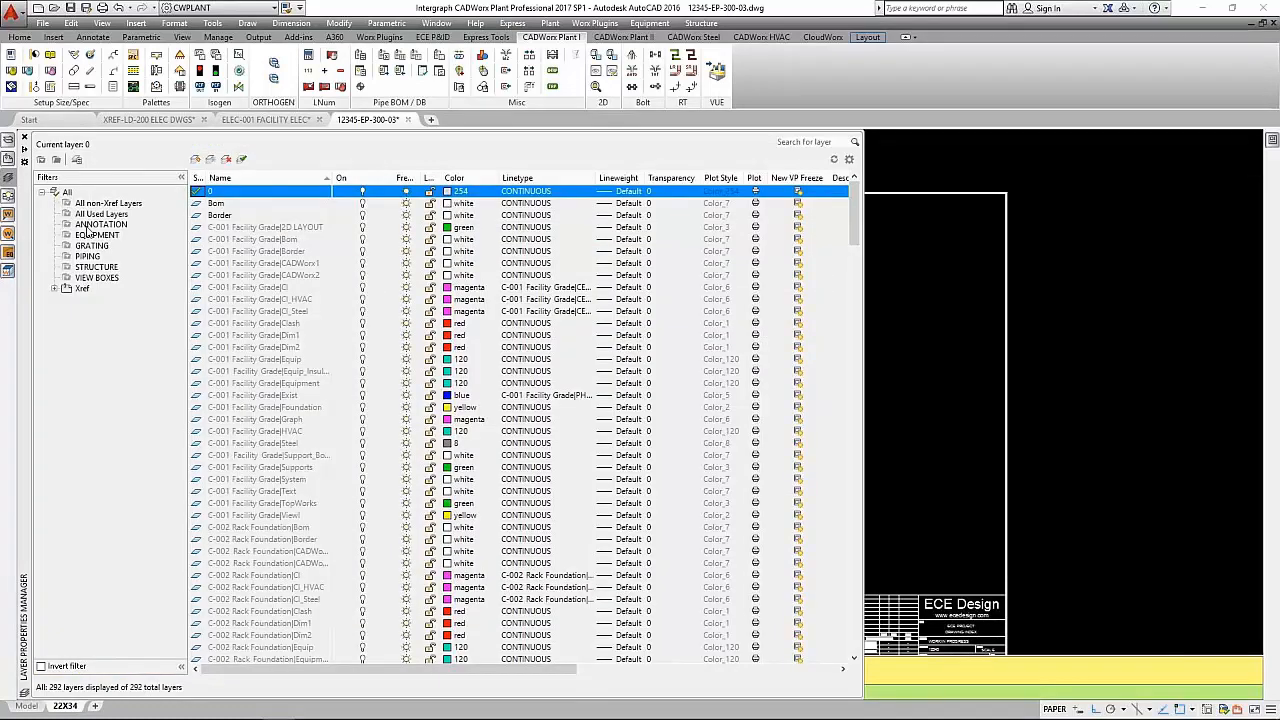
left_click(92, 246)
left_click(350, 193)
left_click(386, 206)
left_click(405, 204)
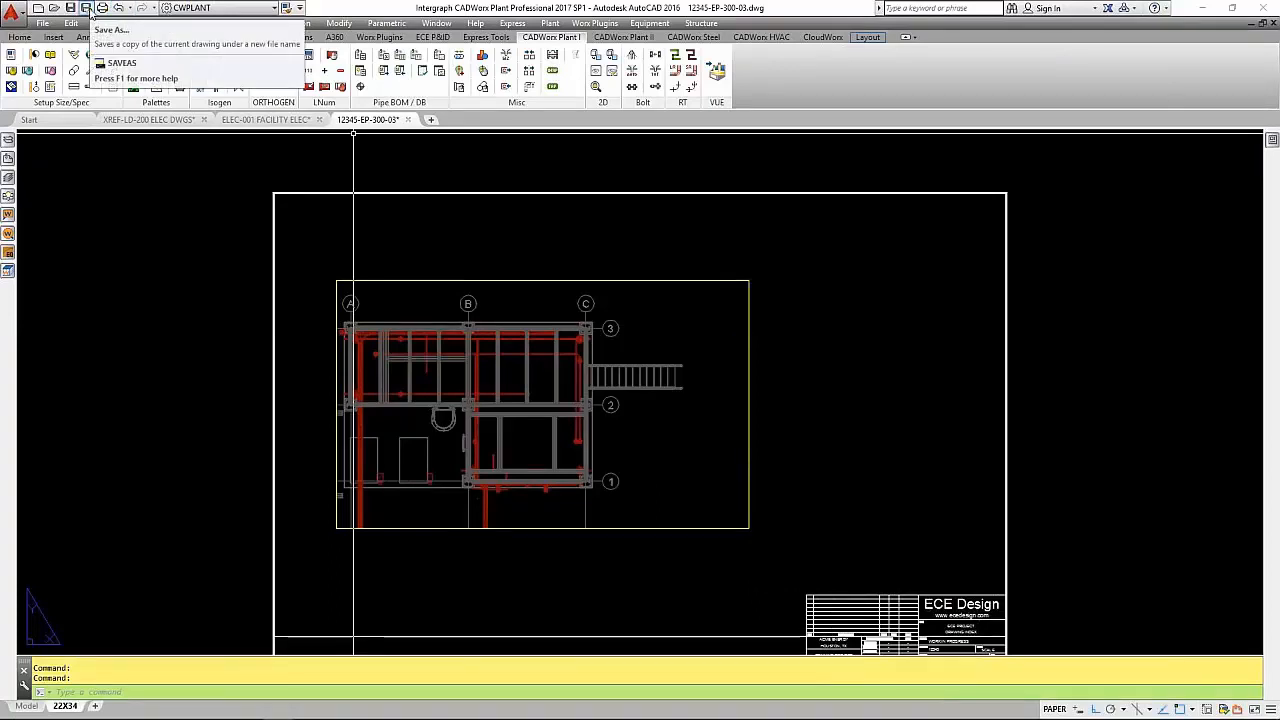
- Preview the 22X34 layout's plot again with grating frozen, leave without plotting, and examine the viewport's lower-left corner
left_click(102, 8)
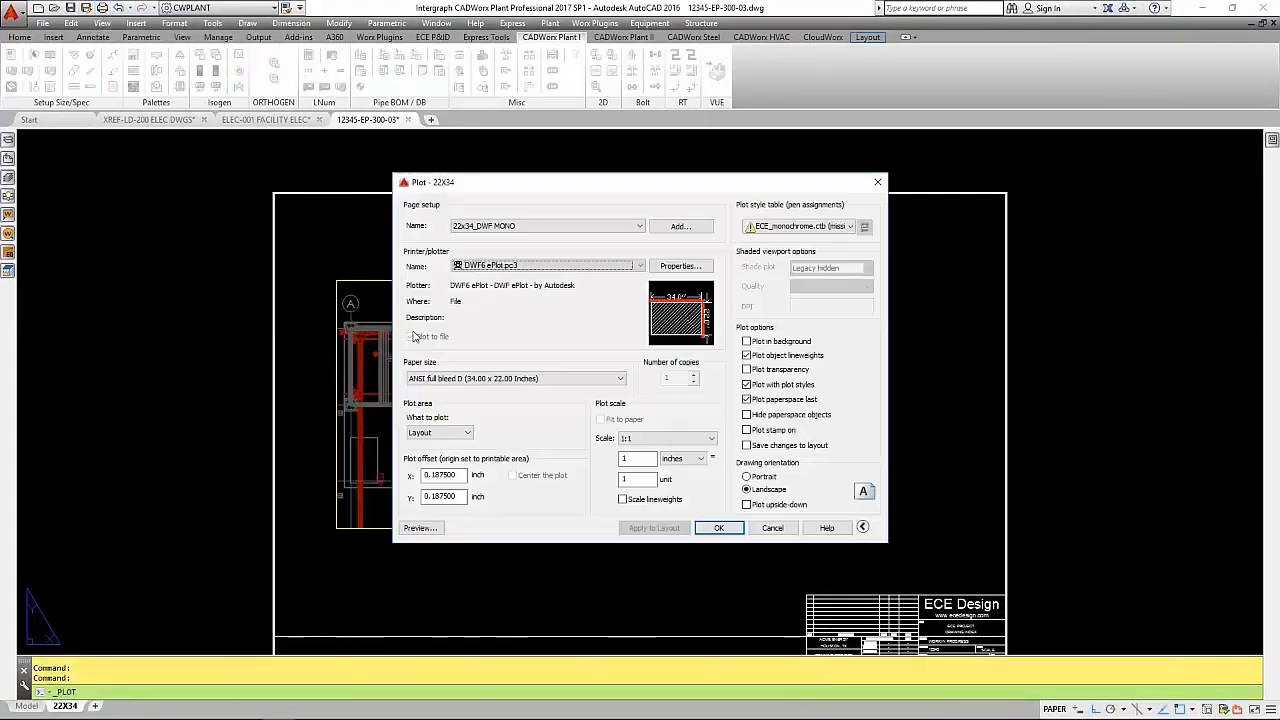
left_click(422, 530)
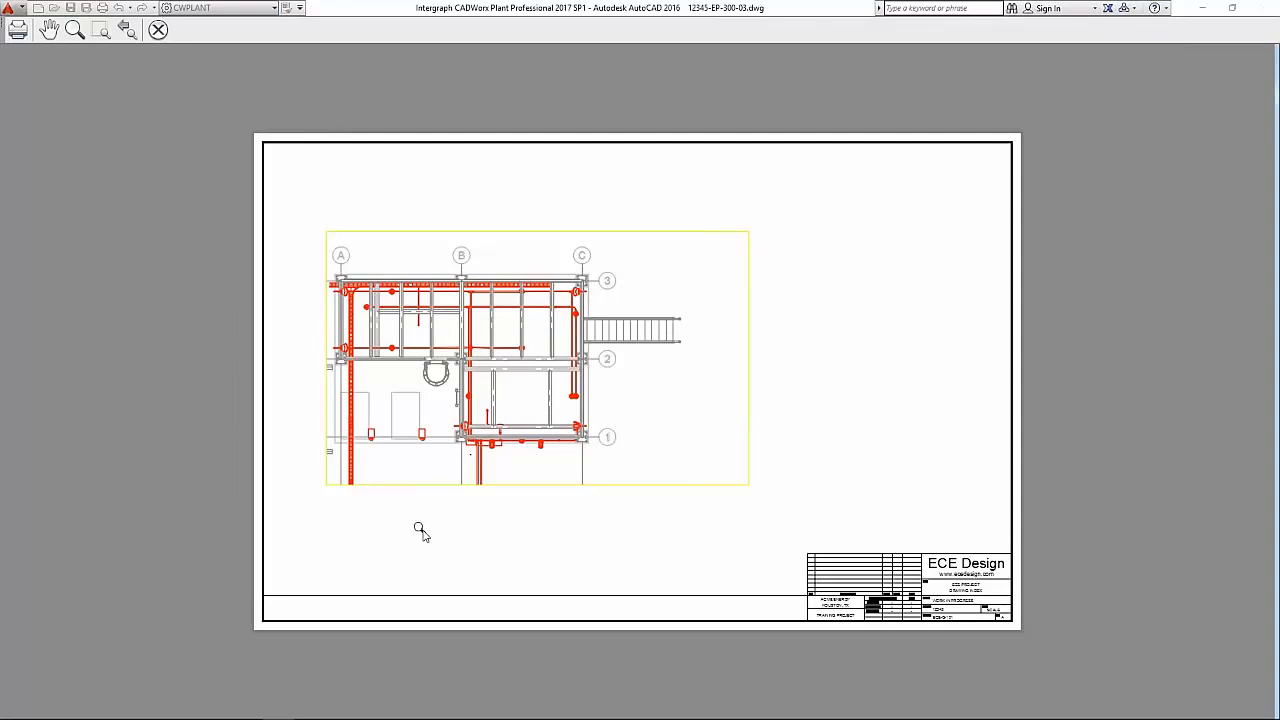
key("Escape")
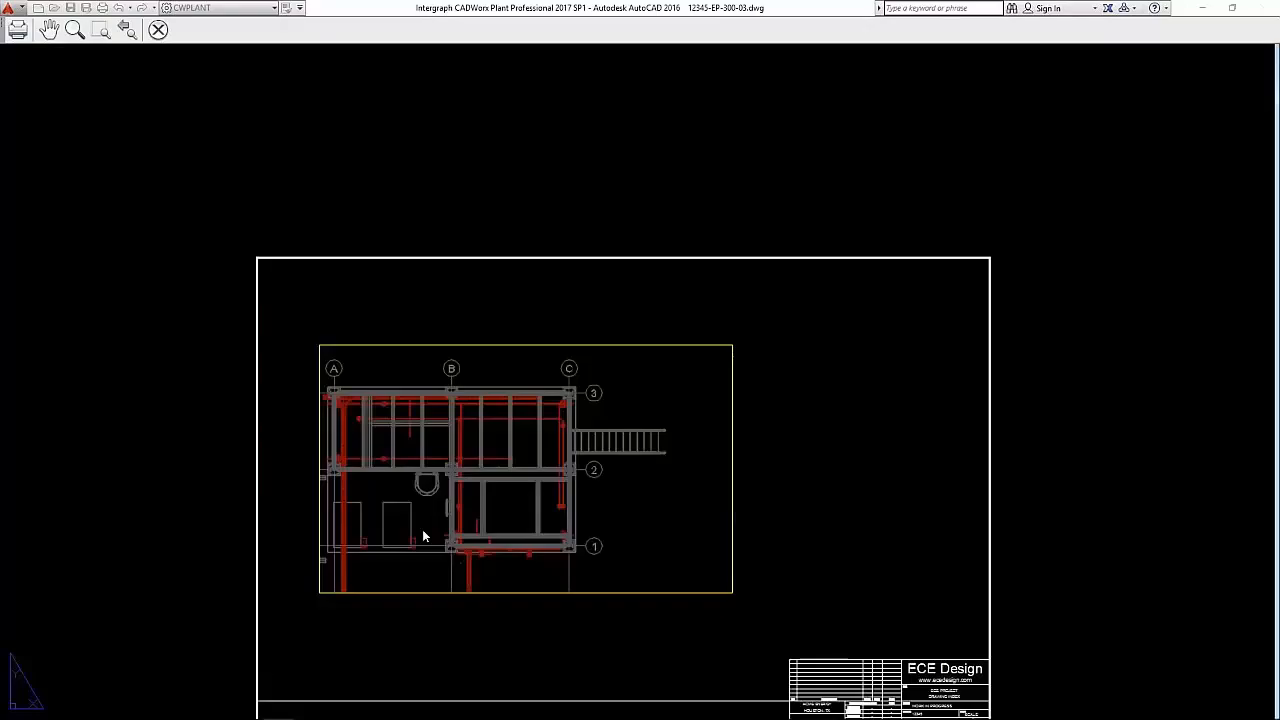
left_click(522, 522)
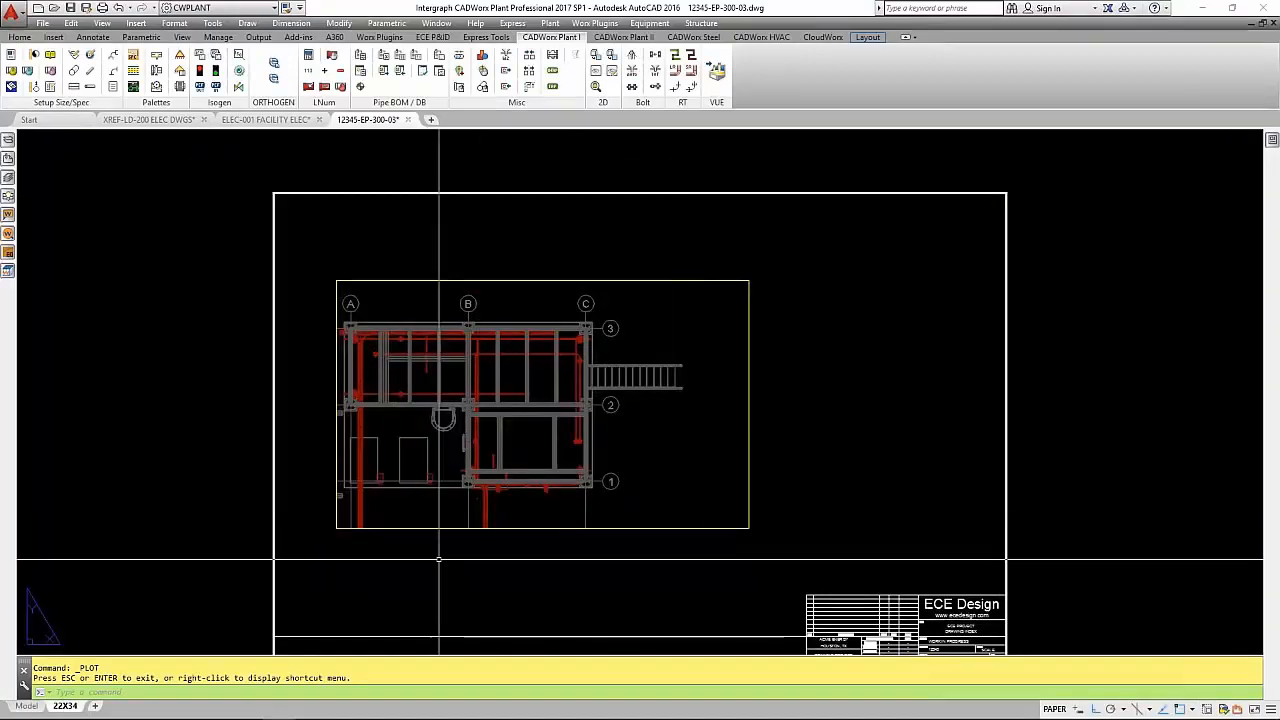
scroll(353, 541, "up", 5)
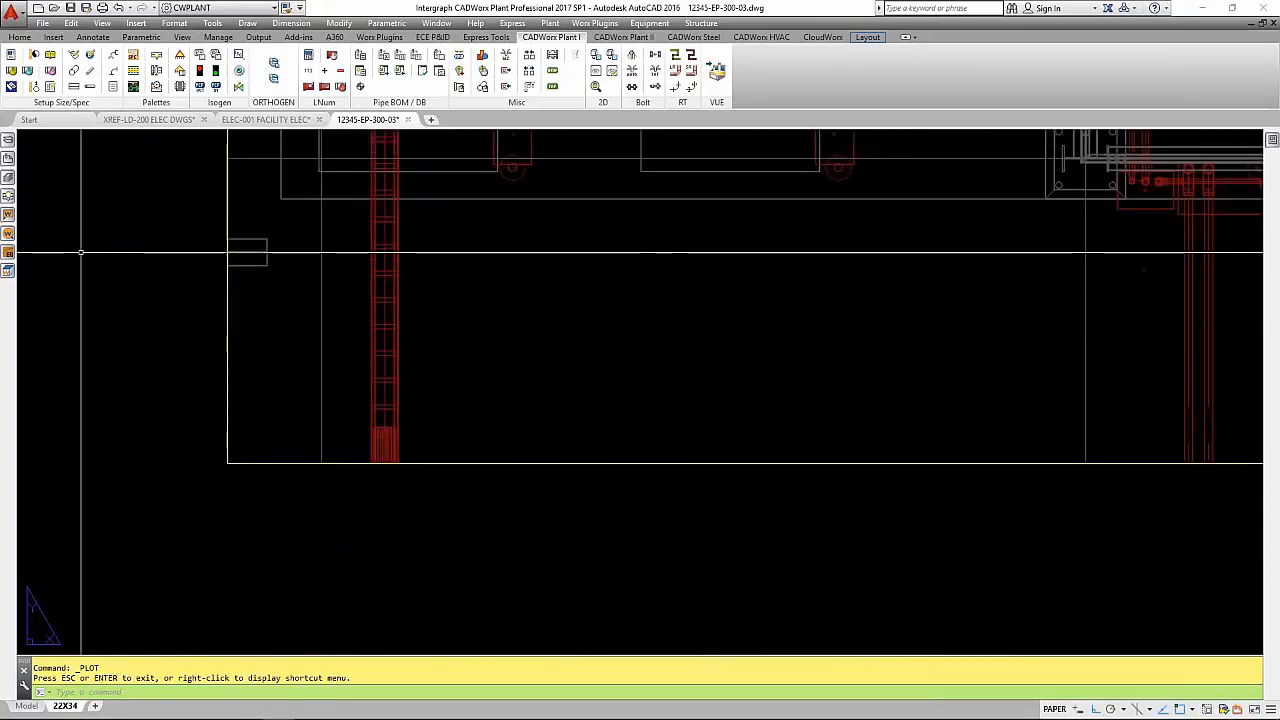
- Tag the vertical CT-200 cable tray with its line number and BOP elevation, placing the tag below the viewport's lower edge
mouse_move(15, 213)
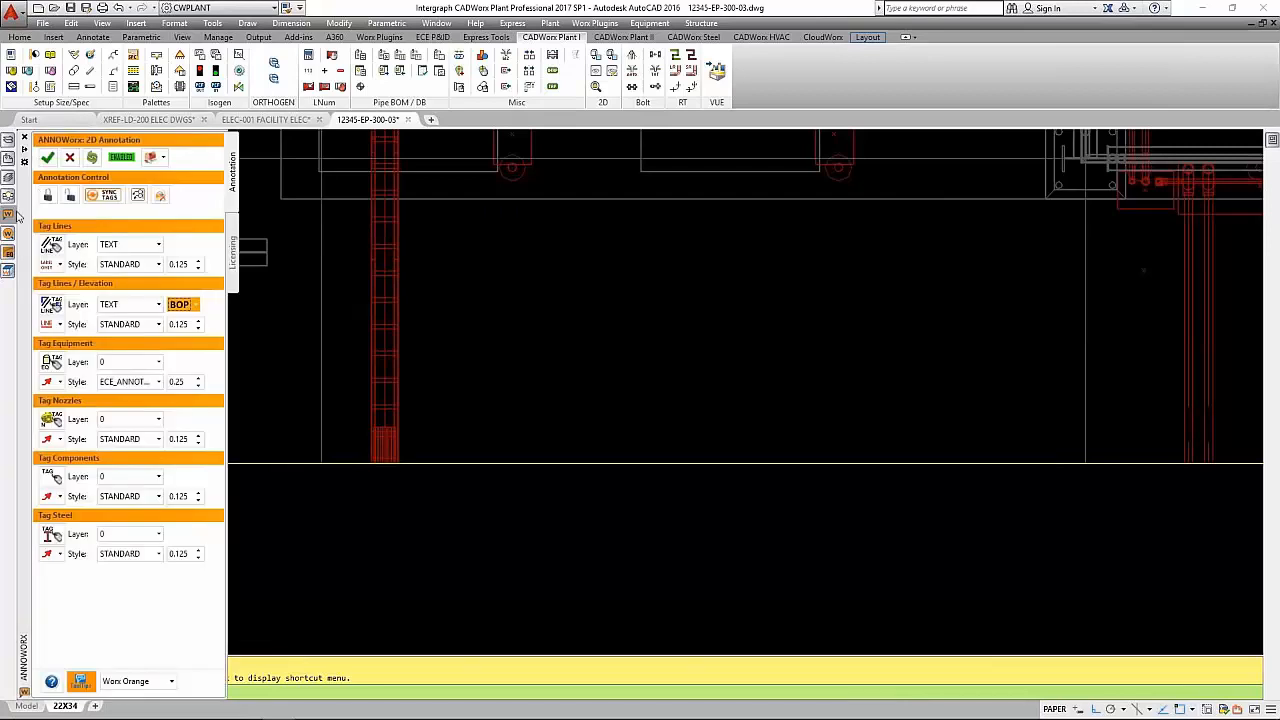
left_click(26, 152)
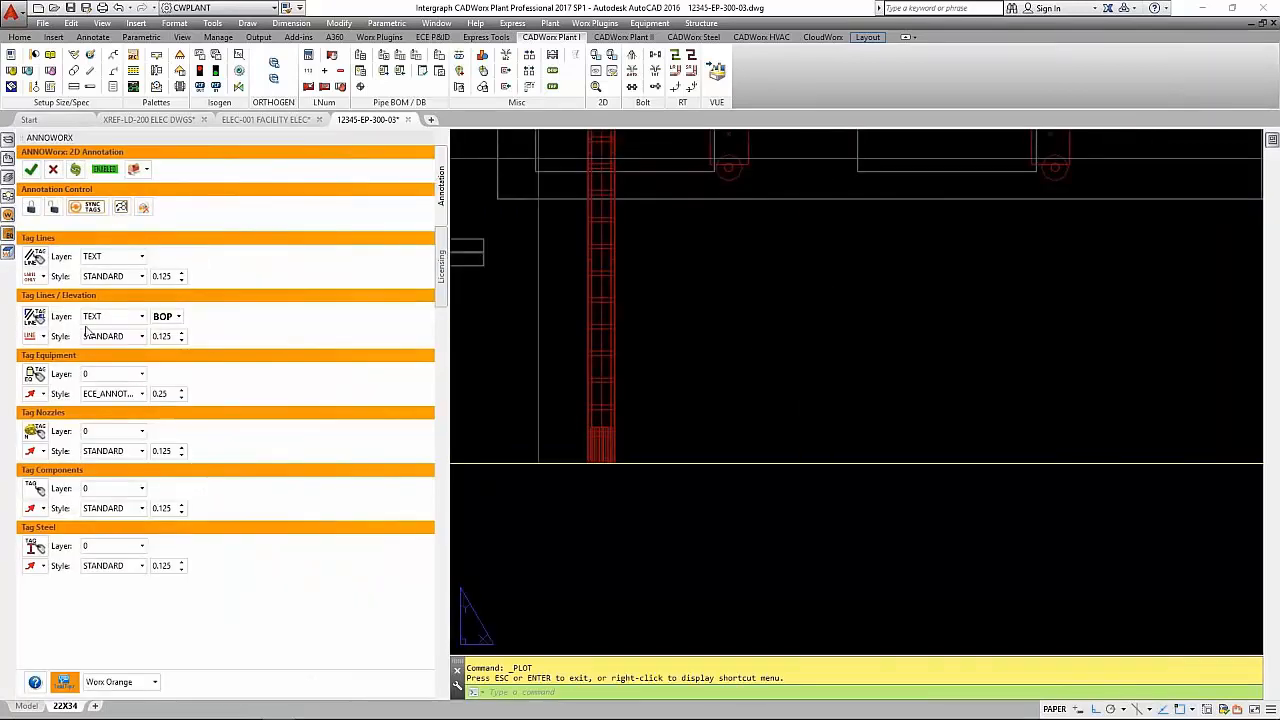
left_click(35, 338)
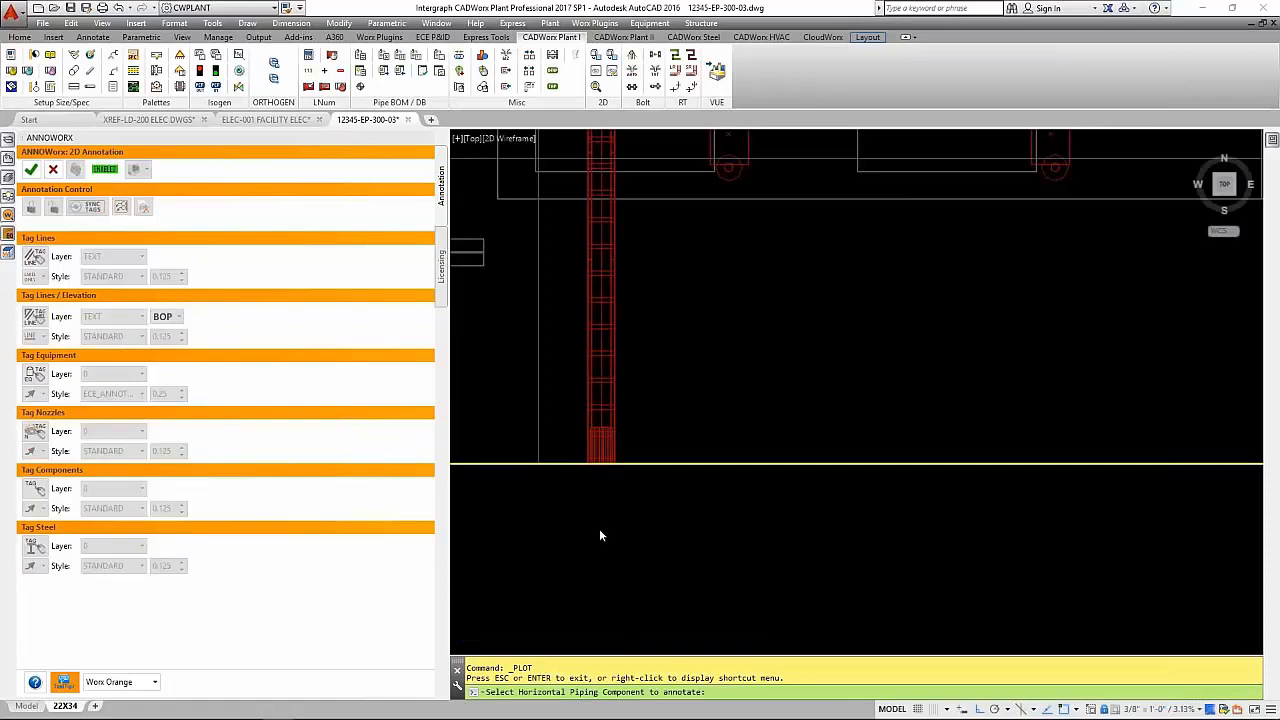
left_click(602, 398)
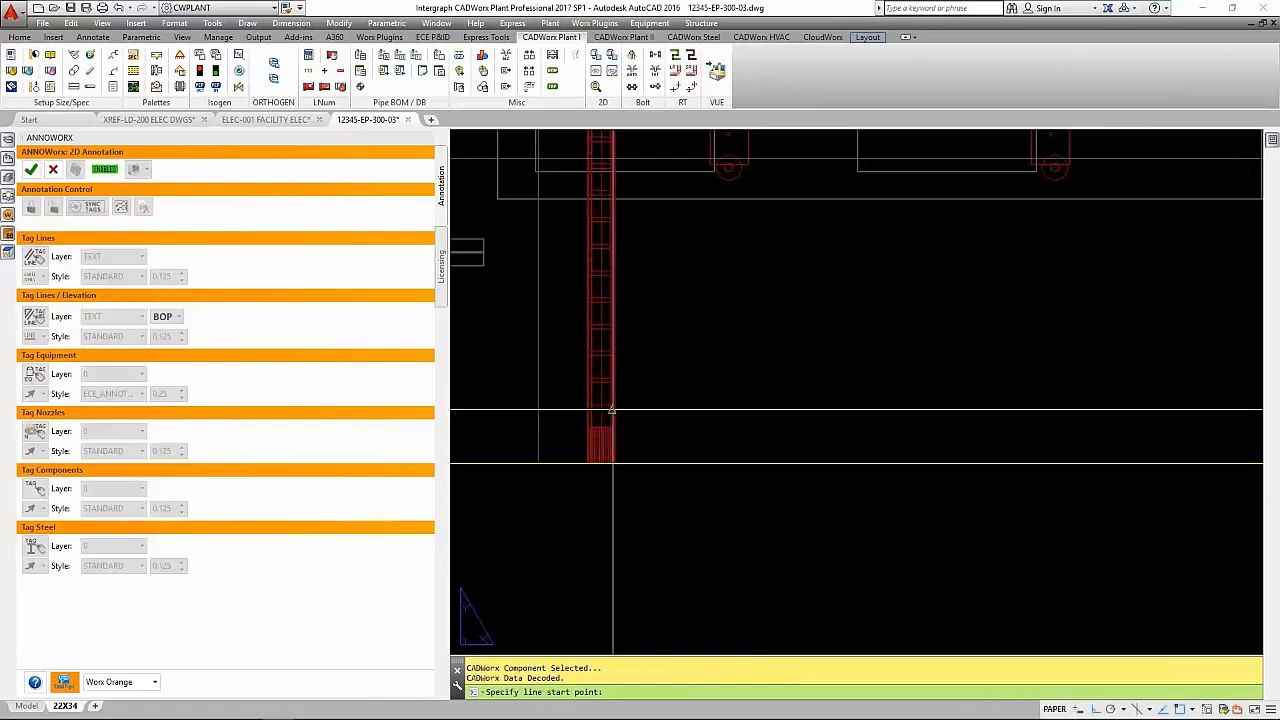
left_click(601, 410)
left_click(628, 508)
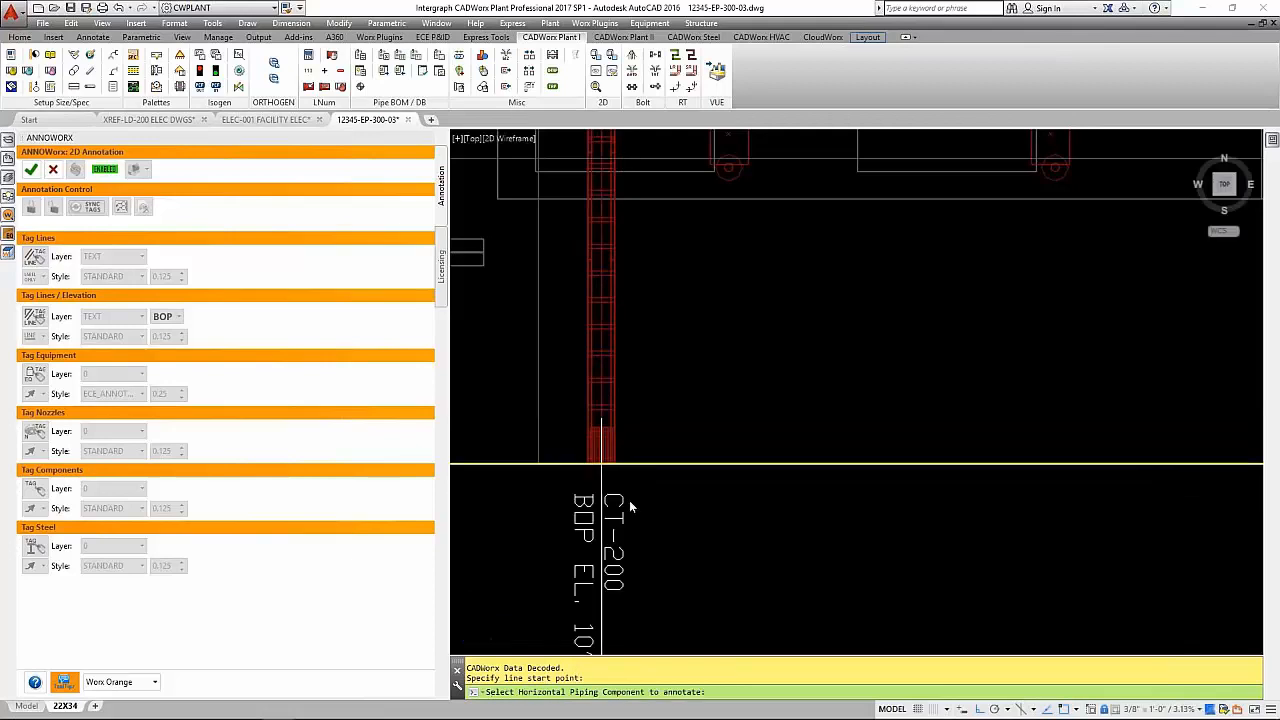
- Tag the left of the two conduits leaving the building's south side with its line number and BOP elevation below the viewport
scroll(668, 525, "down", 4)
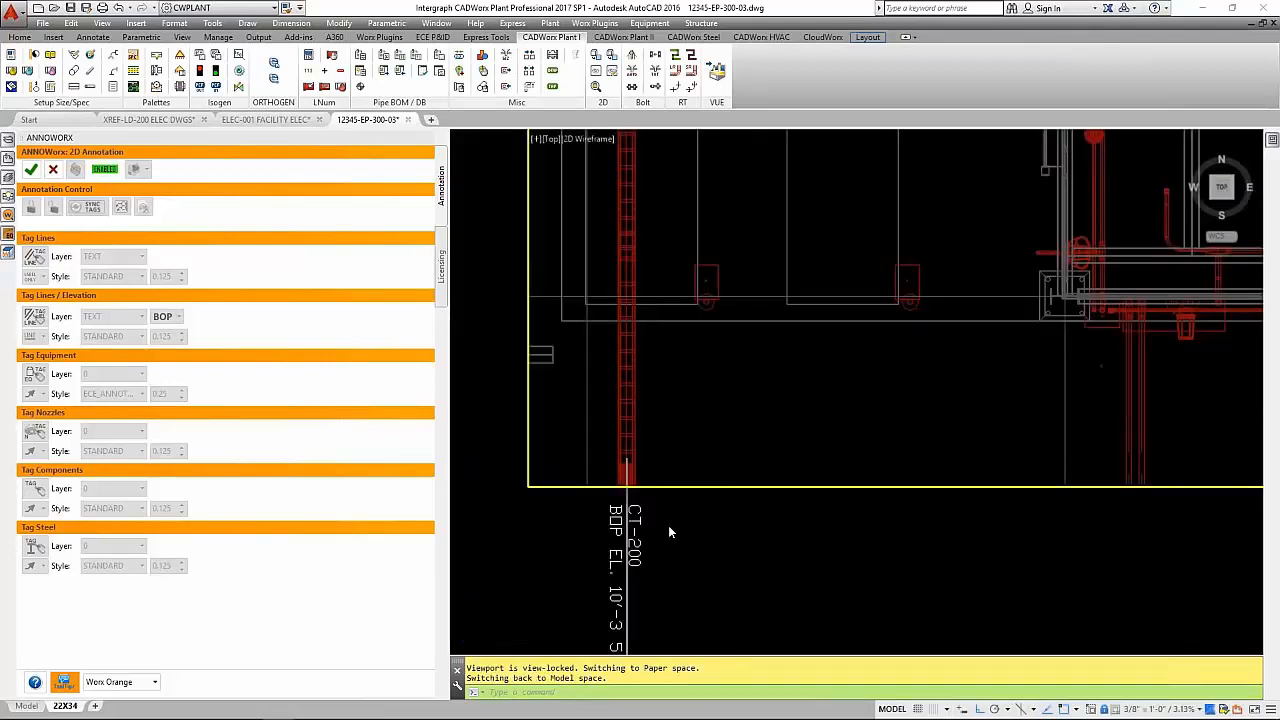
mouse_move(715, 554)
middle_mouse_down()
mouse_move(684, 526)
mouse_move(661, 530)
middle_mouse_up()
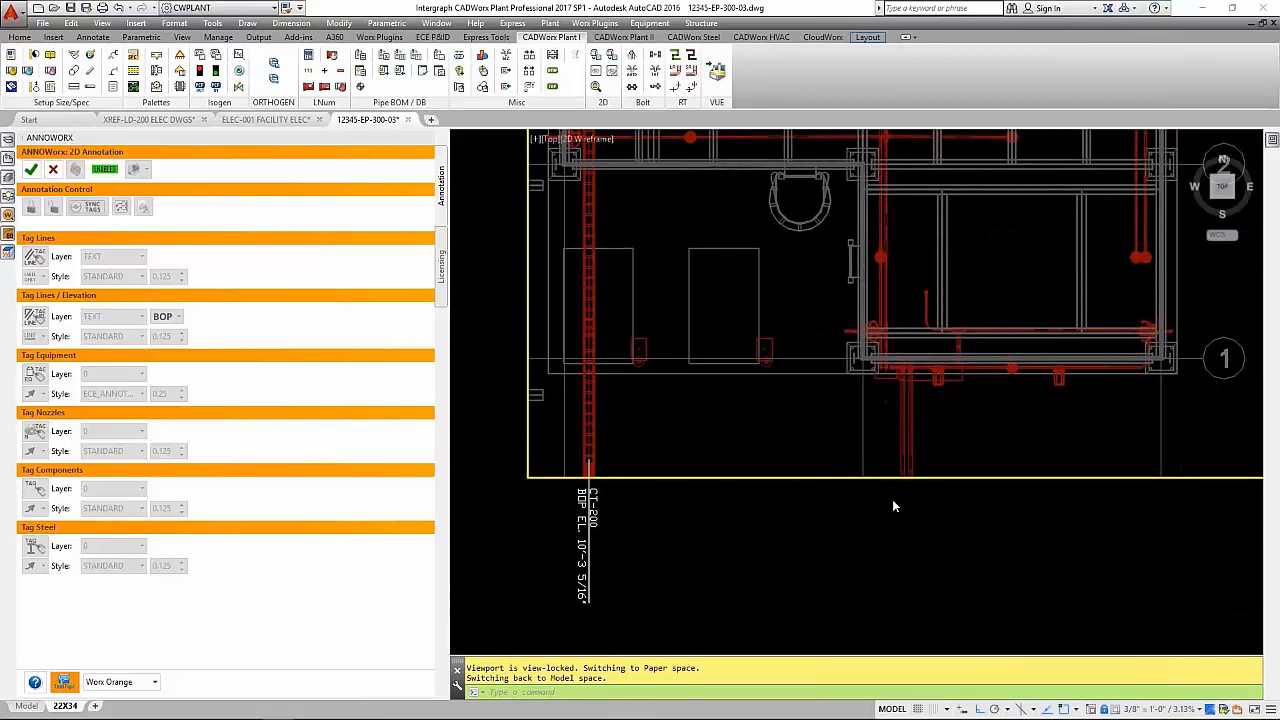
scroll(919, 457, "up", 3)
left_click(860, 430)
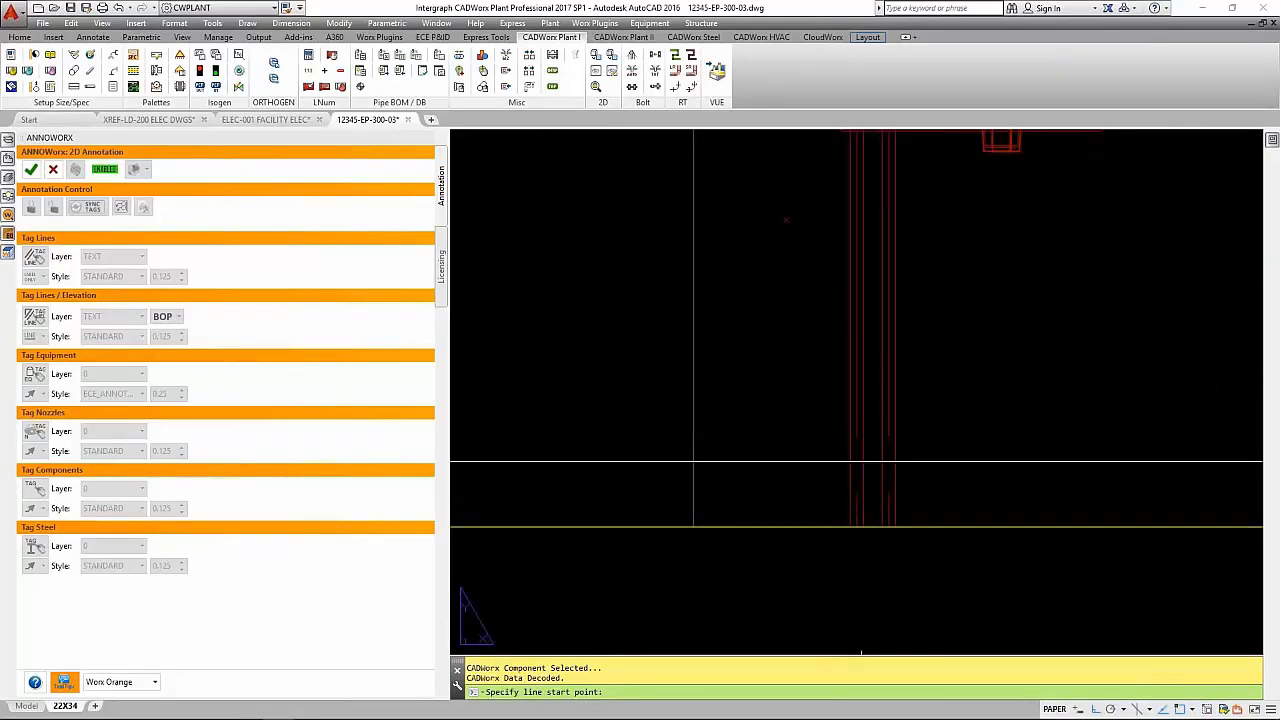
left_click(857, 526)
left_click(859, 583)
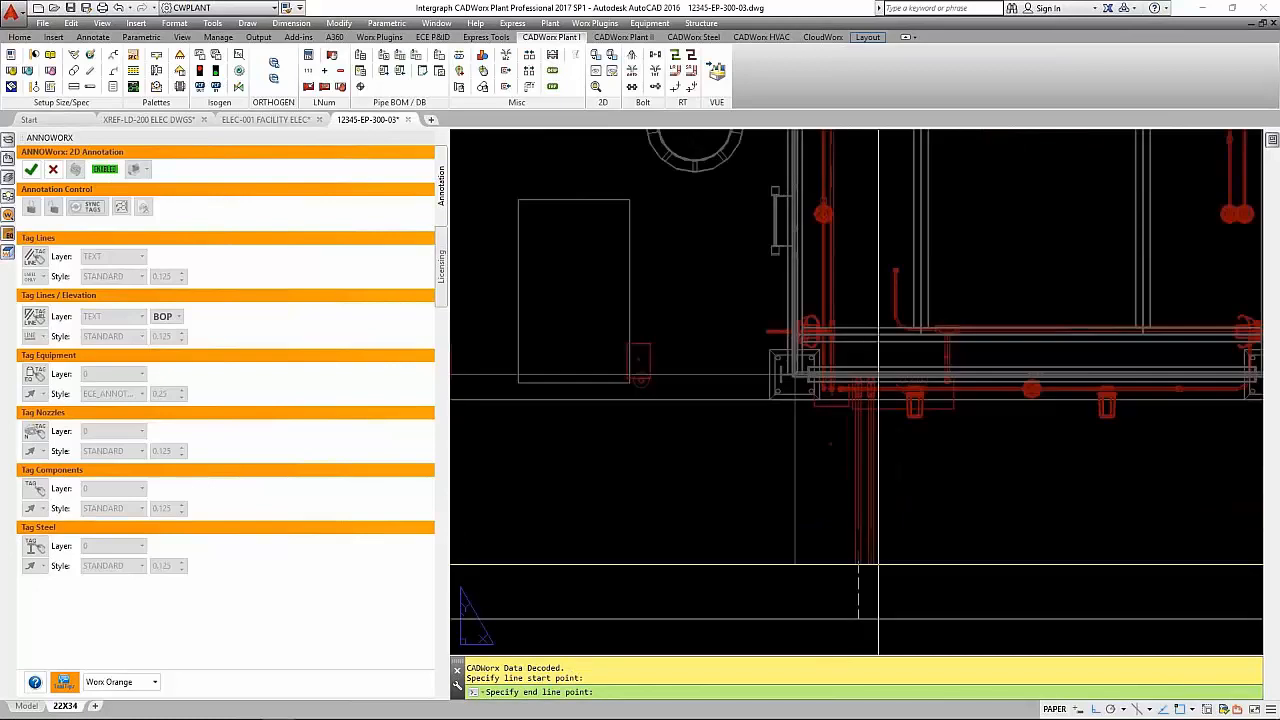
middle_click_drag(880, 608, 876, 375)
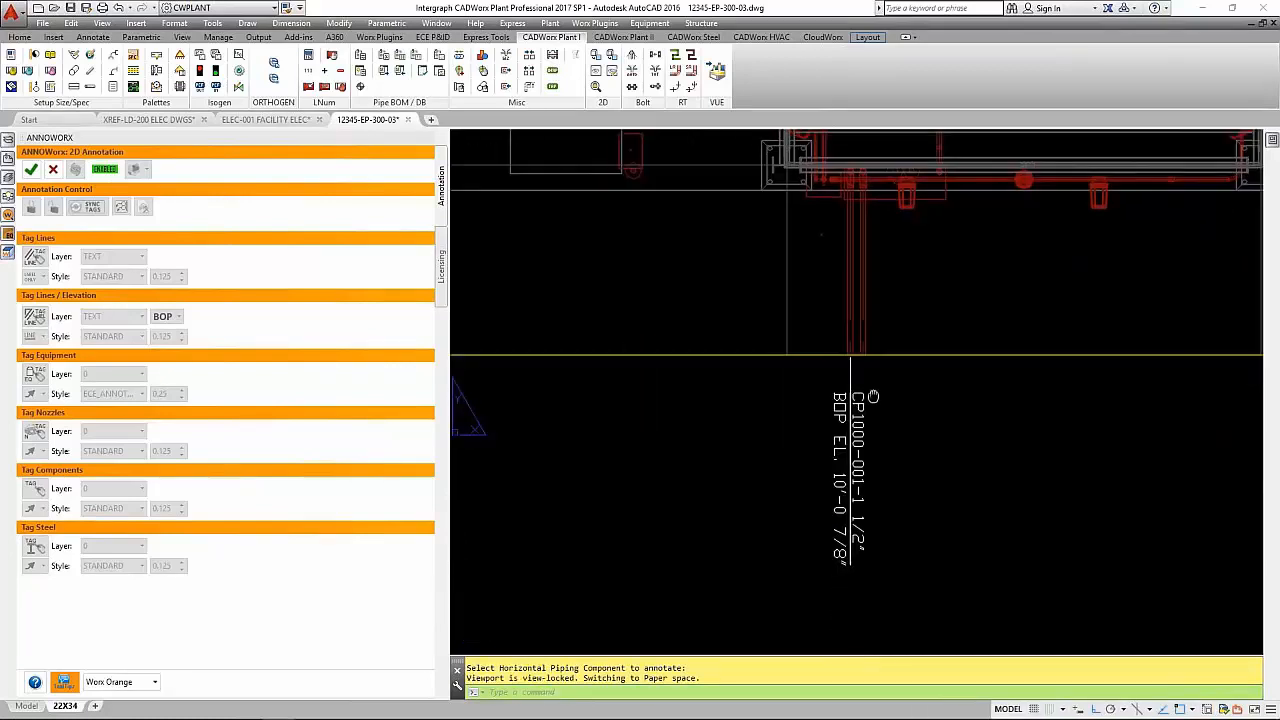
- Tag the right-hand conduit of the pair with its line number and BOP elevation, offset to the right and lower than the first tag
left_click(862, 313)
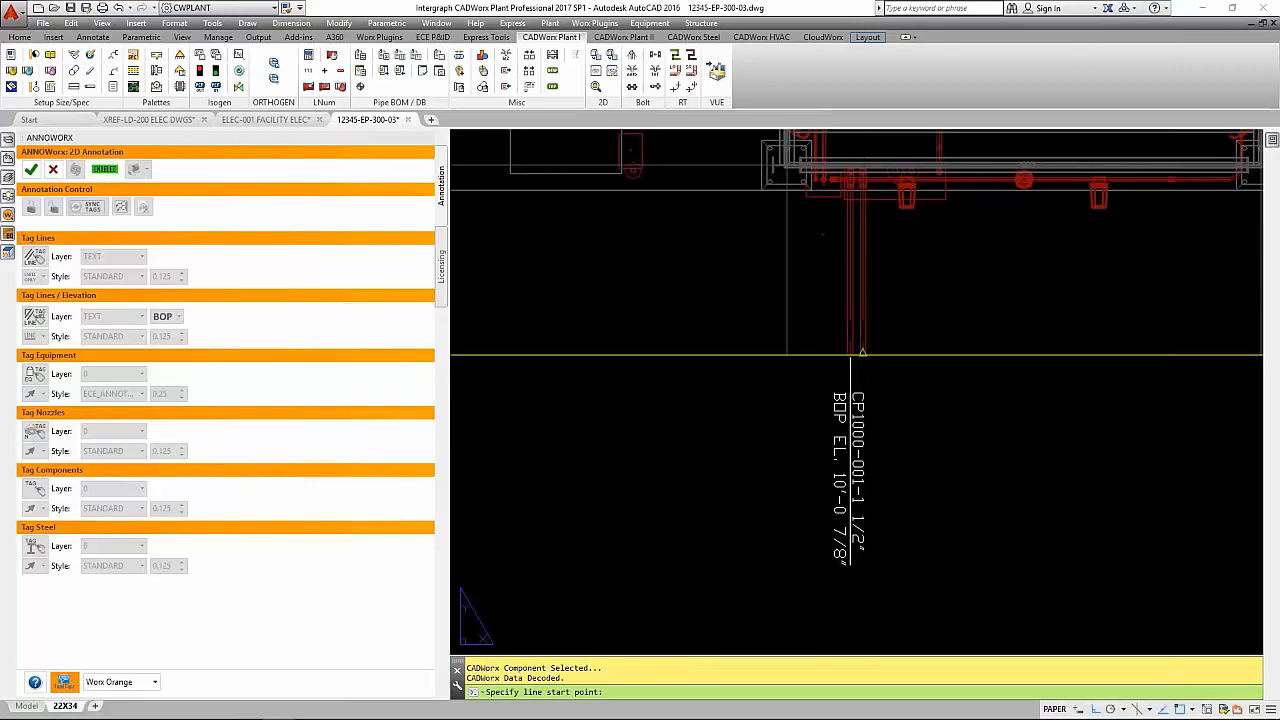
left_click(908, 390)
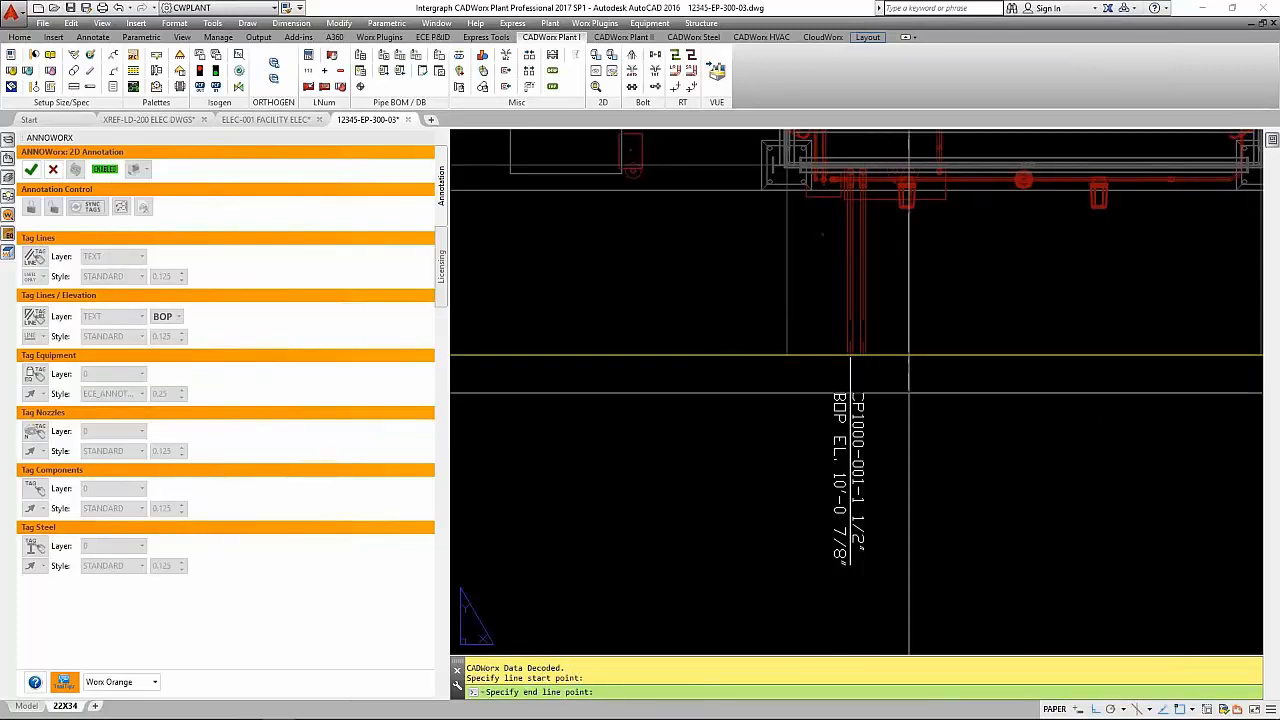
left_click(926, 560)
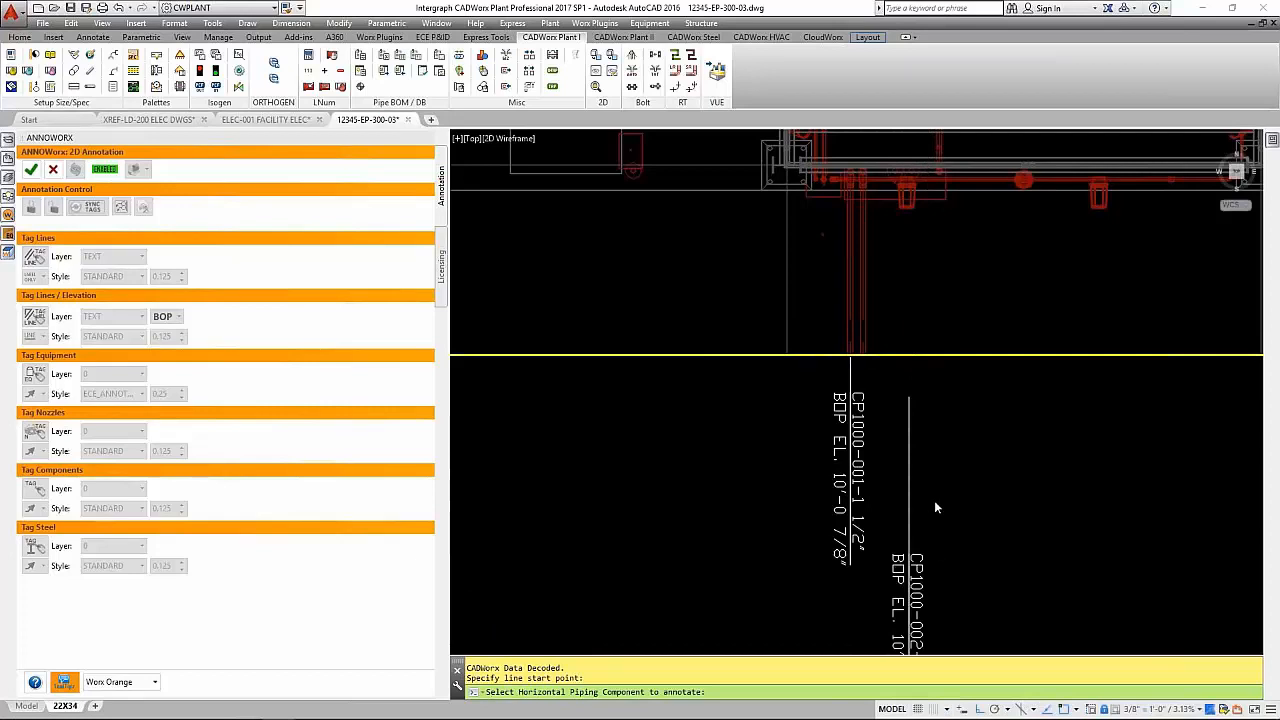
- Tag the cable tray end near grid A-3 with its line number and BOP elevation outside the viewport, and end the tagging command
scroll(936, 491, "down", 3)
middle_click_drag(806, 566, 905, 680)
scroll(934, 628, "down", 2)
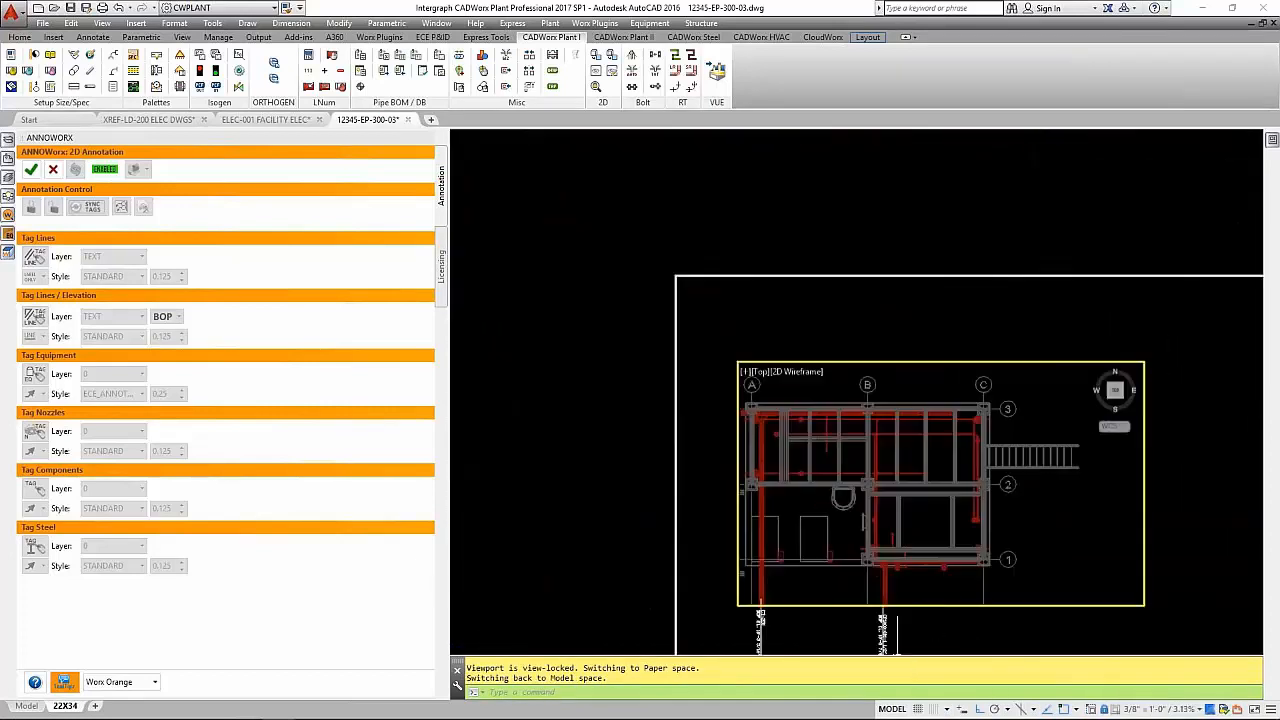
scroll(733, 412, "up", 2)
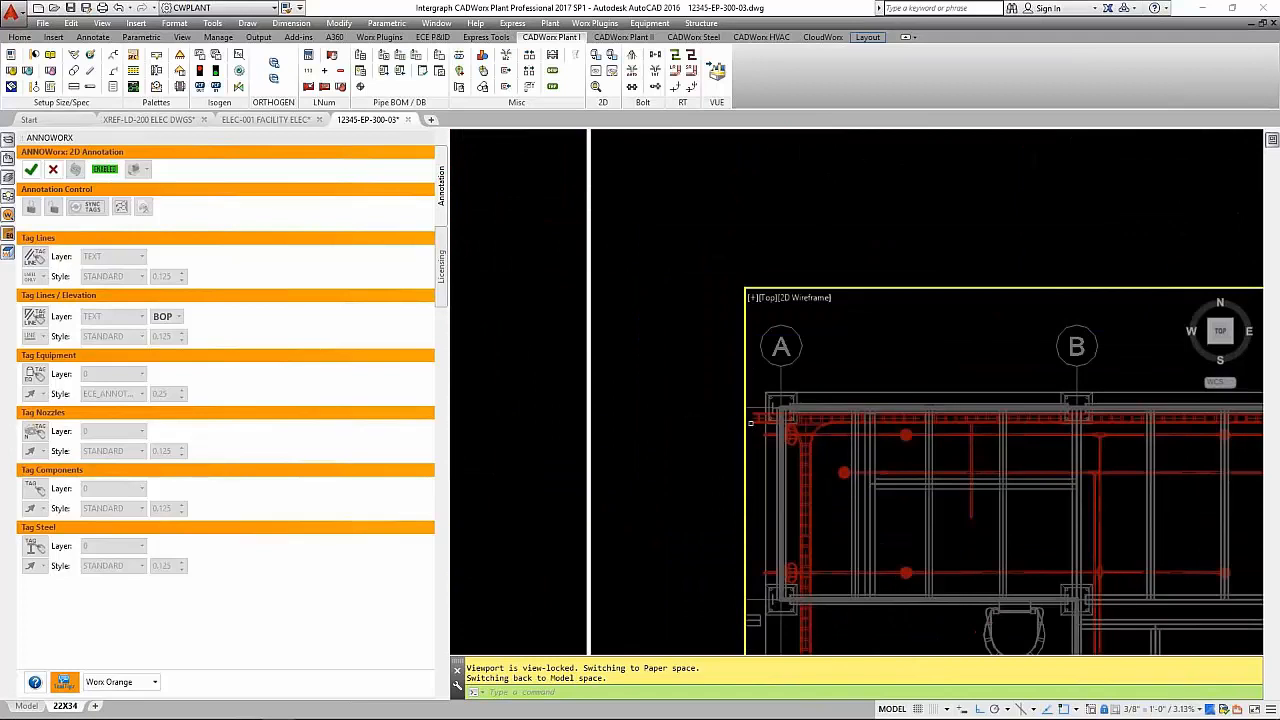
scroll(753, 433, "up", 4)
left_click(710, 408)
left_click(733, 407)
scroll(742, 438, "down", 4)
double_click(691, 473)
- Draw a line connecting the right-hand conduit's end at the viewport edge to the start of its offset CP1000-002 tag
scroll(667, 456, "down", 4)
middle_click_drag(669, 463, 614, 271)
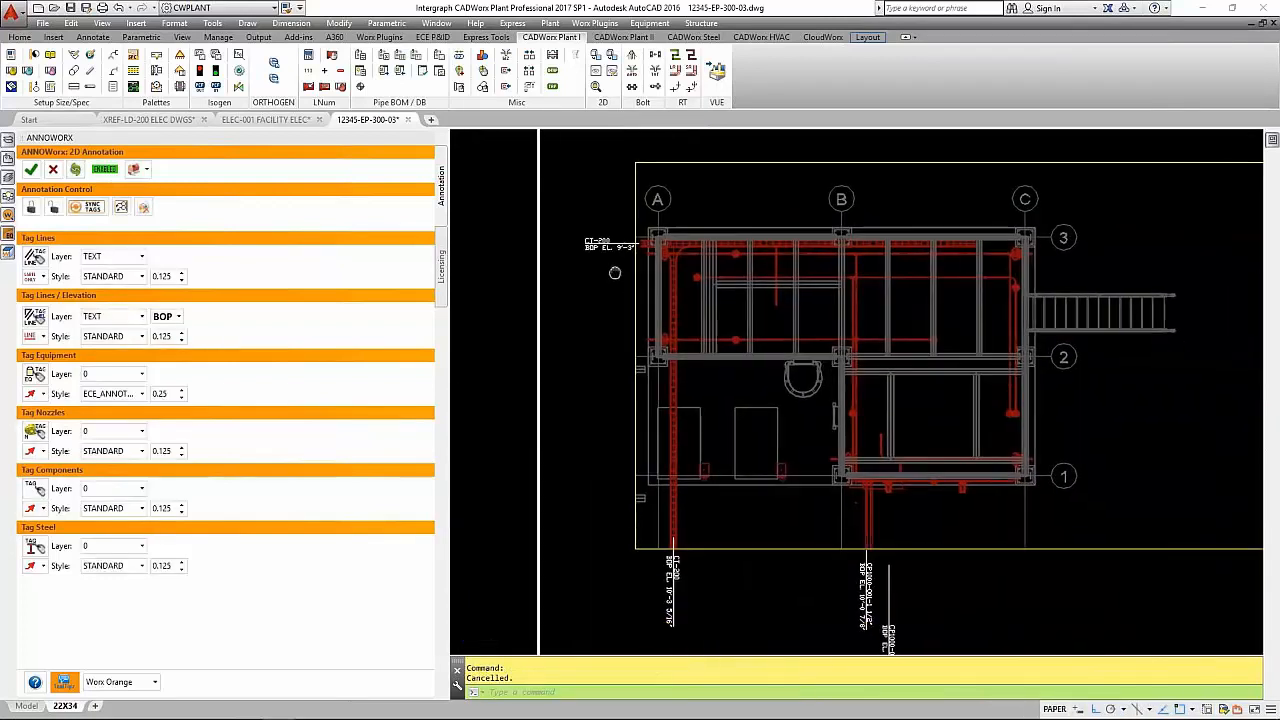
middle_click_drag(795, 530, 782, 524)
scroll(802, 470, "up", 6)
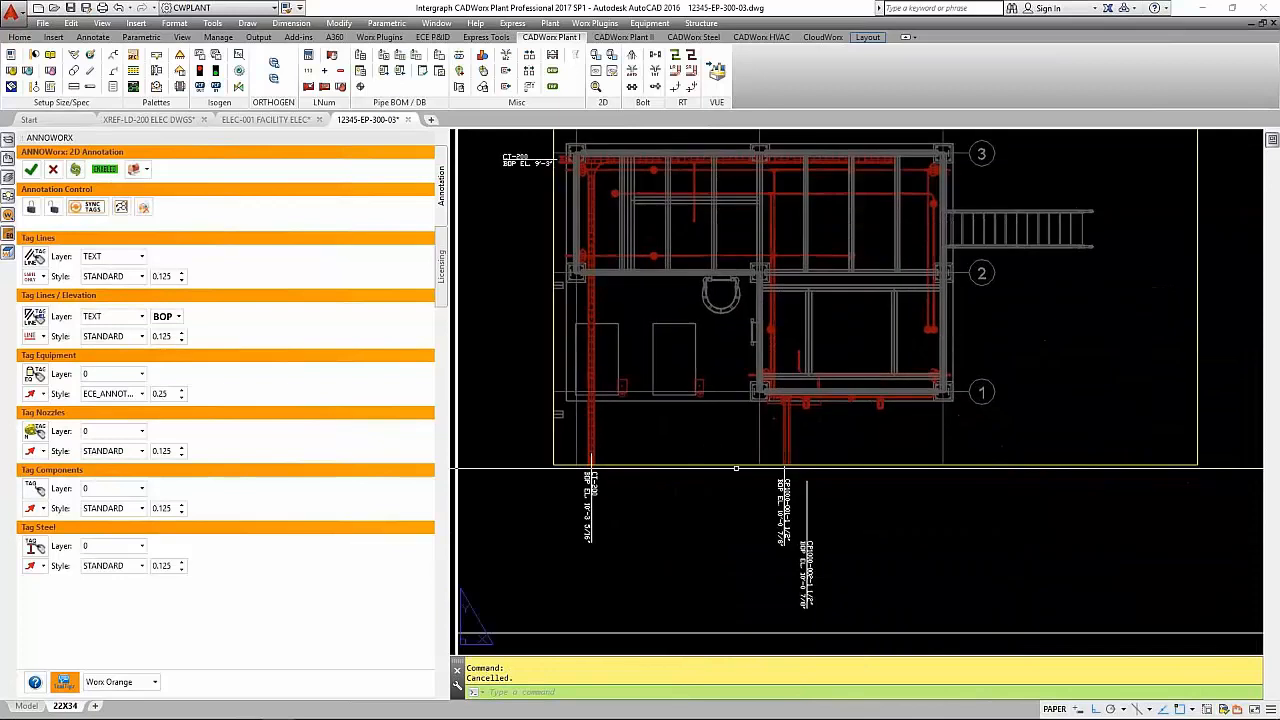
type("l")
key("Return")
left_click(755, 444)
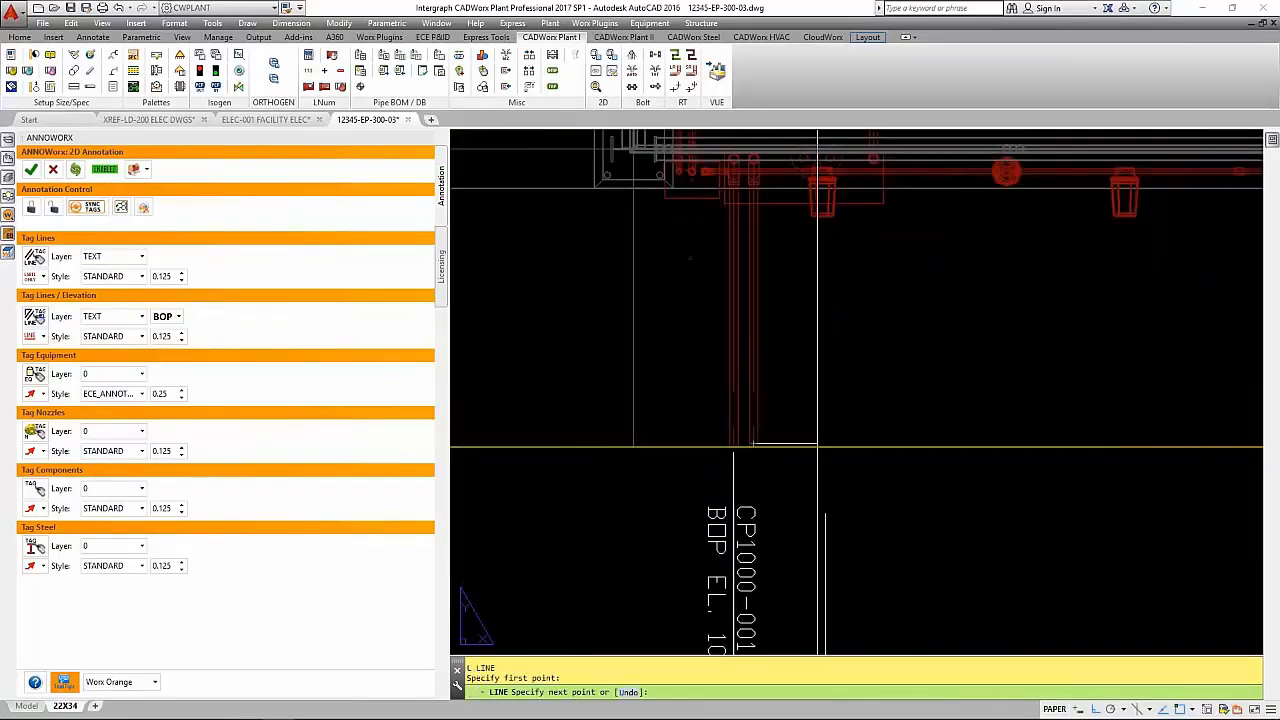
left_click(825, 515)
key("Return")
- Set the equipment tag layer to TEXT in the ANNOWorx annotation settings
scroll(833, 470, "down", 4)
mouse_move(881, 518)
middle_mouse_down()
mouse_move(852, 343)
mouse_move(906, 406)
mouse_move(883, 449)
mouse_move(881, 500)
middle_mouse_up()
scroll(915, 418, "down", 2)
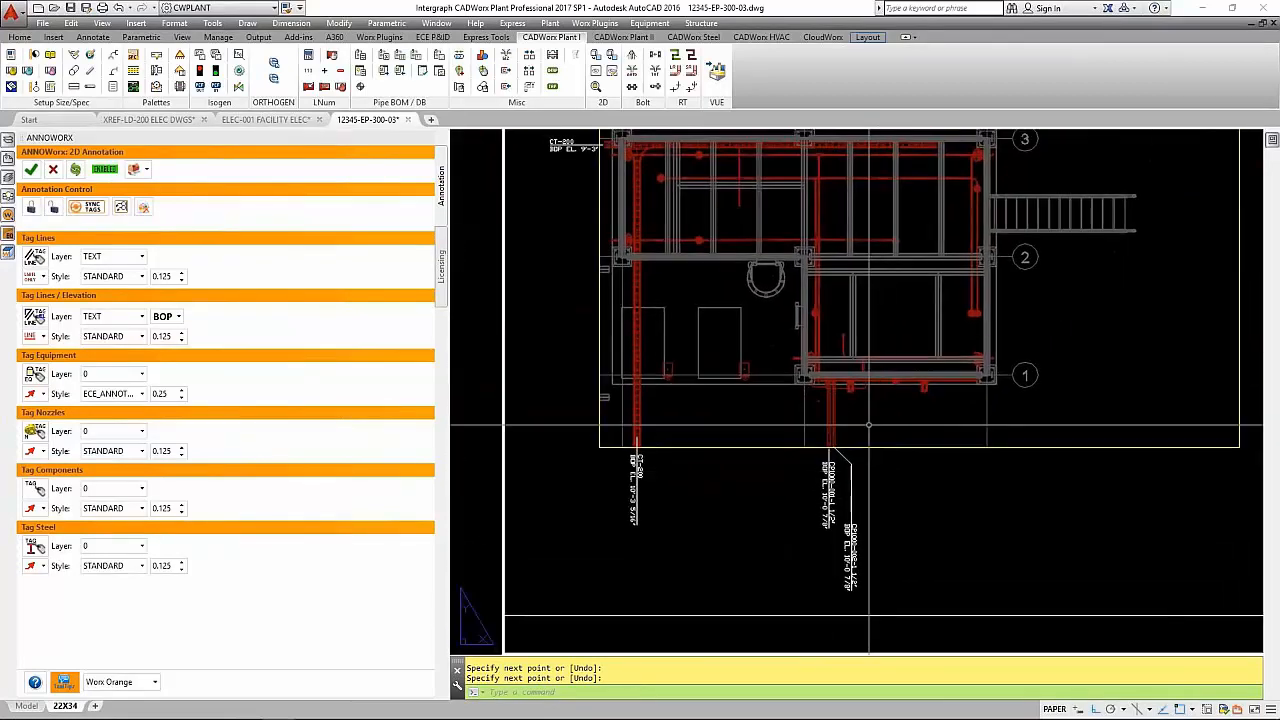
middle_click_drag(867, 420, 846, 431)
scroll(844, 415, "up", 2)
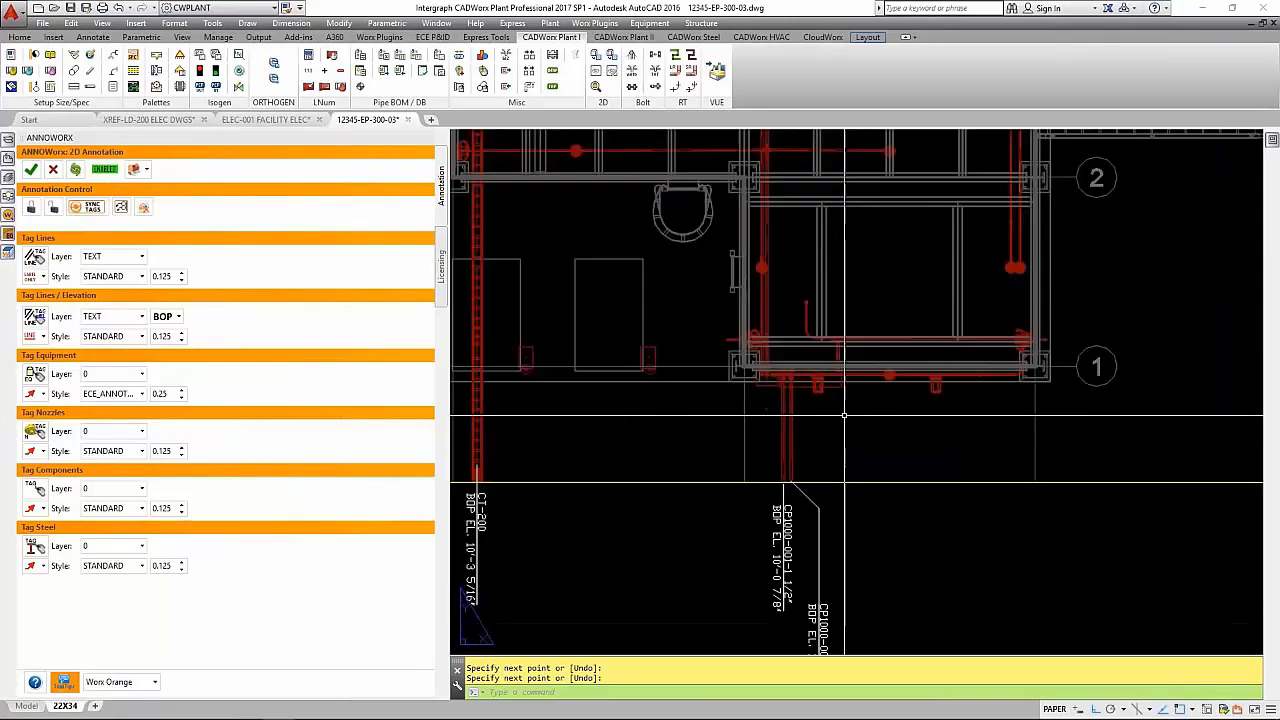
left_click(144, 375)
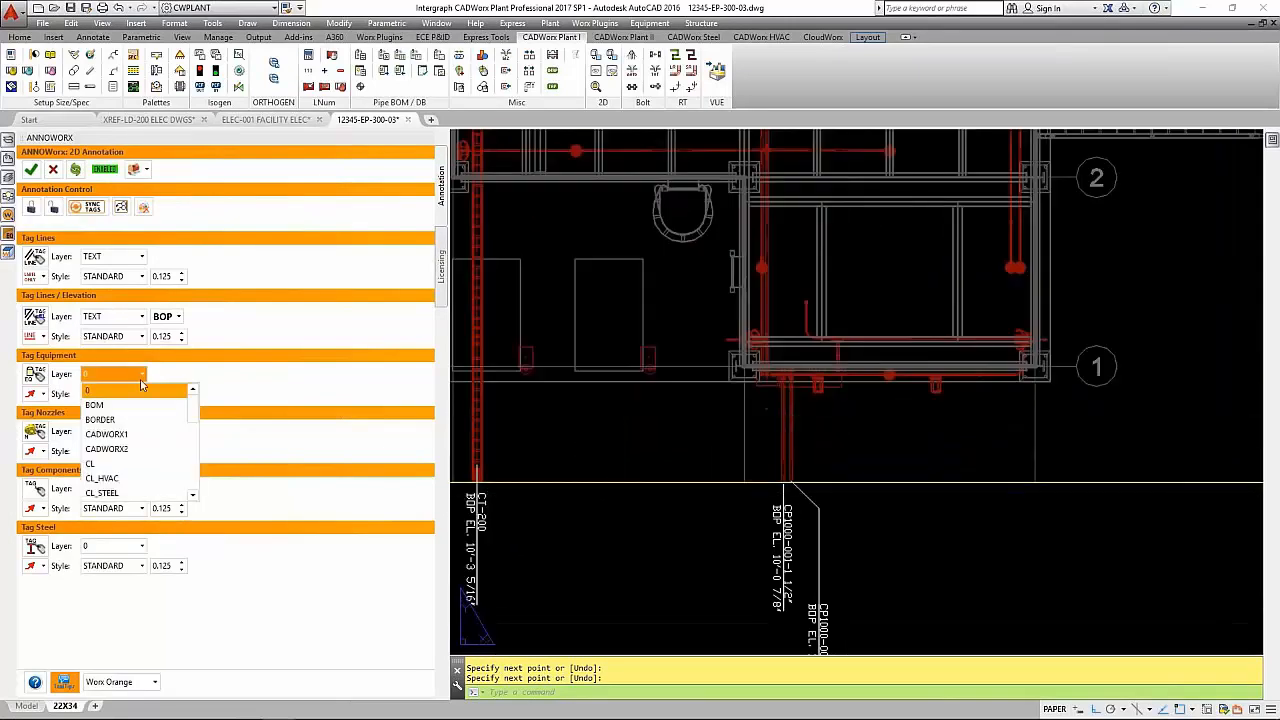
scroll(129, 470, "down", 2)
scroll(128, 485, "down", 4)
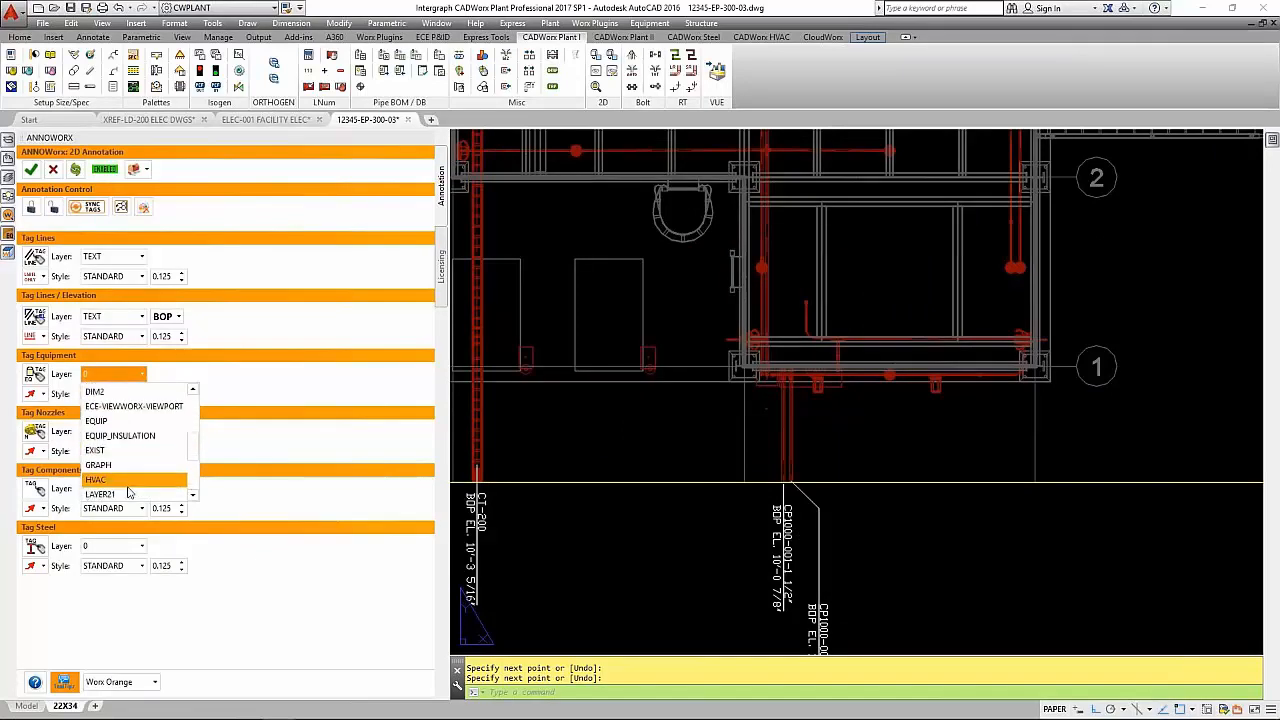
scroll(128, 490, "down", 1)
left_click(124, 468)
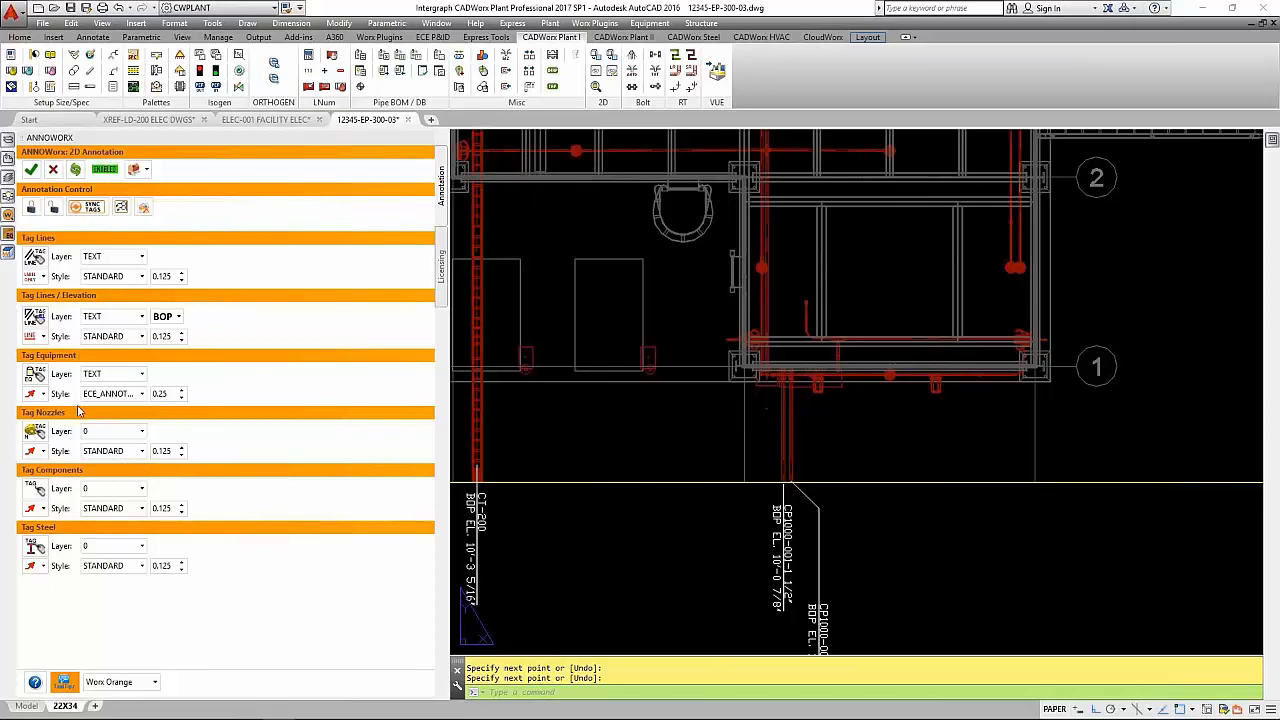
- Tag the CP-1000 and LP-200 panels below grid line 1 with equipment leaders placed on either side of the conduits
left_click(36, 382)
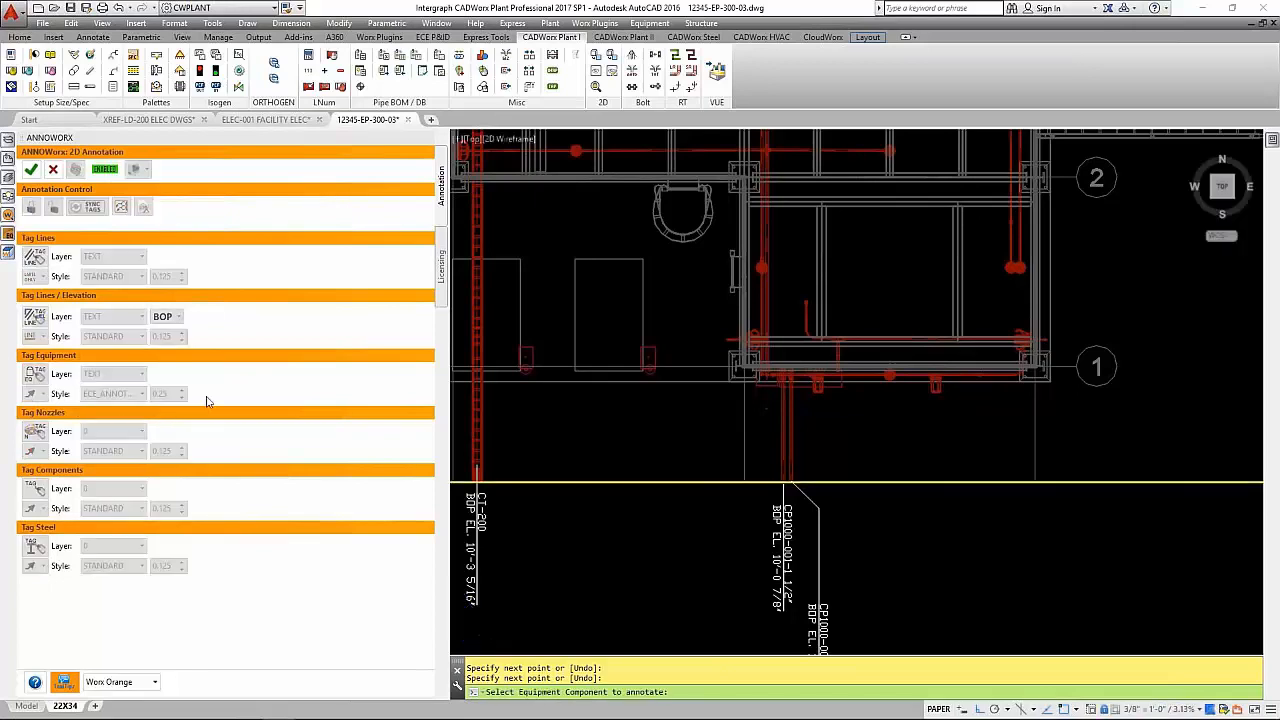
left_click(835, 387)
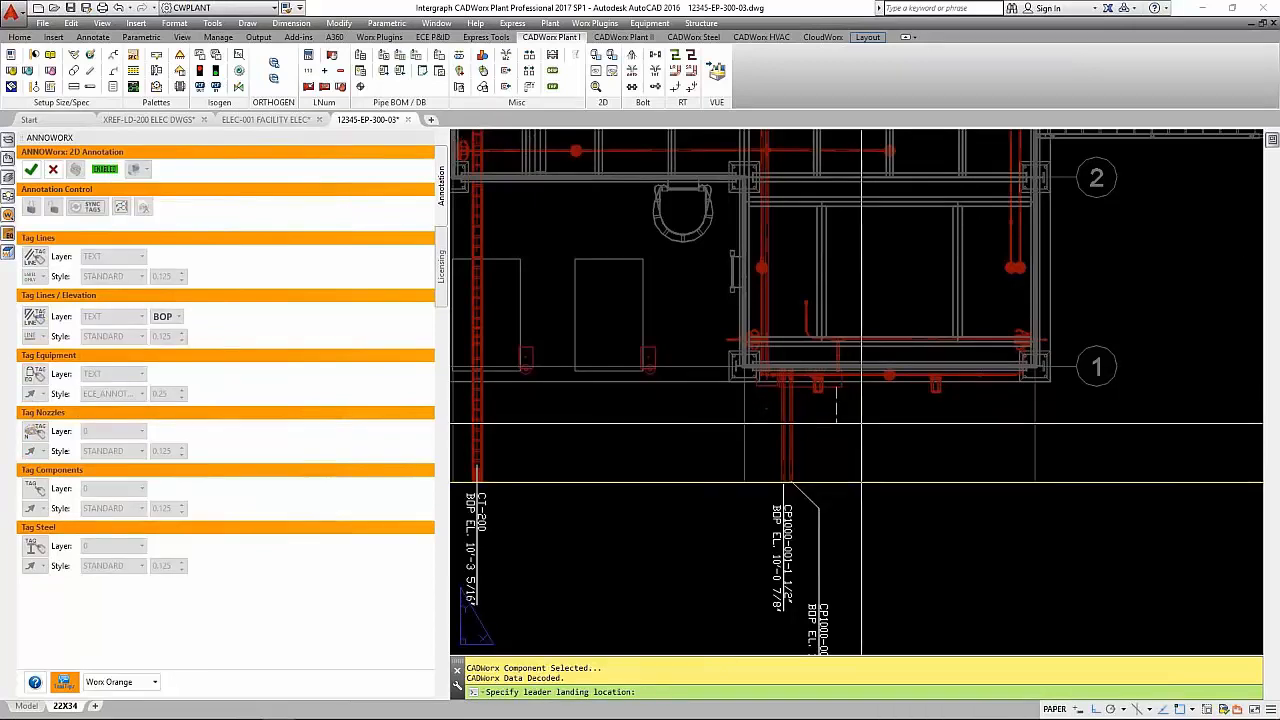
left_click(862, 425)
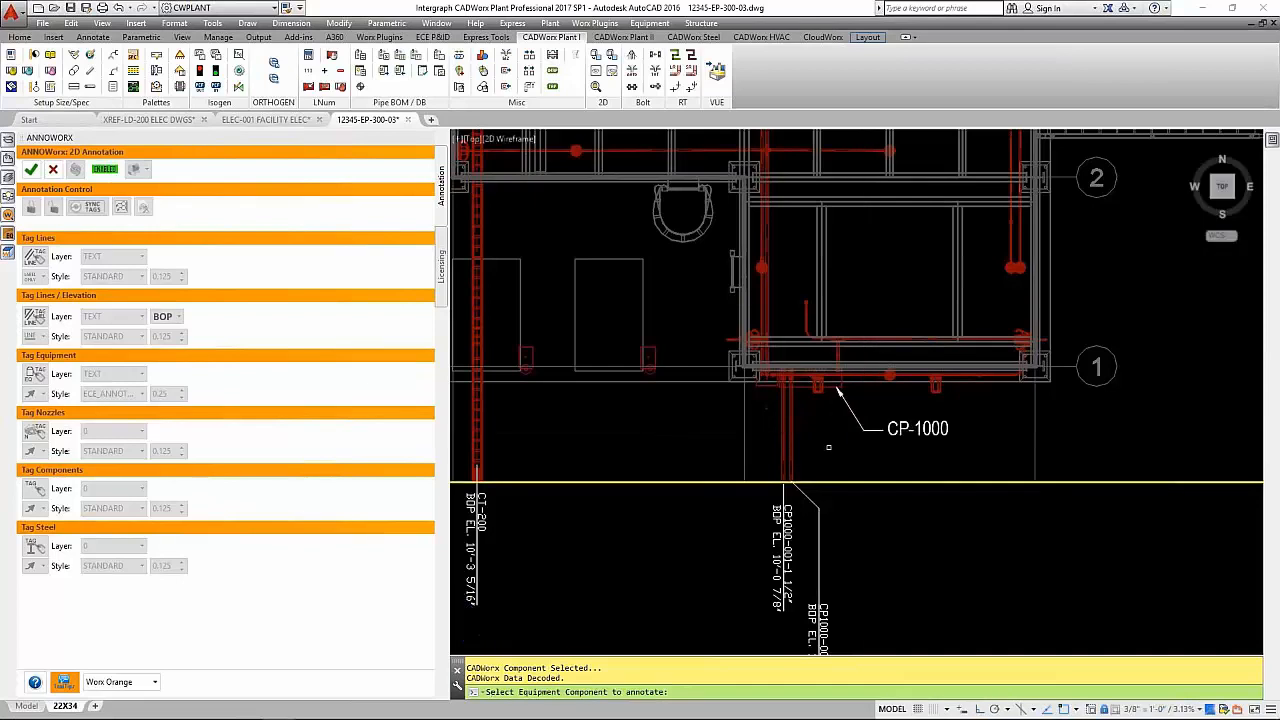
left_click(761, 385)
left_click(722, 430)
- Tag the HS-200-B and HS-200-A equipment beside the two pump outlines with leaders, and close the ANNOWorx annotation tools
left_click(640, 358)
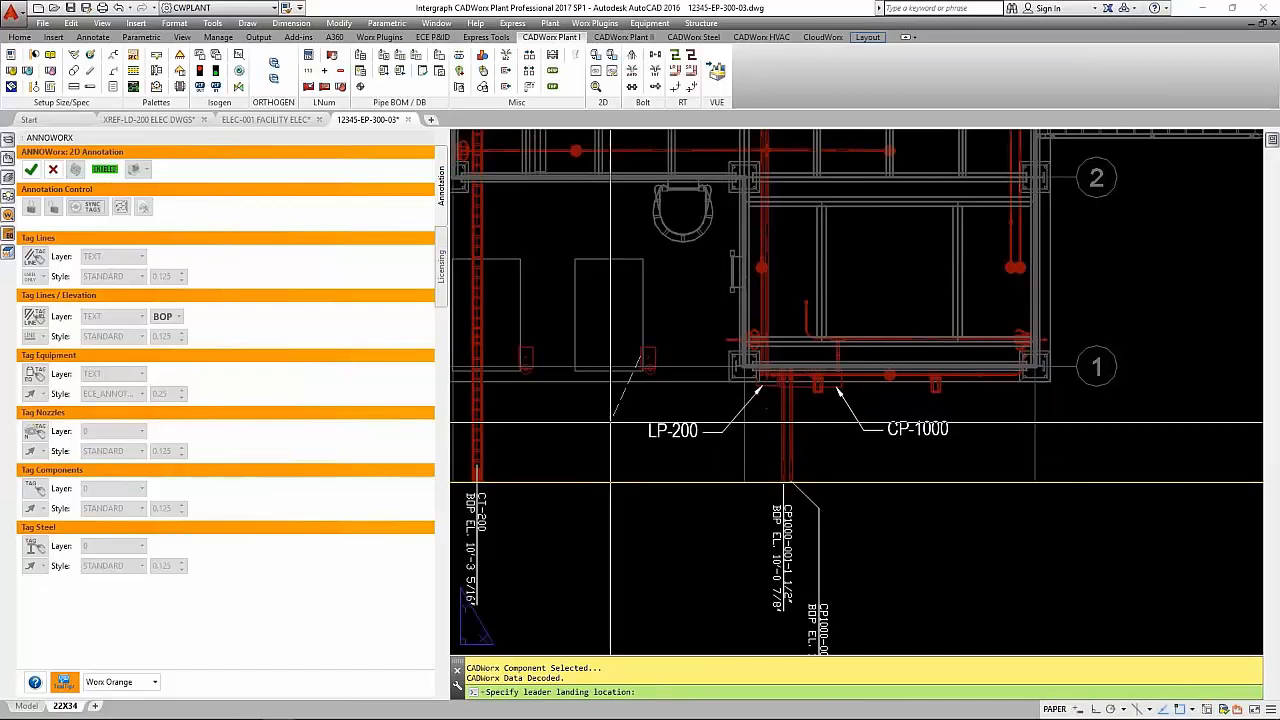
left_click(612, 409)
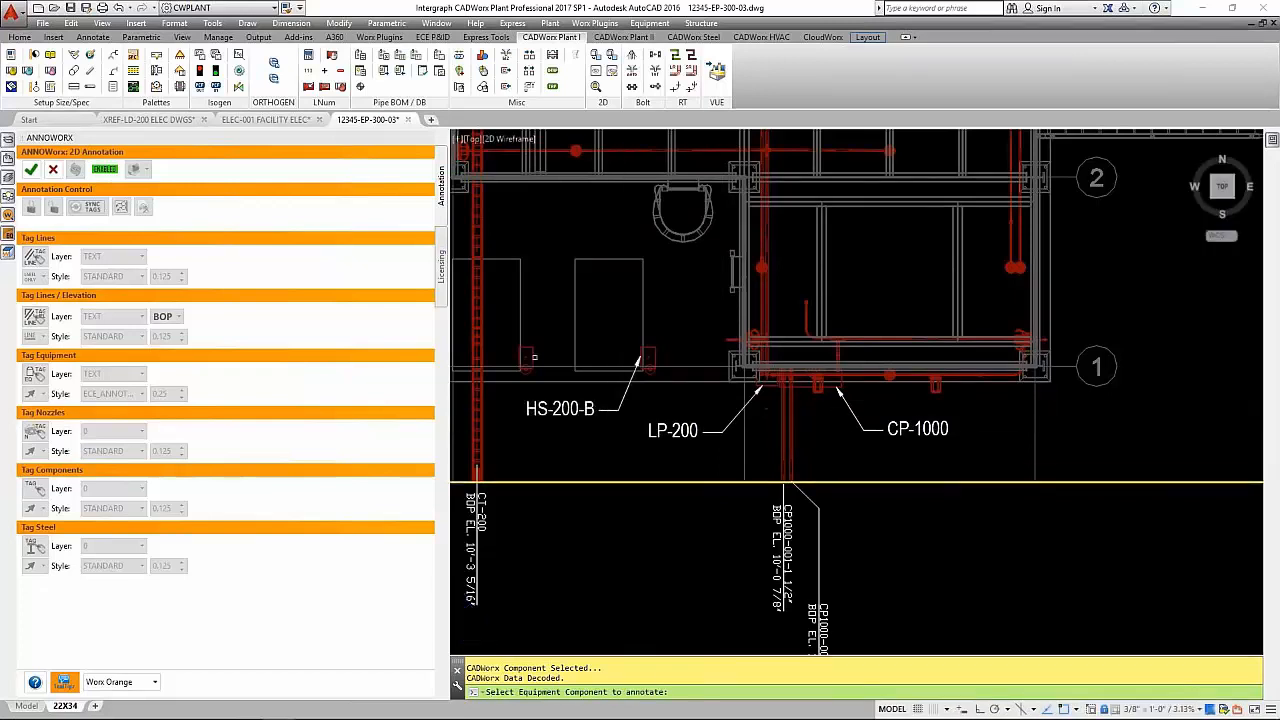
left_click(518, 389)
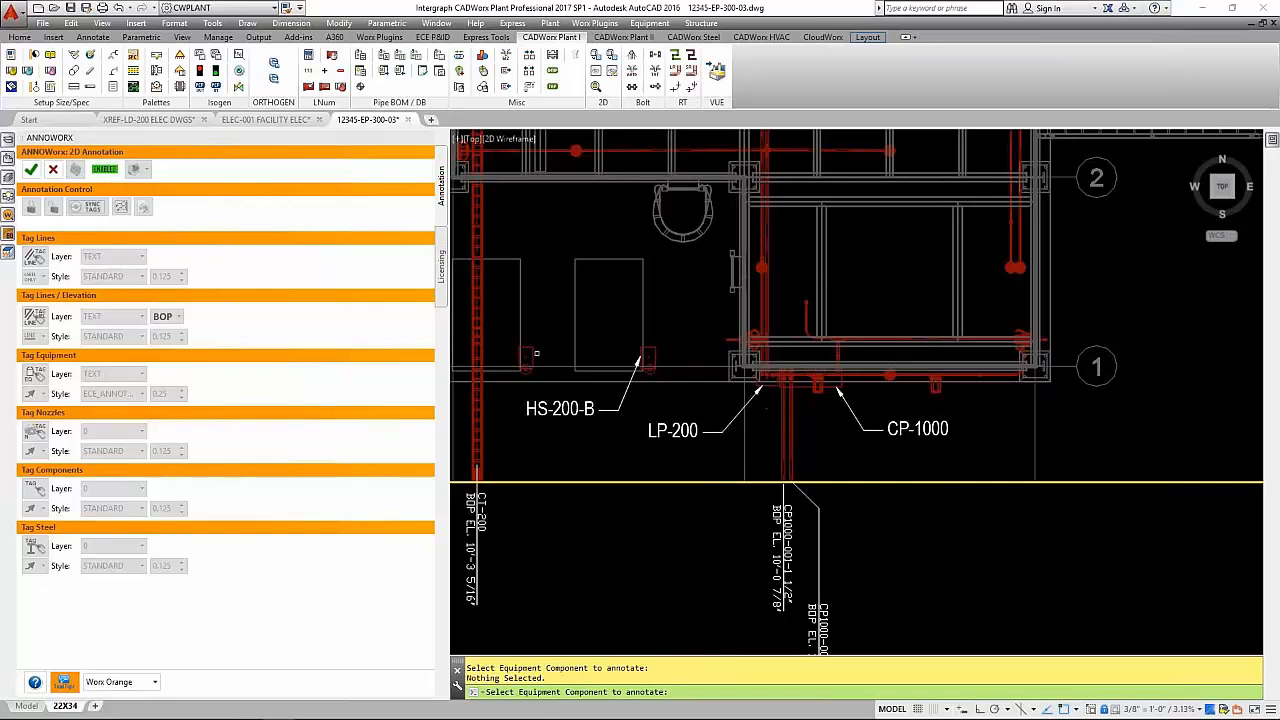
left_click(524, 346)
left_click(548, 324)
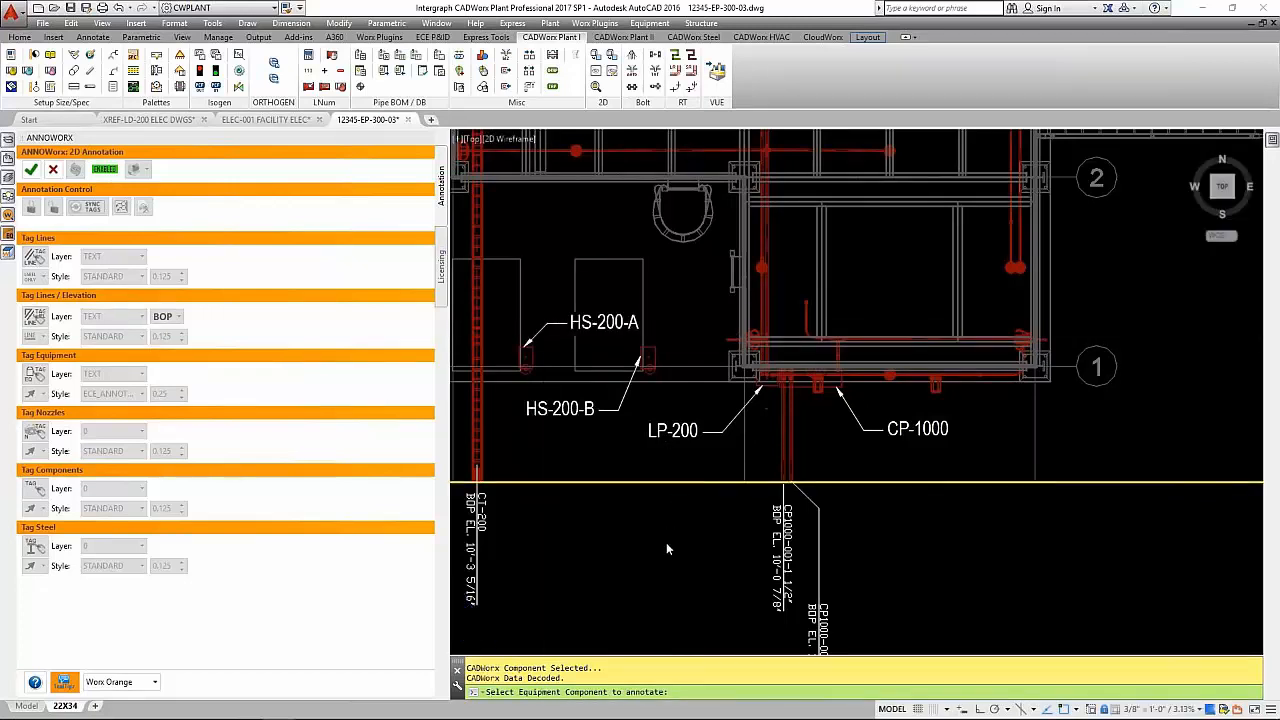
key("Escape")
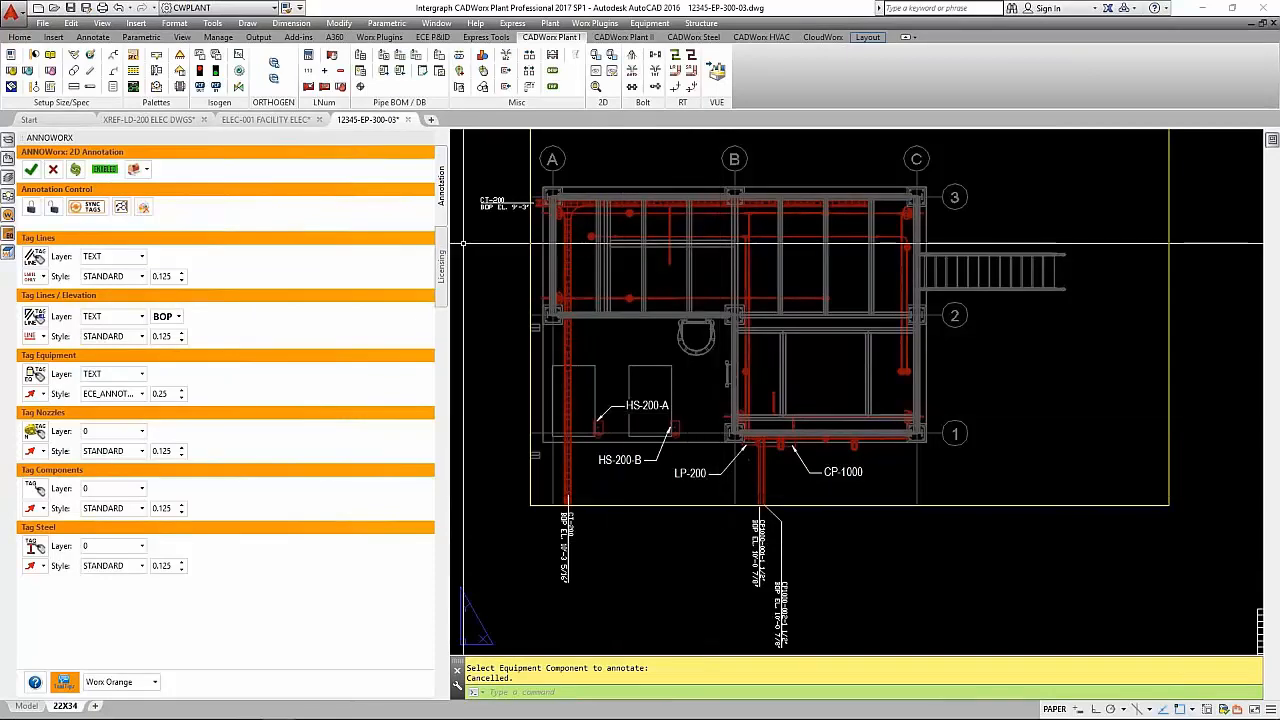
left_click(425, 139)
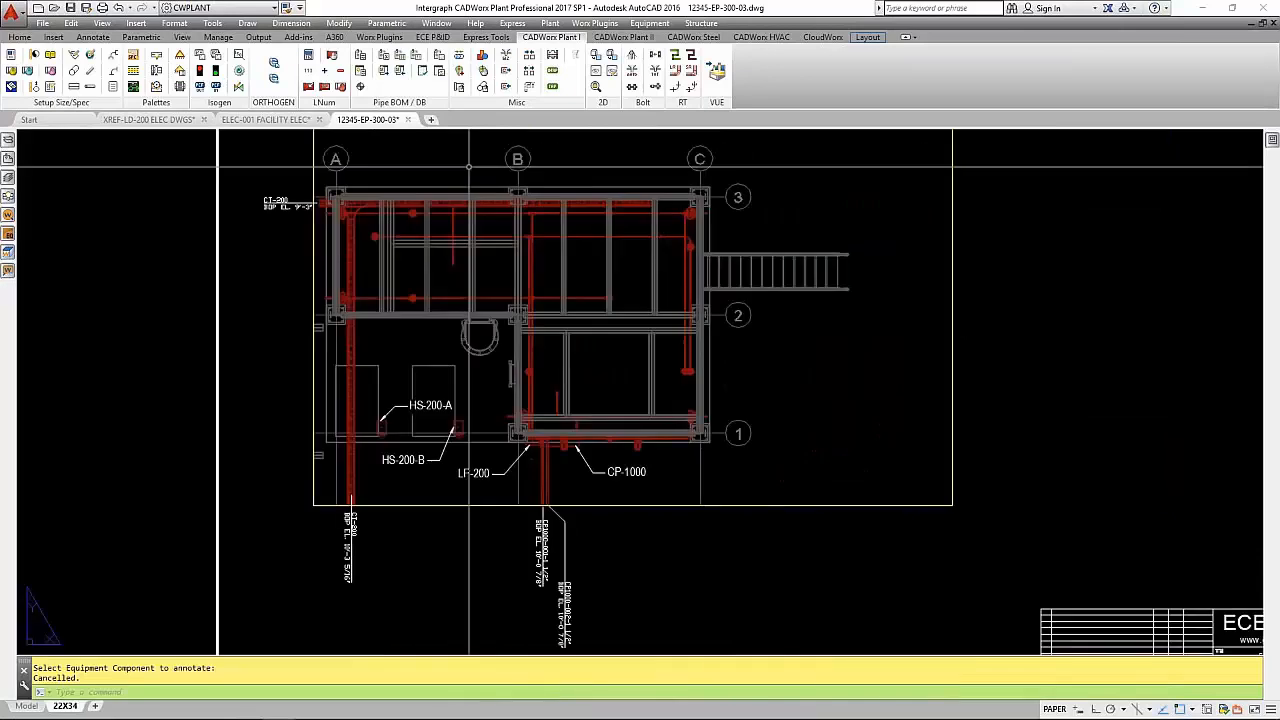
- Auto-bubble the component tags in the plan viewport with BUBBLEWorx
left_click(12, 216)
left_click(357, 173)
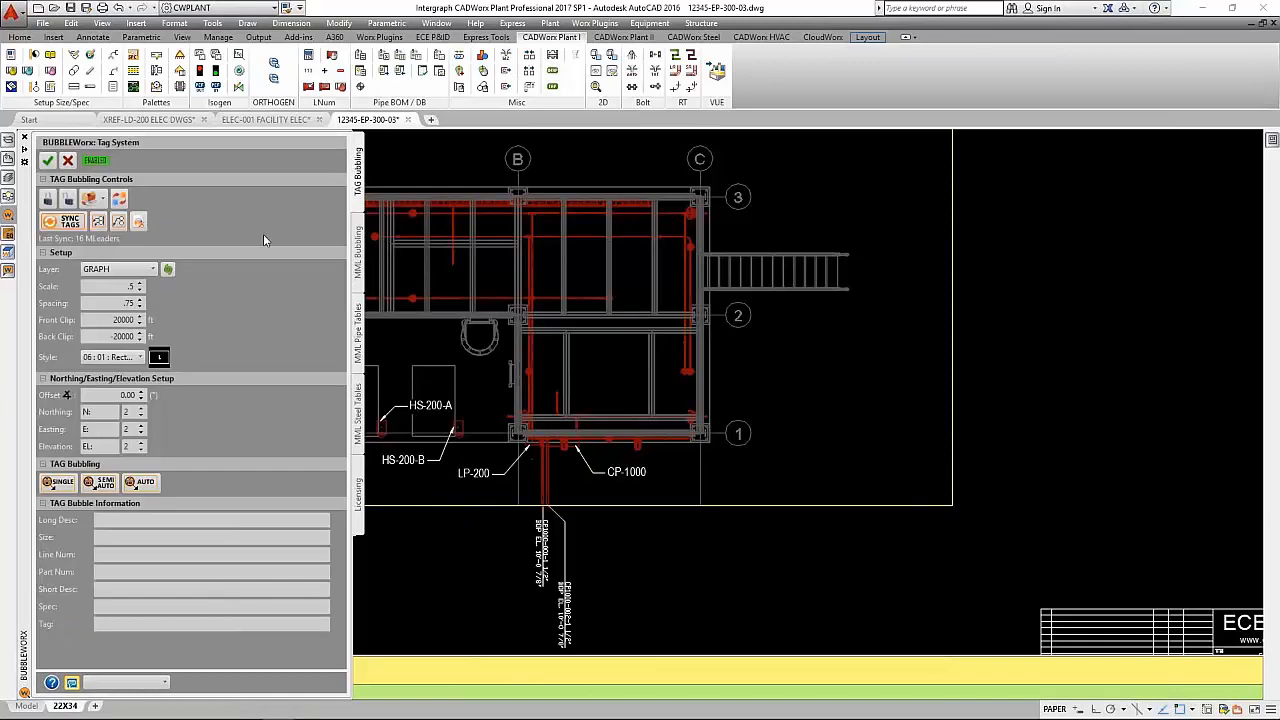
left_click(156, 485)
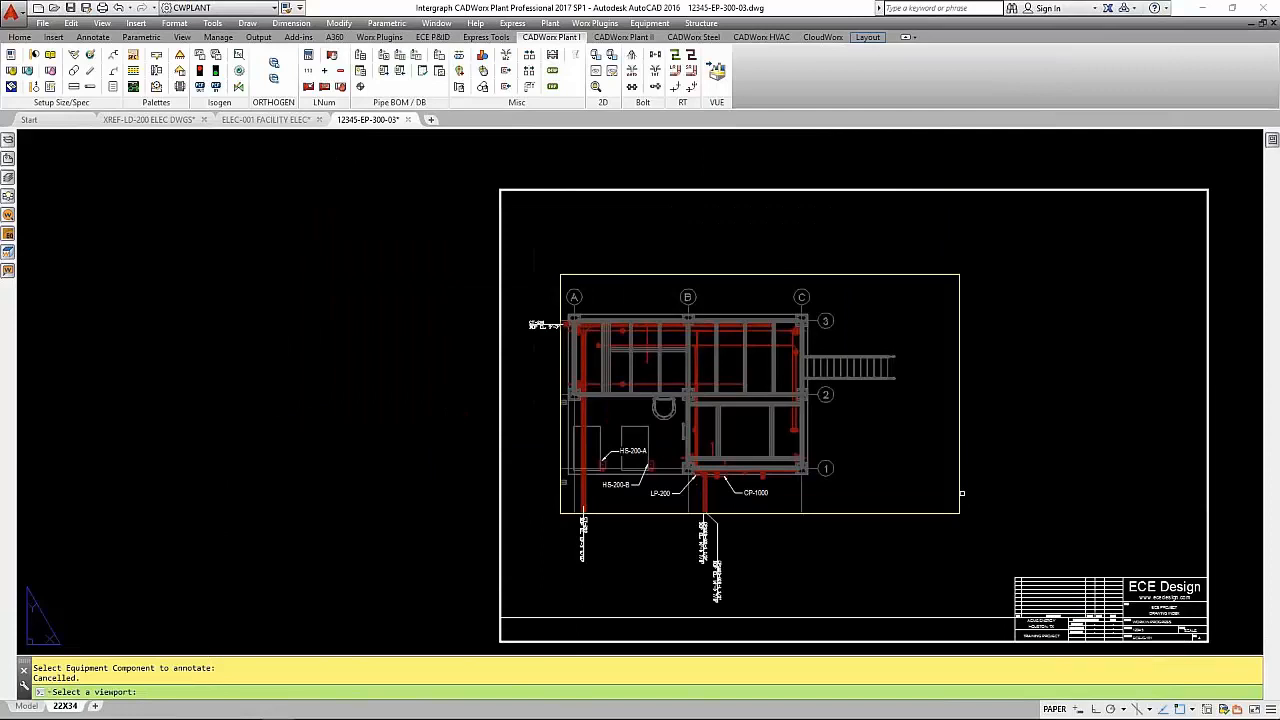
left_click(960, 493)
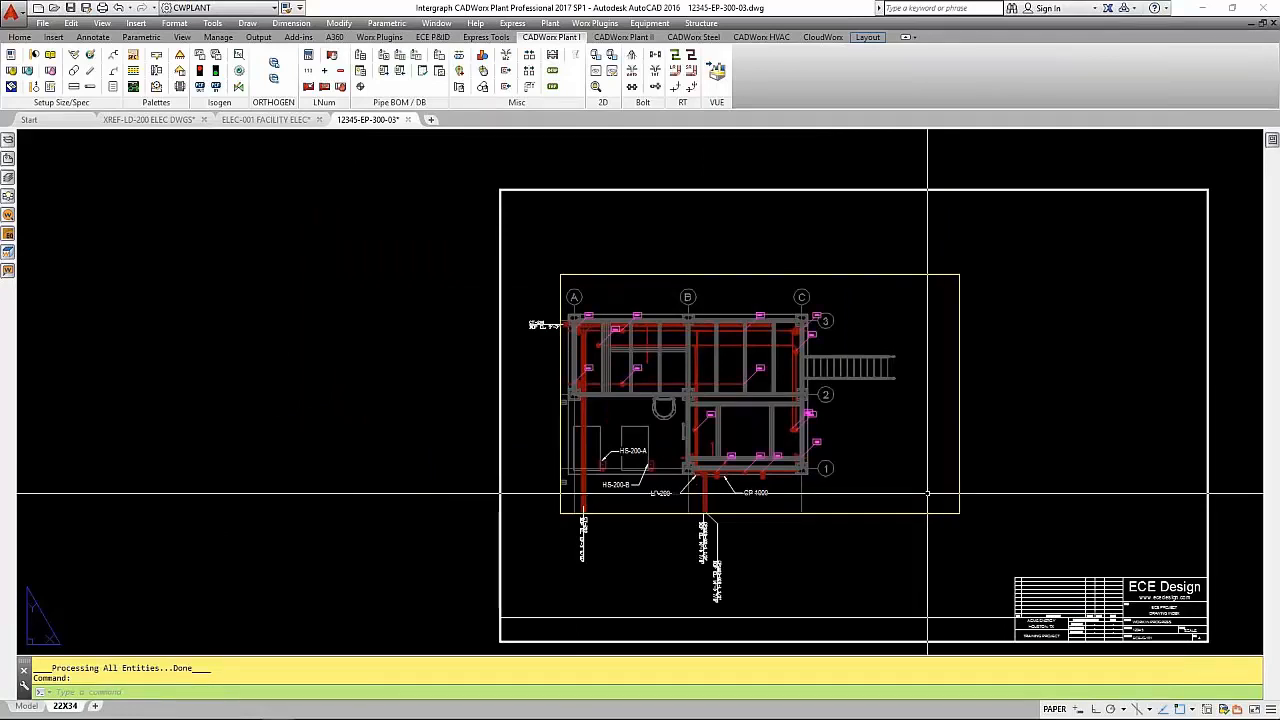
- Save and close the 12345-EP-300-03 drawing, and switch to the XREF-LD-200 ELEC DWGS drawing
scroll(827, 462, "up", 10)
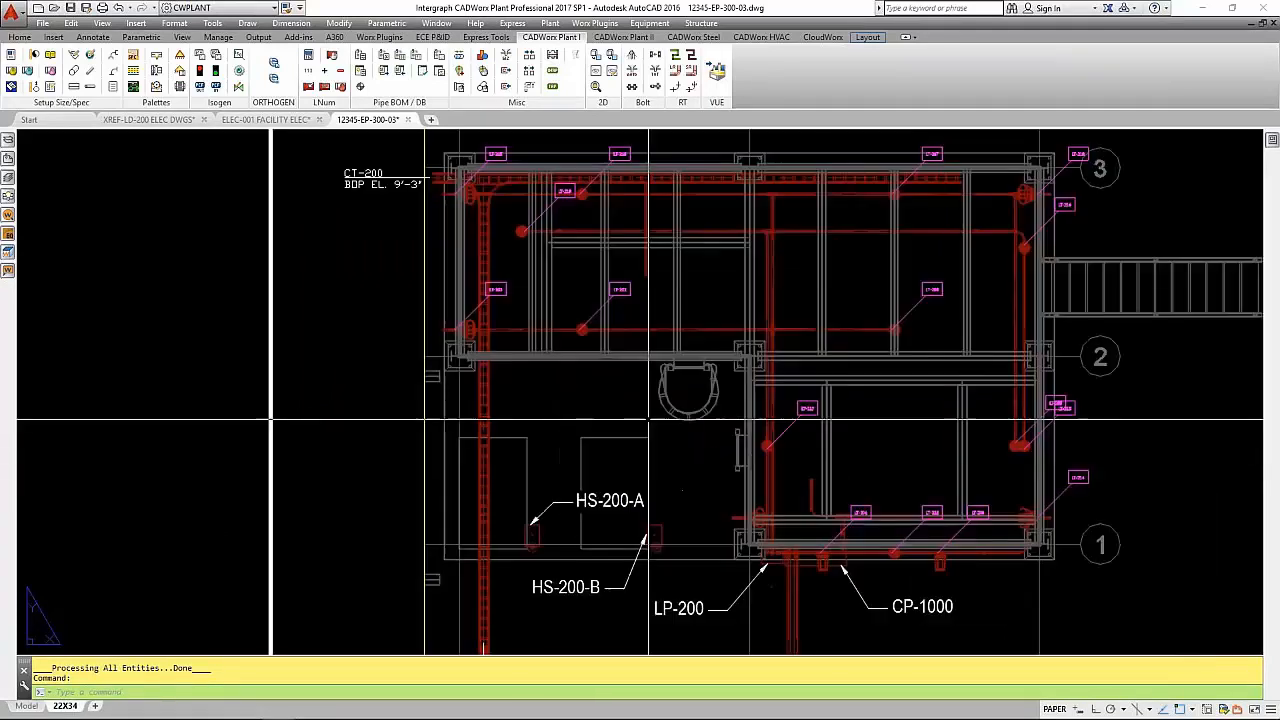
mouse_move(992, 581)
middle_mouse_down()
mouse_move(819, 604)
mouse_move(790, 650)
mouse_move(846, 668)
middle_mouse_up()
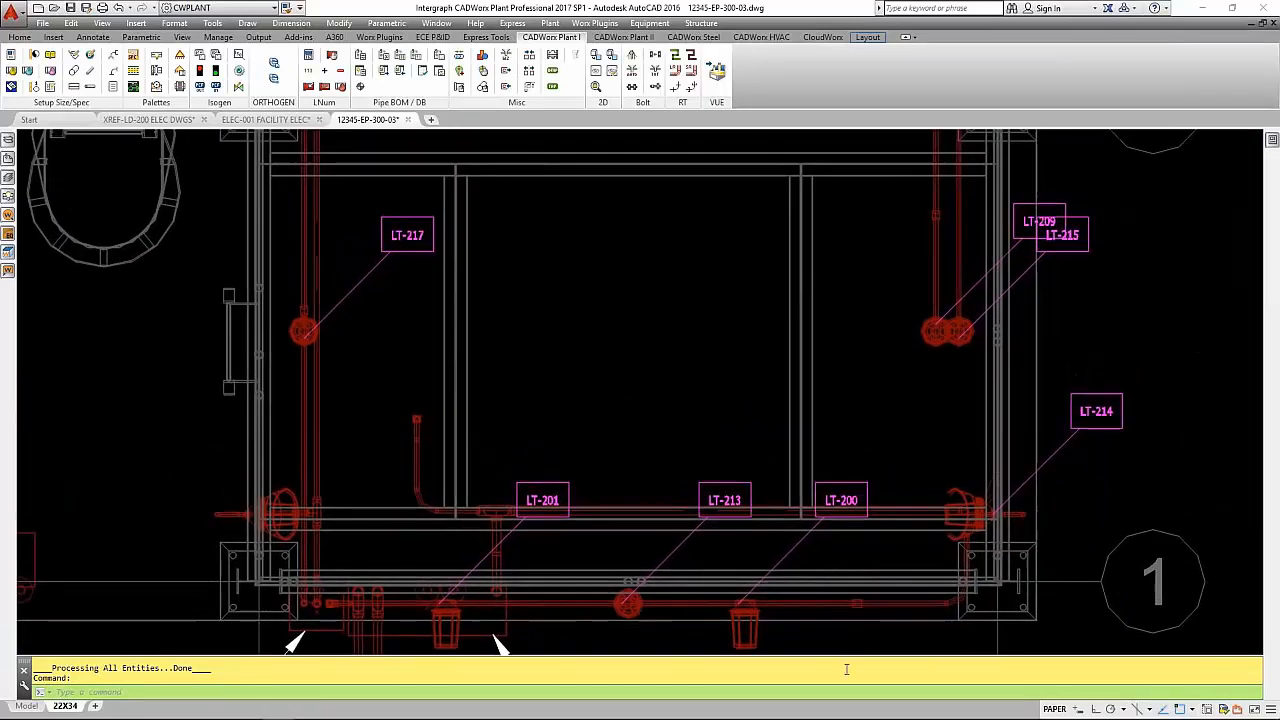
scroll(648, 528, "down", 3)
scroll(648, 528, "down", 6)
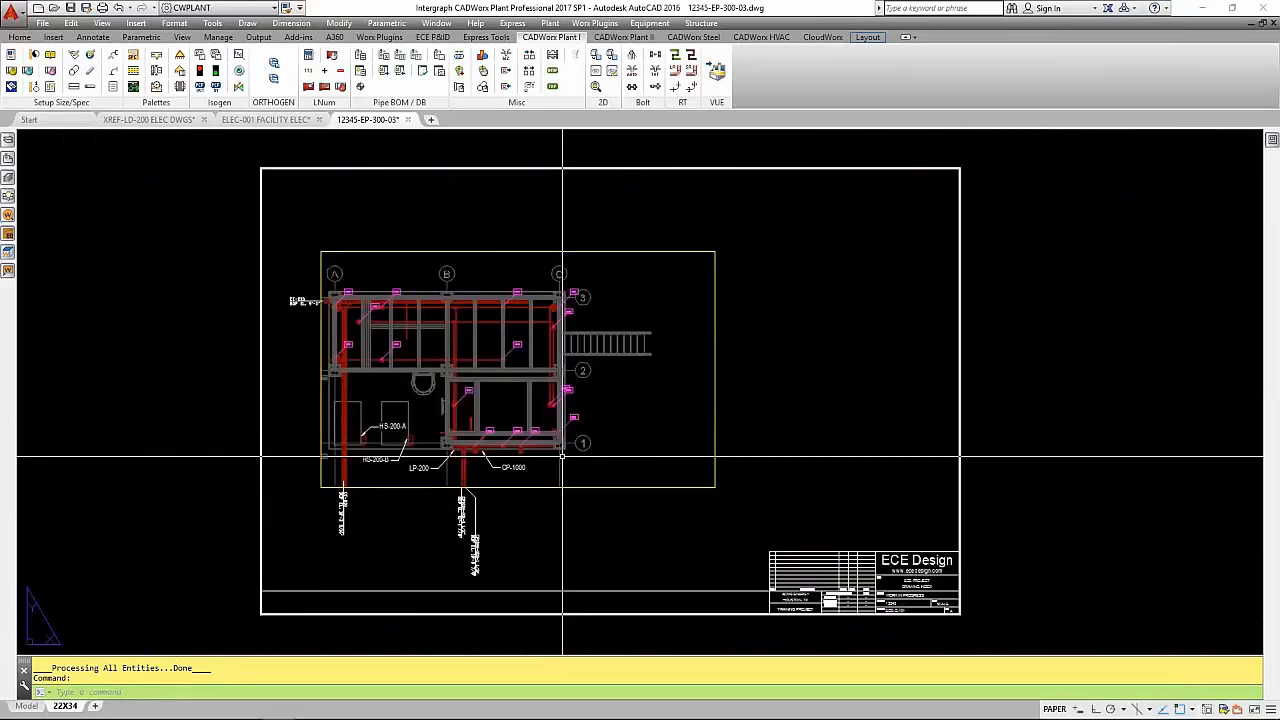
left_click(408, 120)
left_click(657, 398)
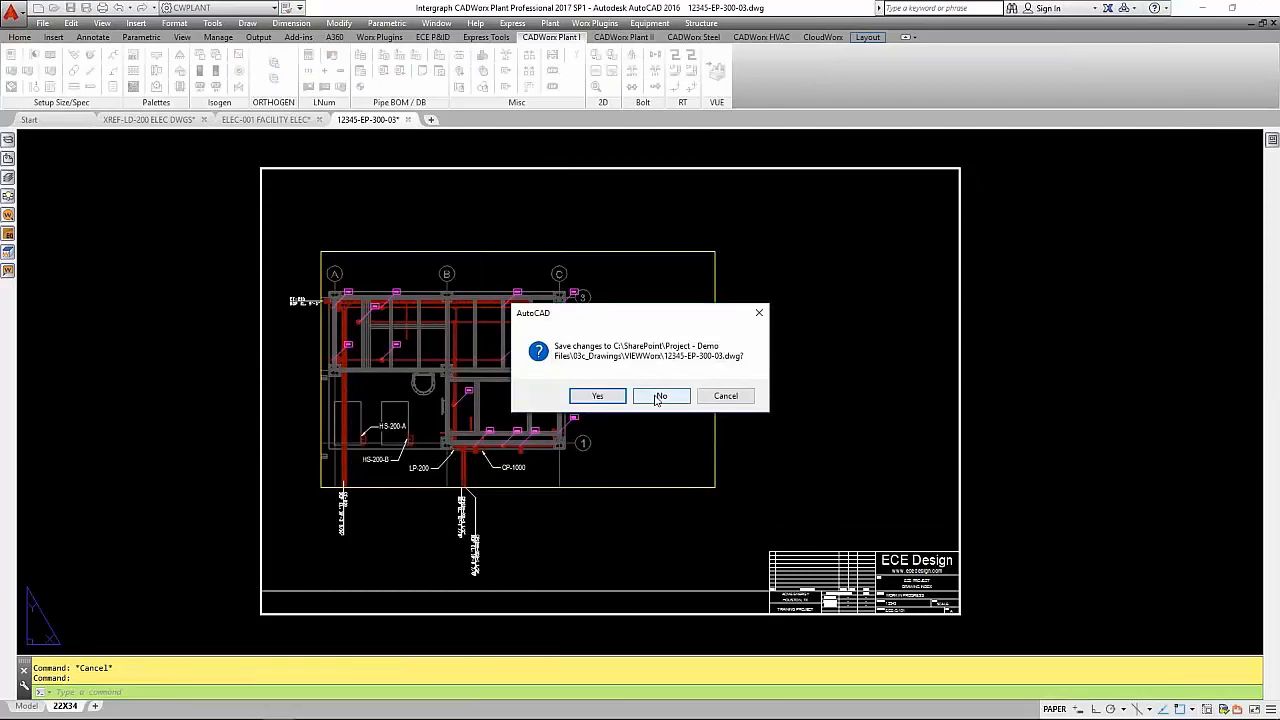
left_click(597, 396)
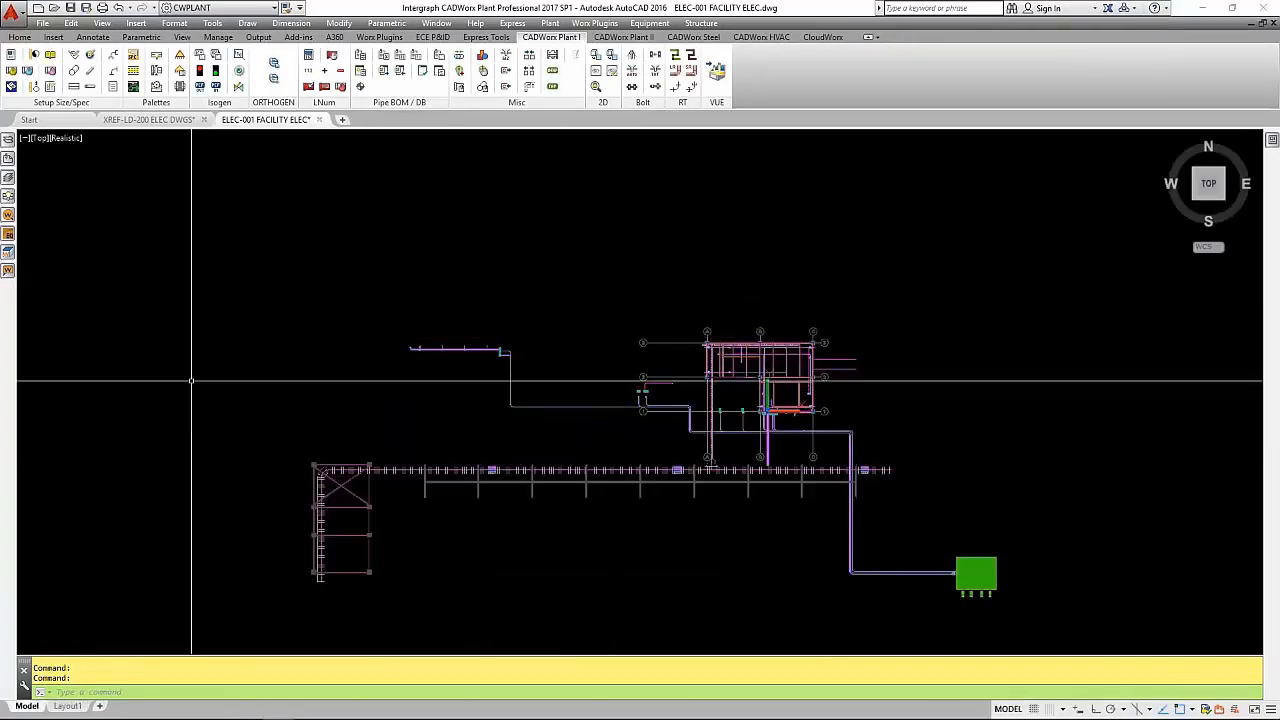
left_click(150, 119)
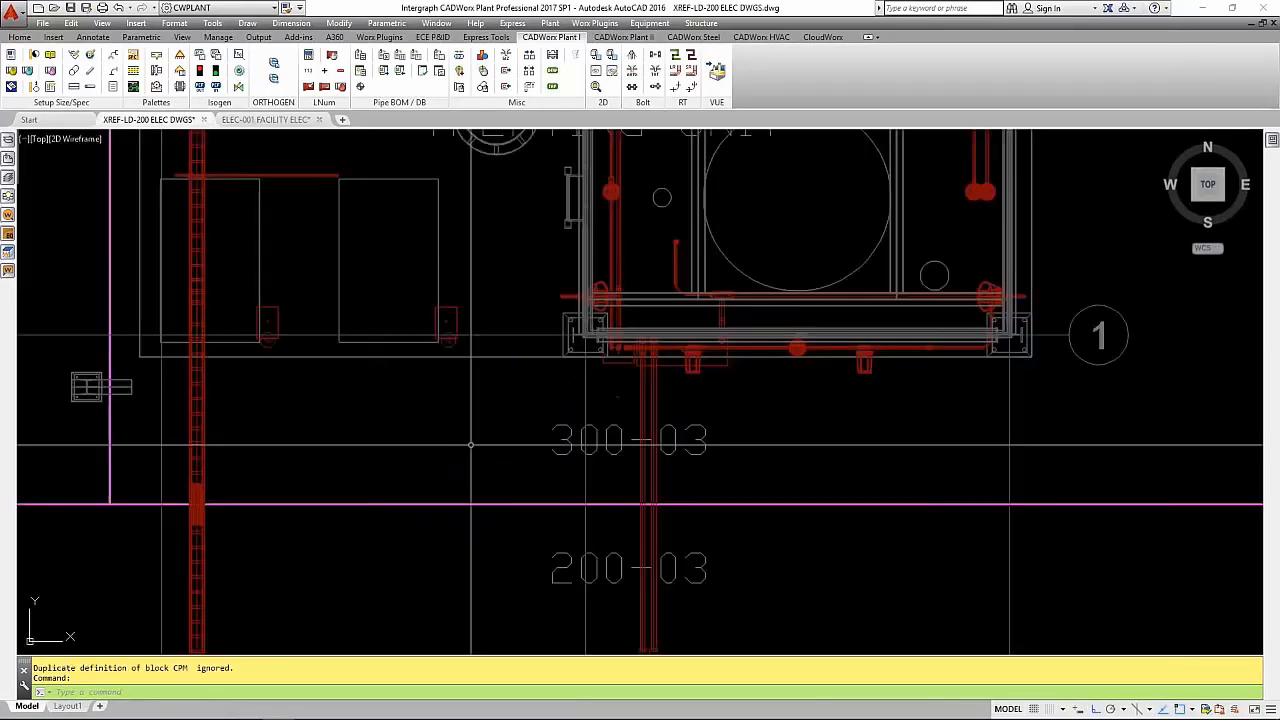
- Examine the view settings of the 12345-EP-300-03 WorxBox around the structure in an isometric view, without changing them
scroll(515, 450, "down", 7)
middle_click_drag(525, 468, 776, 682, "shift")
scroll(559, 202, "up", 2)
scroll(544, 260, "down", 2)
double_click(535, 250)
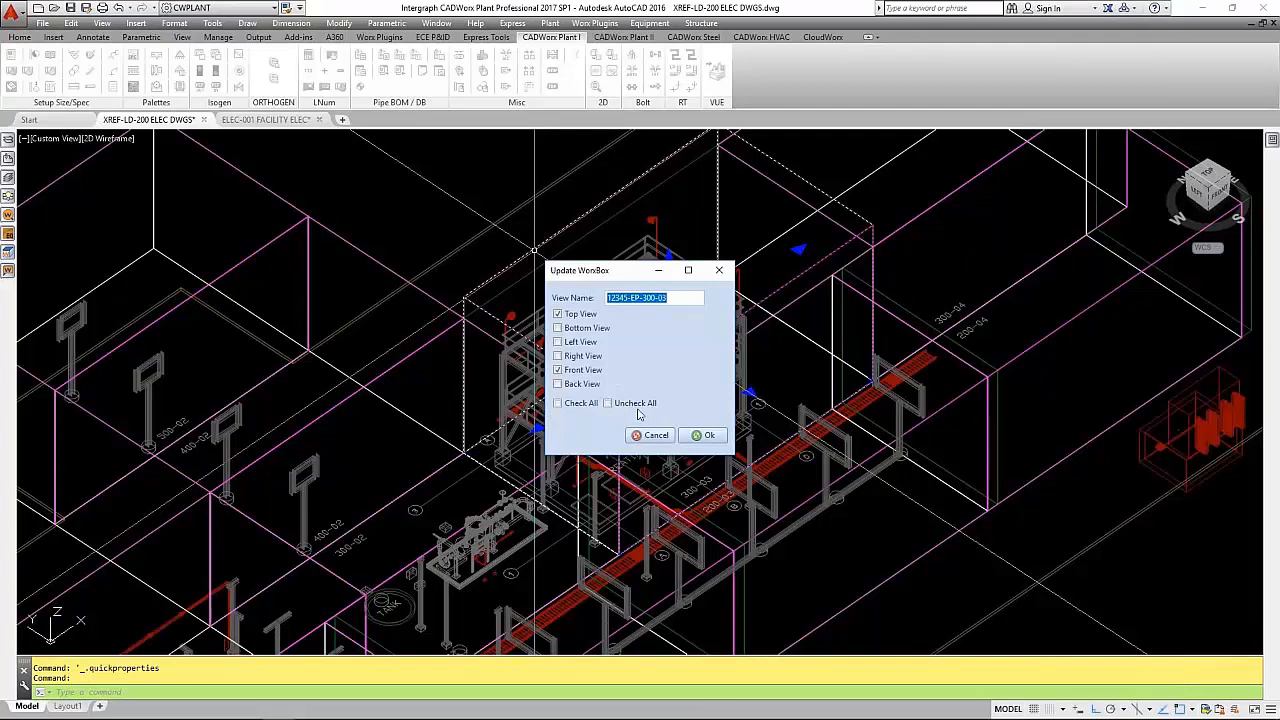
left_click(658, 438)
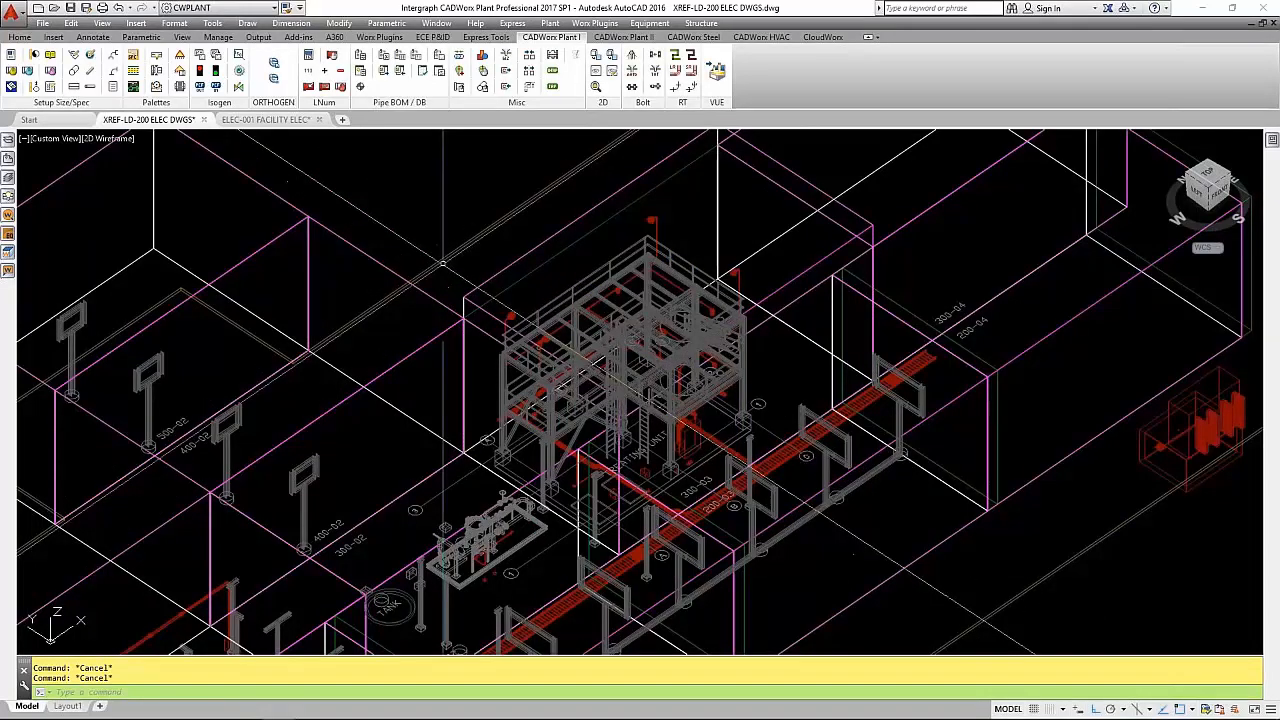
middle_click_drag(443, 266, 410, 250)
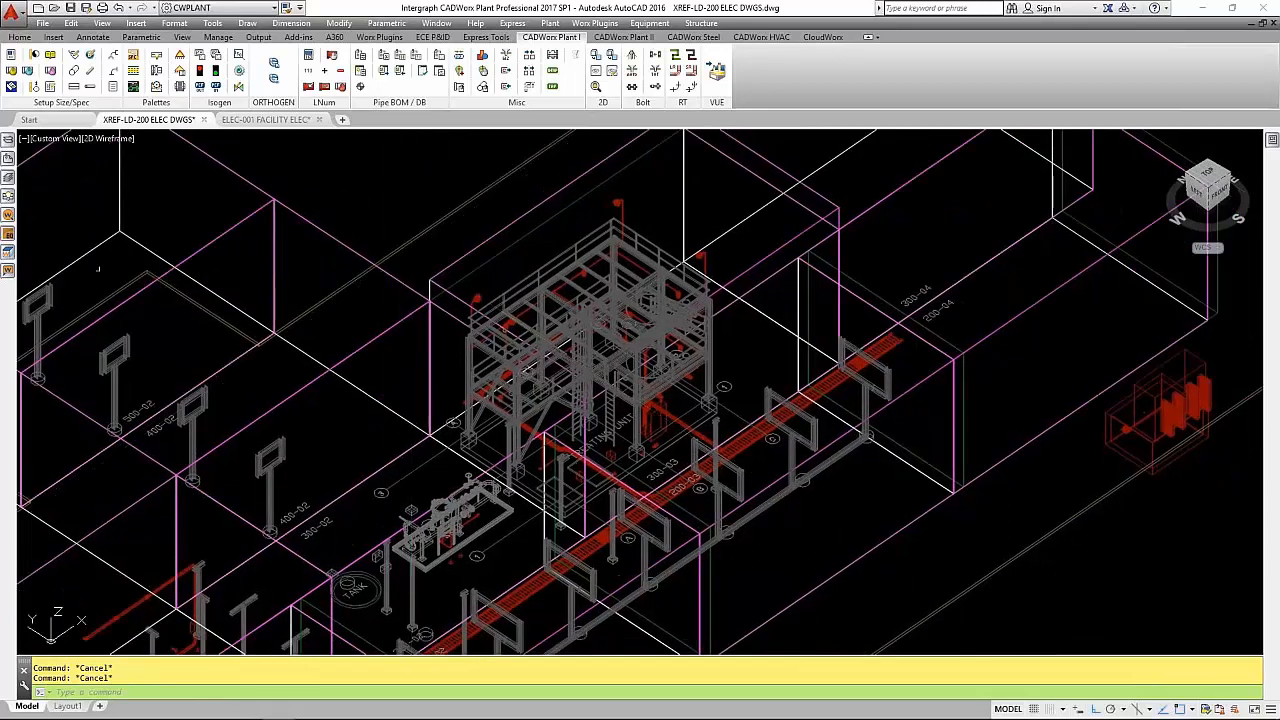
- Create a drawing from named view 12345-EP-300-03 in ViewWorx using the VIEWWORX_22x34_SE PLAN.dwt template
left_click(9, 253)
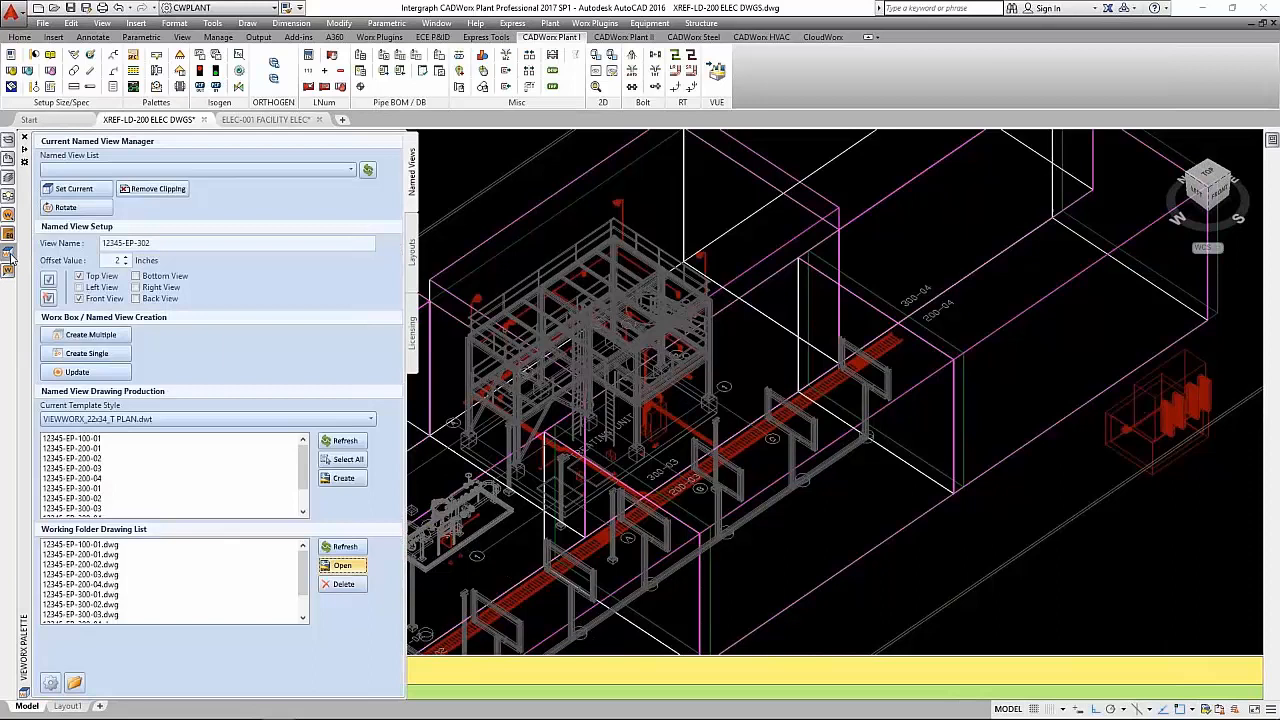
left_click(95, 508)
left_click(198, 420)
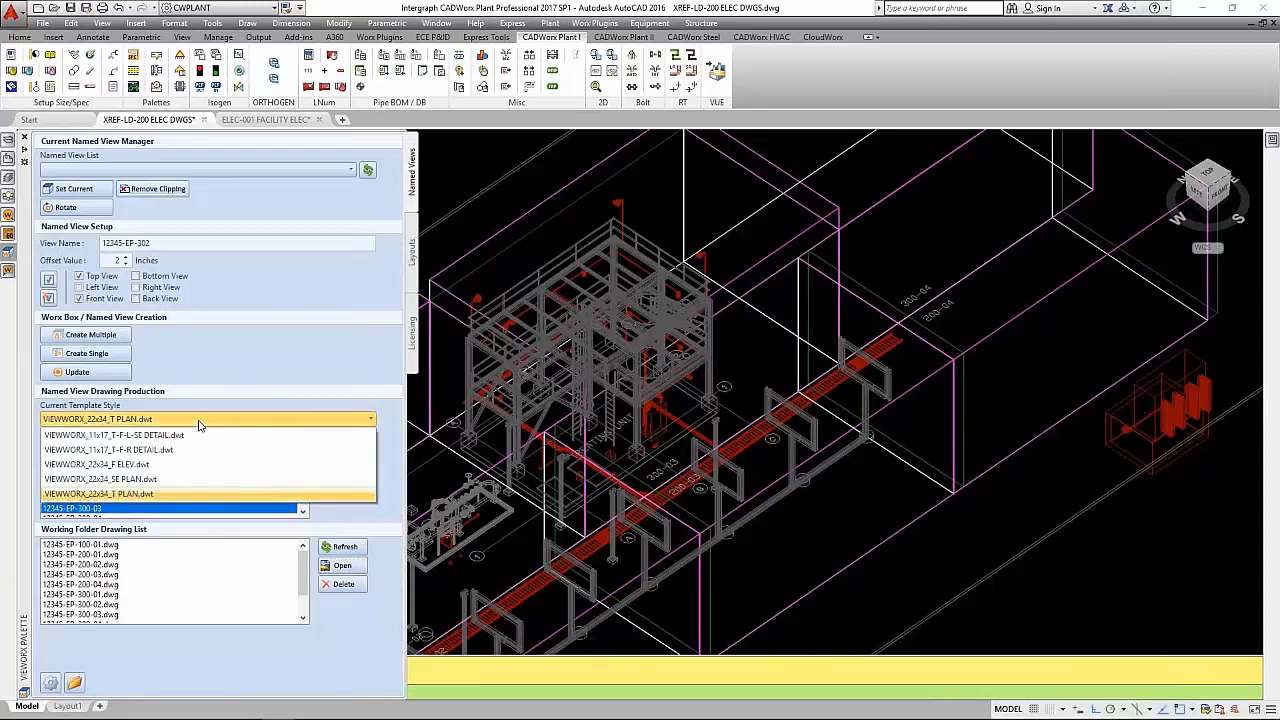
left_click(180, 479)
left_click(343, 480)
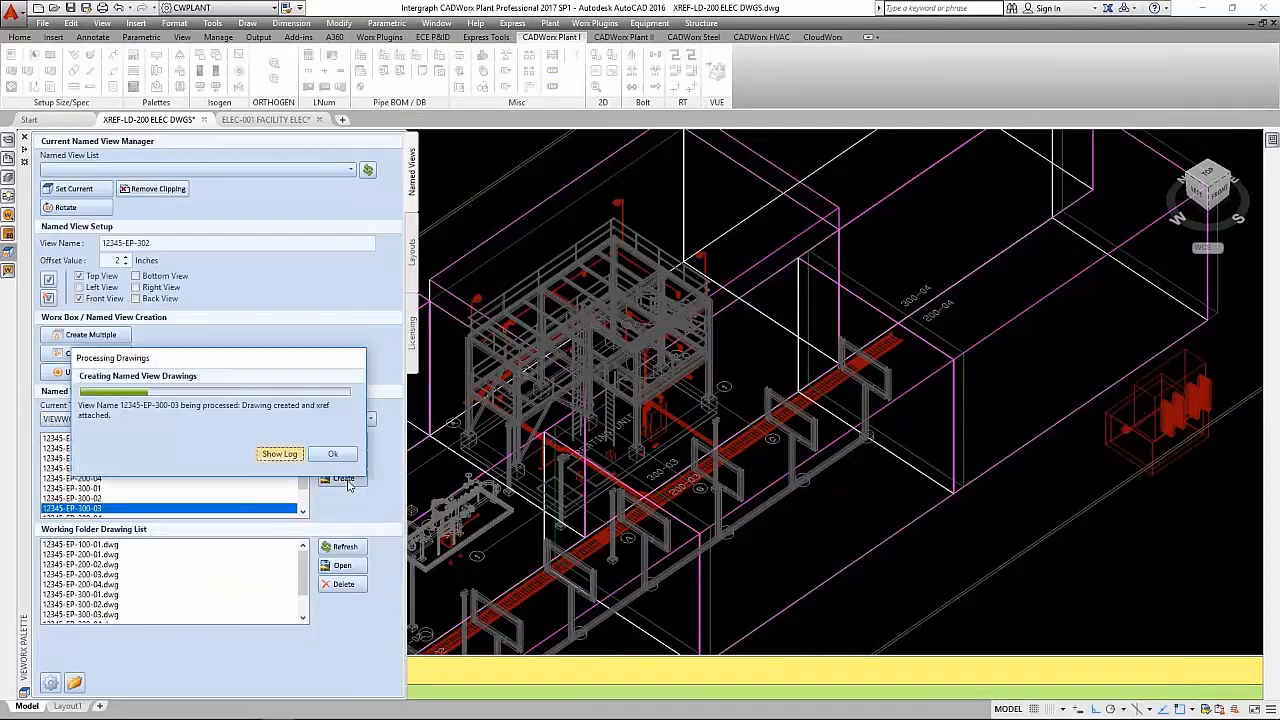
- Open 12345-EP-300-03-A.dwg from the ViewWorx working folder drawings
scroll(305, 583, "down", 1)
scroll(305, 583, "down", 1)
left_click(100, 585)
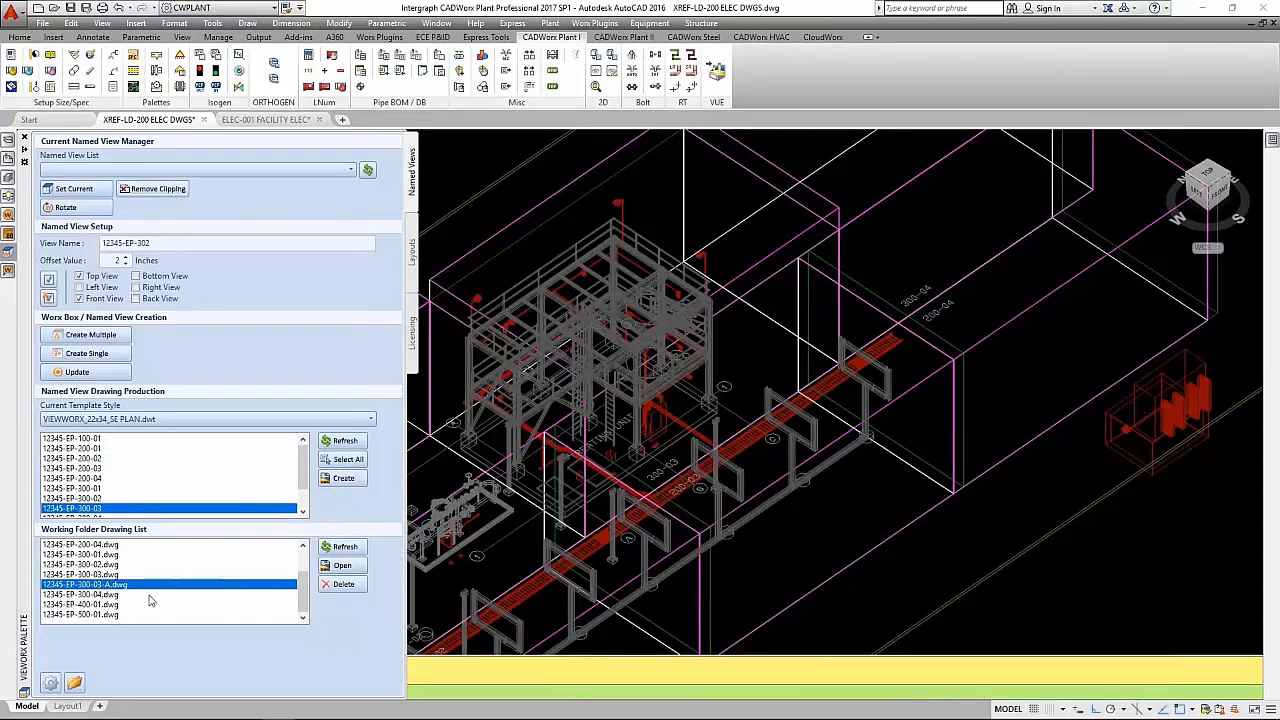
left_click(340, 566)
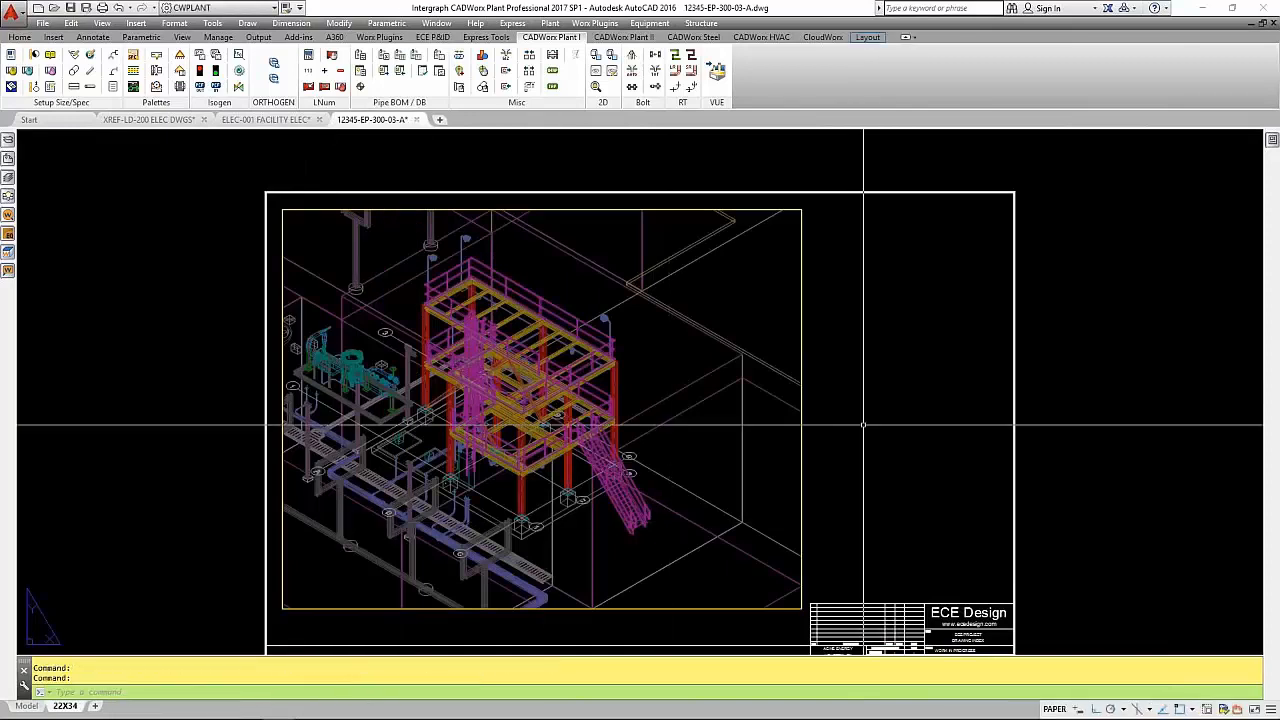
- Restore the PLANS layer state of the XREF-LD-200 ELEC DWGS xref with LAYERSTATE
key("BackSpace")
key("BackSpace")
type("TERSTATE")
key("Return")
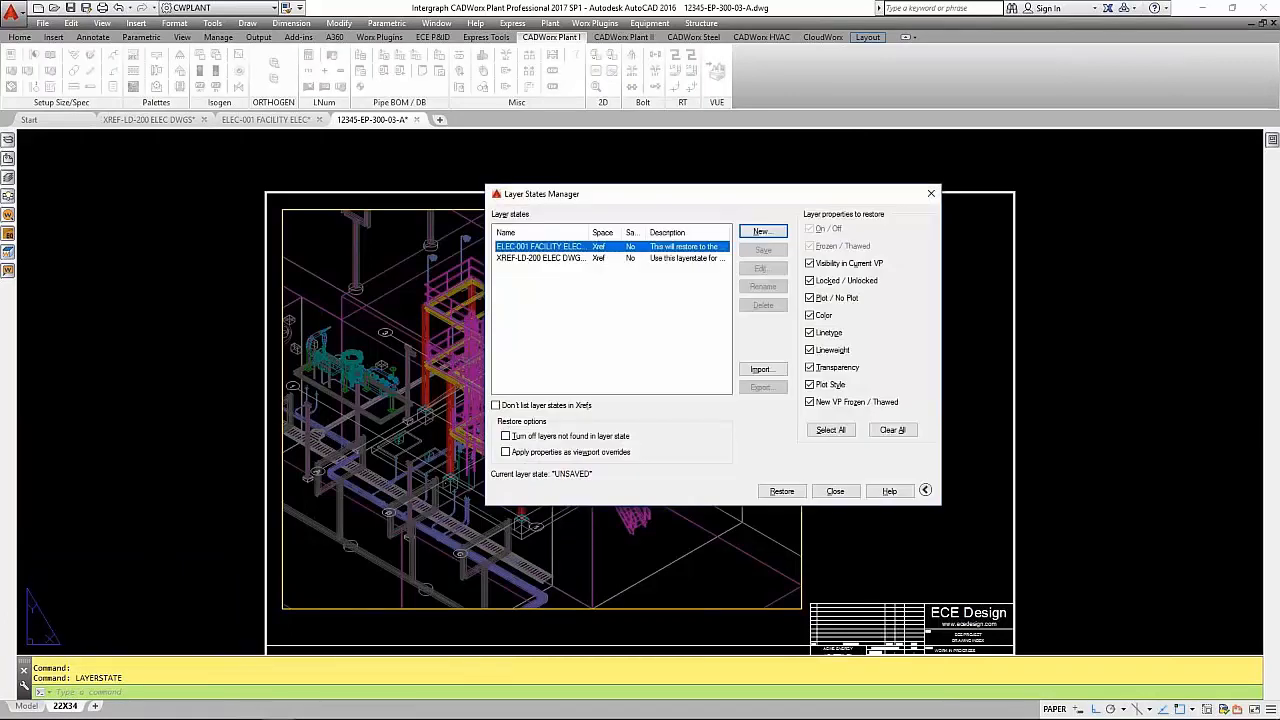
left_click(559, 259)
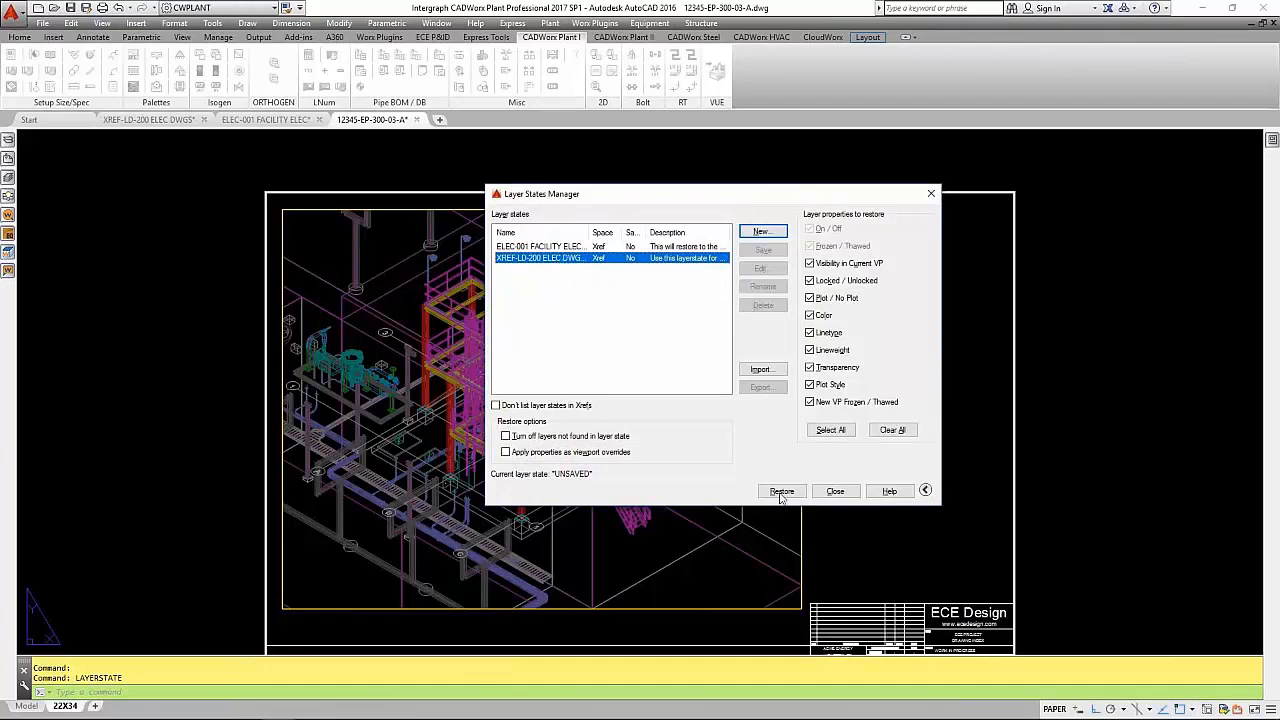
left_click_drag(593, 236, 622, 236)
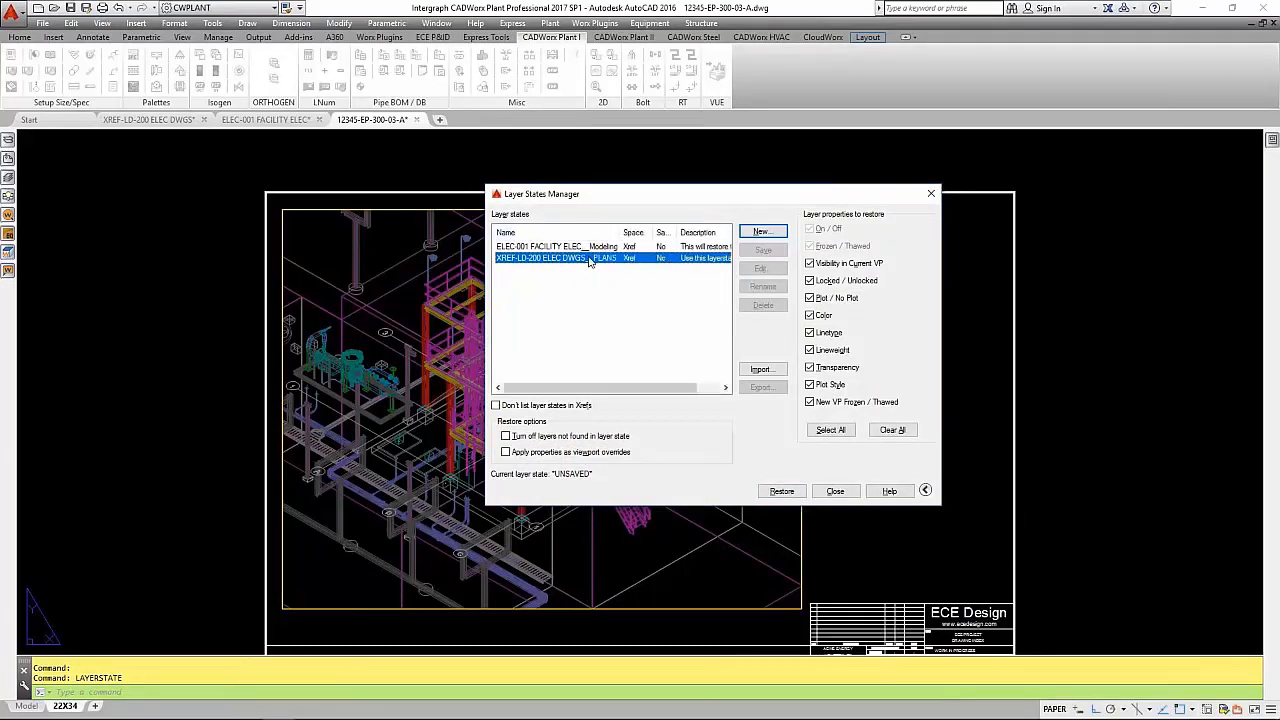
left_click(795, 493)
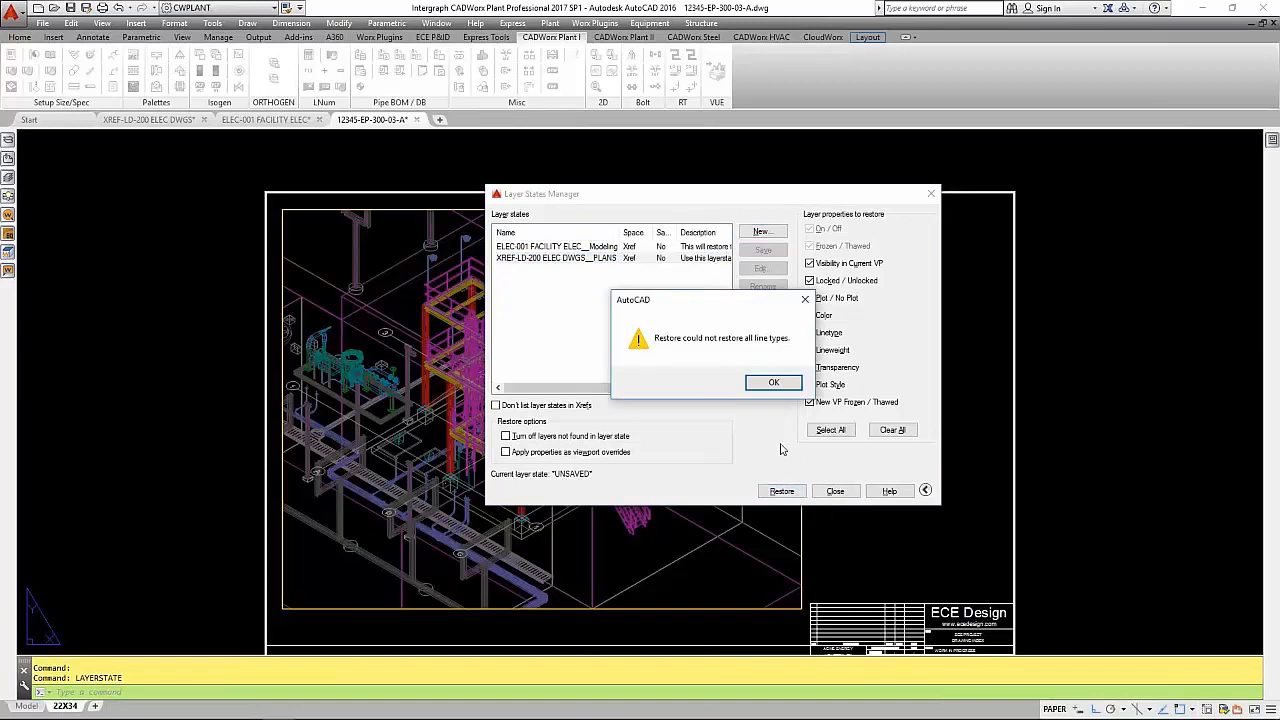
left_click(773, 385)
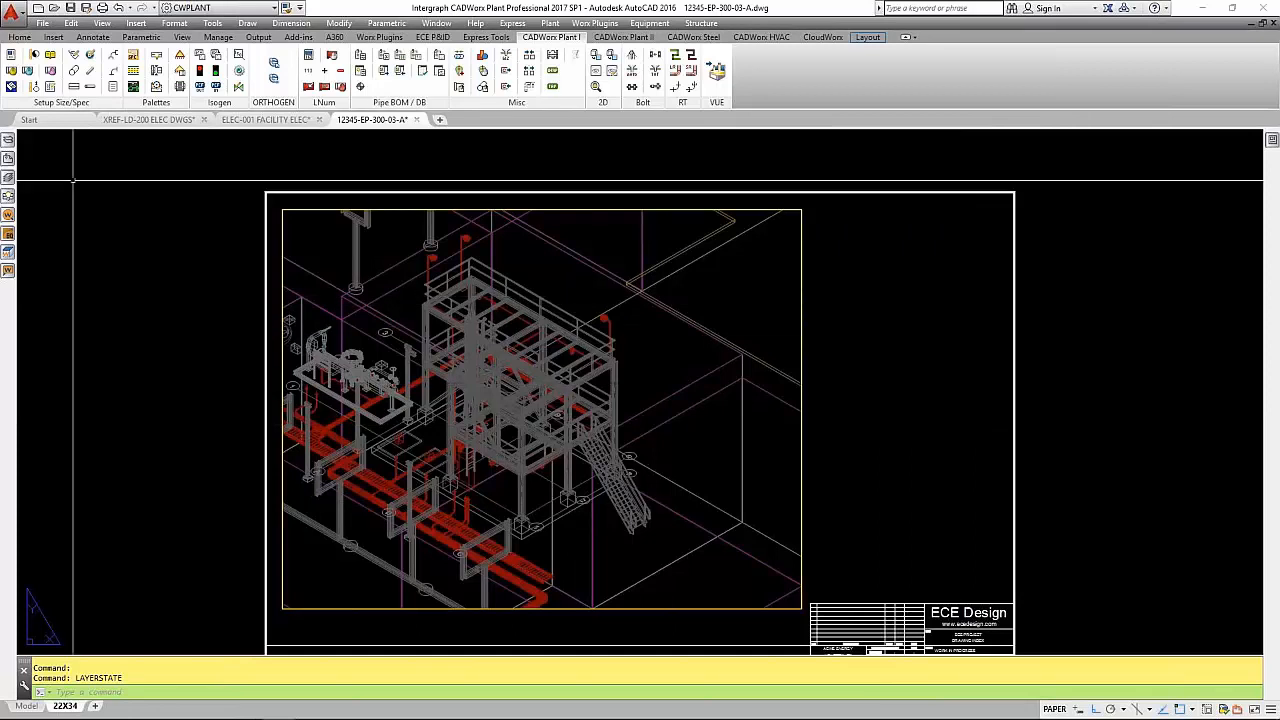
- Freeze all layers of the S-200 Structure xref
left_click(8, 177)
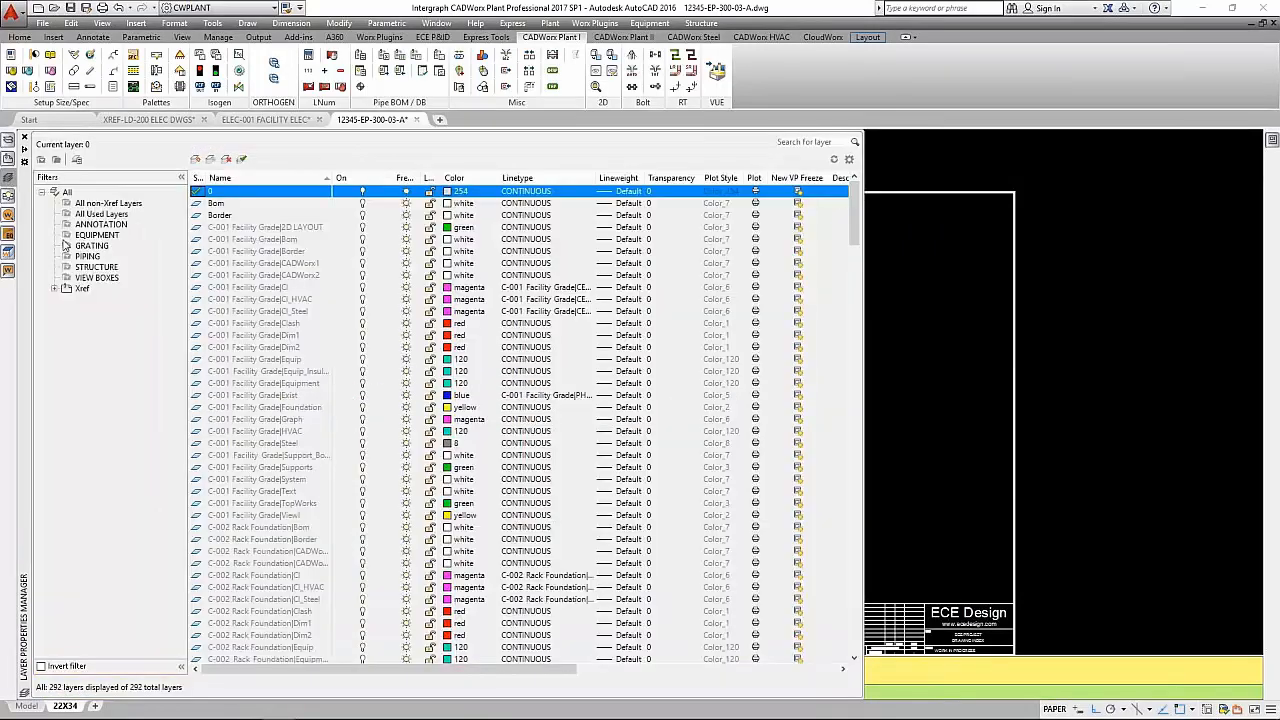
left_click(55, 289)
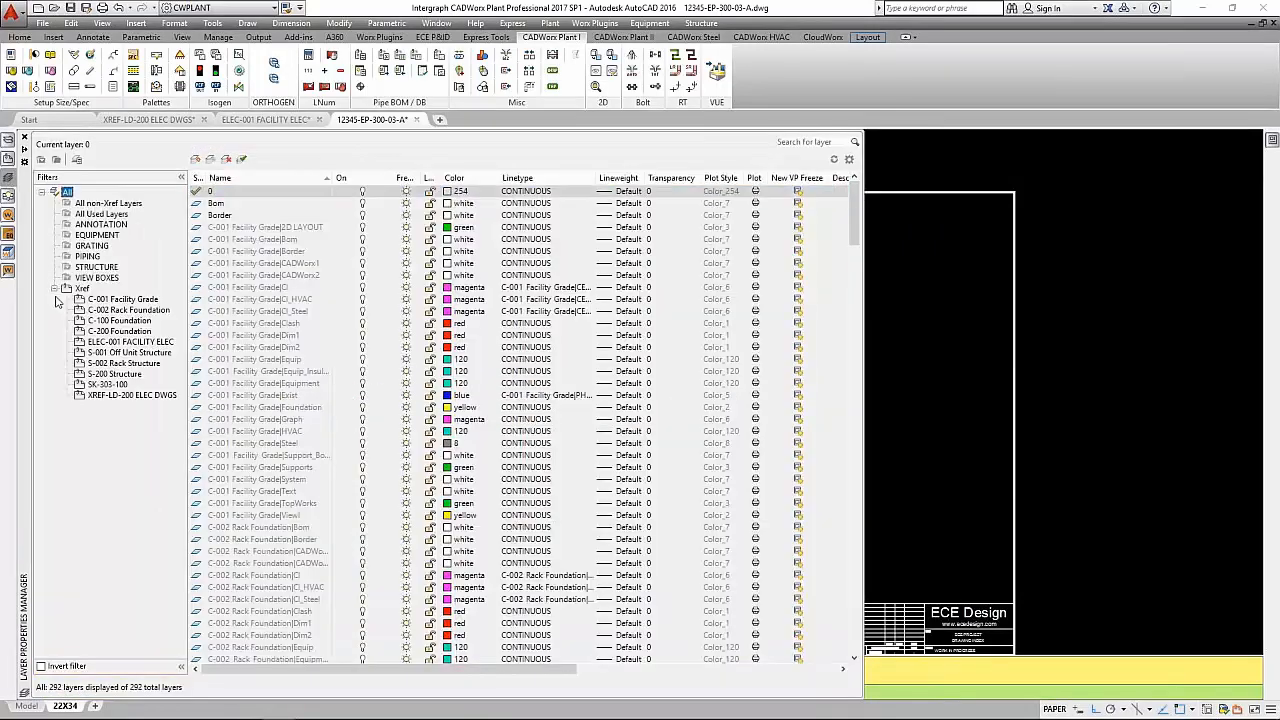
left_click(120, 375)
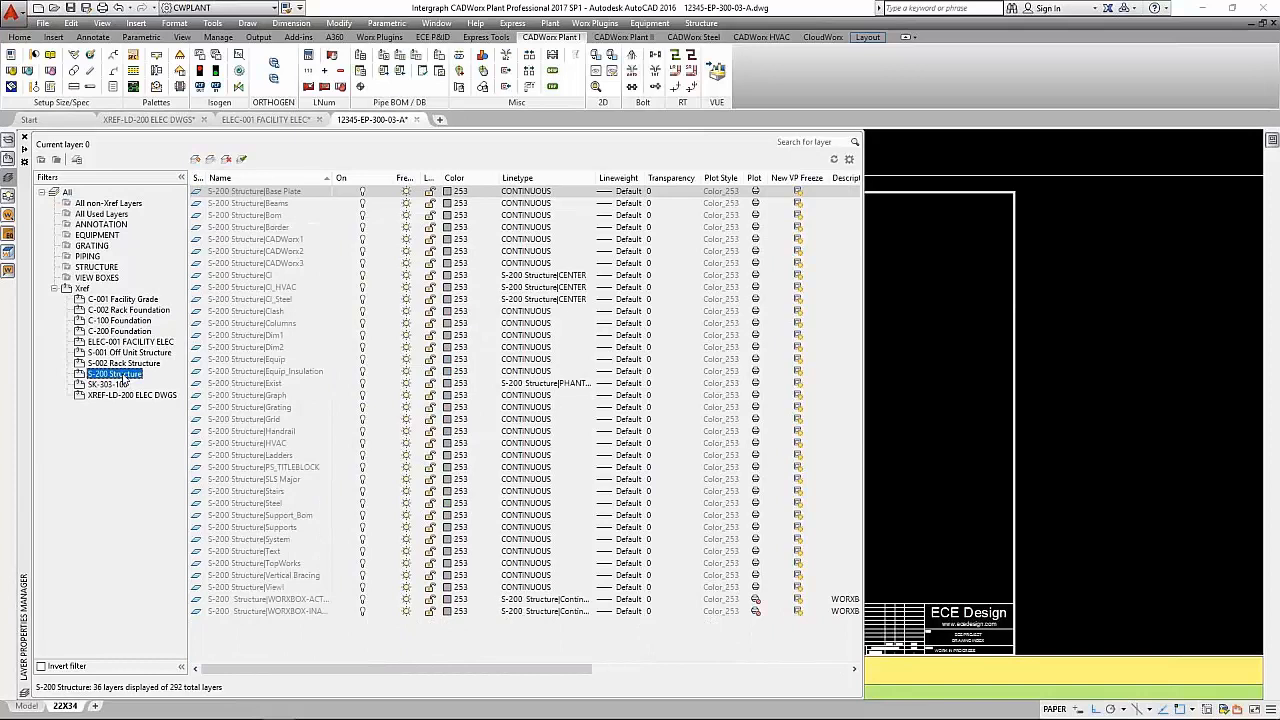
left_click(268, 193)
key("ctrl+a")
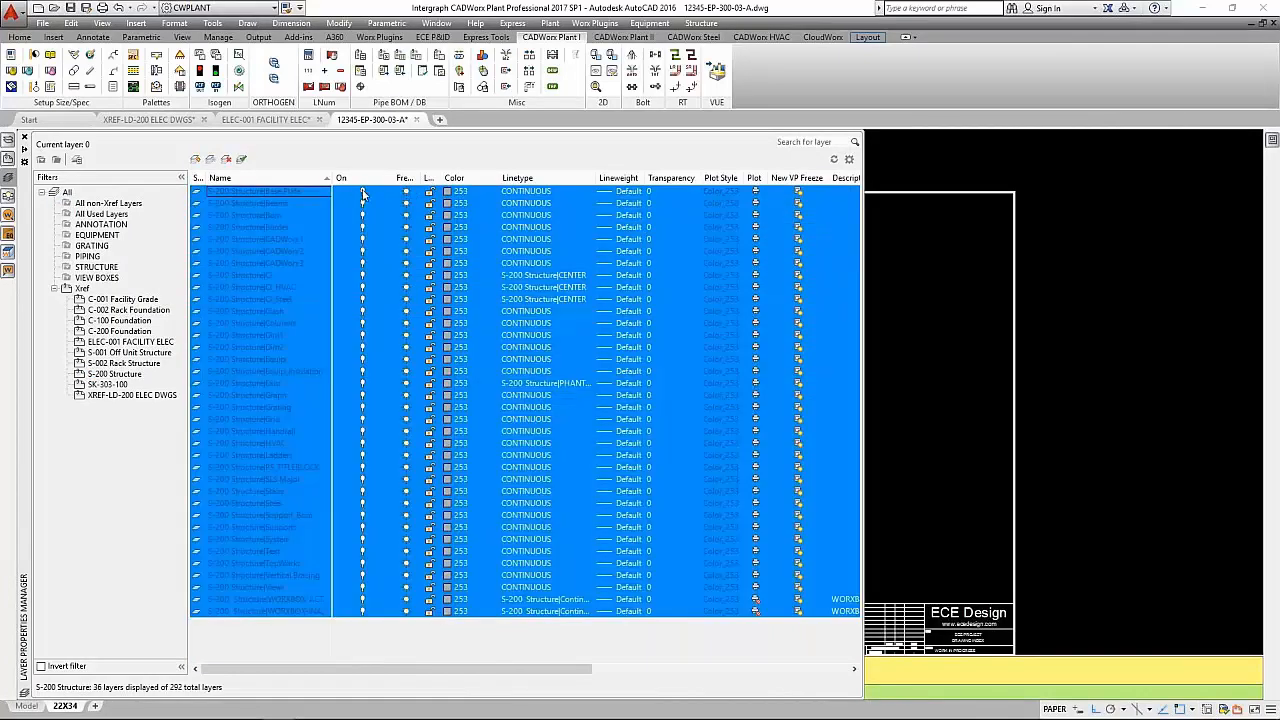
left_click(406, 193)
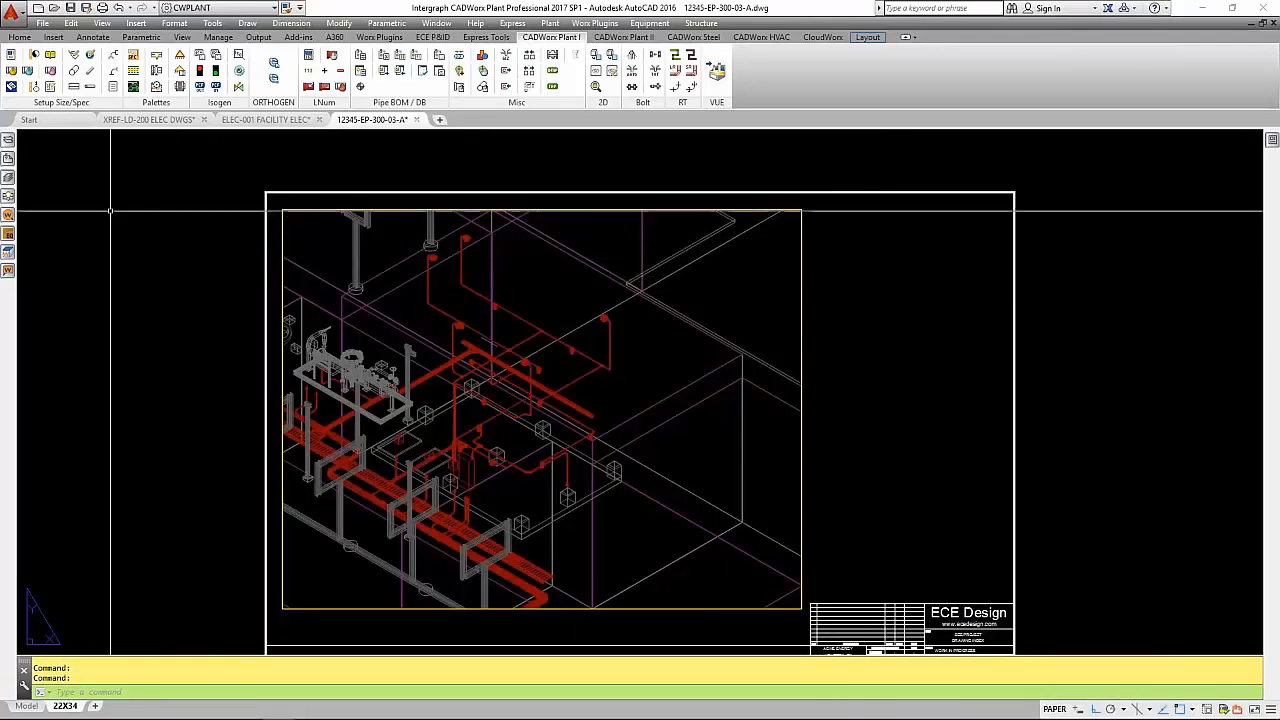
- Freeze the two WORXBOX layers of the XREF-LD-200 ELEC DWGS xref
mouse_move(8, 179)
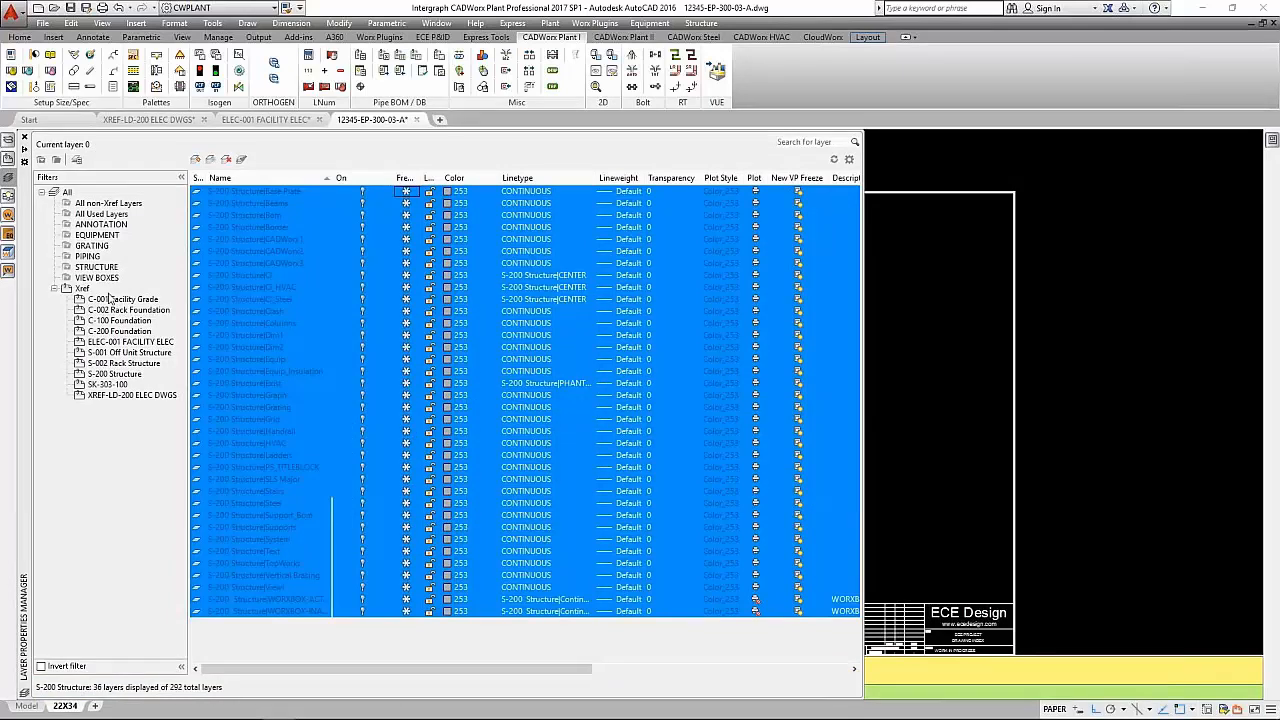
left_click(126, 396)
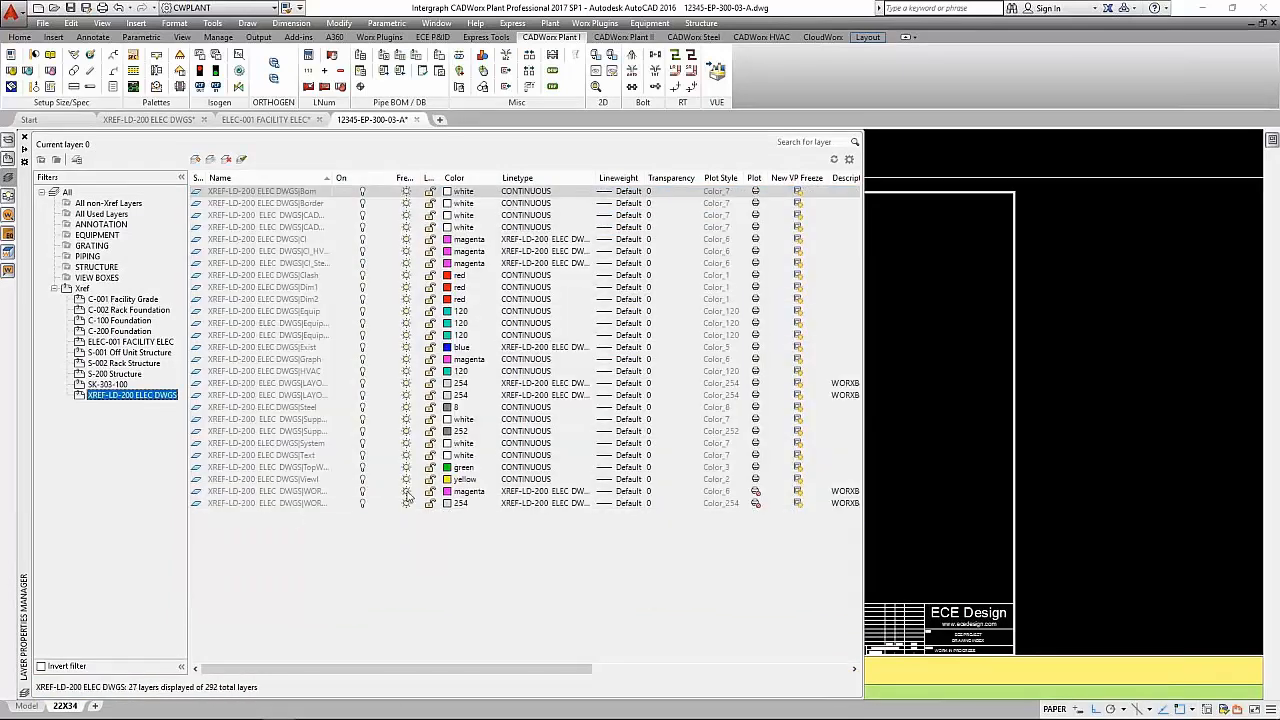
left_click(363, 491)
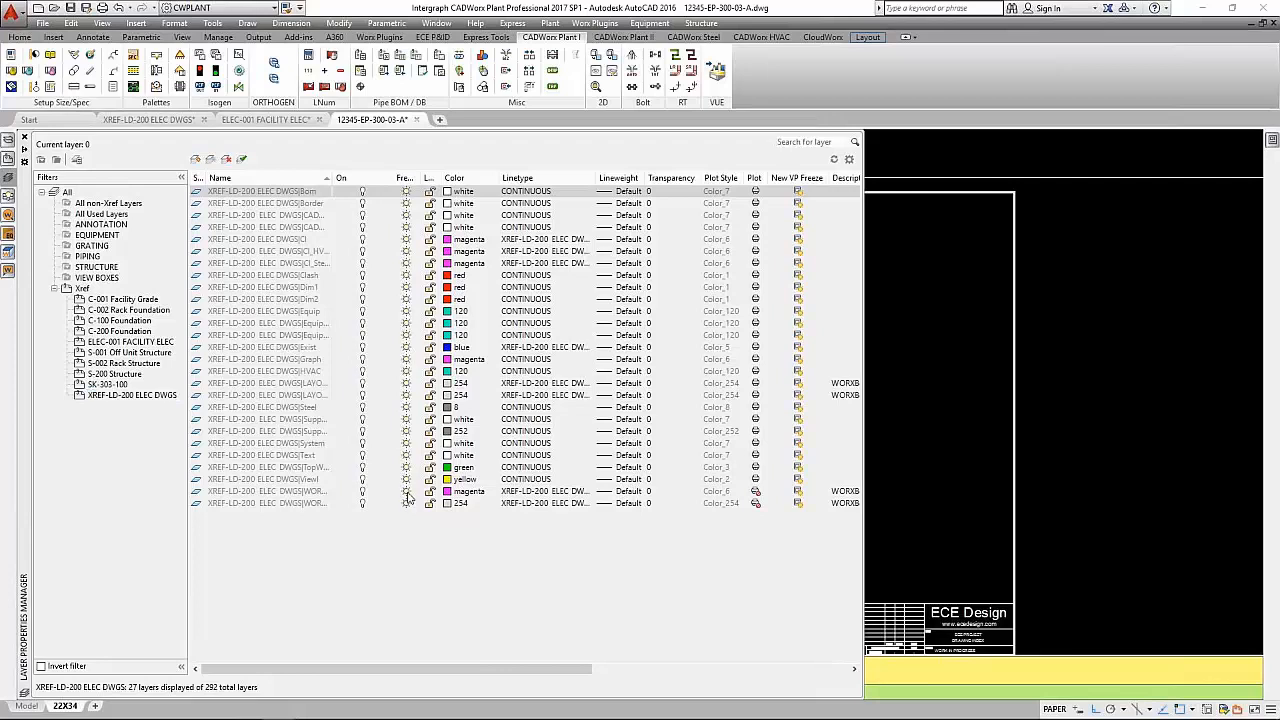
left_click(406, 492)
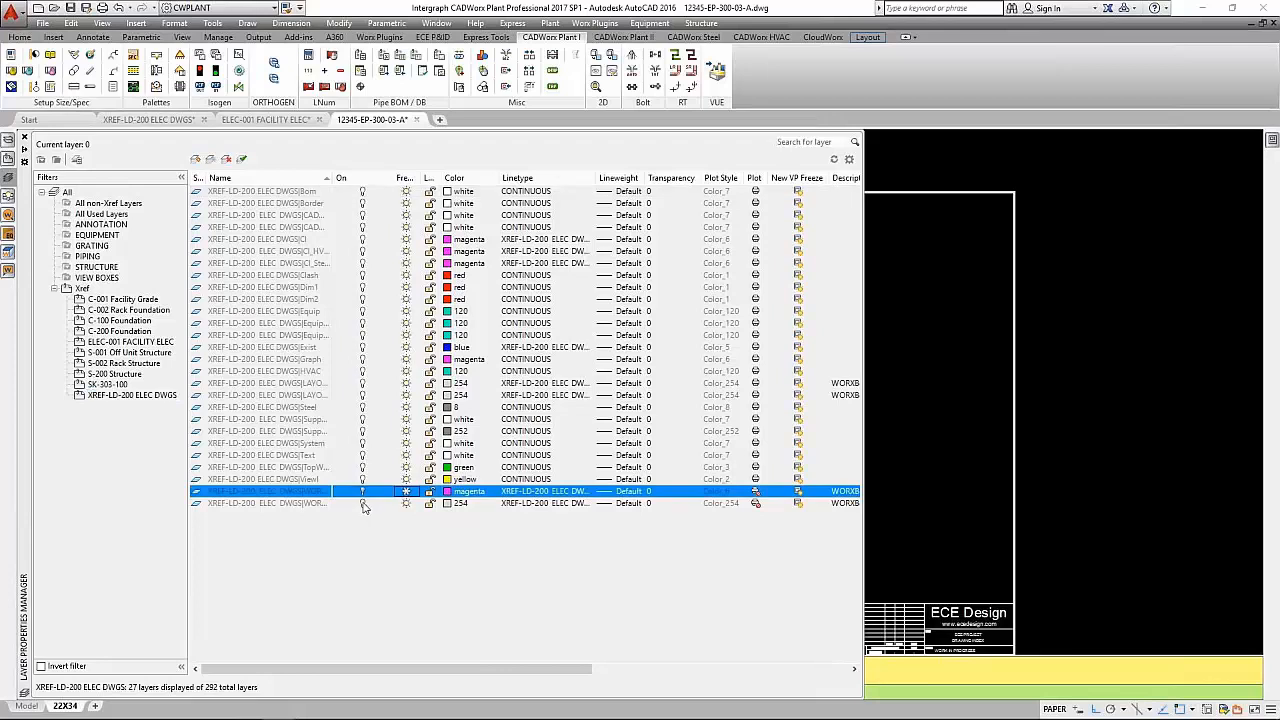
left_click(363, 504)
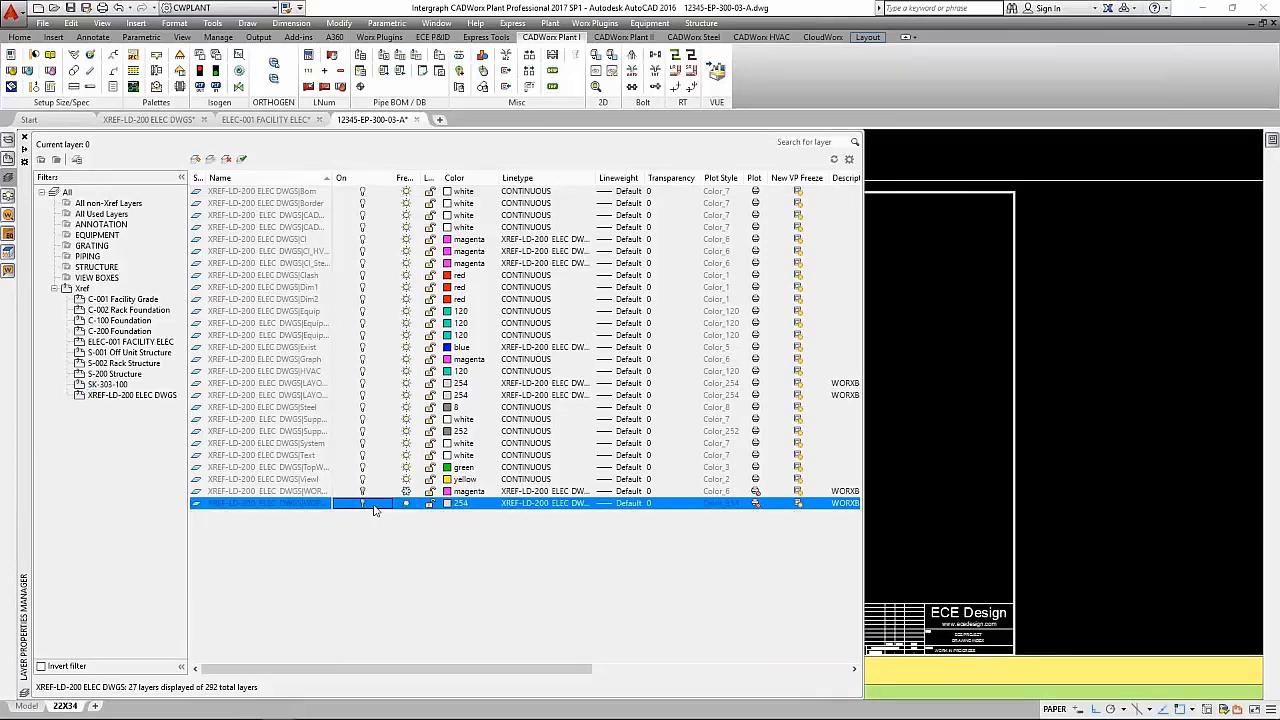
left_click(406, 505)
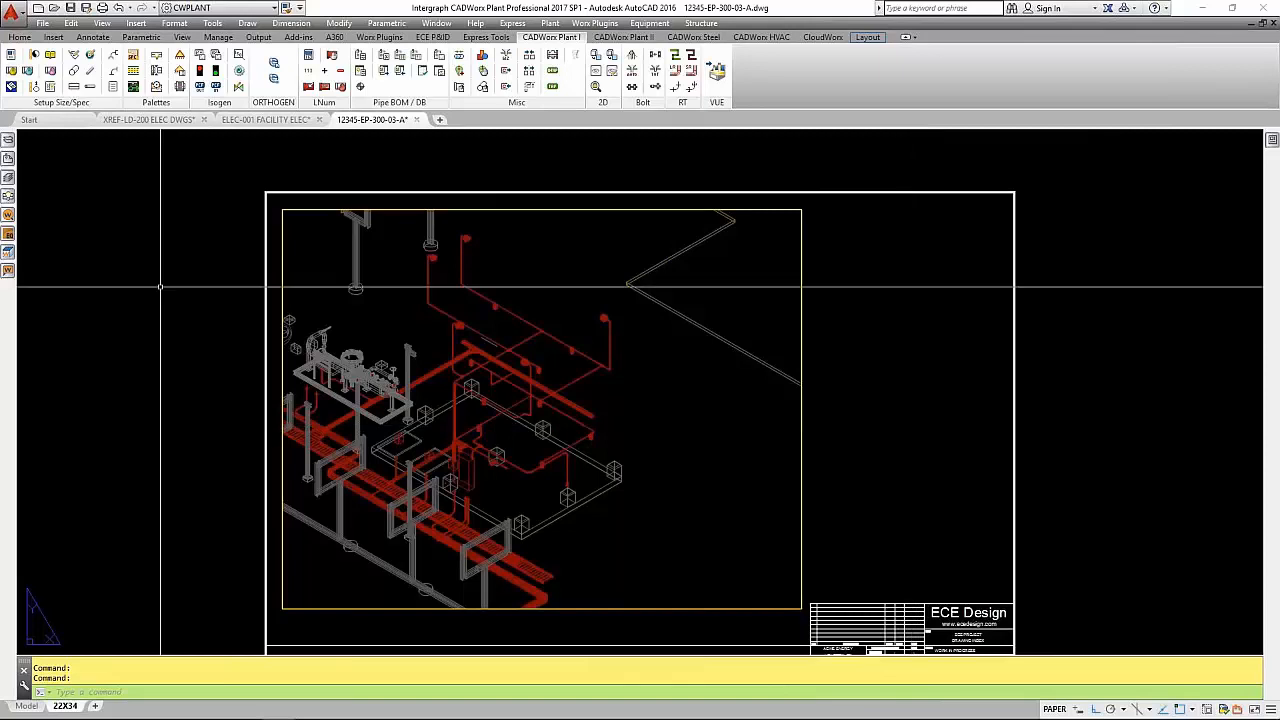
- Freeze all layers of the SK-303-100 xref
left_click(9, 188)
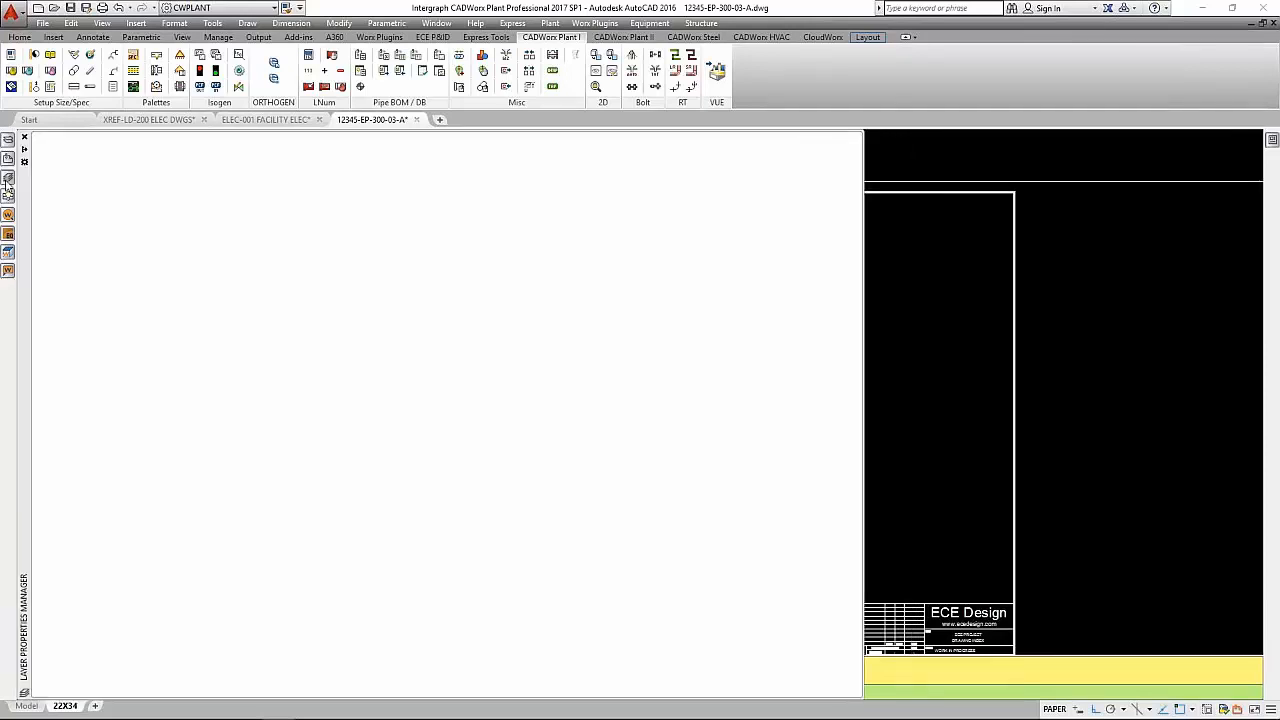
left_click(121, 385)
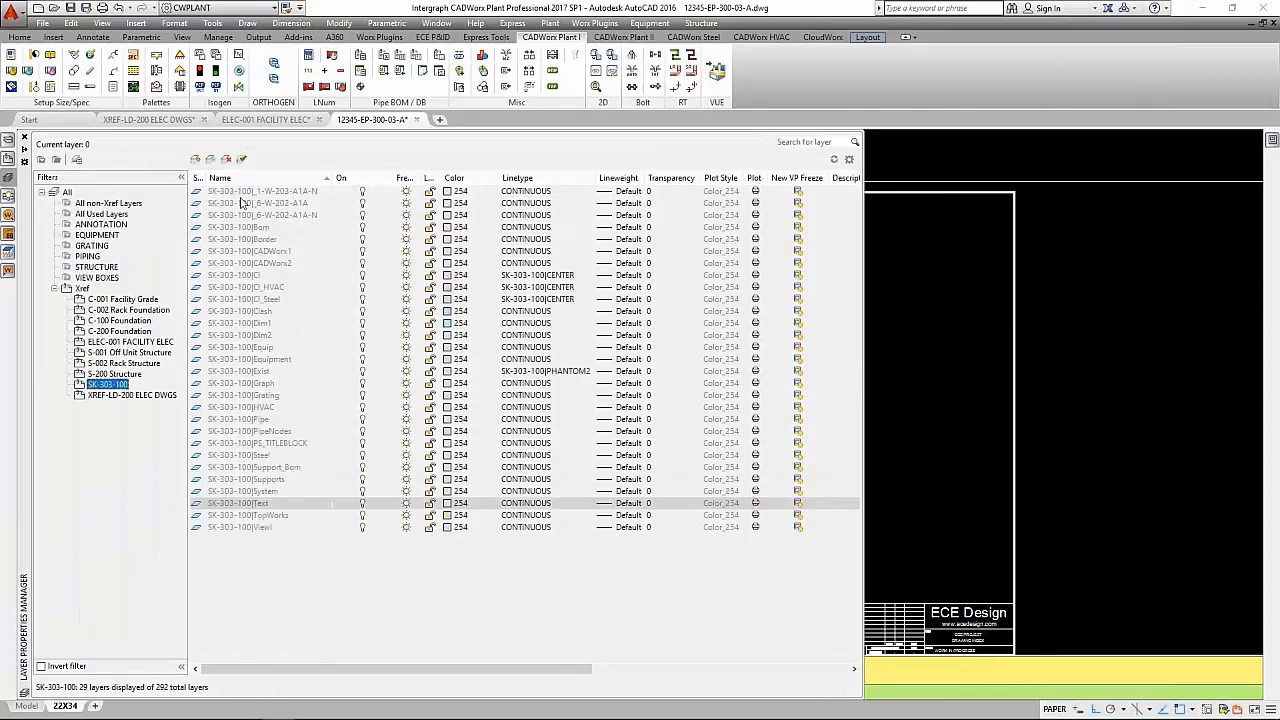
left_click(245, 192)
key("ctrl+a")
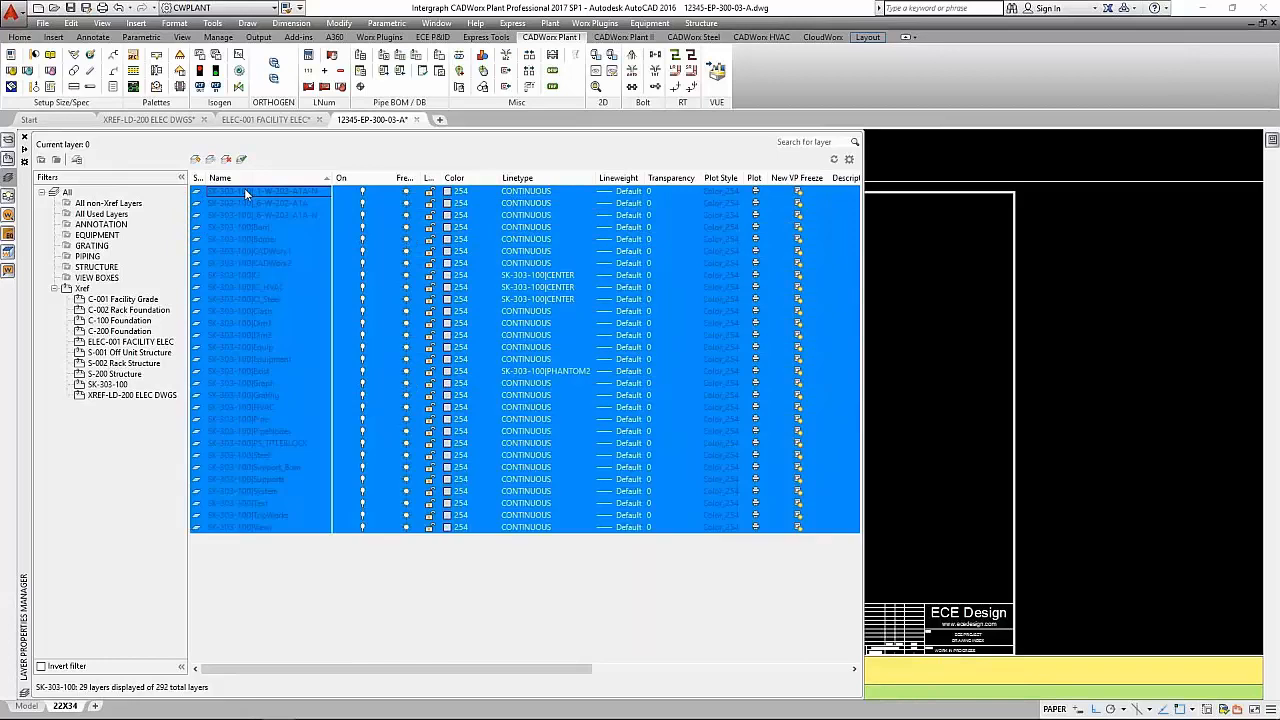
left_click(405, 191)
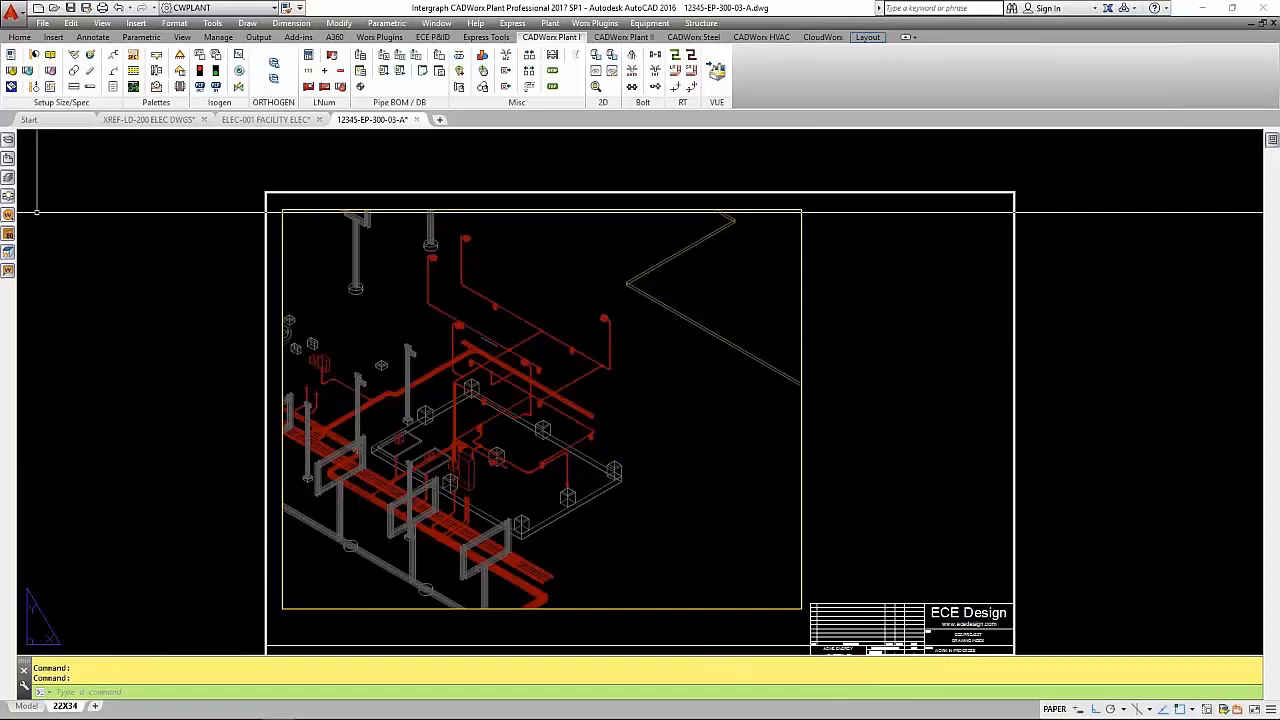
- Automatically add tag bubbles to the electrical components in the isometric viewport with BUBBLEWorx
left_click(8, 215)
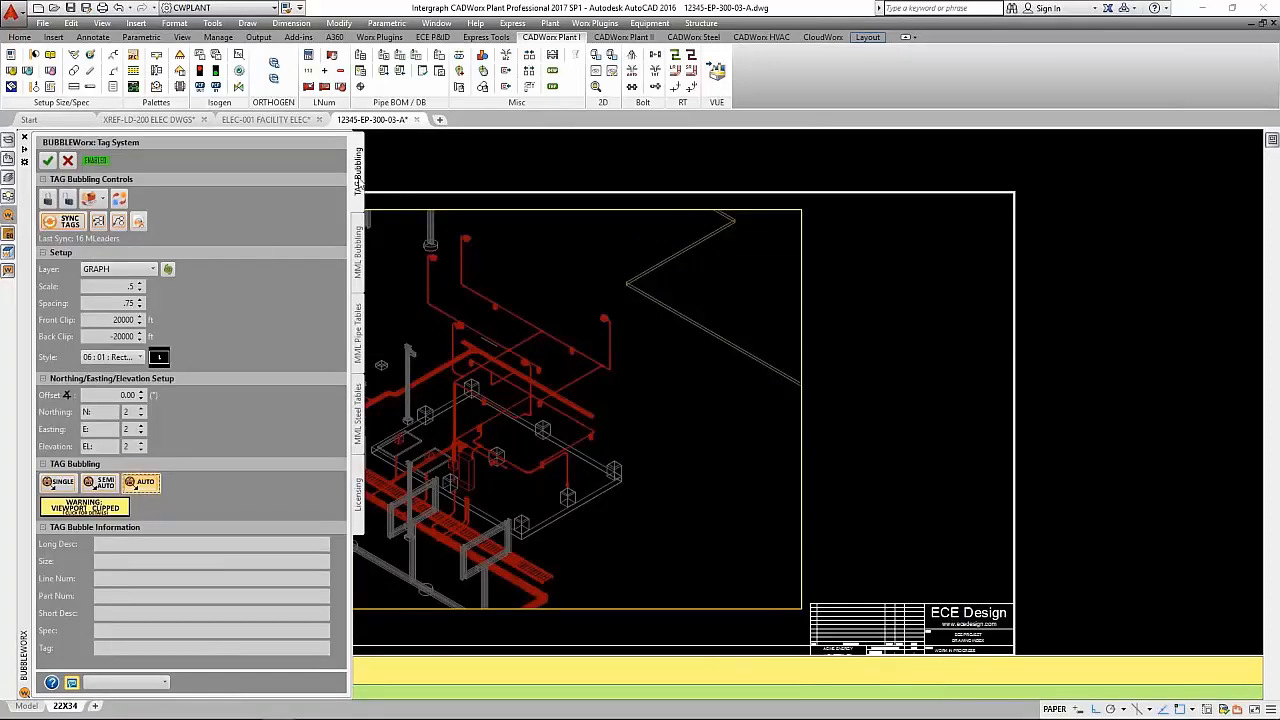
left_click(141, 482)
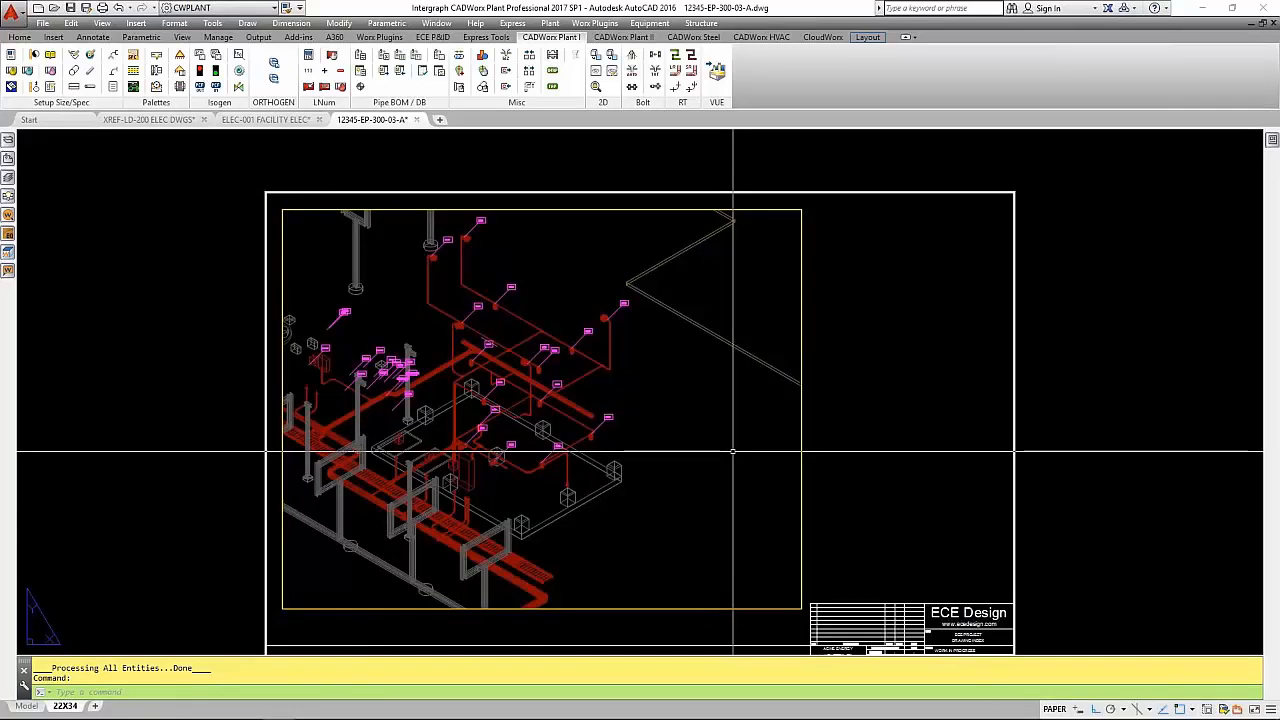
scroll(626, 305, "up", 8)
scroll(627, 325, "down", 8)
type("u")
key("Return")
type("u")
key("Return")
- Start BOMTOTAL with automatic tag placement and anchor the BOM heading at the upper right corner of the sheet border
type("br")
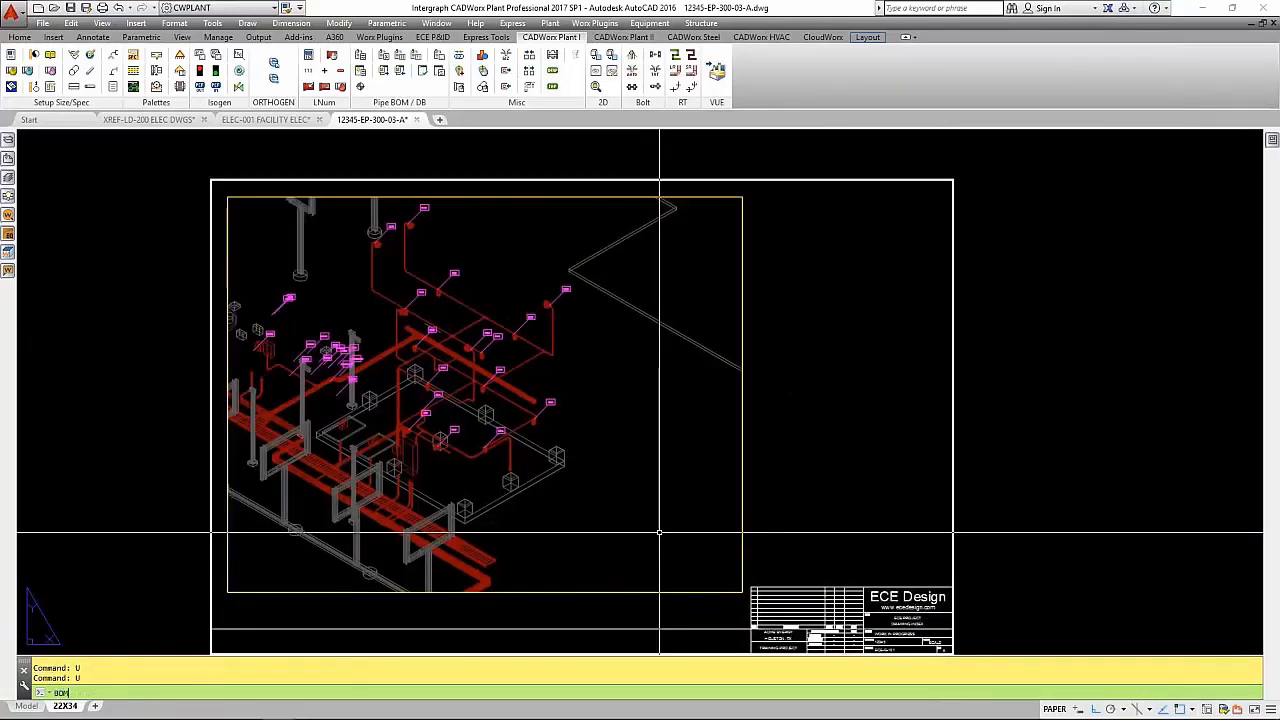
type("mto")
key("Return")
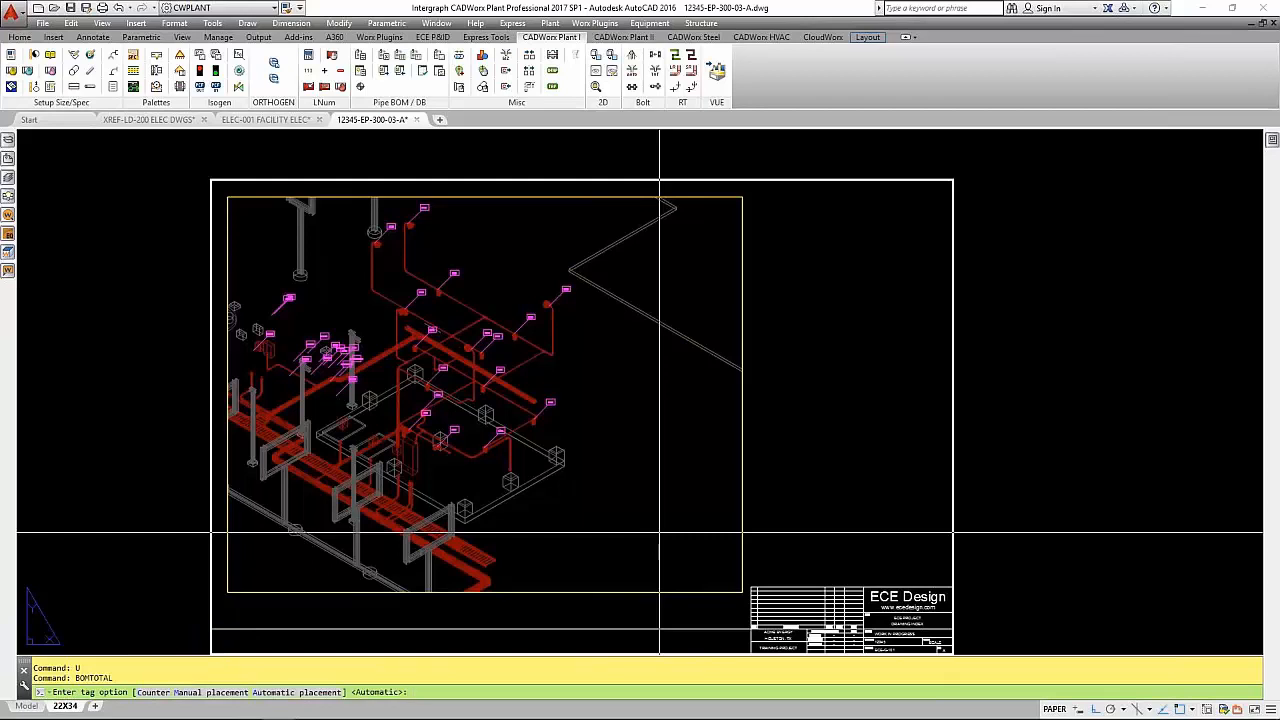
type("A")
key("Return")
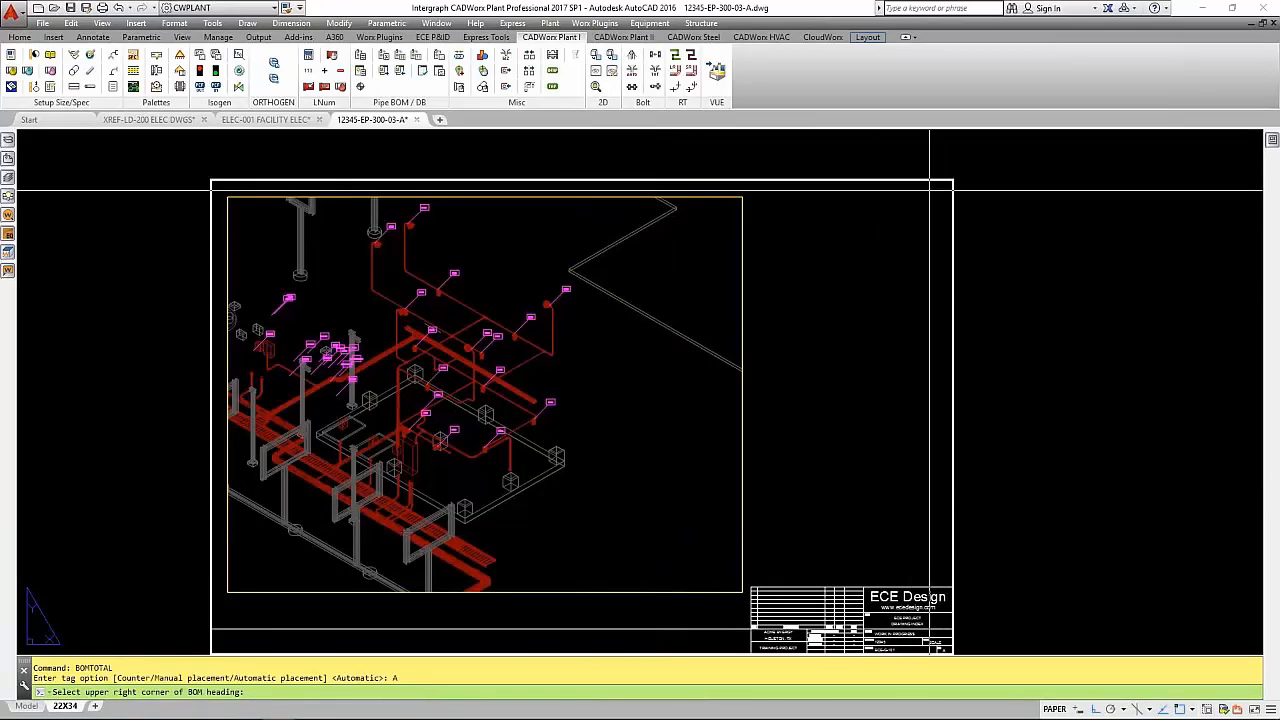
left_click(948, 182)
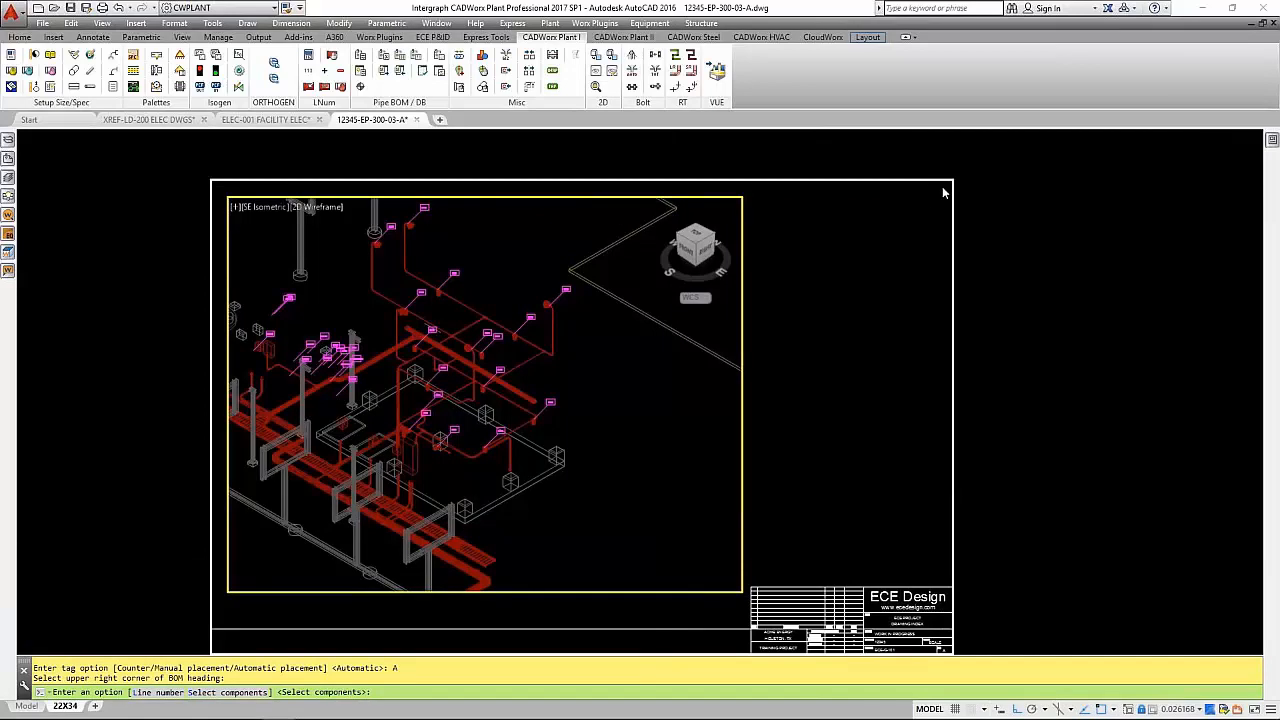
- Choose the BOM components by line number from the list, filtering it with *CP*,*LP*
type("L")
key("Return")
type("L")
key("Return")
left_click_drag(478, 74, 678, 141)
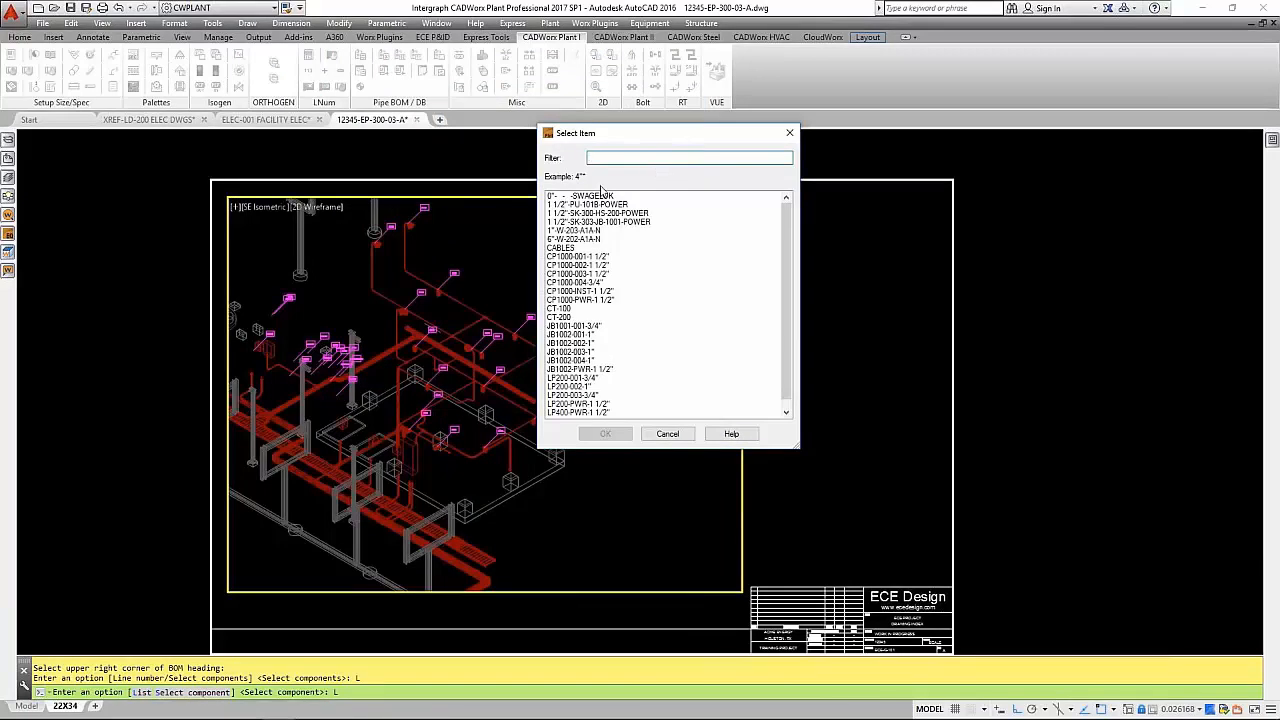
type("*C")
type("P1")
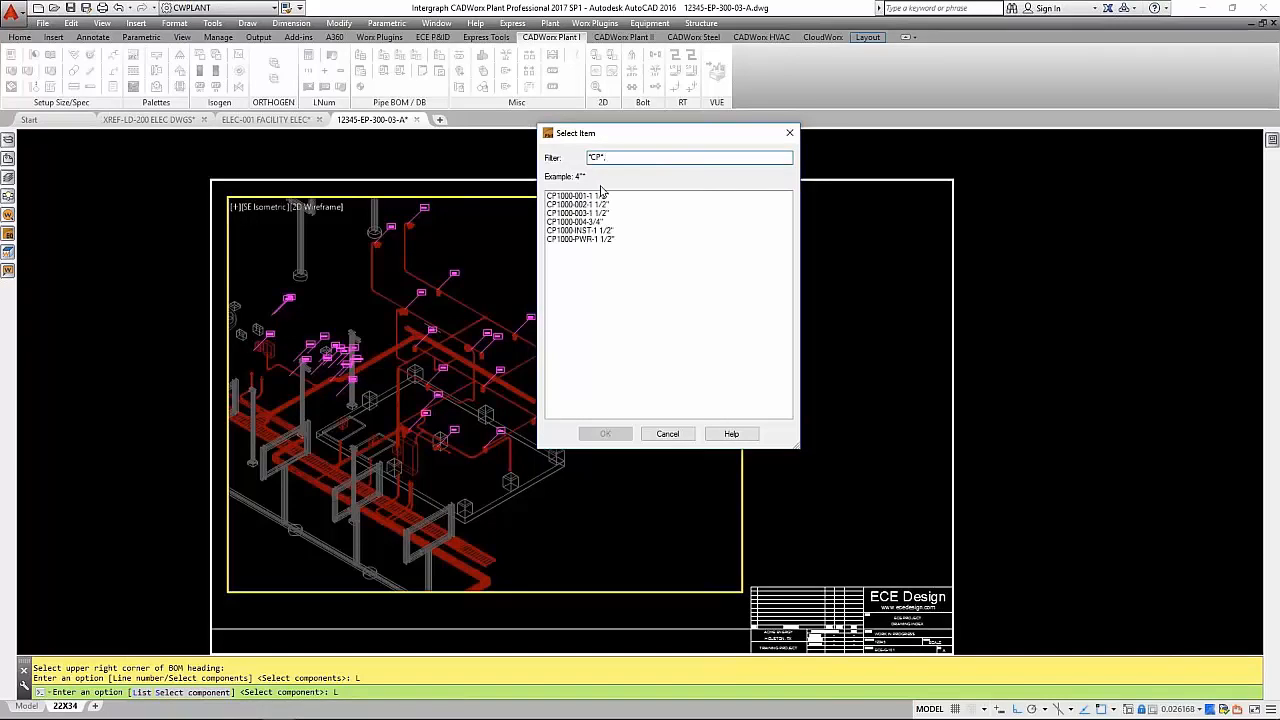
type(",*LP*")
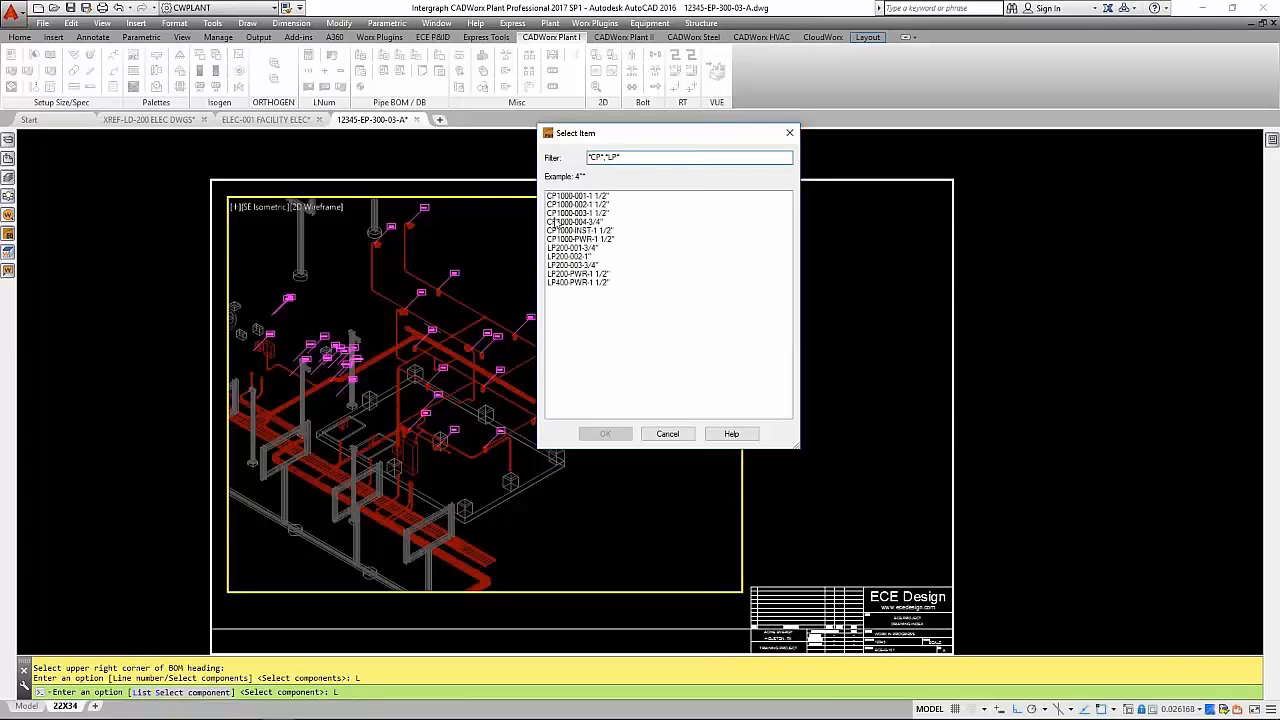
- Include lines CP1000-001-1 1/2", CP1000-002-1 1/2", CP1000-003-1 1/2", CP1000-004-3/4", LP200-001-3/4", LP200-002-1" and LP200-003-3/4" in the BOM
left_click(583, 197)
left_click(587, 206, "ctrl")
left_click(584, 221, "ctrl")
left_click(583, 213, "ctrl")
left_click(584, 248, "ctrl")
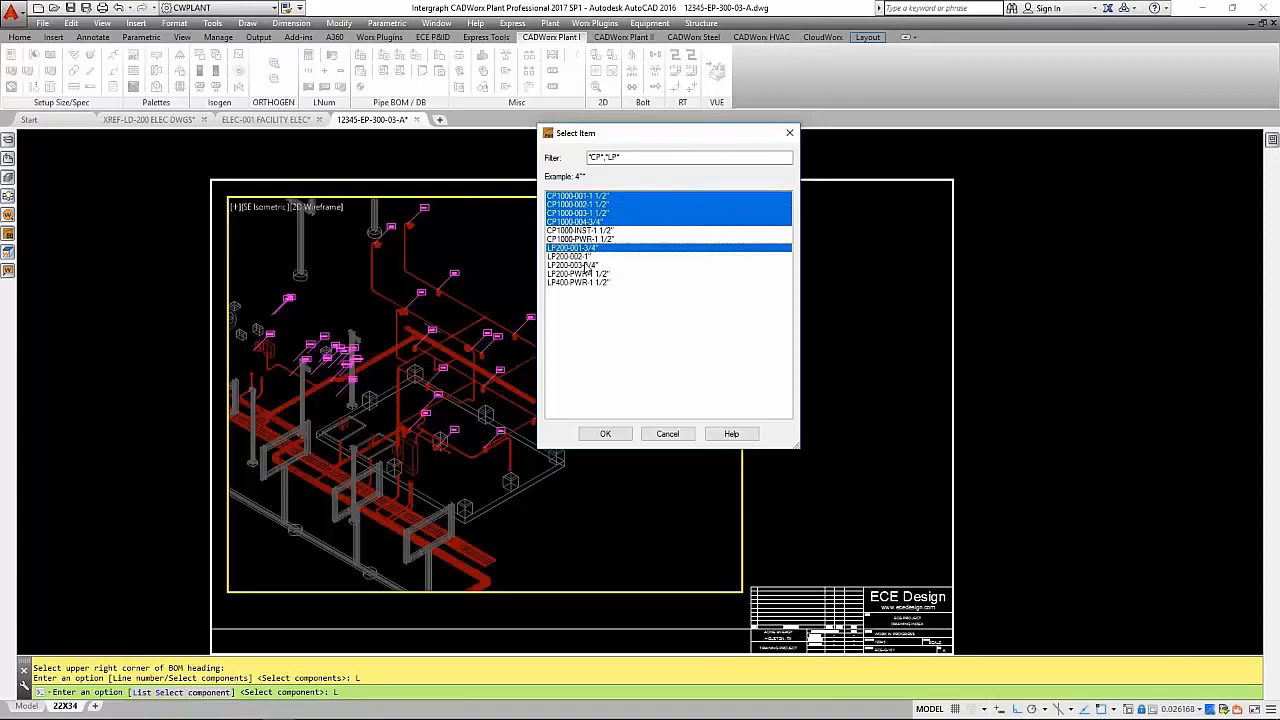
left_click(582, 256, "ctrl")
left_click(584, 265, "ctrl")
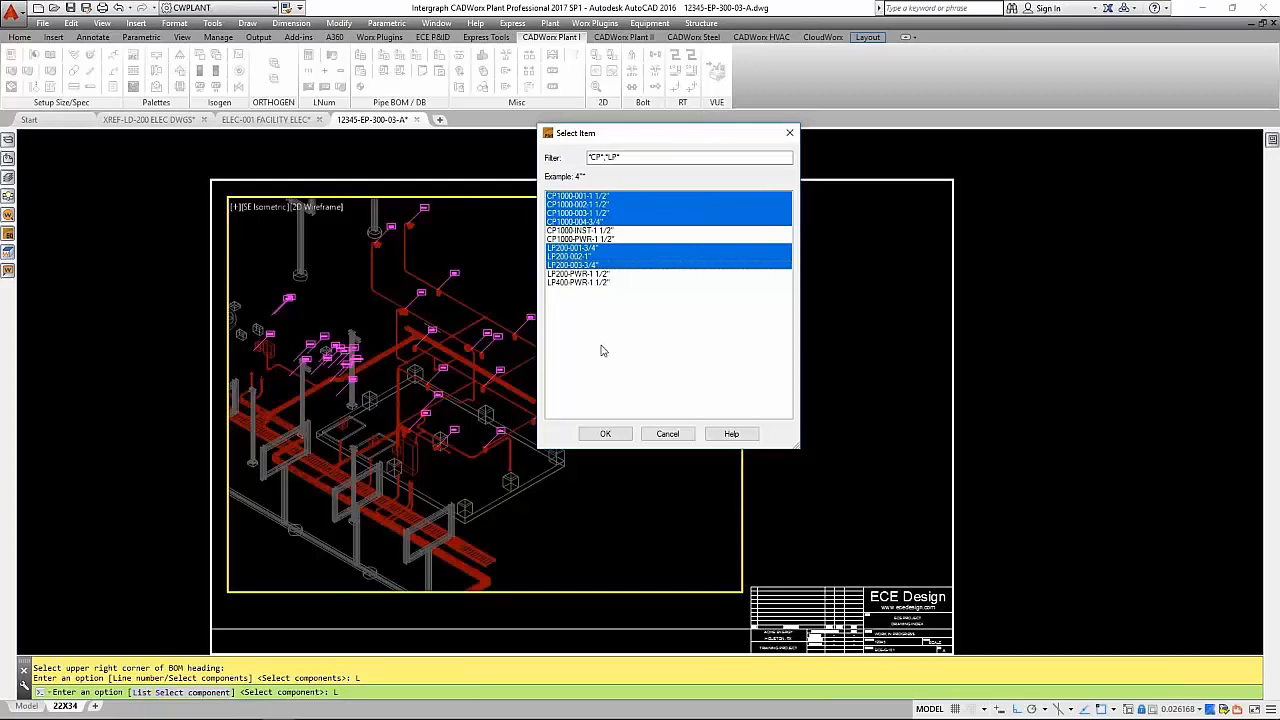
left_click(606, 433)
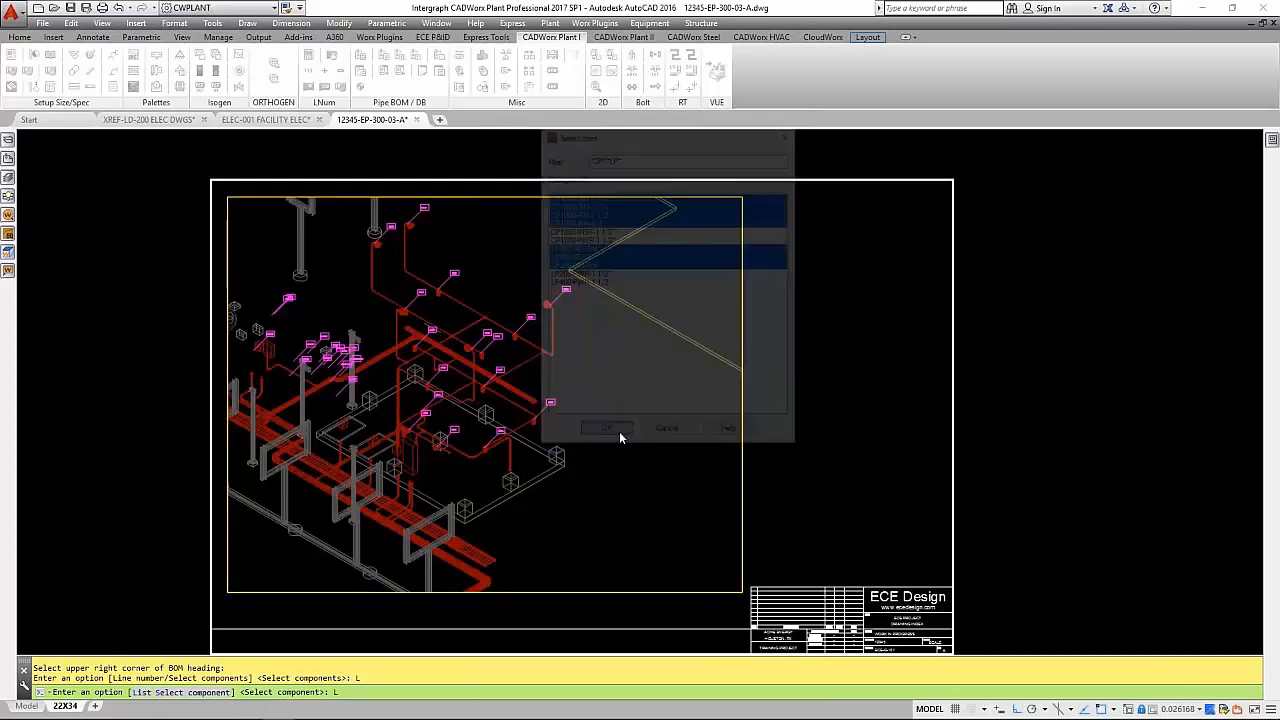
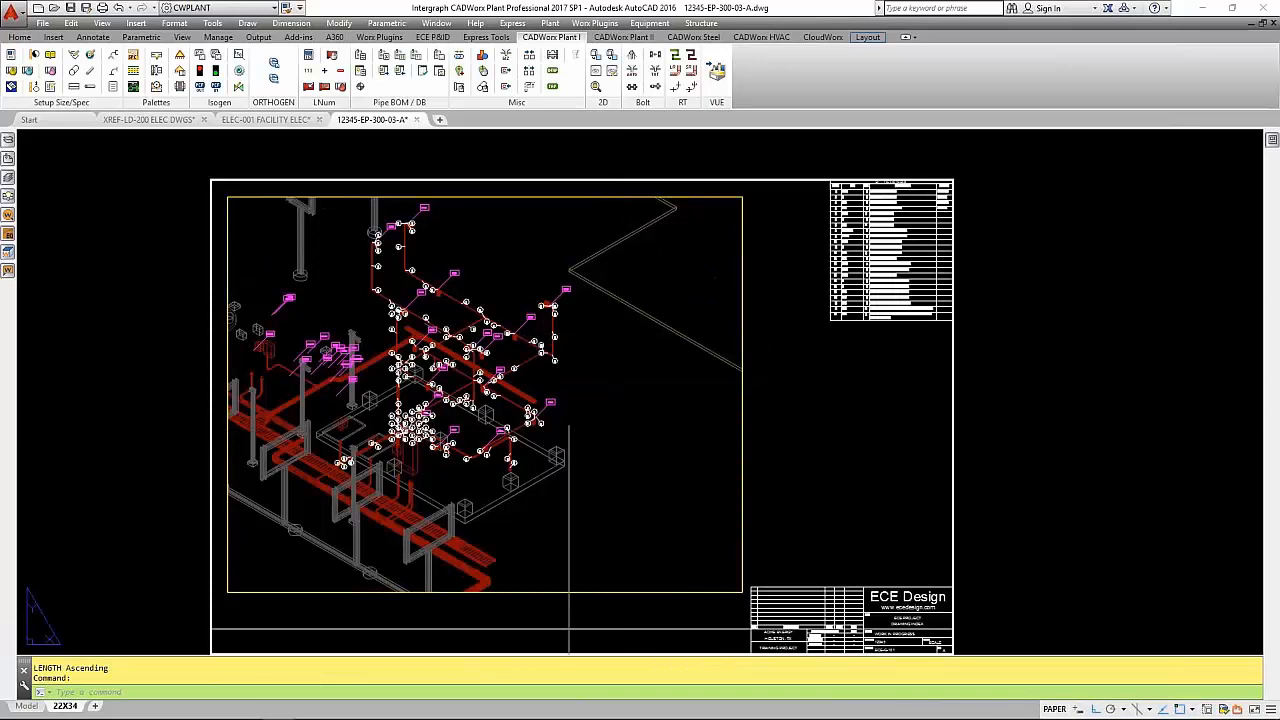
- Relocate tag bubble 23 at the LT-210 fixture up and to the right with TAGRELOCATE, keeping its connector line
scroll(581, 313, "up", 5)
scroll(581, 313, "up", 2)
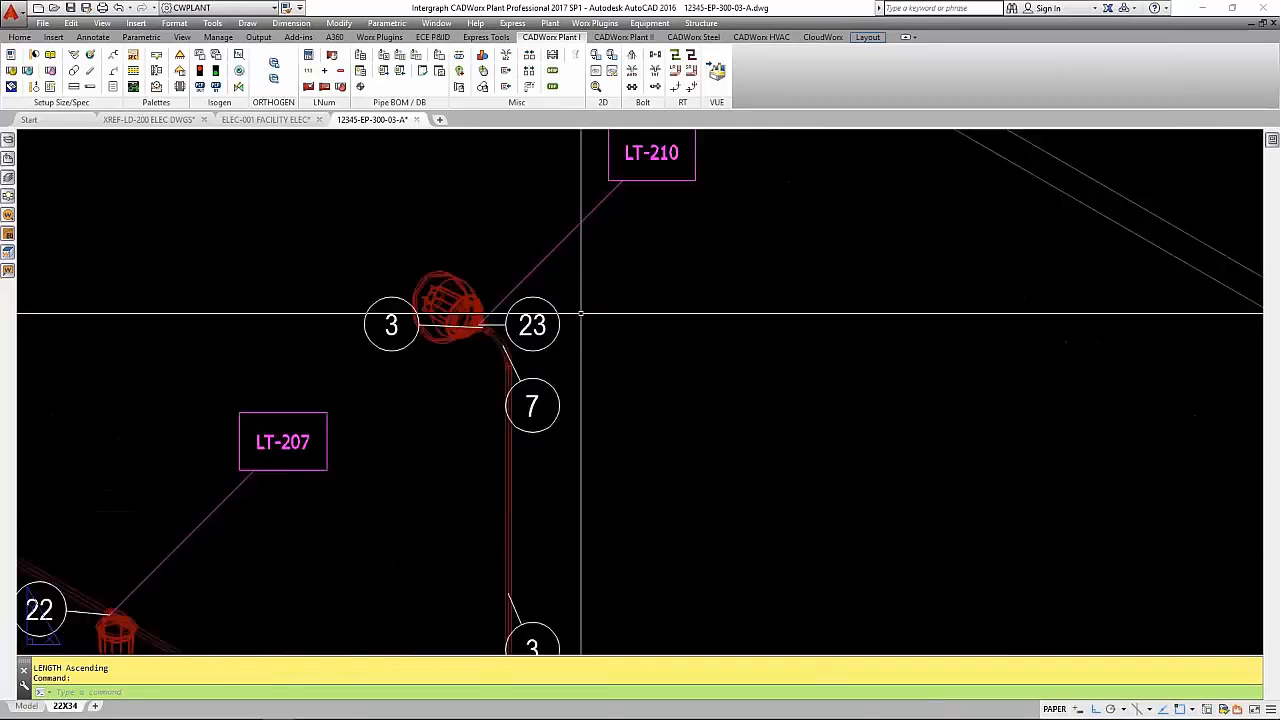
type("TAGR")
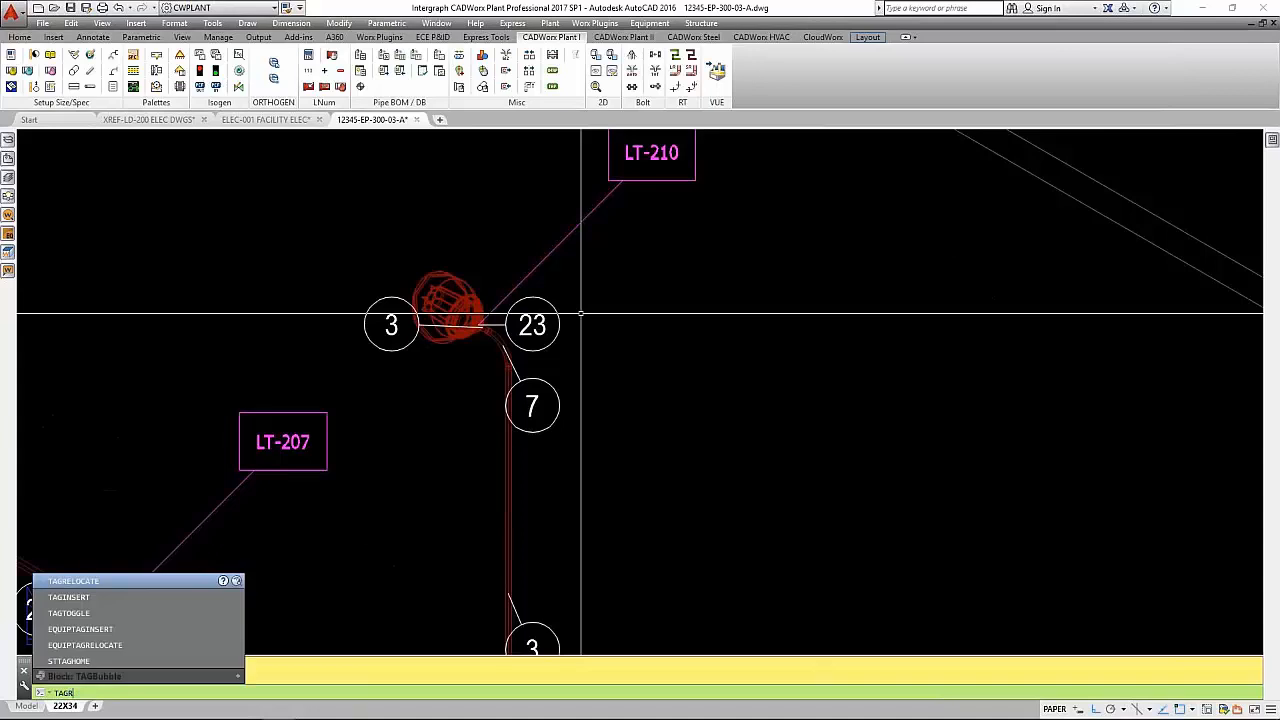
key("Return")
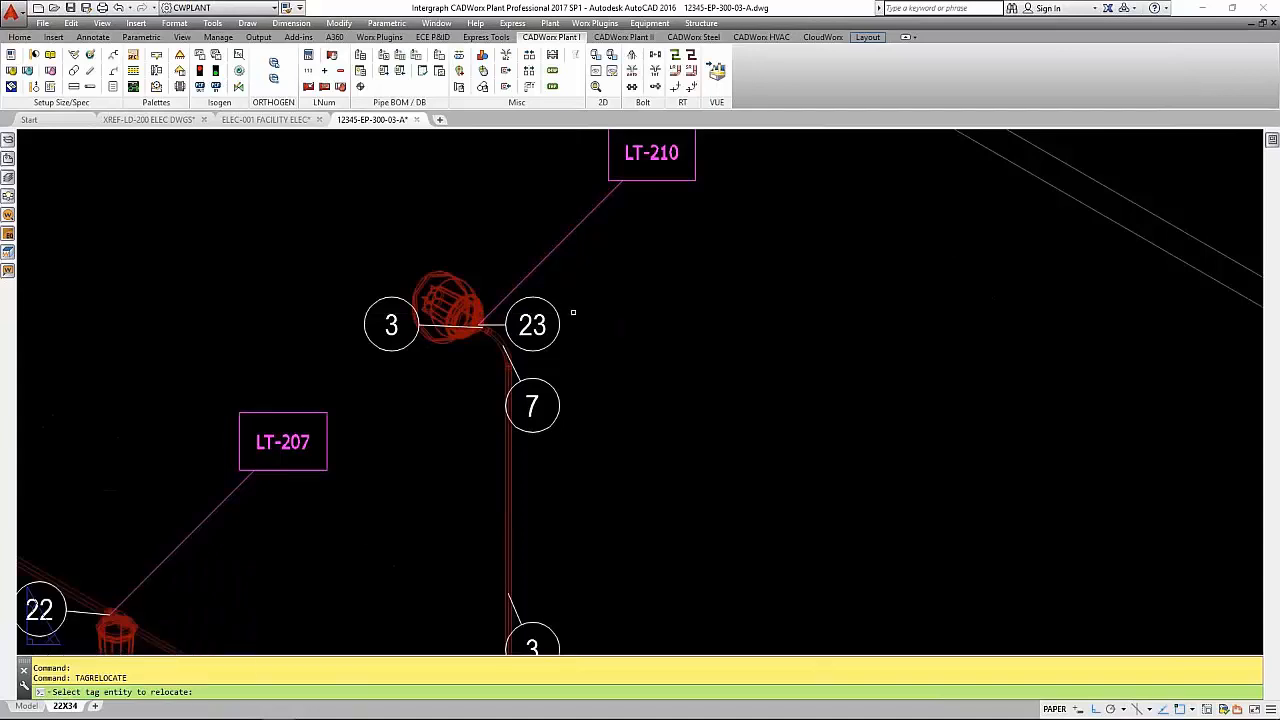
left_click(556, 312)
left_click(655, 260)
key("Return")
- Relocate the fixture's tag bubbles 3 and 7 to the right of LT-210's conduit, stacking them below bubble 23
key("Return")
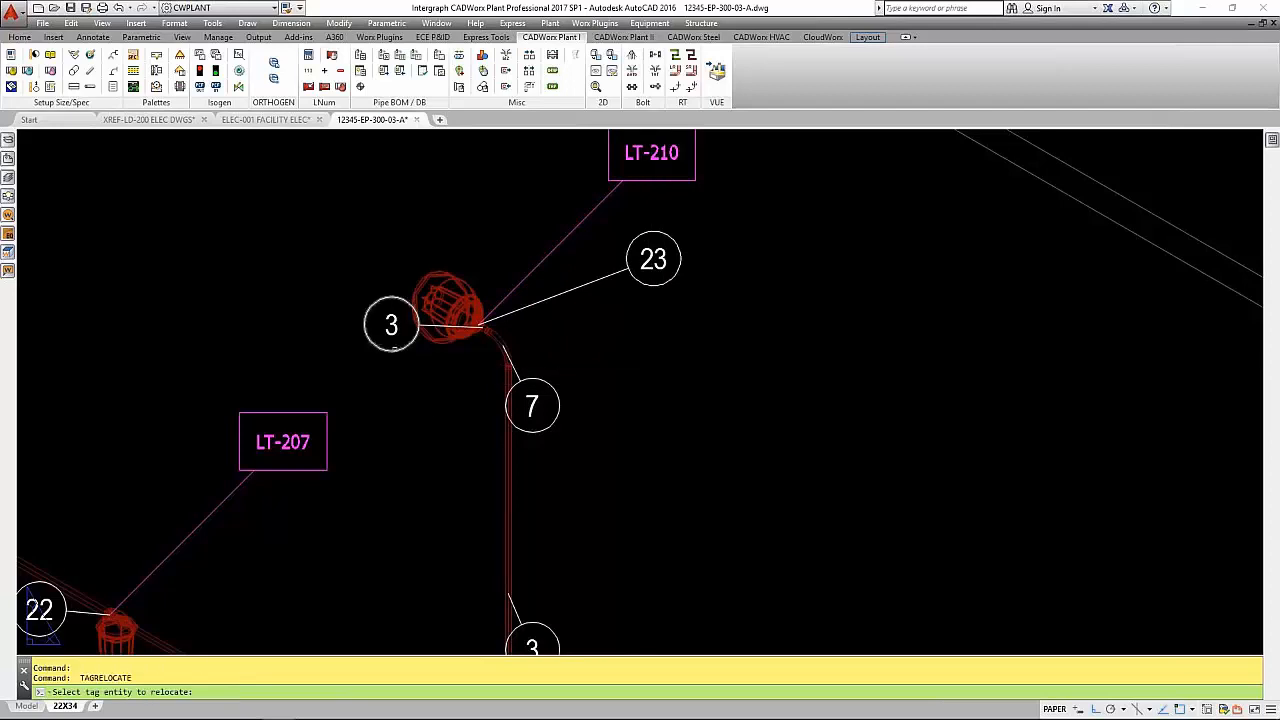
left_click(391, 324)
left_click(668, 343)
key("Return")
key("Return")
left_click(553, 420)
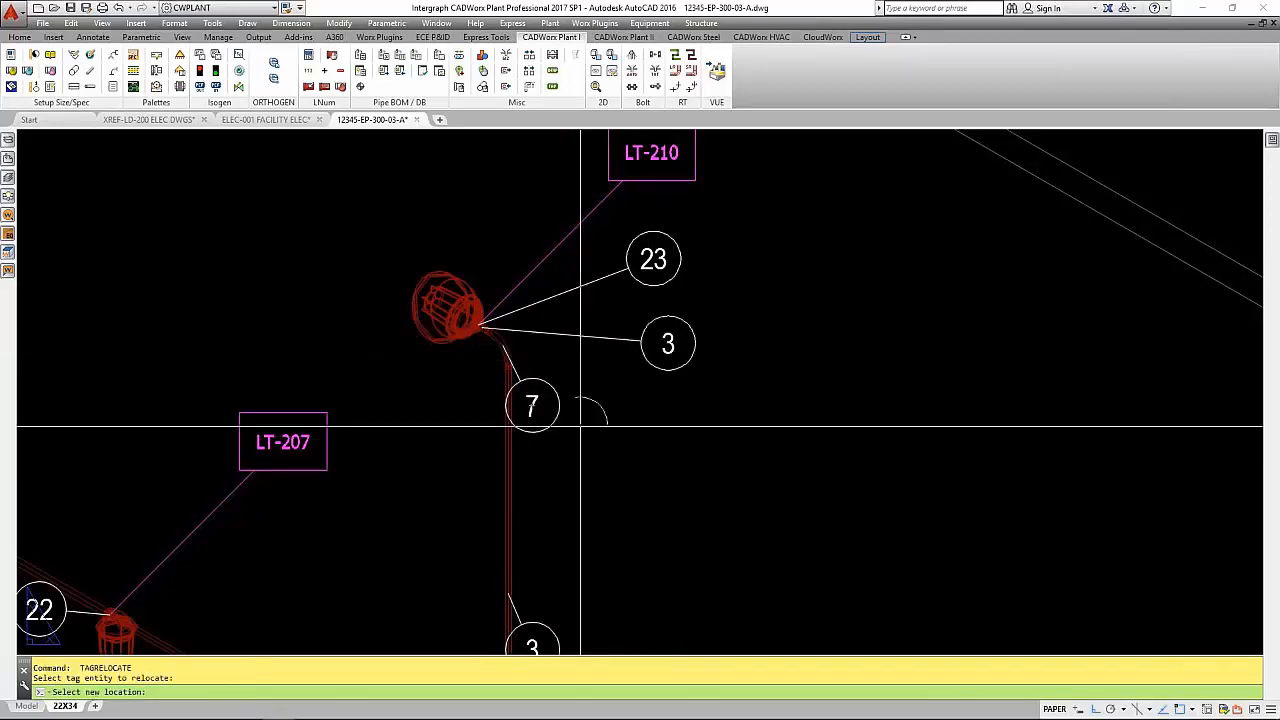
left_click(652, 431)
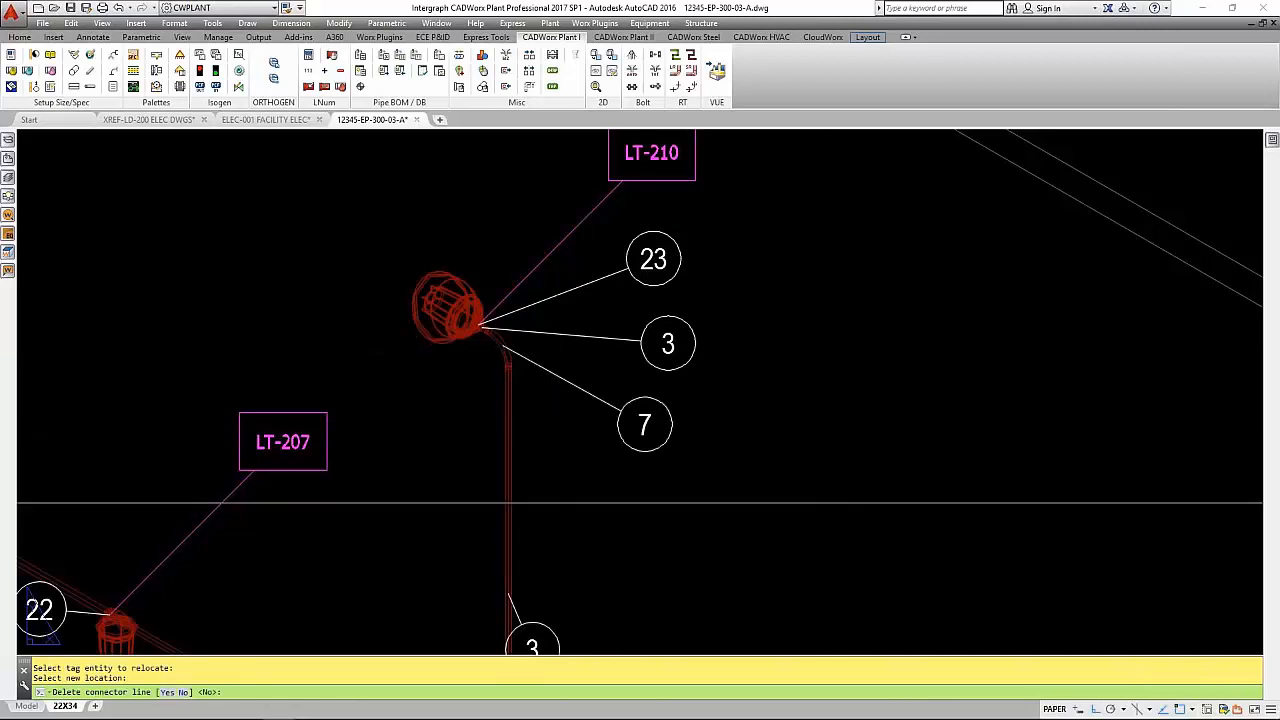
- Examine the numbered tag bubbles in the isometric and the matching marks, sizes and descriptions in the bill of material
scroll(770, 530, "down", 2)
scroll(785, 533, "down", 2)
mouse_move(804, 506)
middle_mouse_down()
mouse_move(349, 551)
mouse_move(131, 645)
middle_mouse_up()
middle_click_drag(1210, 170, 791, 235)
scroll(941, 248, "up", 4)
scroll(1016, 244, "down", 2)
middle_click_drag(925, 500, 885, 200)
scroll(1000, 580, "down", 3)
scroll(871, 538, "up", 3)
mouse_move(987, 583)
middle_mouse_down()
mouse_move(789, 589)
mouse_move(760, 611)
mouse_move(842, 538)
mouse_move(1115, 509)
middle_mouse_up()
scroll(762, 604, "down", 3)
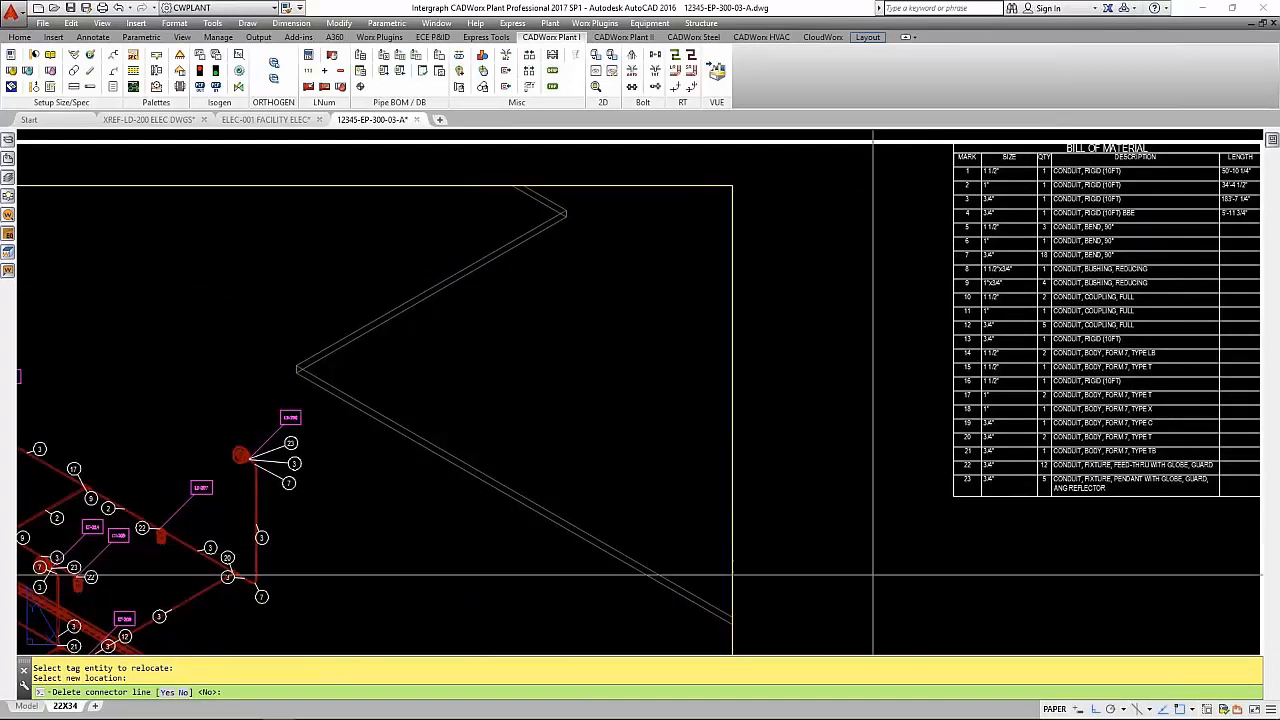
- Leave the tag relocation command and zoom the 22X34 layout to its extents
type("z")
key("Return")
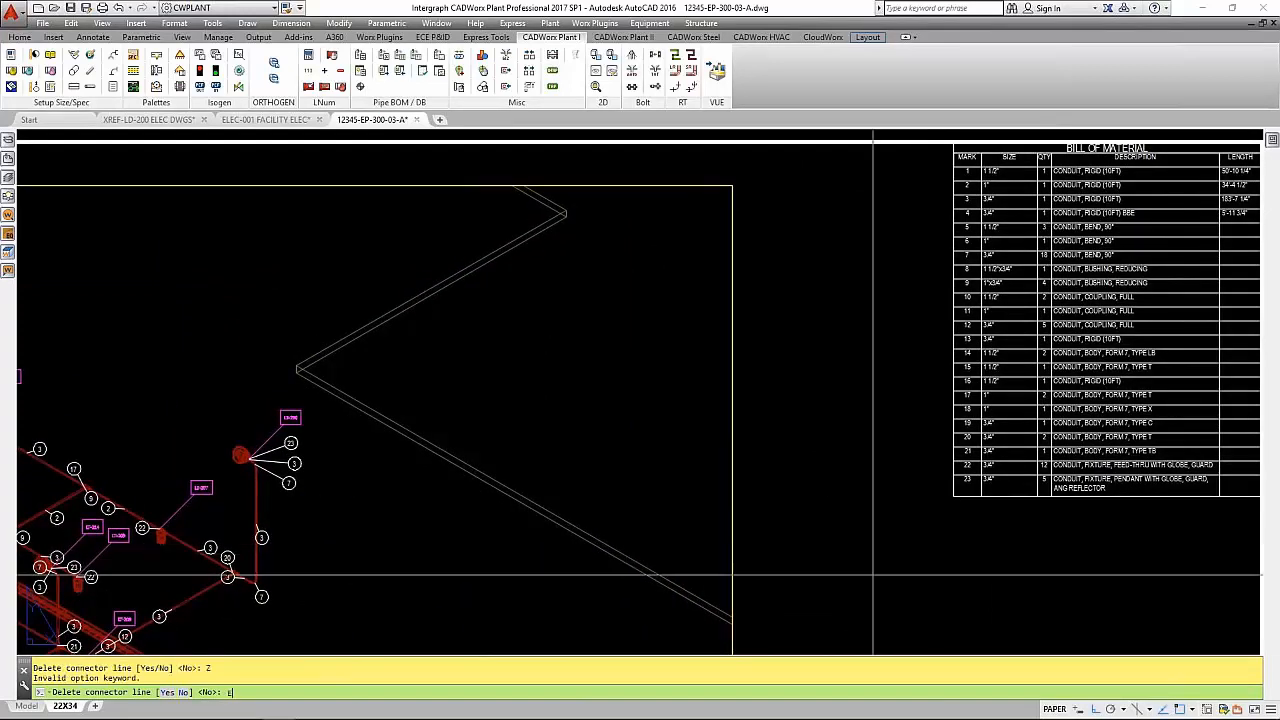
key("Escape")
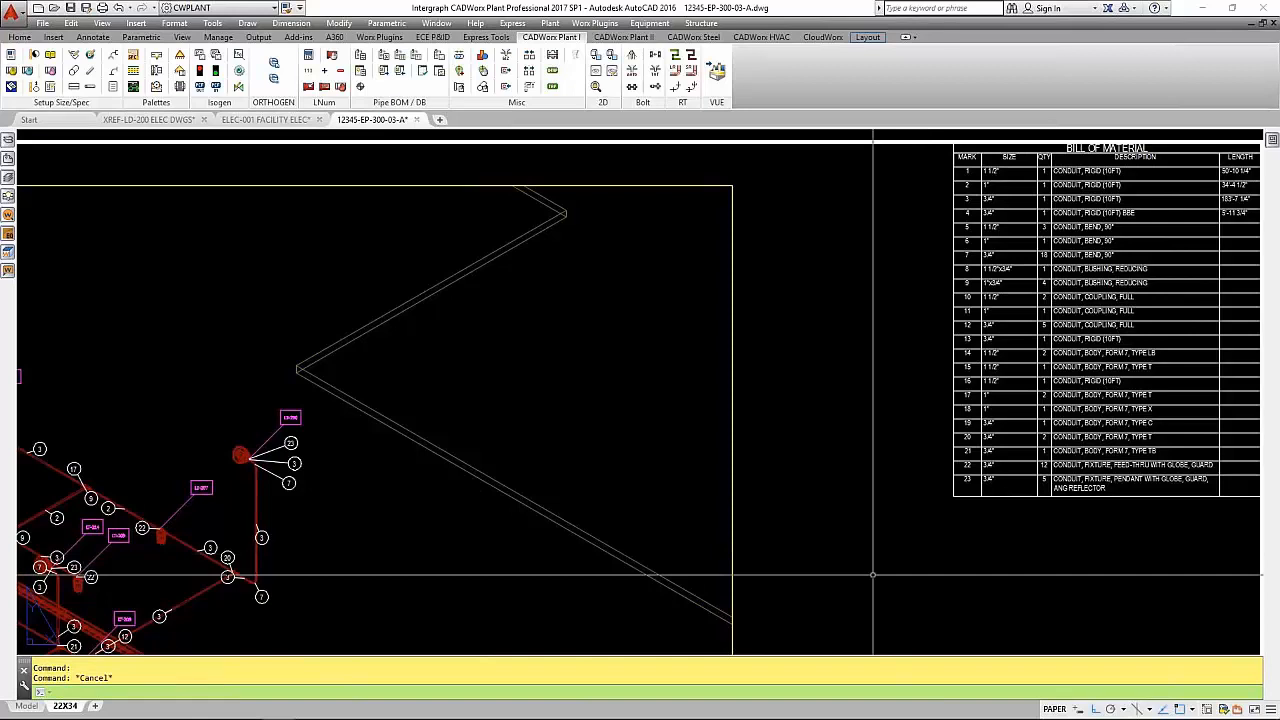
type("z")
key("Return")
type("e")
key("Return")
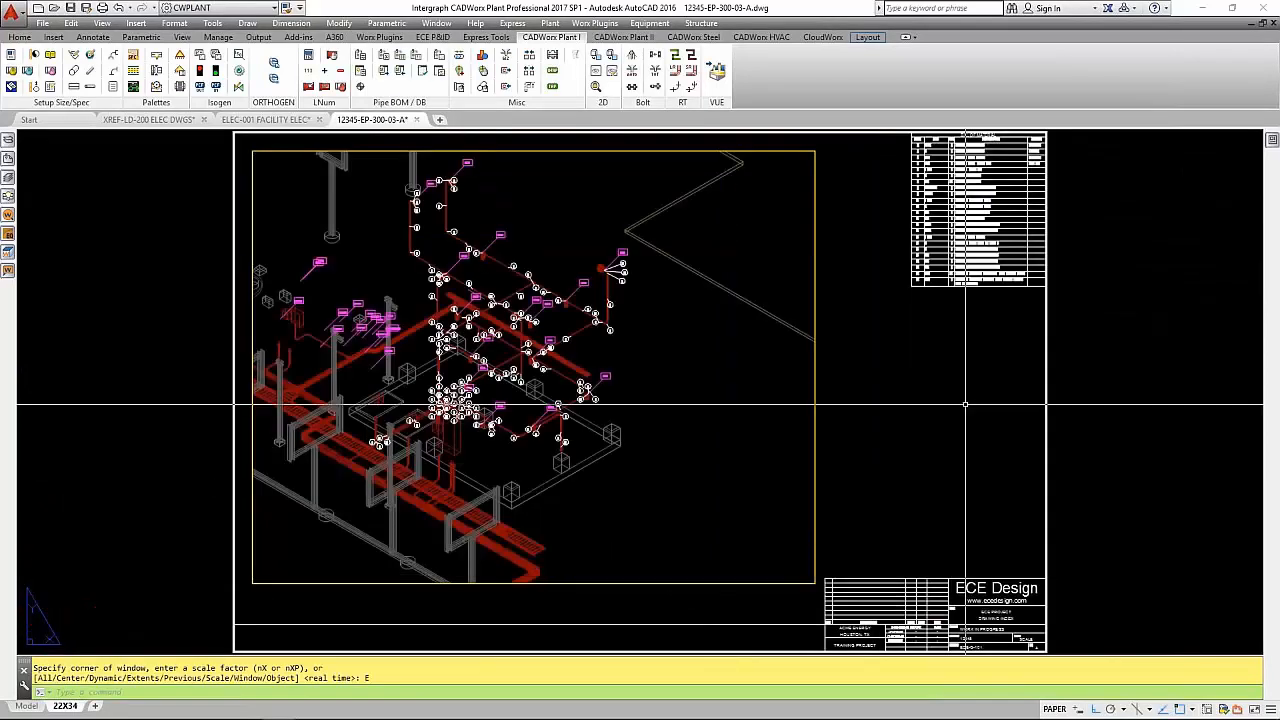
- Close the 12345-EP-300-03-A drawing and set the XREF-LD-200 ELEC DWGS model to its top home view
left_click(417, 119)
left_click(606, 397)
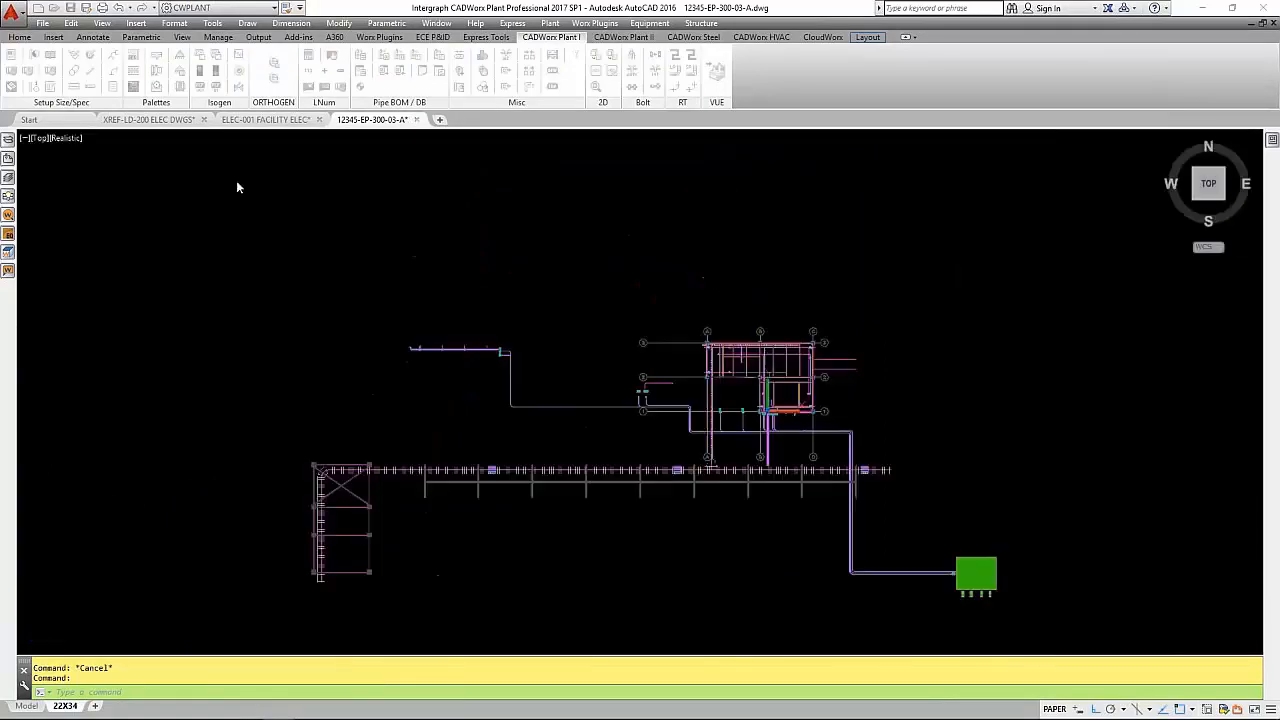
left_click(168, 121)
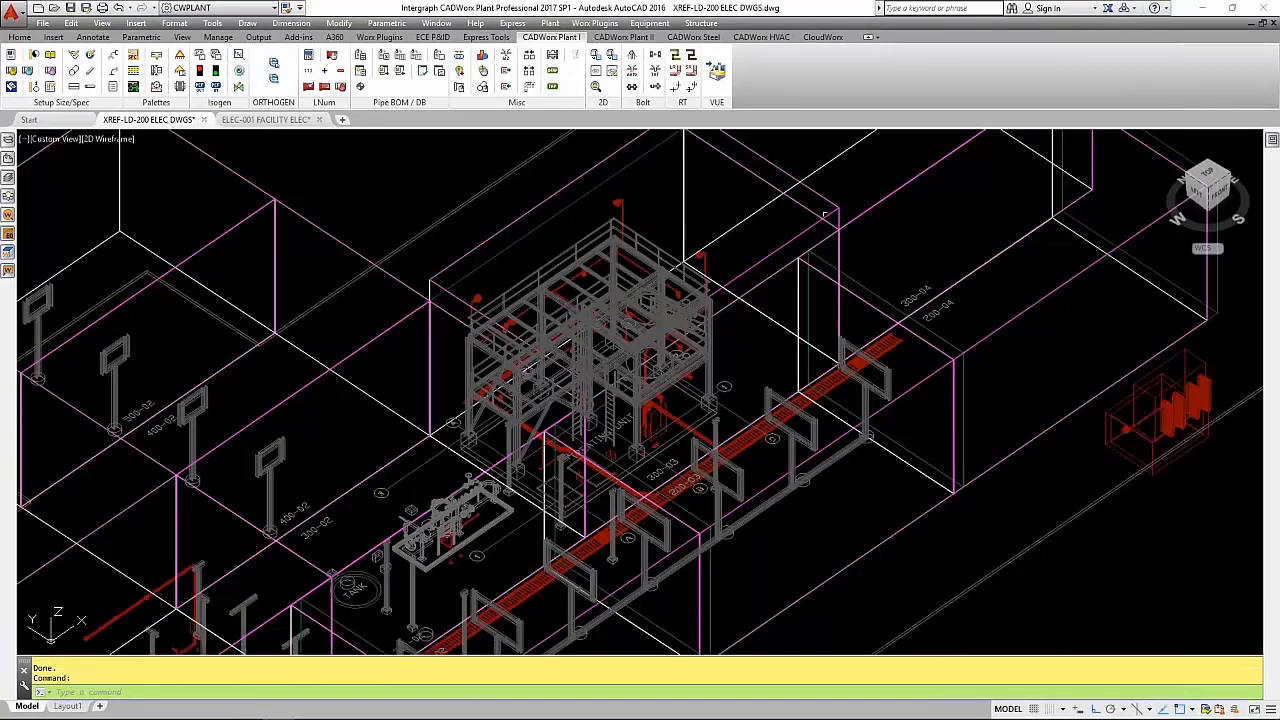
left_click(1167, 142)
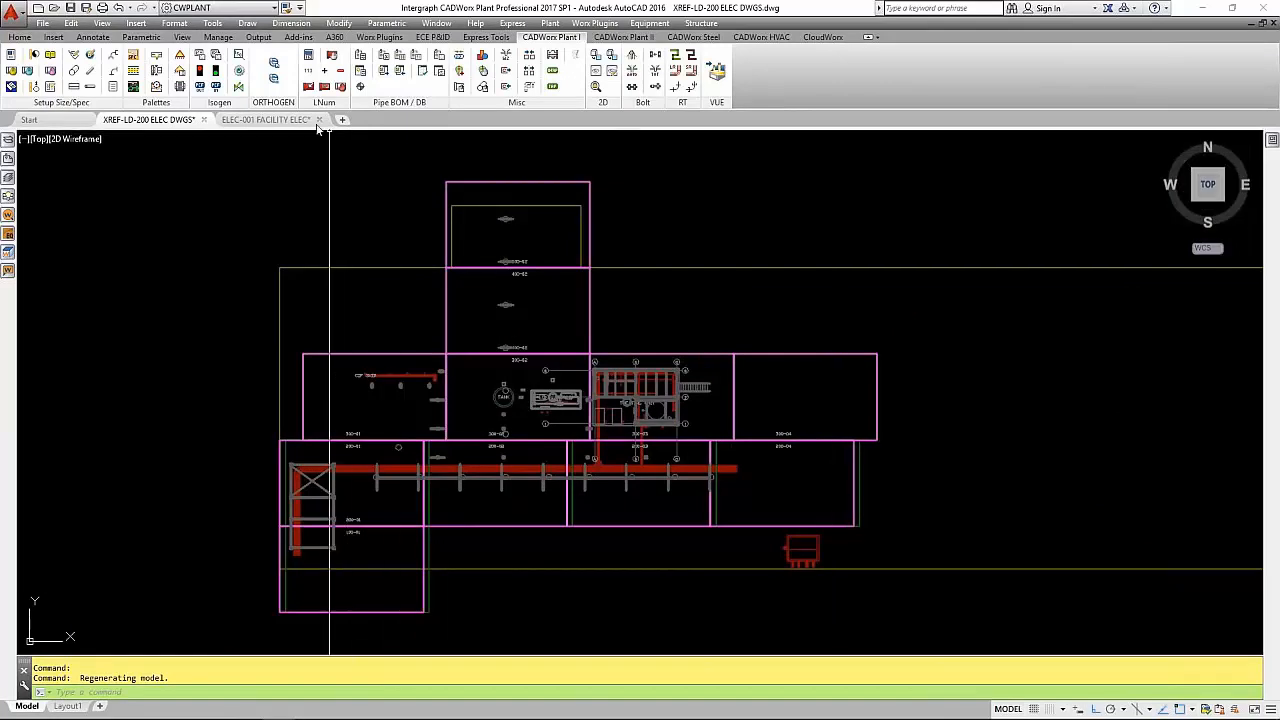
- Switch to the ELEC-001 FACILITY ELEC drawing
left_click(275, 121)
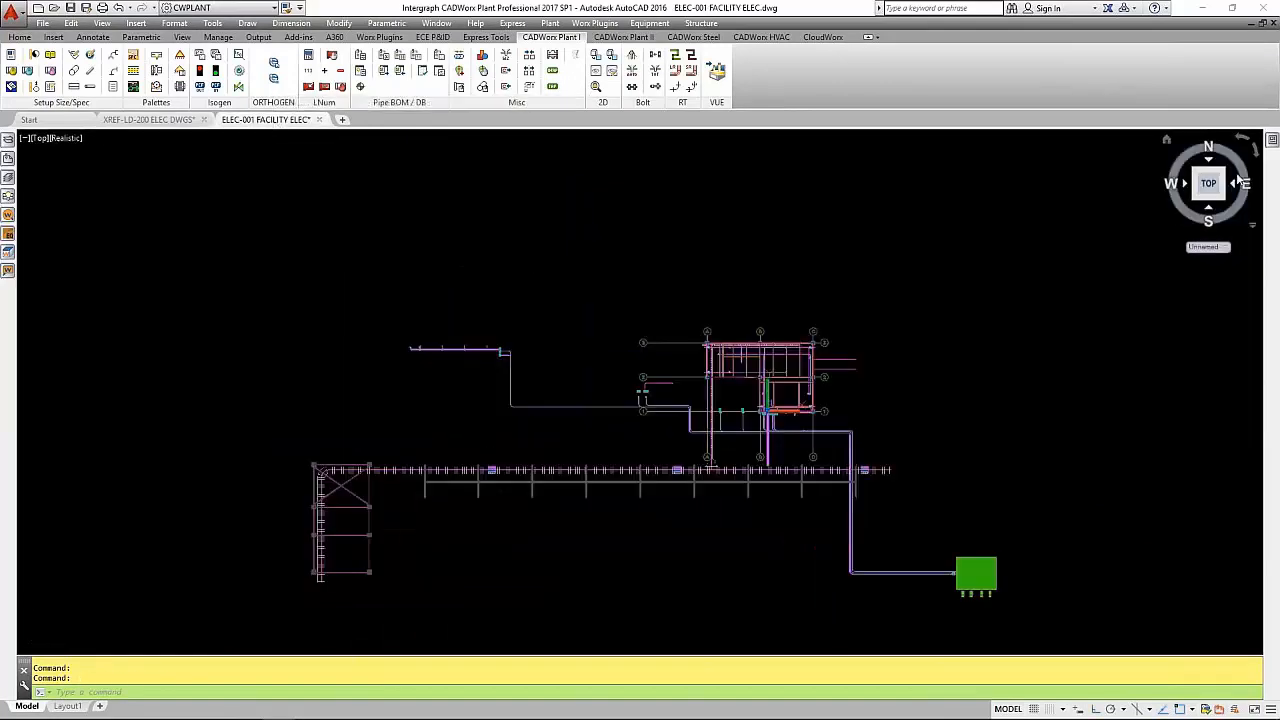